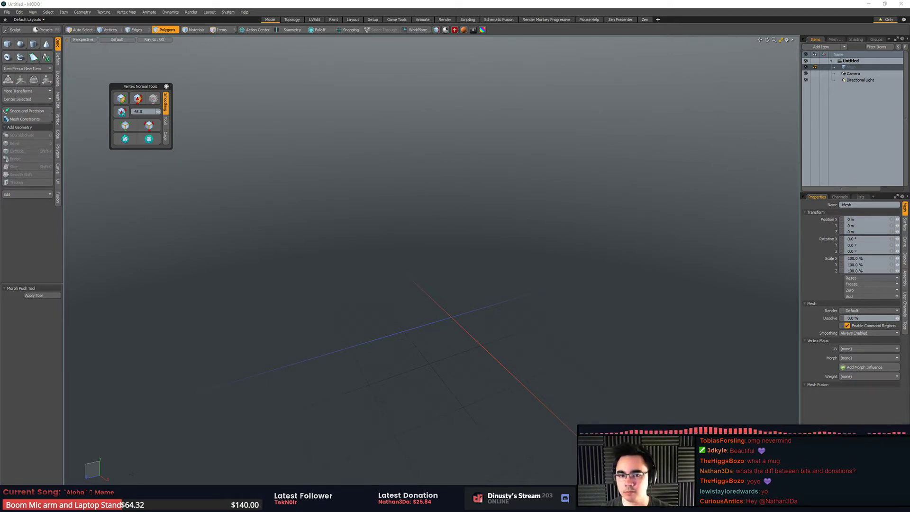
Widen the item list and properties area beside the 3D viewport in the Model layout
{"action": "left_click", "coordinate": [473, 75]}
{"action": "left_click_drag", "start_coordinate": [451, 179], "coordinate": [462, 235], "text": "alt"}
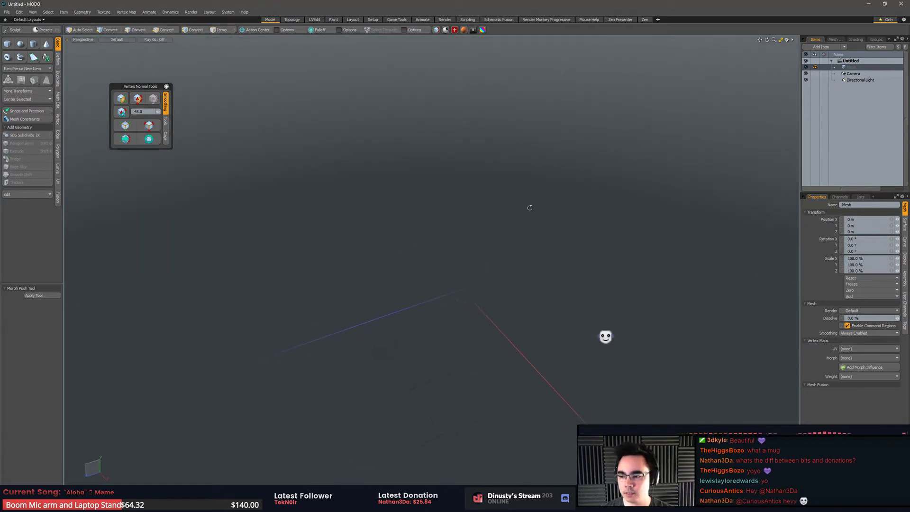
{"action": "left_click_drag", "start_coordinate": [800, 113], "coordinate": [778, 119]}
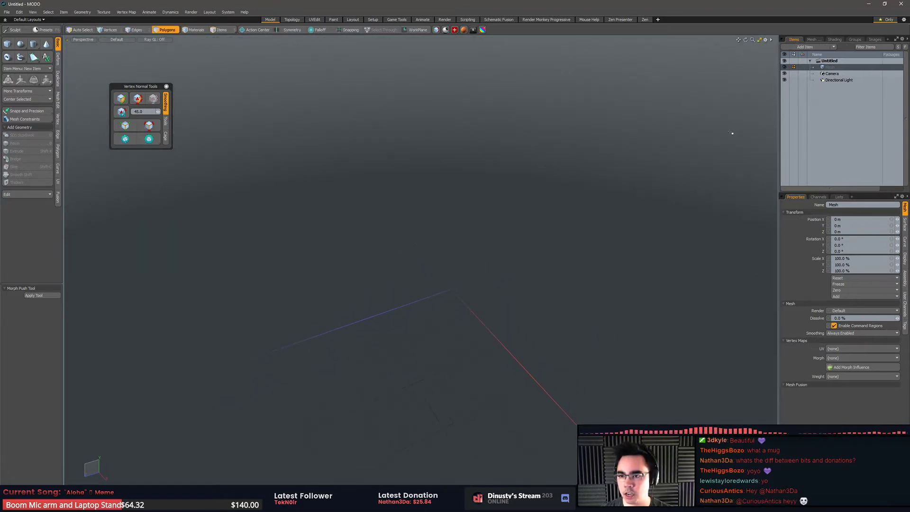
Switch the workspace from the Model layout to the Zen layout
{"action": "key", "text": "ctrl+Tab"}
{"action": "left_click", "coordinate": [475, 244]}
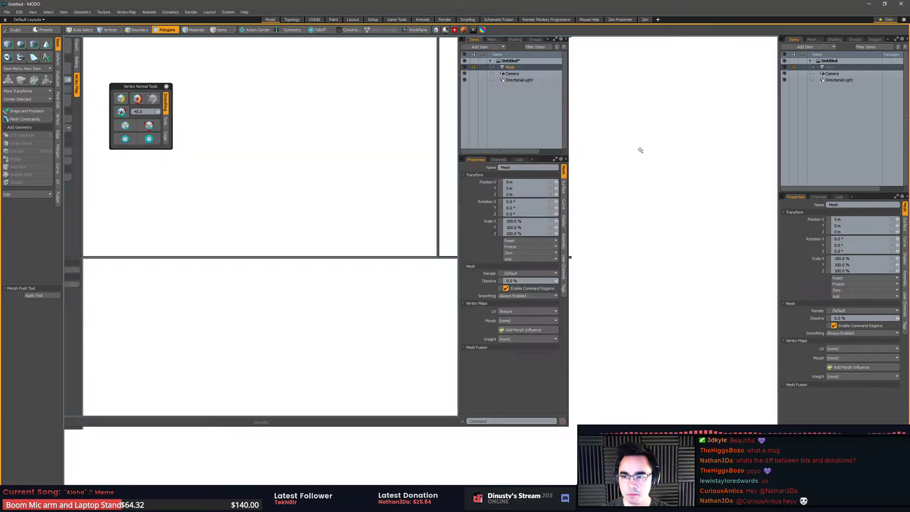
{"action": "key", "text": "ctrl+Tab"}
{"action": "key", "text": "ctrl+Tab"}
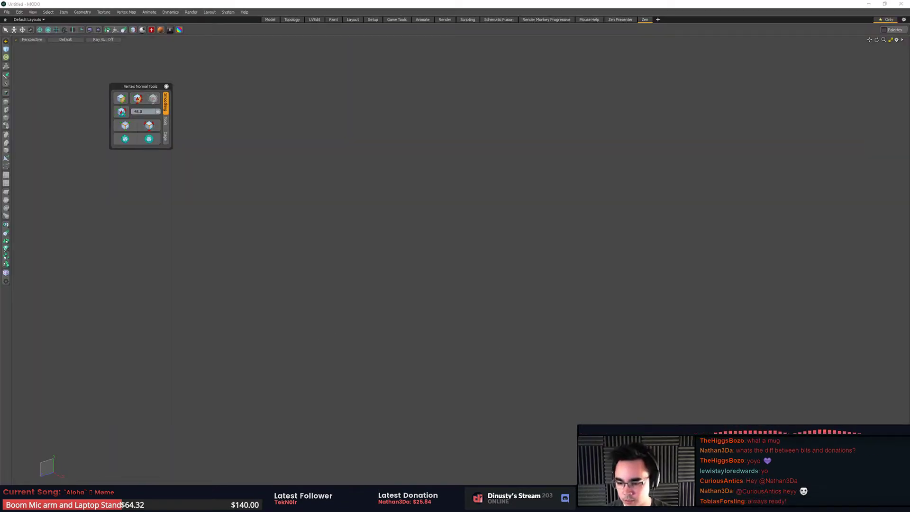
Show the item and mesh operator lists beside the viewport and move the Vertex Normal Tools palette clear of them
{"action": "left_click", "coordinate": [628, 400]}
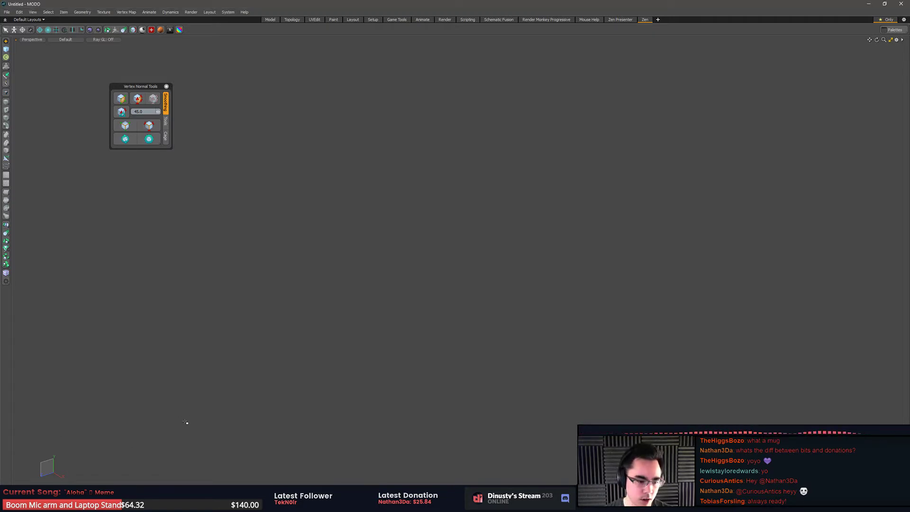
{"action": "key", "text": "ctrl+alt+Left"}
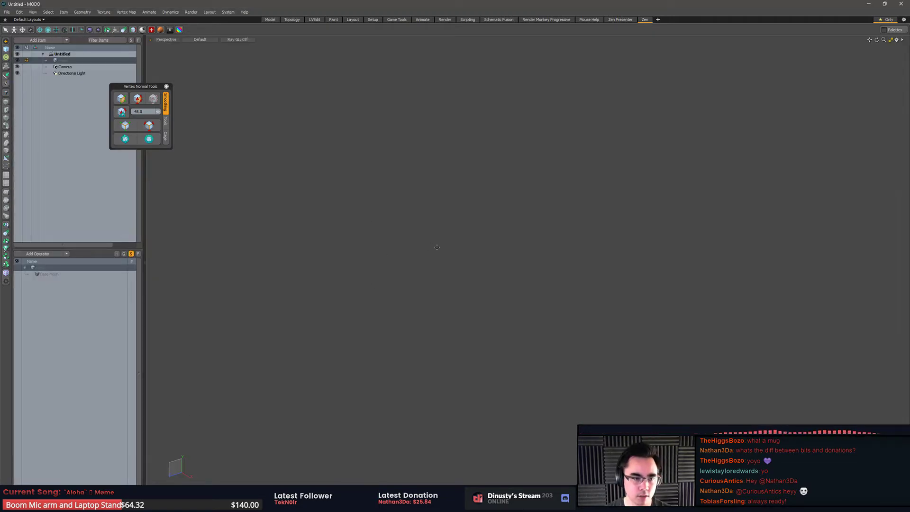
{"action": "left_click_drag", "start_coordinate": [133, 86], "coordinate": [174, 60]}
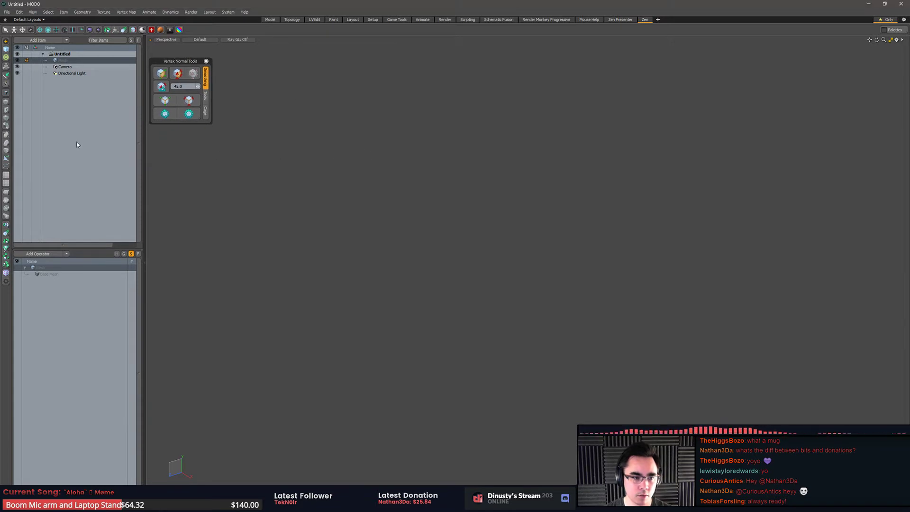
Switch to the Model layout and examine its mesh operations list, returning to the item list
{"action": "key", "text": "alt+Tab"}
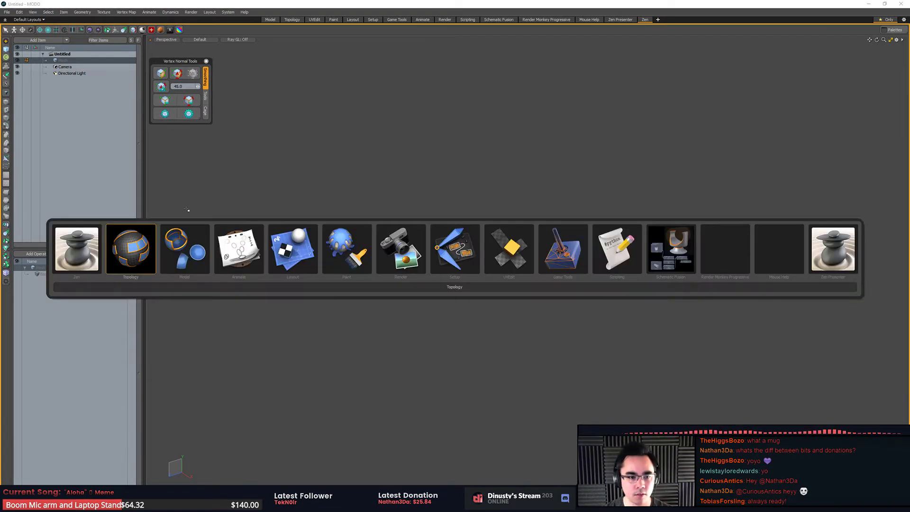
{"action": "key", "text": "alt+Tab"}
{"action": "key", "text": "alt+Tab"}
{"action": "key", "text": "alt+shift+Tab"}
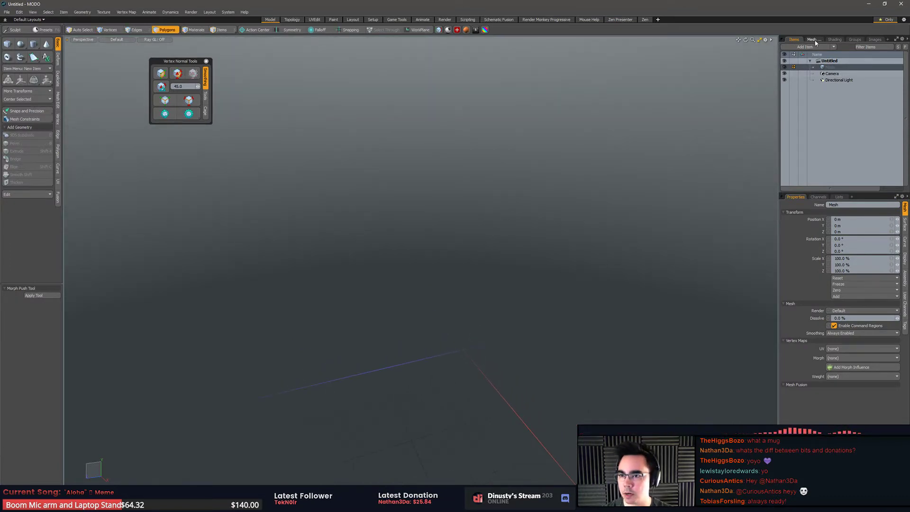
{"action": "left_click", "coordinate": [813, 40]}
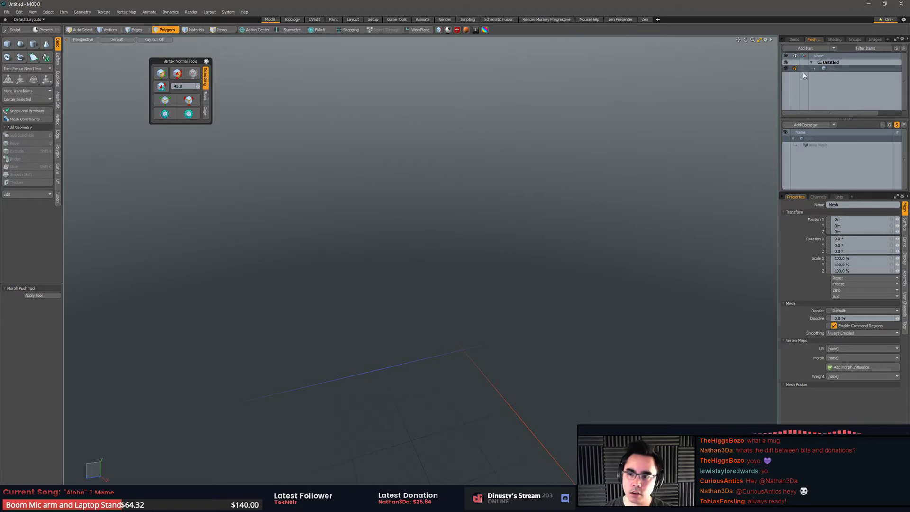
{"action": "left_click", "coordinate": [830, 69]}
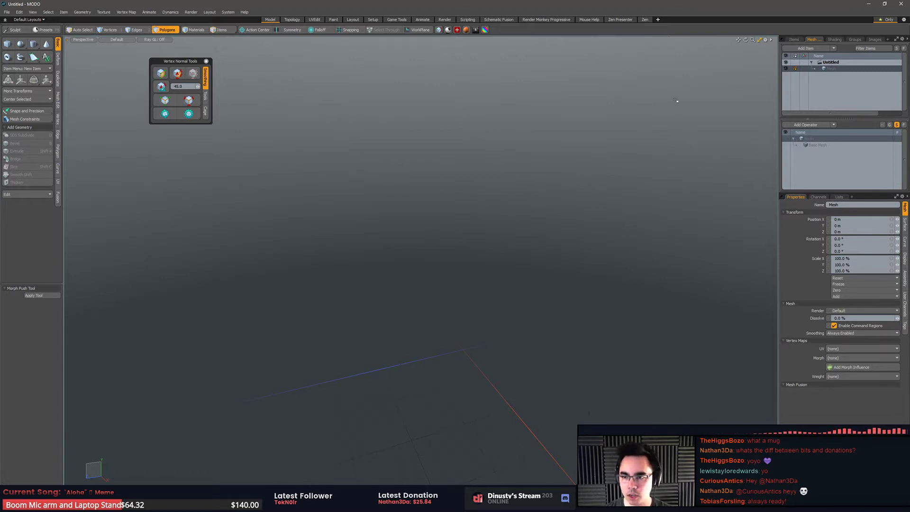
{"action": "left_click", "coordinate": [796, 39]}
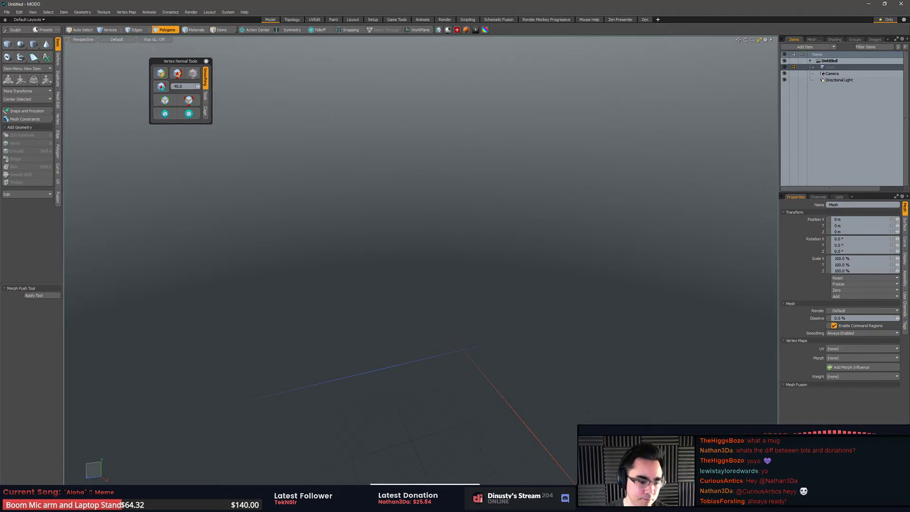
{"action": "key", "text": "alt+Tab"}
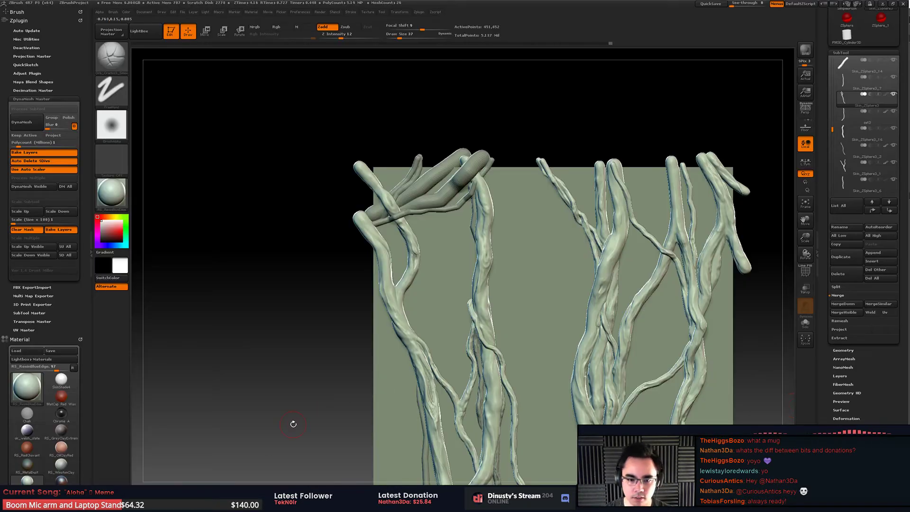
{"action": "key", "text": "alt+Tab"}
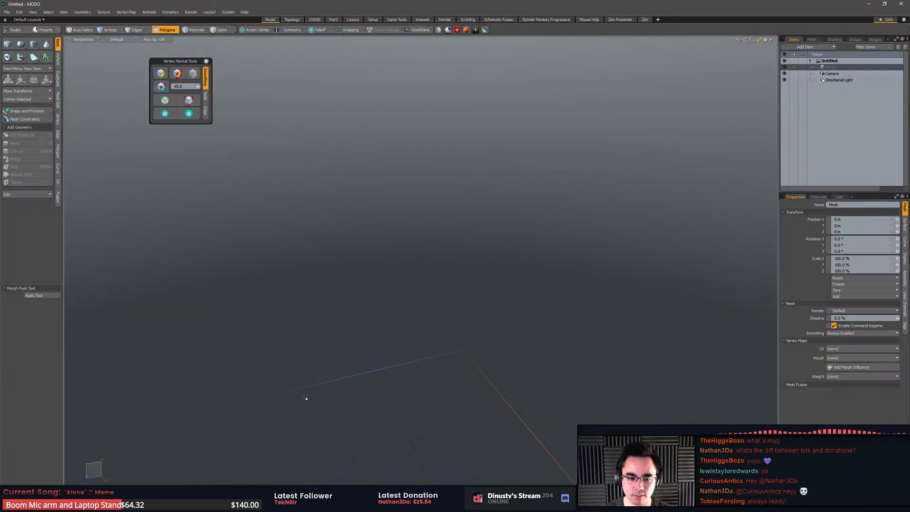
{"action": "left_click_drag", "start_coordinate": [341, 264], "coordinate": [369, 265], "text": "alt"}
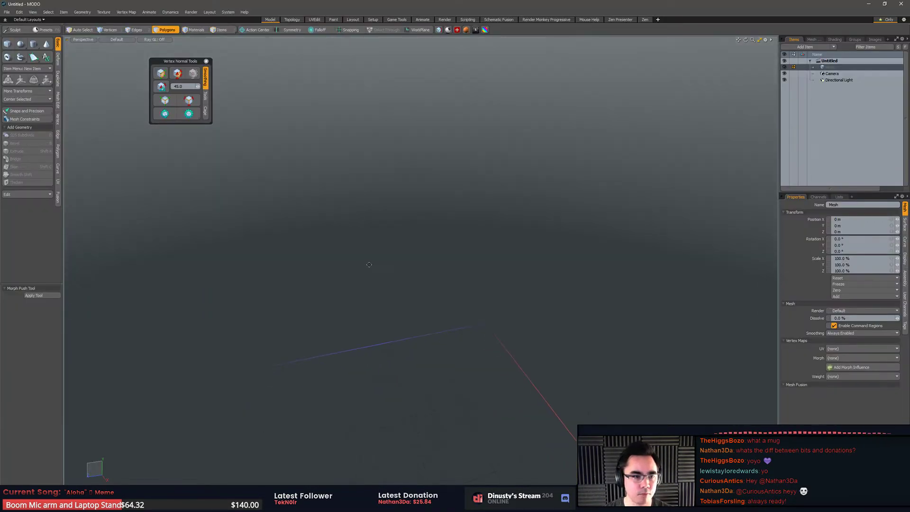
Bring back the Zen layout with its item and mesh operator lists
{"action": "key", "text": "ctrl+Tab"}
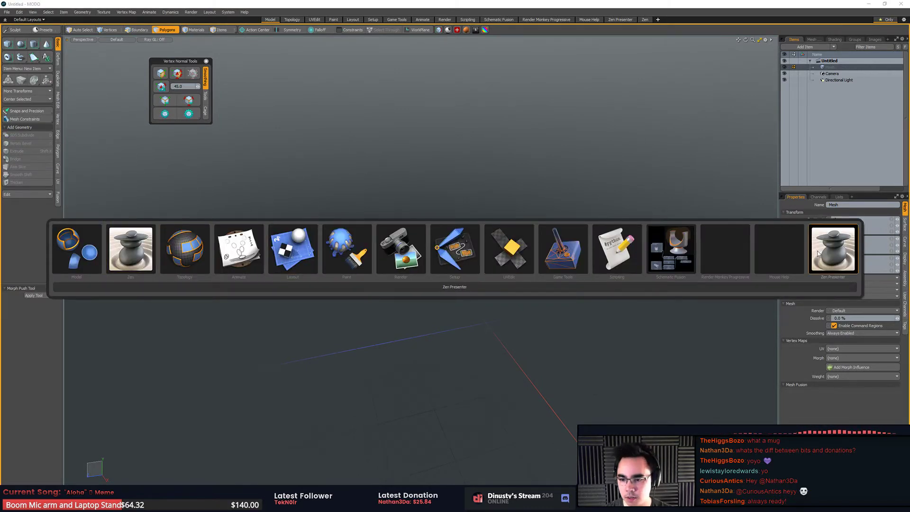
{"action": "left_click", "coordinate": [784, 249]}
{"action": "key", "text": "ctrl+Tab"}
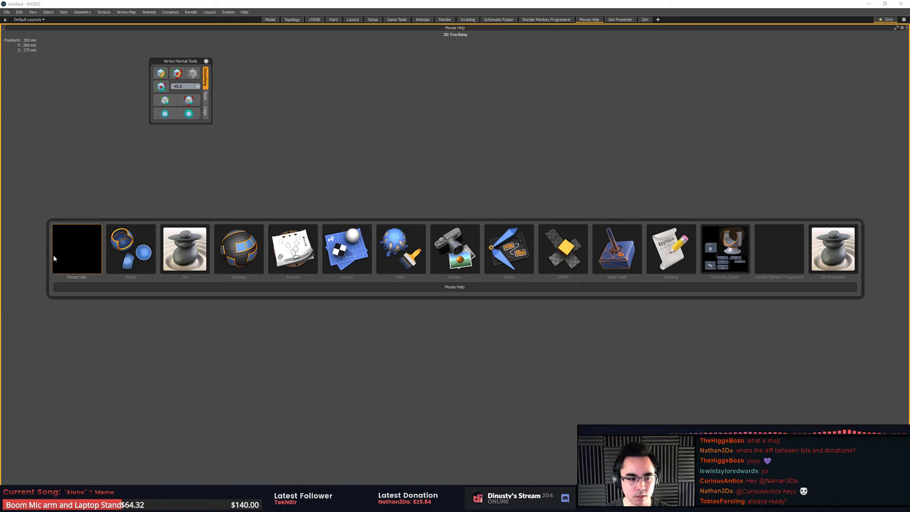
{"action": "left_click", "coordinate": [184, 249]}
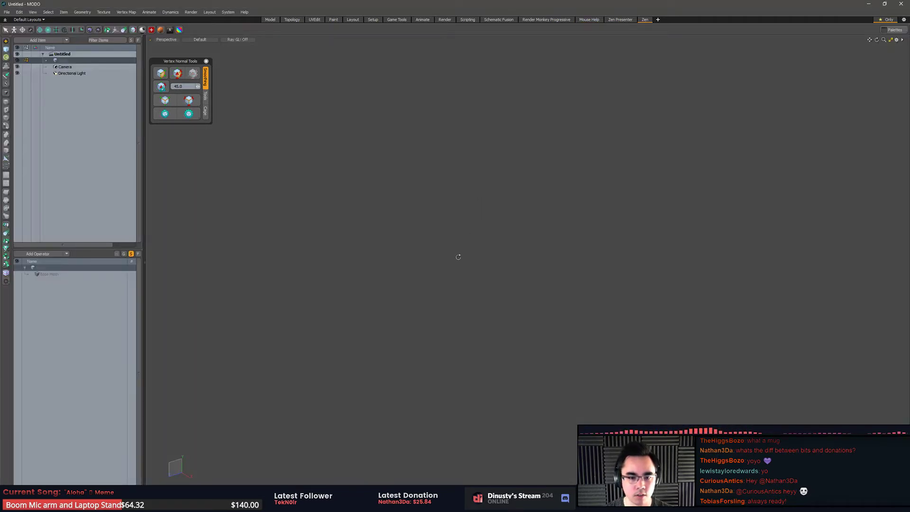
{"action": "left_click_drag", "start_coordinate": [459, 257], "coordinate": [540, 264], "text": "alt"}
{"action": "scroll", "coordinate": [628, 295], "scroll_direction": "up", "scroll_amount": 3}
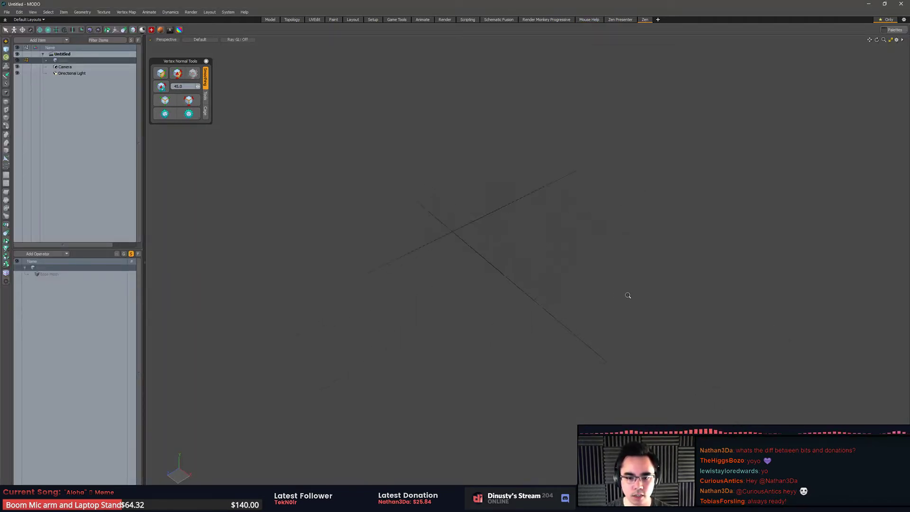
{"action": "left_click_drag", "start_coordinate": [628, 295], "coordinate": [598, 351], "text": "alt"}
{"action": "left_click_drag", "start_coordinate": [598, 351], "coordinate": [489, 324], "text": "alt"}
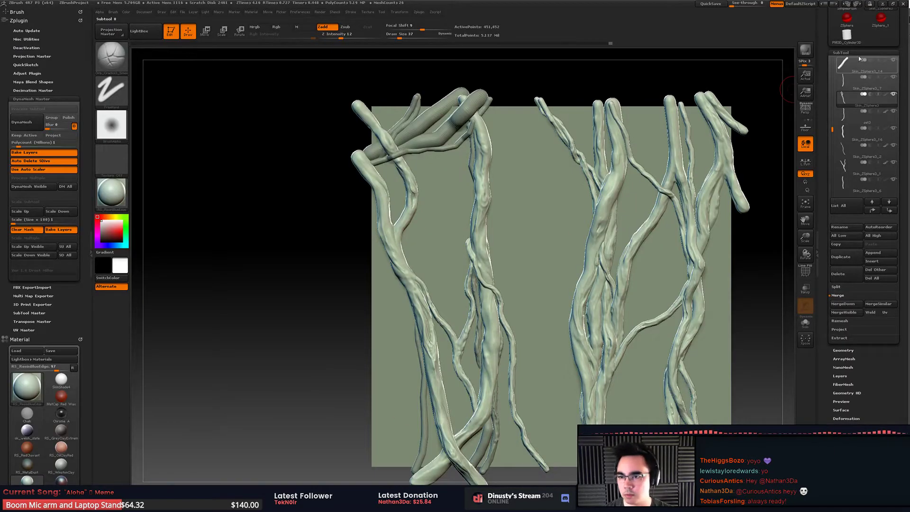
Switch to ZBrush and load the Cylinder3D tool in place of the vine sculpt
{"action": "scroll", "coordinate": [853, 71], "scroll_direction": "up", "scroll_amount": 5}
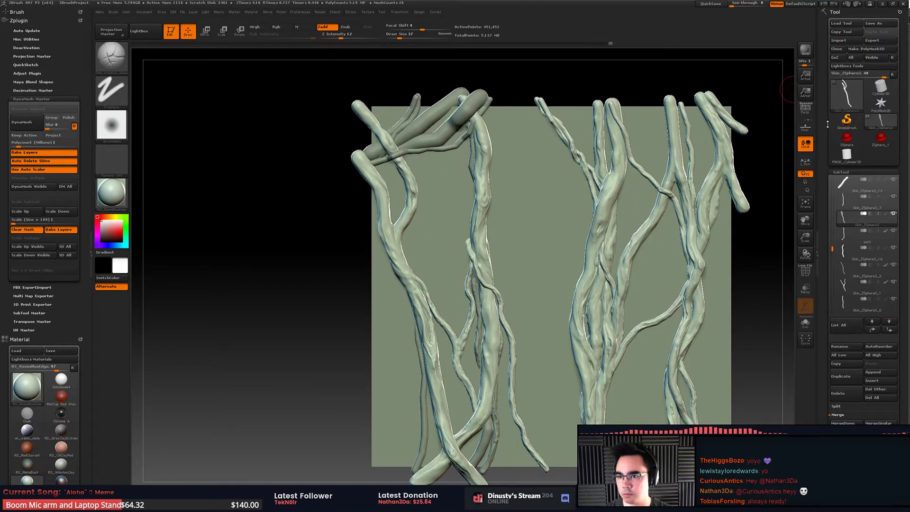
{"action": "left_click", "coordinate": [882, 90]}
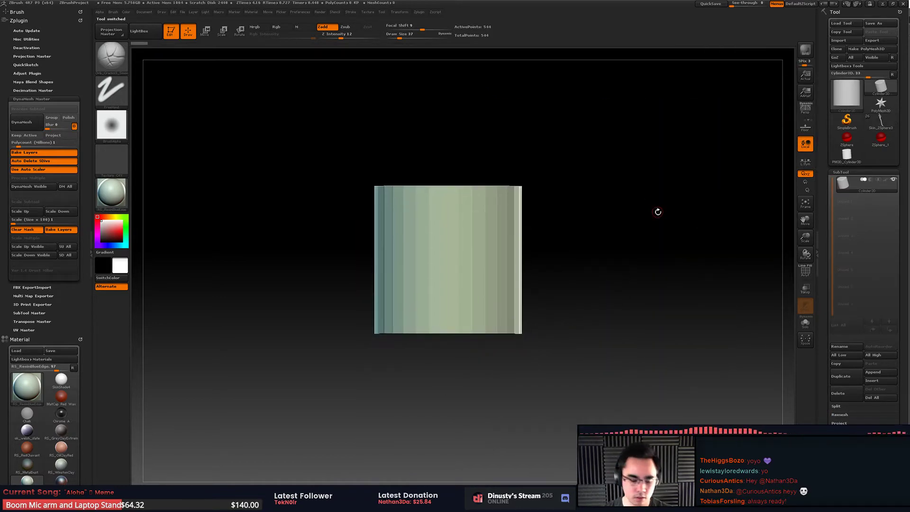
{"action": "key", "text": "p"}
{"action": "left_click_drag", "start_coordinate": [616, 214], "coordinate": [667, 246]}
Switch back to MODO and shift the Vertex Normal Tools palette slightly within the viewport
{"action": "key", "text": "alt+Tab"}
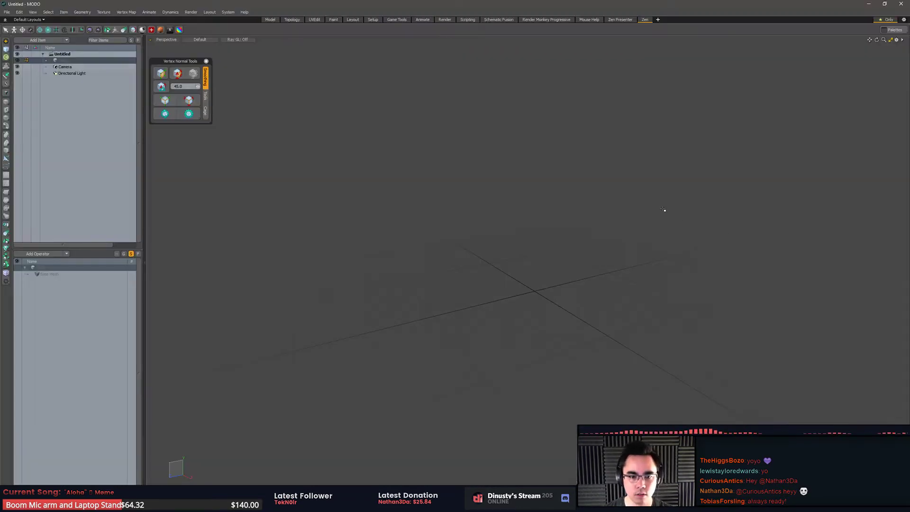
{"action": "left_click_drag", "start_coordinate": [567, 199], "coordinate": [582, 209], "text": "alt"}
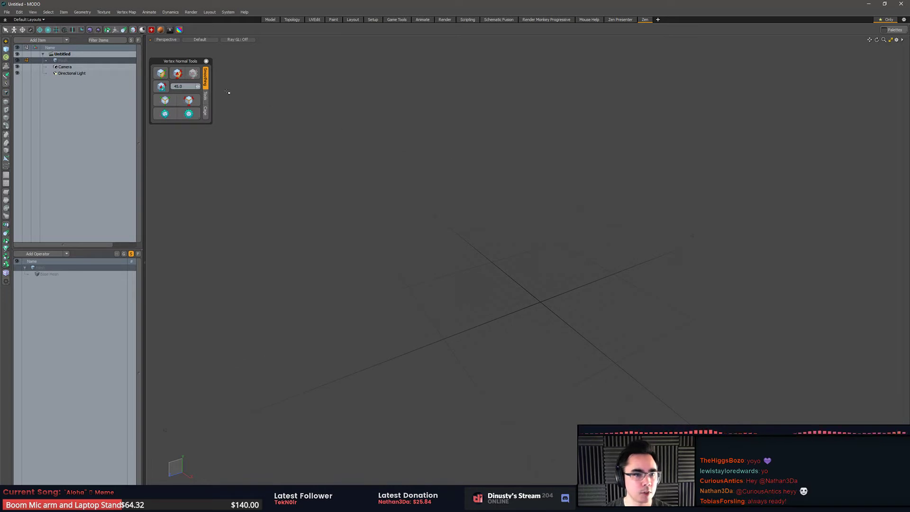
{"action": "left_click_drag", "start_coordinate": [189, 62], "coordinate": [195, 55]}
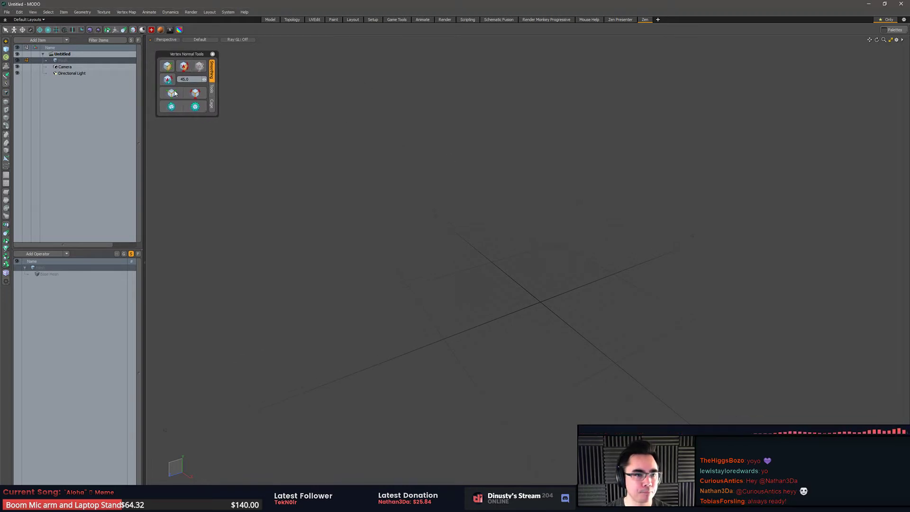
Create a cube primitive at the origin and drop the tool
{"action": "left_click", "coordinate": [5, 49]}
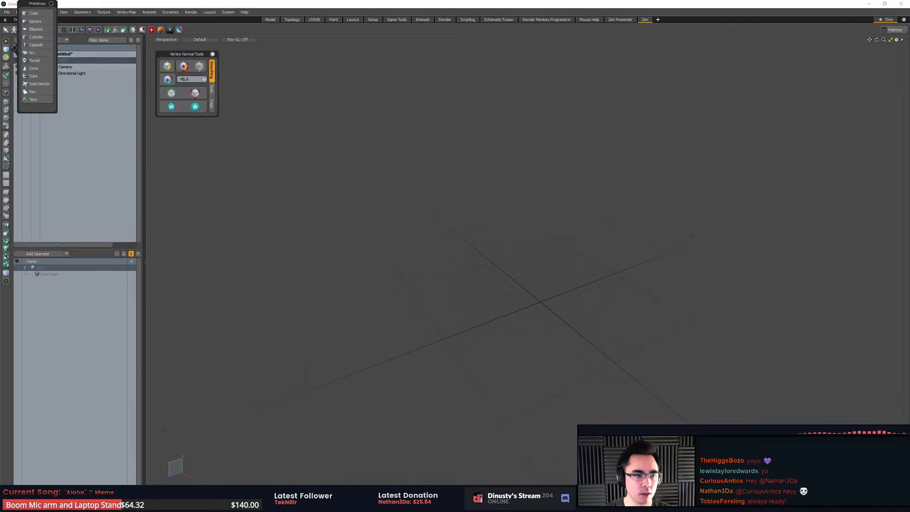
{"action": "left_click", "coordinate": [34, 13]}
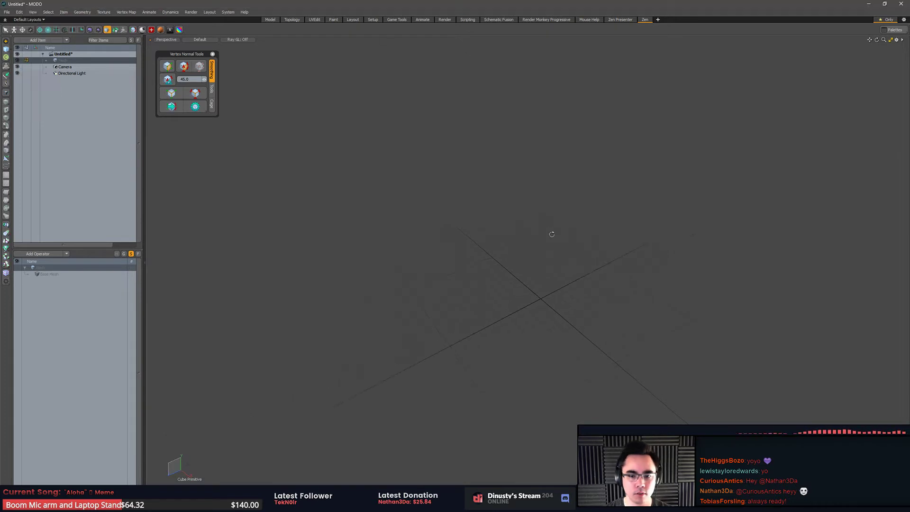
{"action": "left_click_drag", "start_coordinate": [541, 298], "coordinate": [641, 343], "text": "ctrl"}
{"action": "key", "text": "q"}
Toggle the wireframe overlay for the viewport showing the cube
{"action": "key", "text": "ctrl+3"}
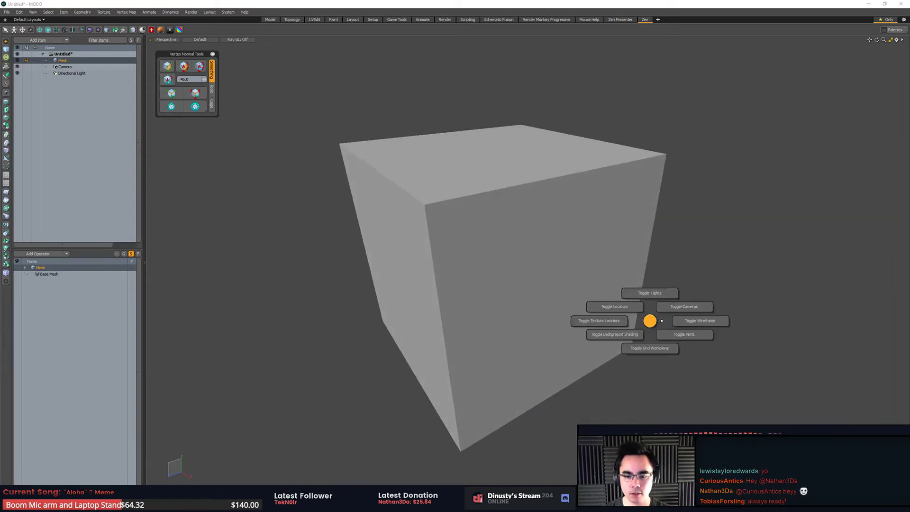
{"action": "left_click", "coordinate": [701, 321]}
{"action": "left_click_drag", "start_coordinate": [707, 323], "coordinate": [683, 360], "text": "alt"}
Switch to item selection mode and deselect the cube mesh
{"action": "left_click", "coordinate": [612, 262]}
{"action": "left_click", "coordinate": [666, 269]}
{"action": "key", "text": "5"}
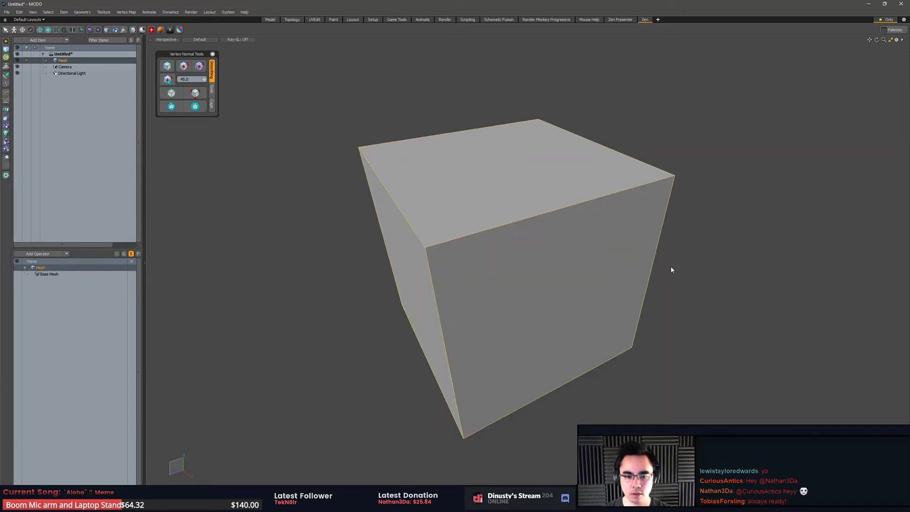
{"action": "left_click", "coordinate": [670, 270]}
{"action": "left_click_drag", "start_coordinate": [675, 271], "coordinate": [716, 236], "text": "alt"}
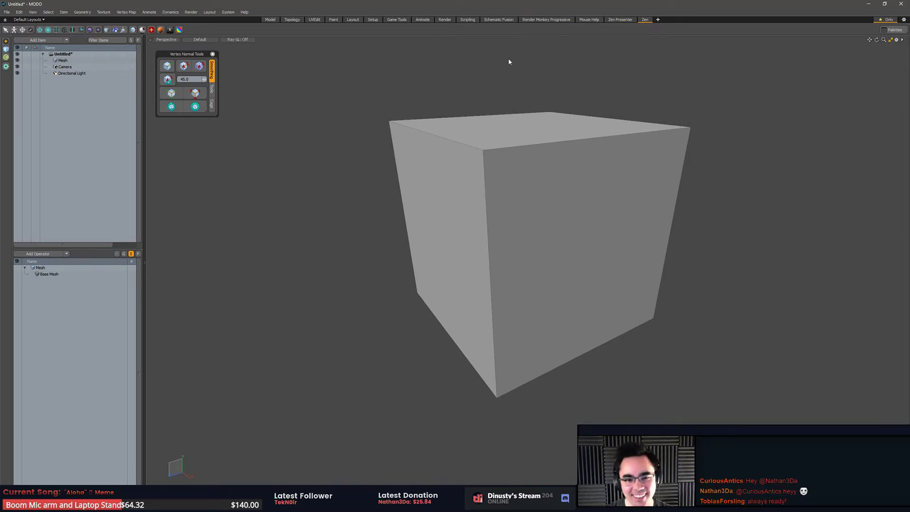
Select the cube mesh again and return to polygon selection mode
{"action": "left_click", "coordinate": [666, 237]}
{"action": "key", "text": "3"}
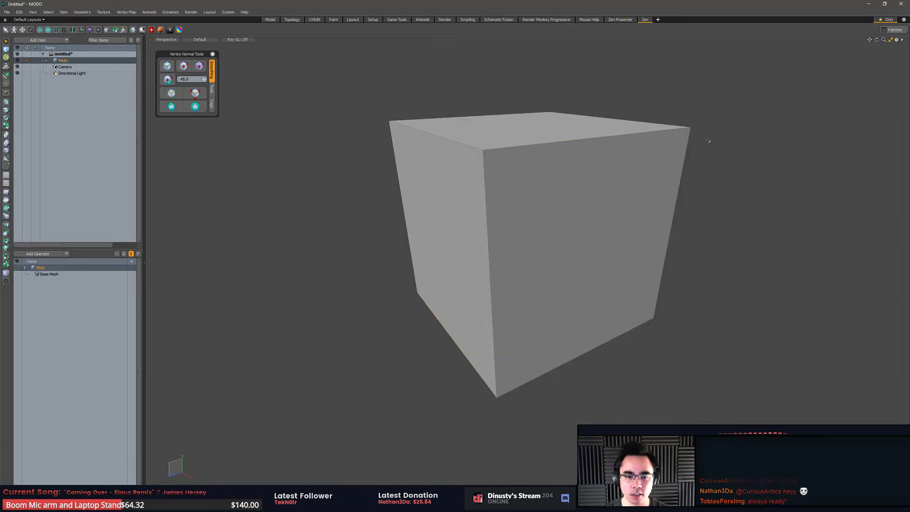
{"action": "left_click_drag", "start_coordinate": [621, 189], "coordinate": [676, 214], "text": "alt"}
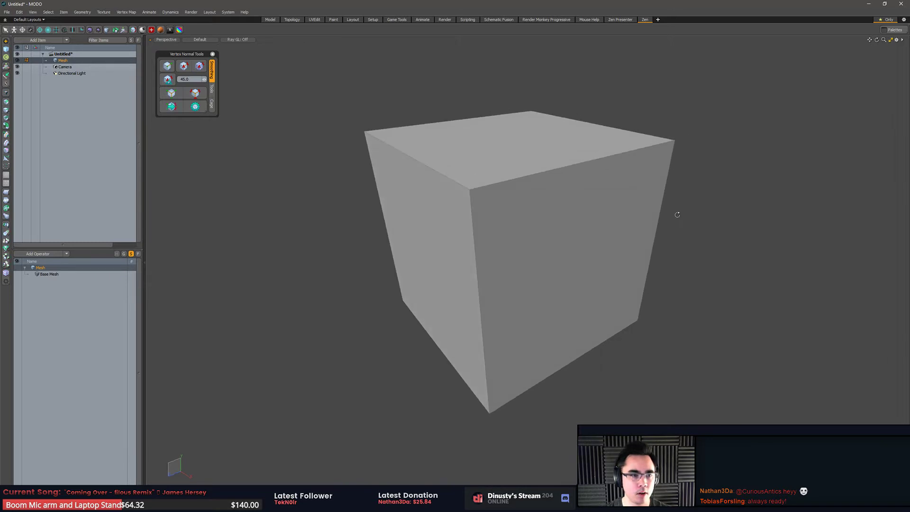
Rename the cube's mesh item as Cube
{"action": "left_click", "coordinate": [65, 67]}
{"action": "left_click", "coordinate": [78, 61]}
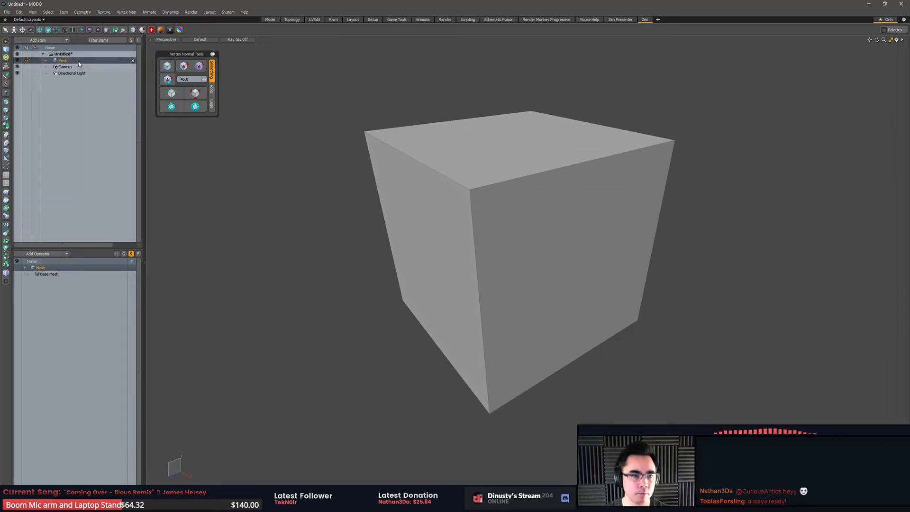
{"action": "left_click", "coordinate": [79, 66]}
{"action": "left_click", "coordinate": [79, 62]}
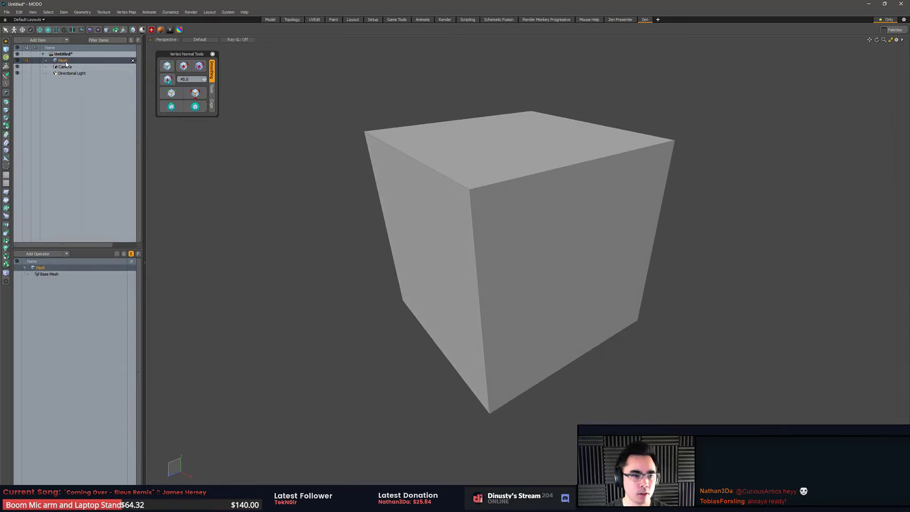
{"action": "double_click", "coordinate": [58, 62]}
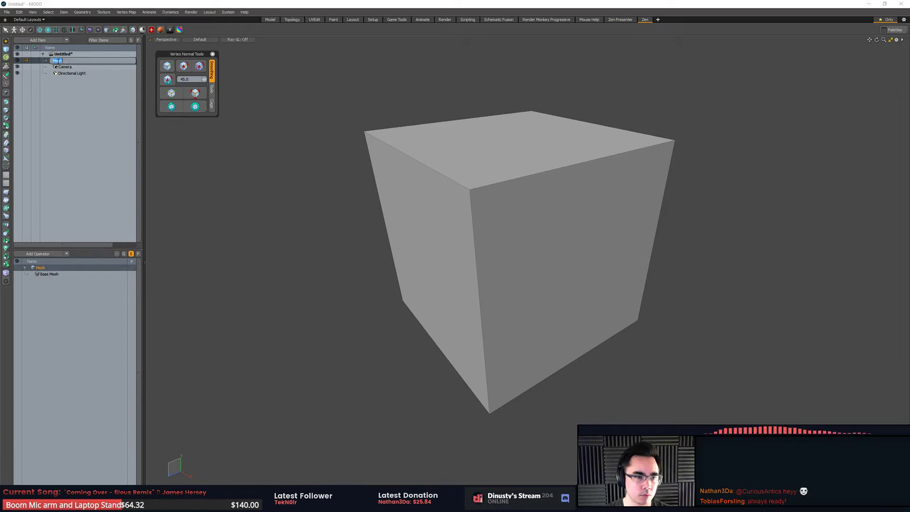
{"action": "type", "text": "Cube"}
{"action": "key", "text": "Return"}
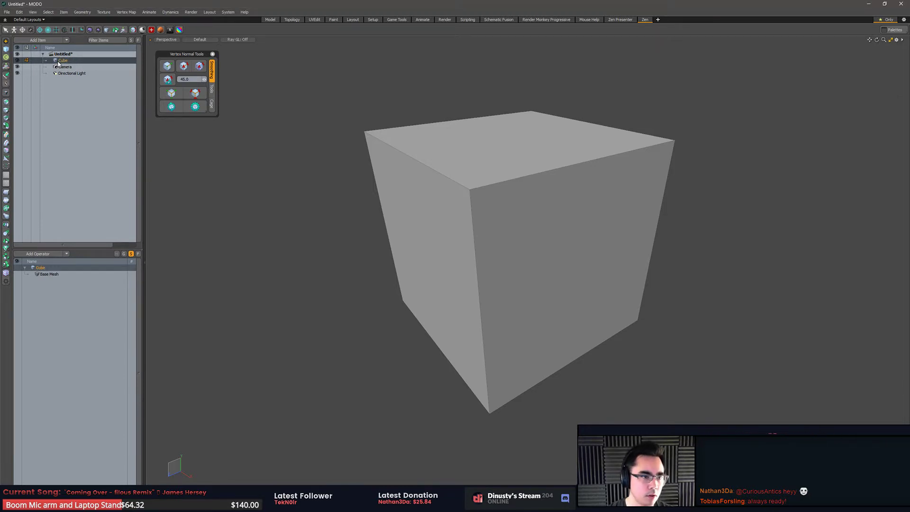
Search the mesh operations for bevel and add an Edge Bevel operation to the Cube mesh
{"action": "left_click", "coordinate": [59, 255]}
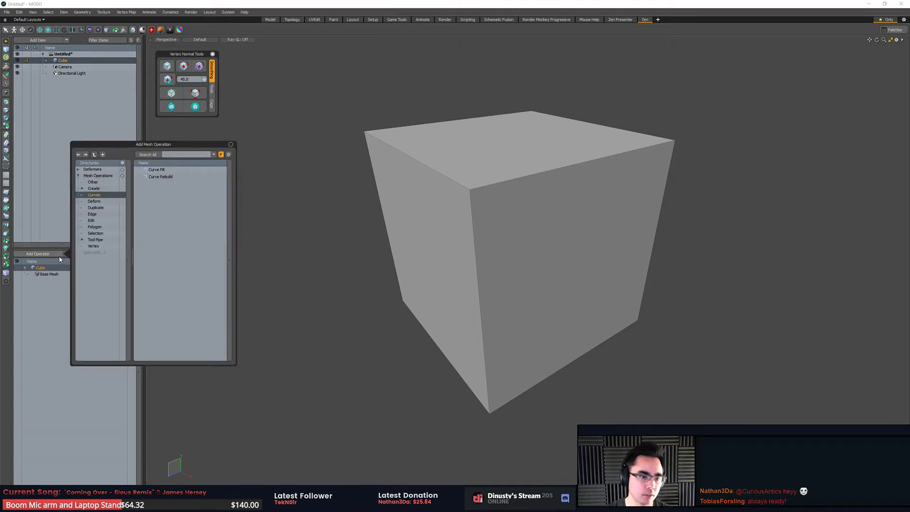
{"action": "left_click", "coordinate": [49, 260]}
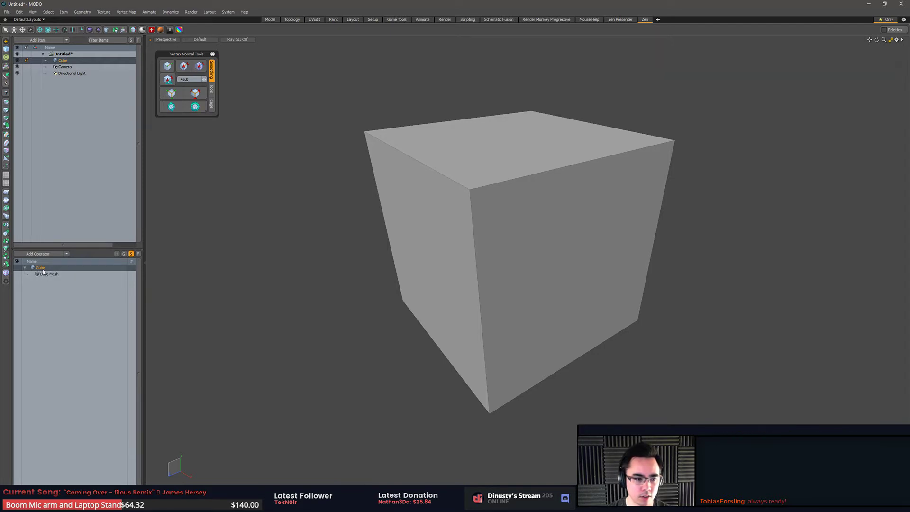
{"action": "left_click", "coordinate": [47, 255]}
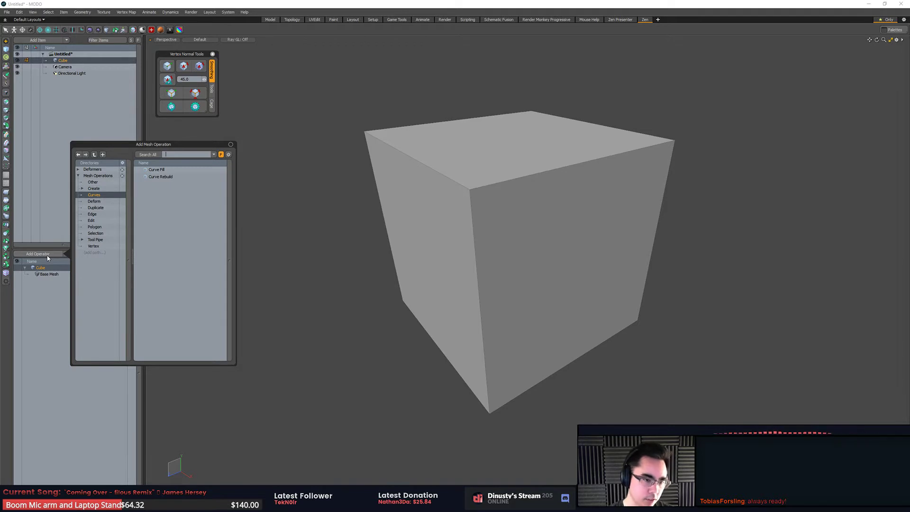
{"action": "type", "text": "bevel"}
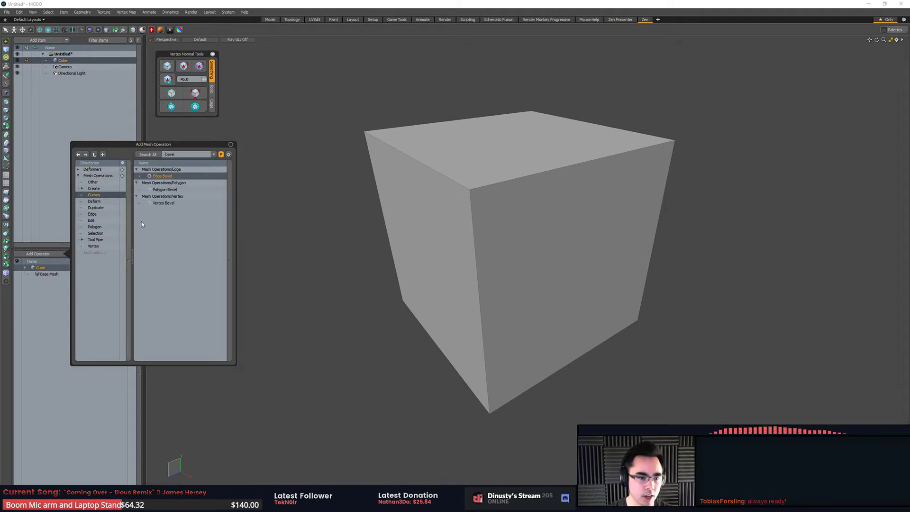
{"action": "double_click", "coordinate": [165, 177]}
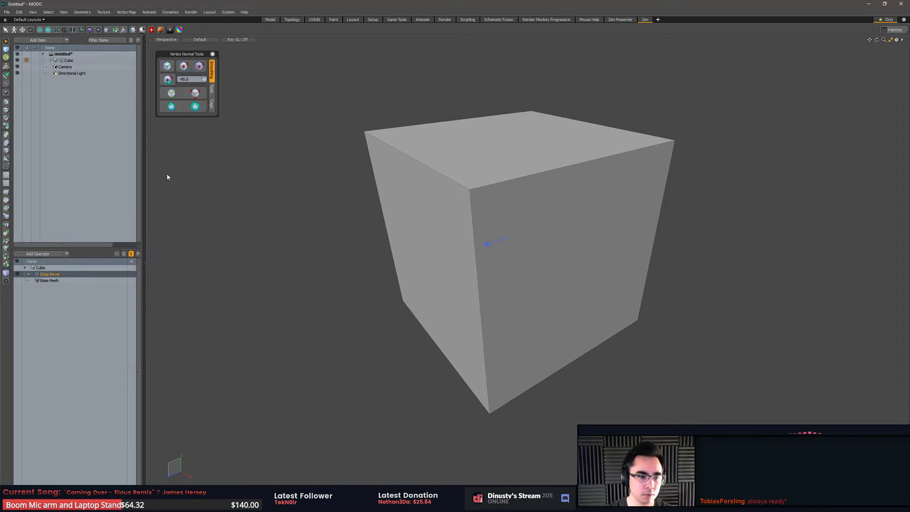
Save the scene under the name tests in the RoofSet folder as a MODO Scene
{"action": "left_click_drag", "start_coordinate": [197, 253], "coordinate": [357, 232], "text": "alt"}
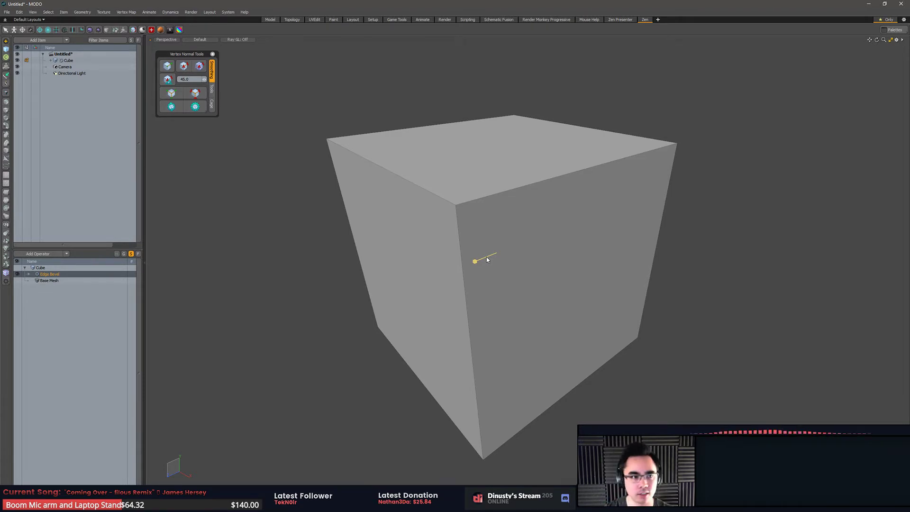
{"action": "key", "text": "ctrl+shift+s"}
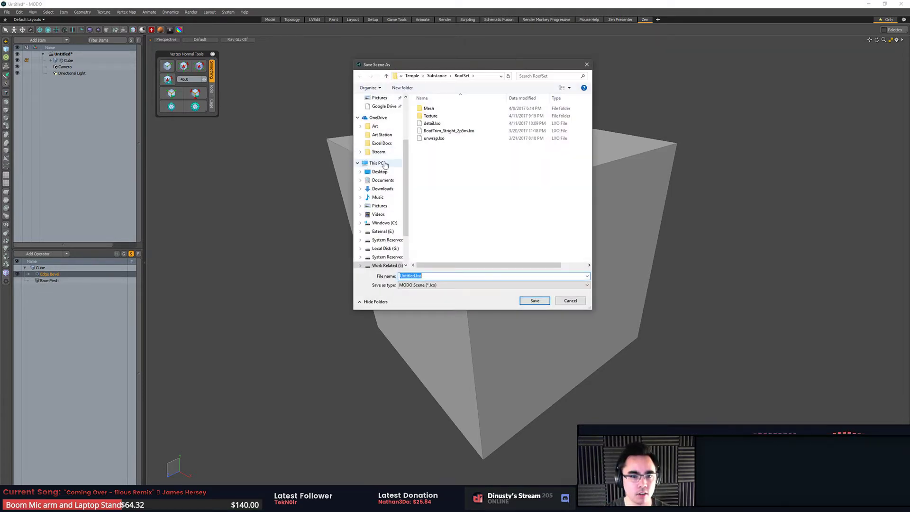
{"action": "left_click", "coordinate": [436, 276]}
{"action": "double_click", "coordinate": [441, 278]}
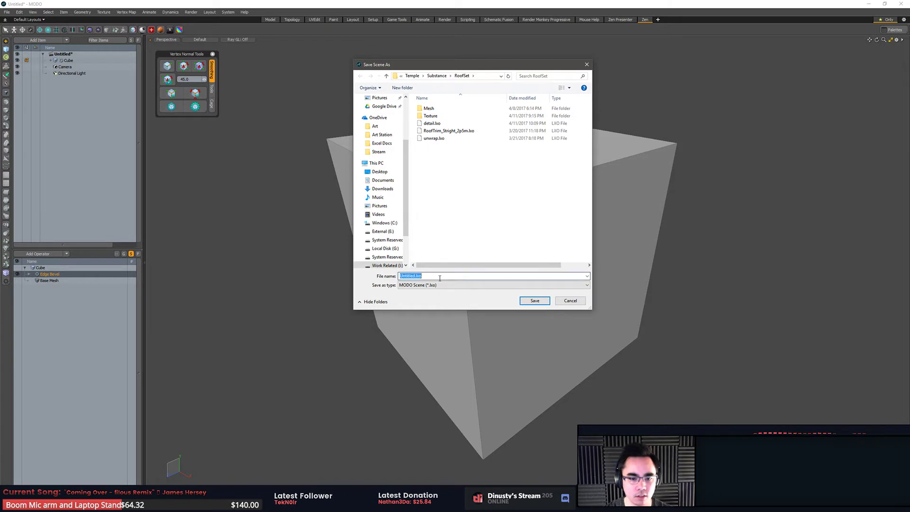
{"action": "type", "text": "tests"}
{"action": "key", "text": "Return"}
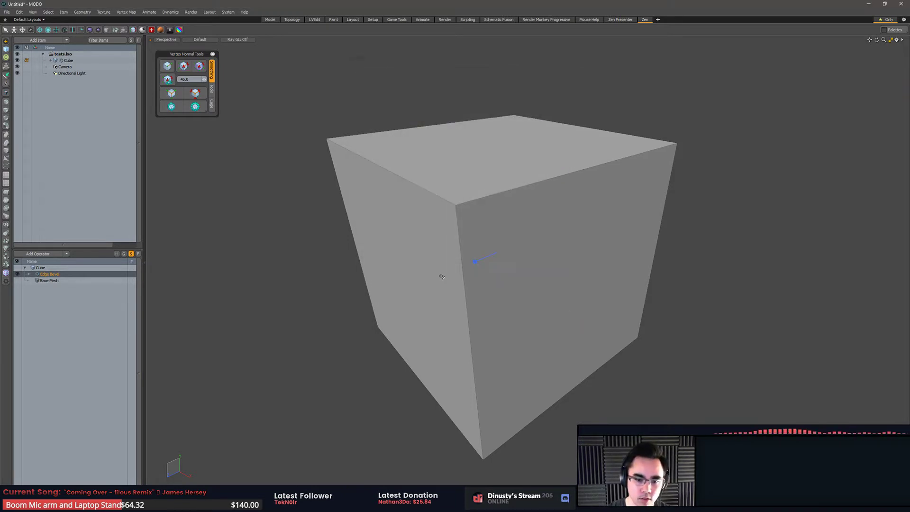
Give all of the cube's edges a narrow bevel and expand the Edge Bevel operation in the operator list
{"action": "left_click_drag", "start_coordinate": [432, 196], "coordinate": [470, 214], "text": "alt"}
{"action": "left_click_drag", "start_coordinate": [499, 250], "coordinate": [505, 272]}
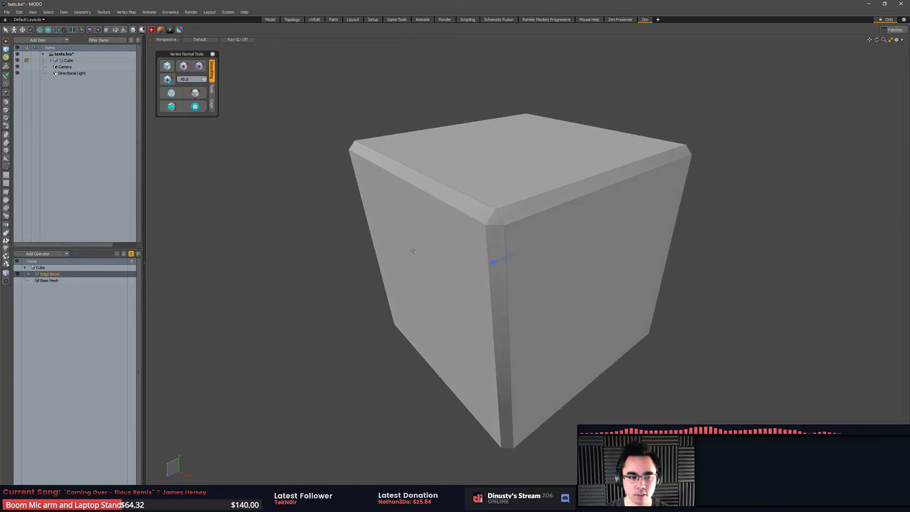
{"action": "left_click", "coordinate": [29, 274]}
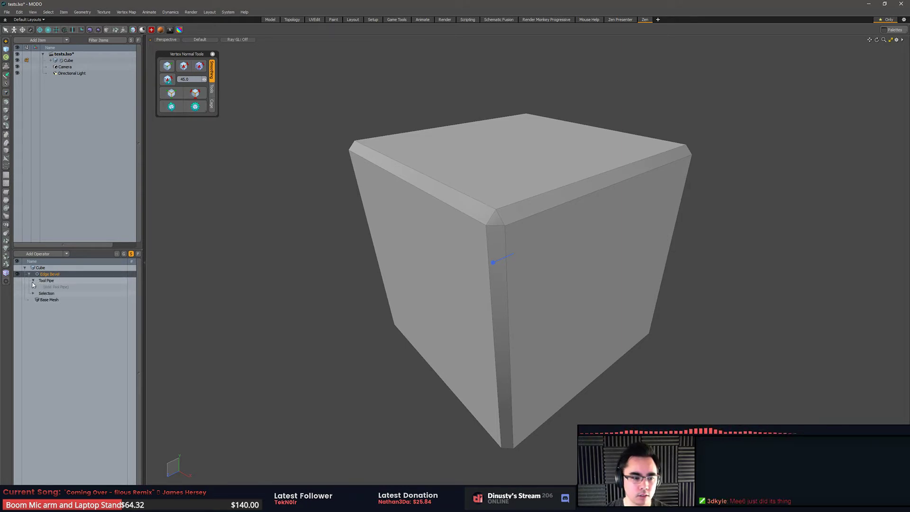
Toggle the Edge Bevel operation on and off several times to compare the cube, leaving it disabled
{"action": "left_click", "coordinate": [18, 275]}
{"action": "left_click", "coordinate": [17, 274]}
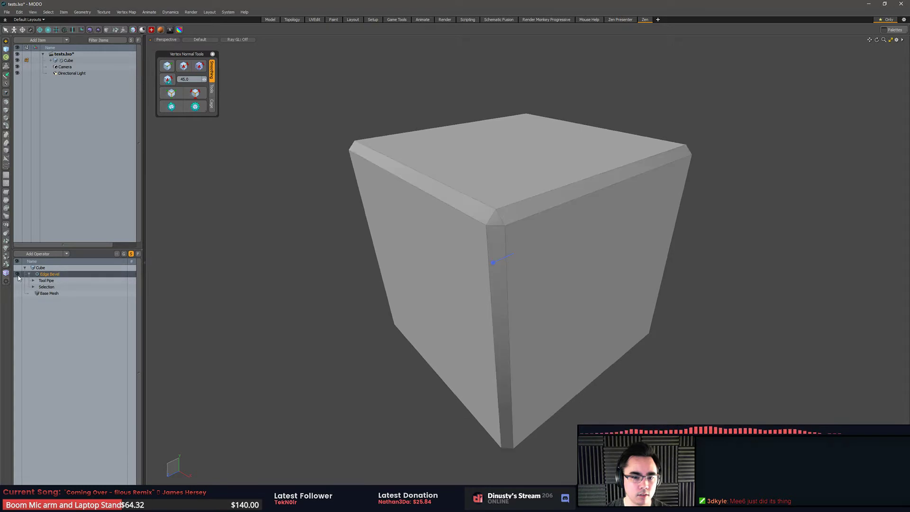
{"action": "left_click", "coordinate": [18, 275]}
{"action": "left_click", "coordinate": [18, 274]}
{"action": "left_click", "coordinate": [17, 275]}
{"action": "left_click", "coordinate": [18, 275]}
{"action": "left_click", "coordinate": [18, 275]}
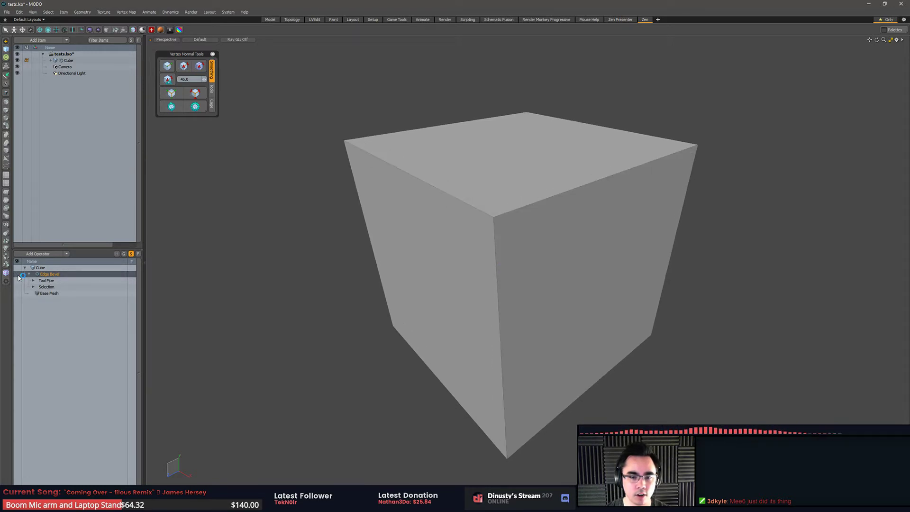
{"action": "left_click", "coordinate": [18, 276]}
{"action": "left_click", "coordinate": [18, 276]}
{"action": "left_click", "coordinate": [18, 275]}
{"action": "left_click", "coordinate": [18, 276]}
{"action": "left_click", "coordinate": [18, 275]}
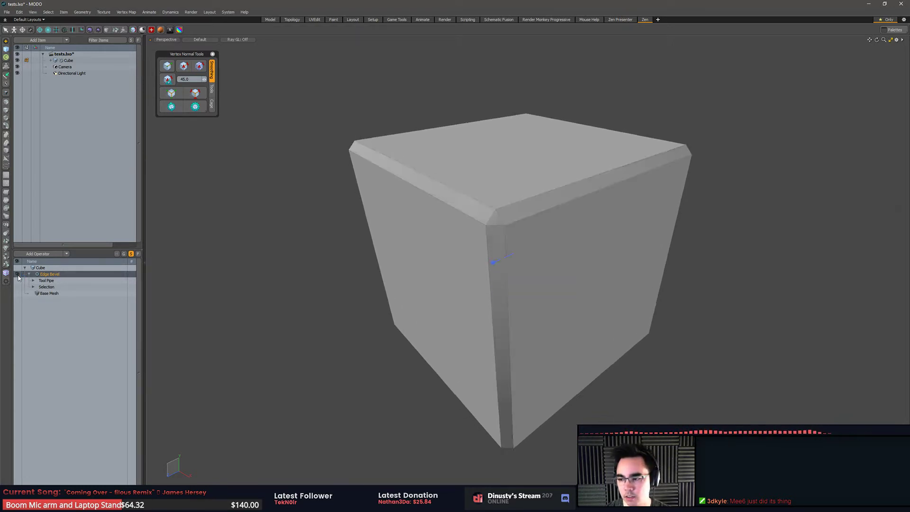
{"action": "left_click", "coordinate": [18, 275]}
Select the single edge of the cube between its top face and its right-hand visible side face
{"action": "mouse_move", "coordinate": [380, 229]}
{"action": "left_mouse_down", "text": "alt"}
{"action": "mouse_move", "coordinate": [384, 223]}
{"action": "mouse_move", "coordinate": [389, 246]}
{"action": "mouse_move", "coordinate": [376, 219]}
{"action": "left_mouse_up", "text": "alt"}
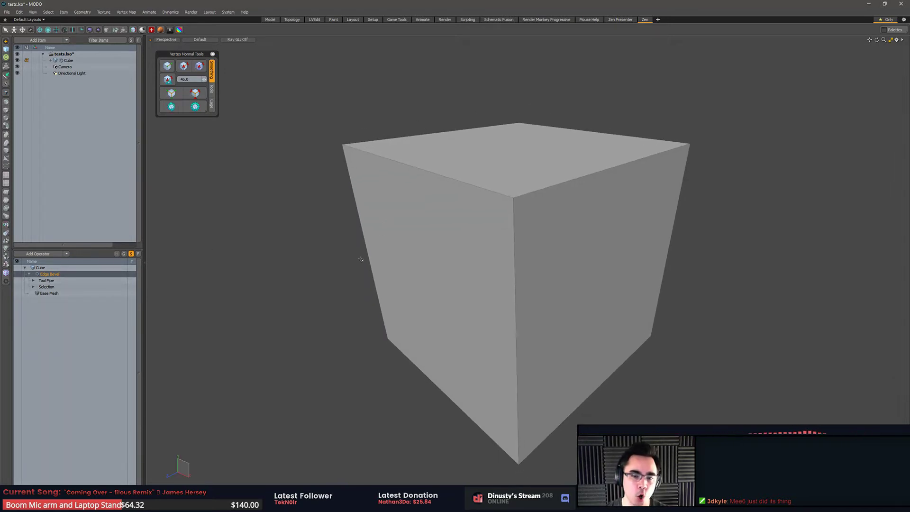
{"action": "left_click_drag", "start_coordinate": [385, 258], "coordinate": [375, 266], "text": "alt"}
{"action": "left_click", "coordinate": [549, 187]}
{"action": "left_click_drag", "start_coordinate": [550, 252], "coordinate": [705, 260], "text": "alt"}
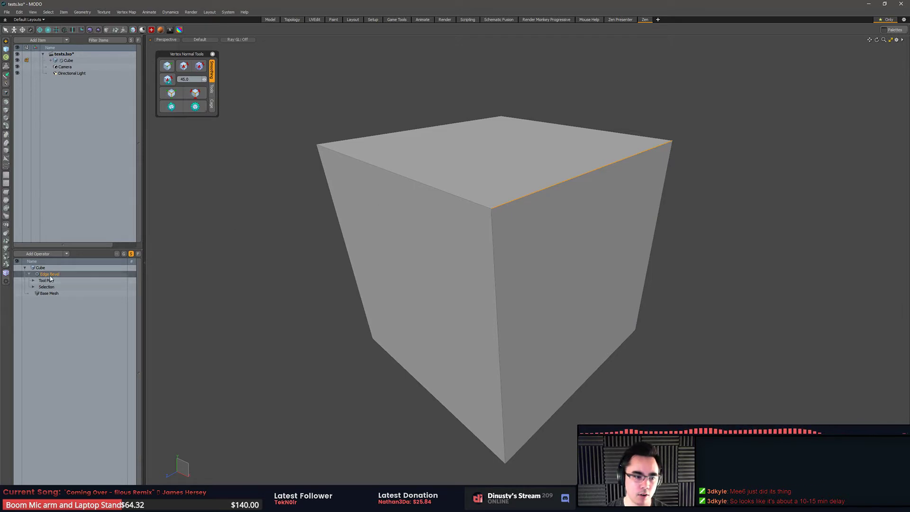
Collapse the existing Edge Bevel entry and add a second Edge Bevel operation above it in the Cube's operator stack
{"action": "left_click", "coordinate": [29, 274]}
{"action": "left_click", "coordinate": [47, 281]}
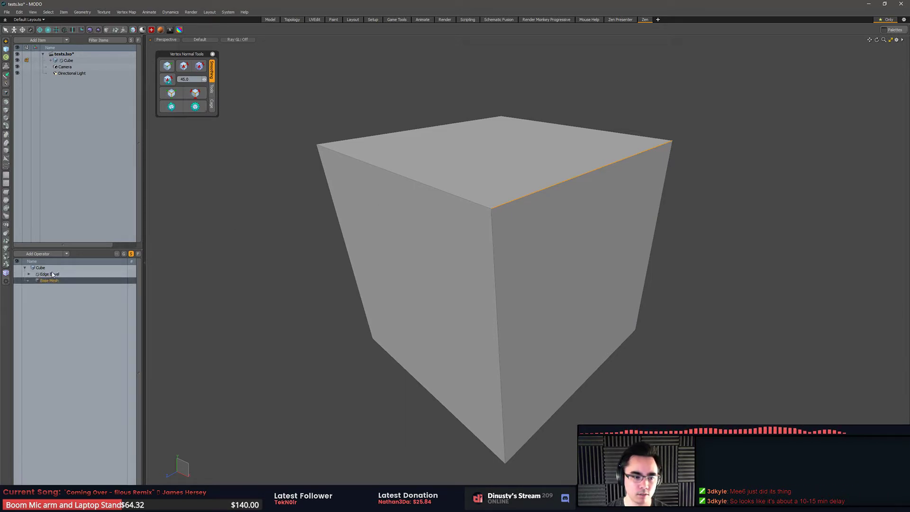
{"action": "left_click", "coordinate": [52, 274]}
{"action": "left_click", "coordinate": [42, 254]}
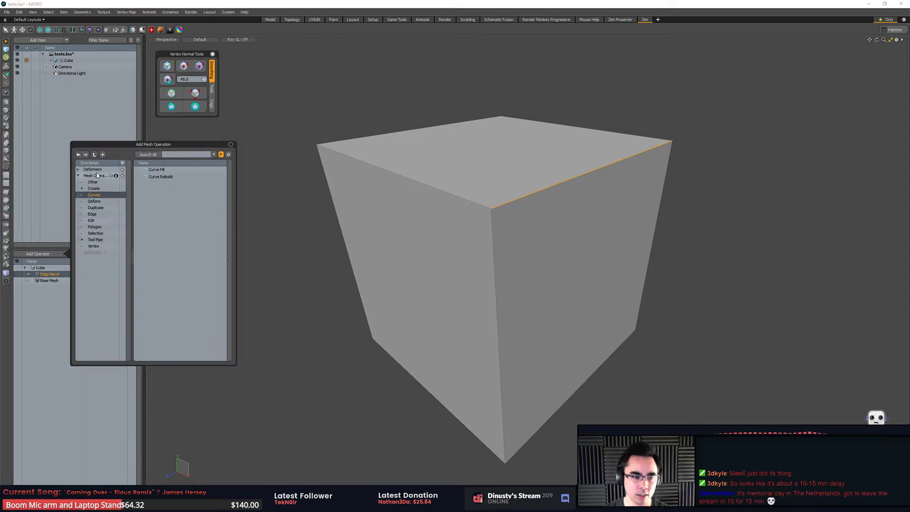
{"action": "type", "text": "bevel"}
{"action": "type", "text": " e"}
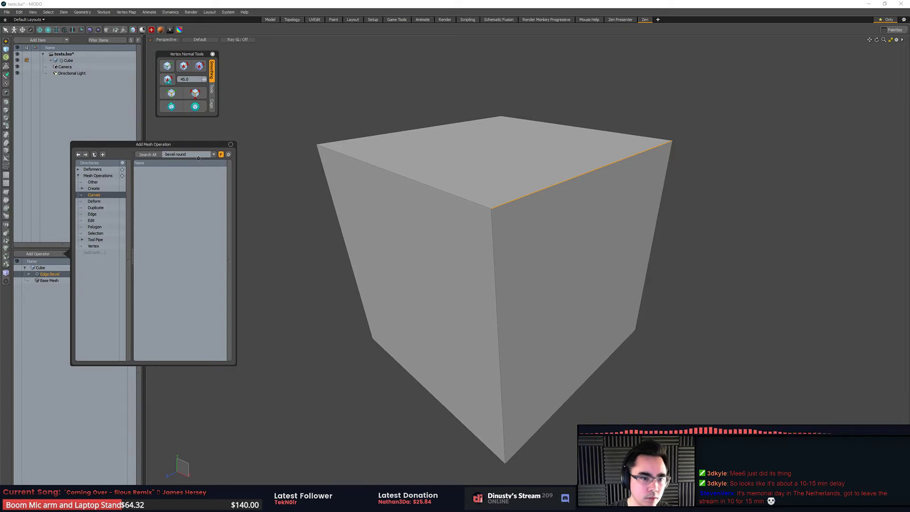
{"action": "left_click", "coordinate": [196, 154]}
{"action": "key", "text": "BackSpace"}
{"action": "type", "text": "bevel"}
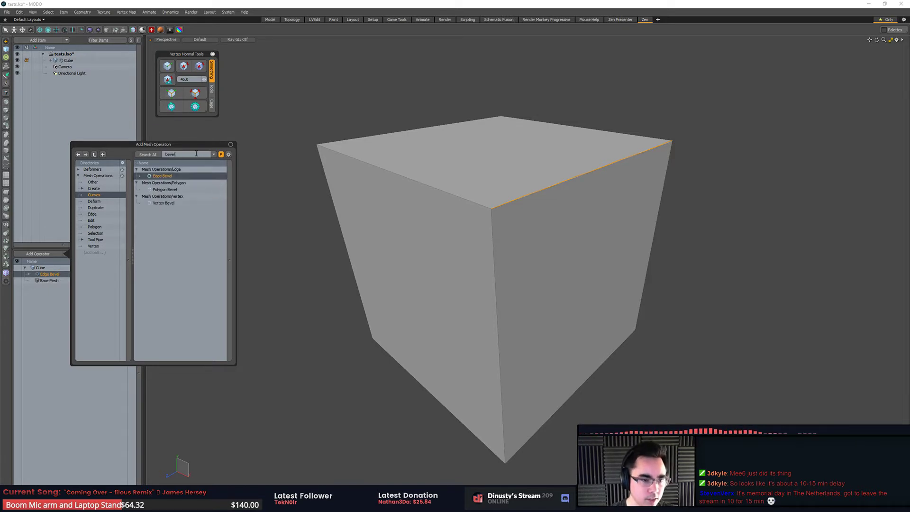
{"action": "double_click", "coordinate": [169, 177]}
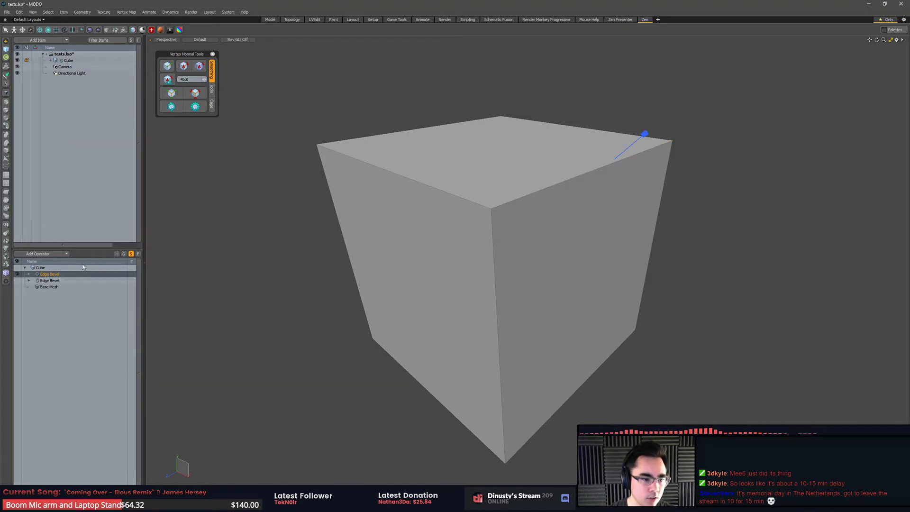
Rename the lower, disabled Edge Bevel operation as Rounded
{"action": "left_click", "coordinate": [59, 281]}
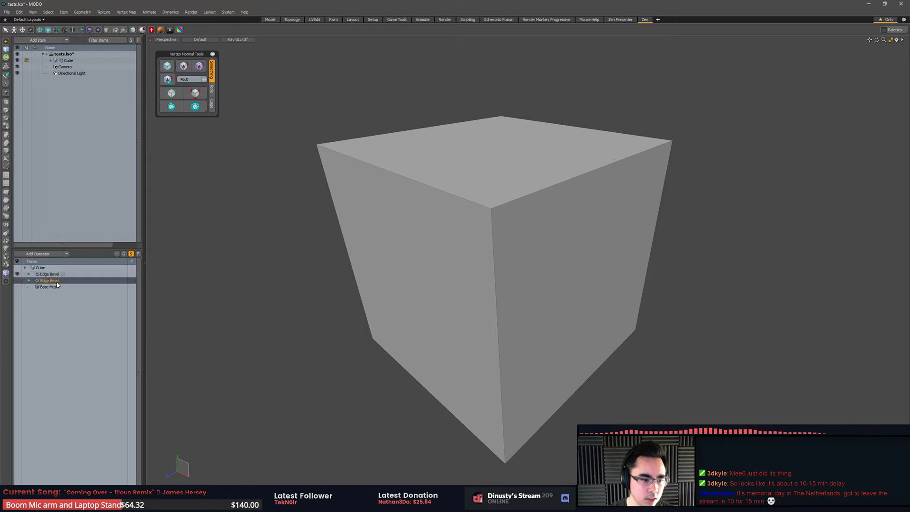
{"action": "double_click", "coordinate": [57, 282]}
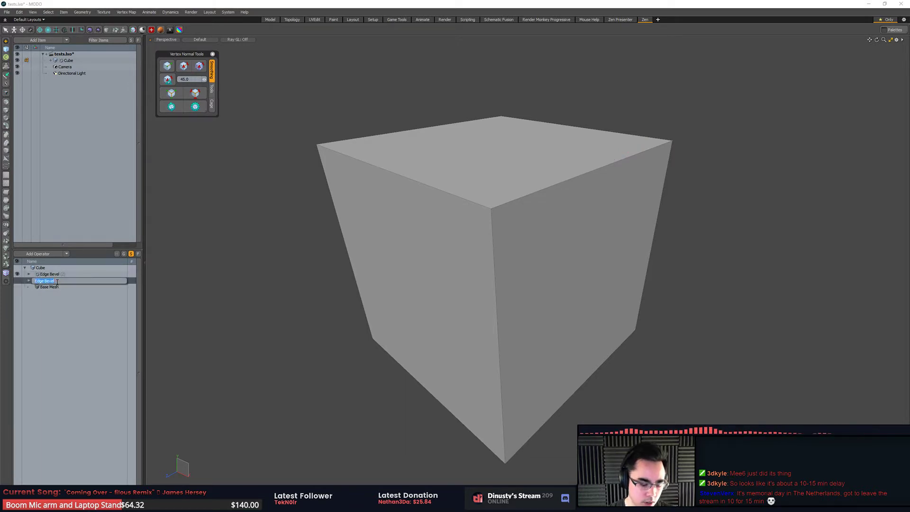
{"action": "type", "text": "Rounded"}
{"action": "key", "text": "Return"}
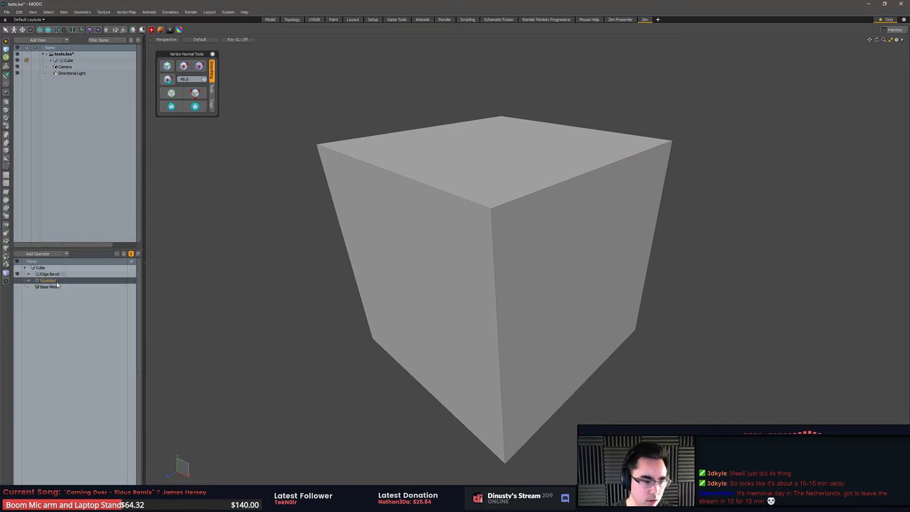
Add a new Selection Operator : Edge to the Rounded operation's Selection group, keeping its default name
{"action": "left_click", "coordinate": [29, 281]}
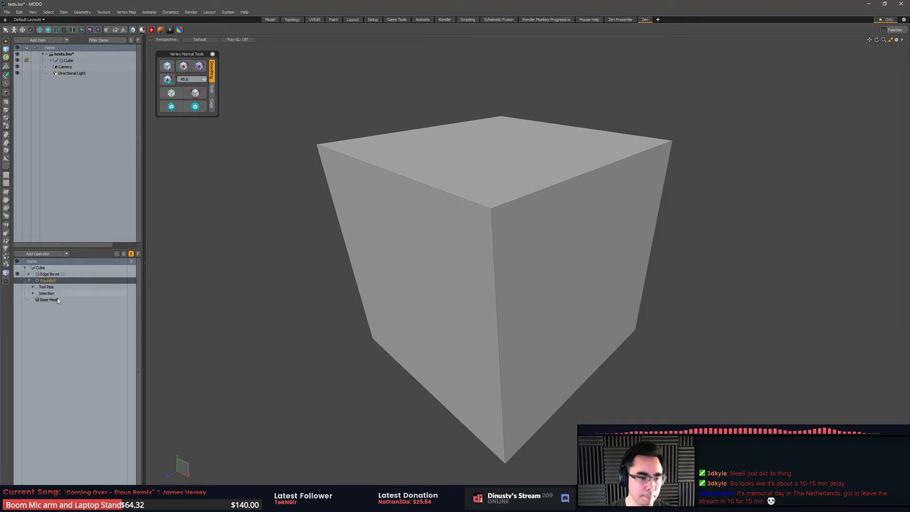
{"action": "left_click", "coordinate": [33, 294]}
{"action": "left_click", "coordinate": [53, 299]}
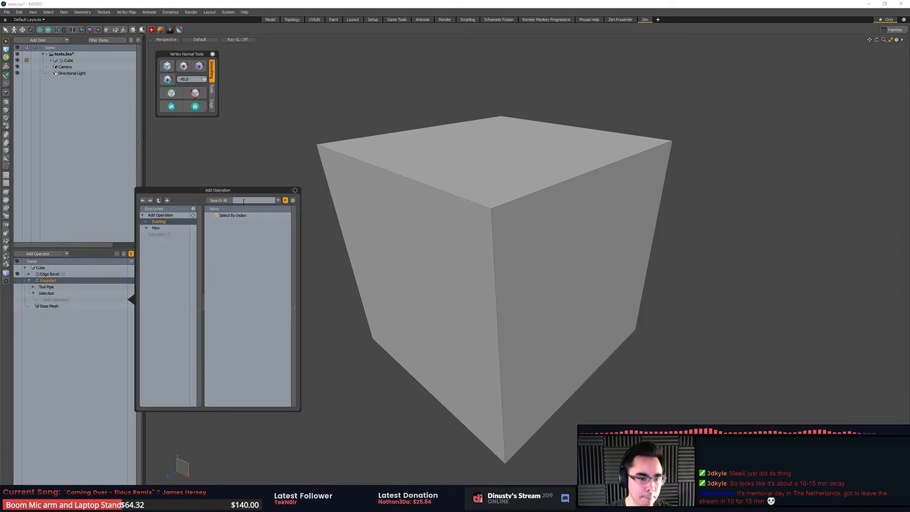
{"action": "type", "text": "edge"}
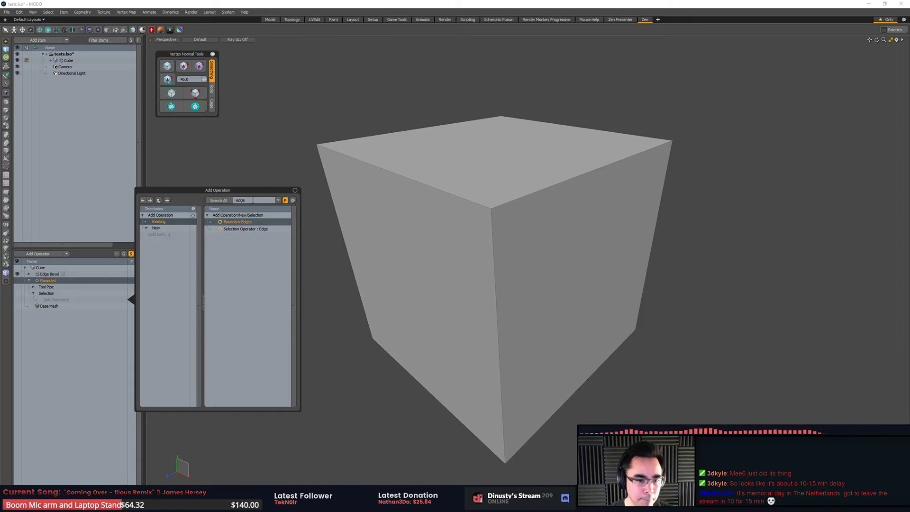
{"action": "left_click", "coordinate": [259, 229]}
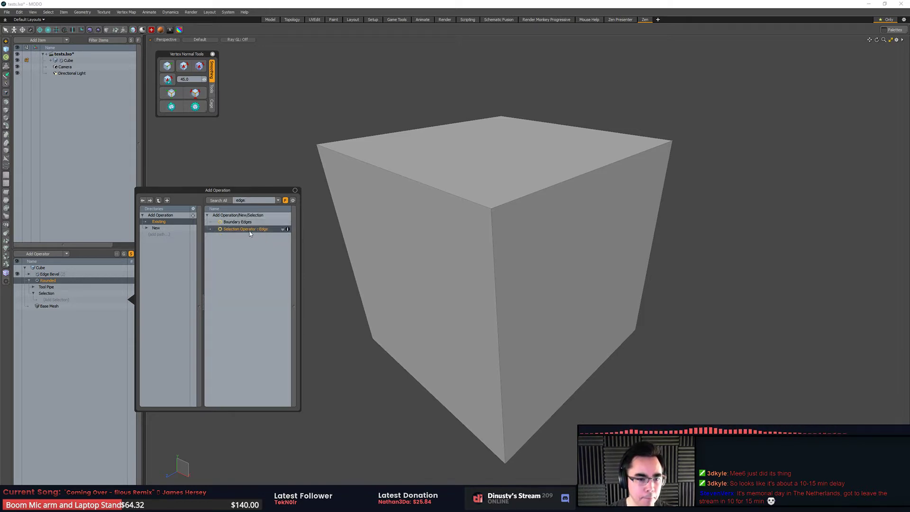
{"action": "double_click", "coordinate": [250, 232]}
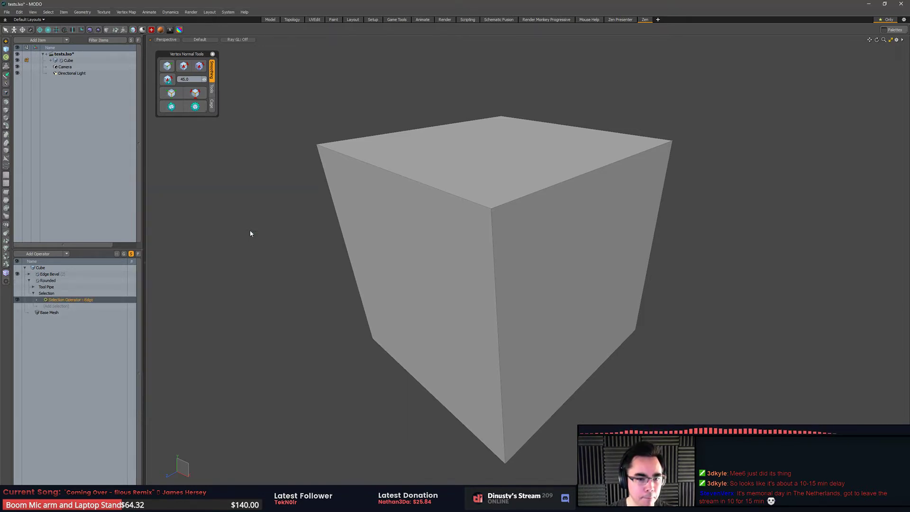
{"action": "double_click", "coordinate": [94, 300]}
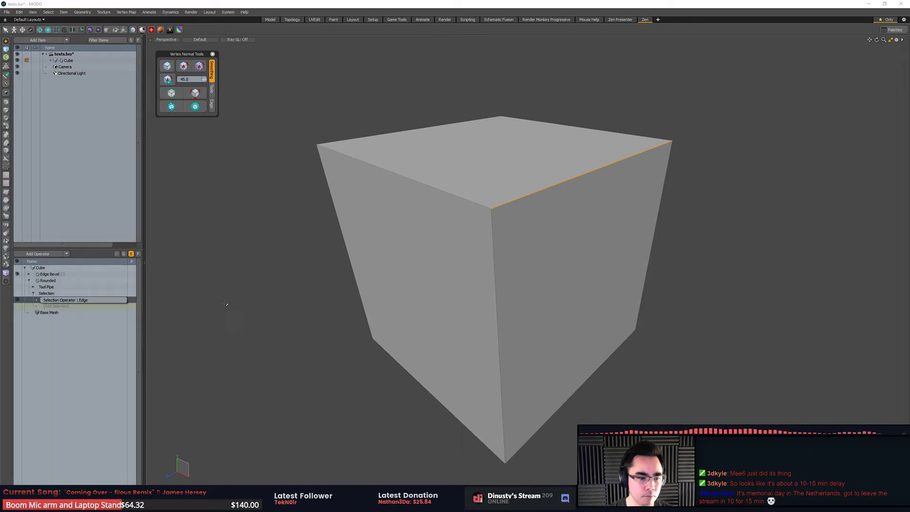
{"action": "left_click", "coordinate": [58, 295]}
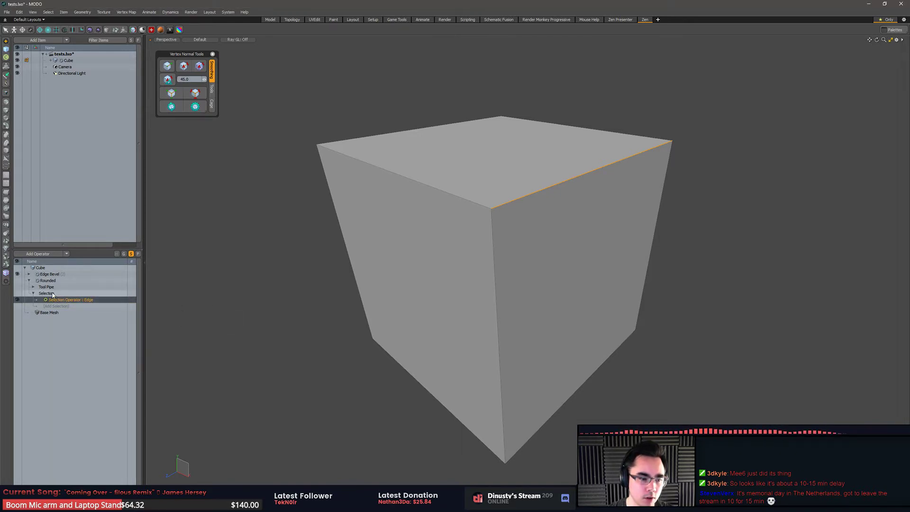
Remove the Selection Operator : Edge from the Rounded operation's Selection group and delete the item
{"action": "key", "text": "Escape"}
{"action": "double_click", "coordinate": [54, 299]}
{"action": "key", "text": "Escape"}
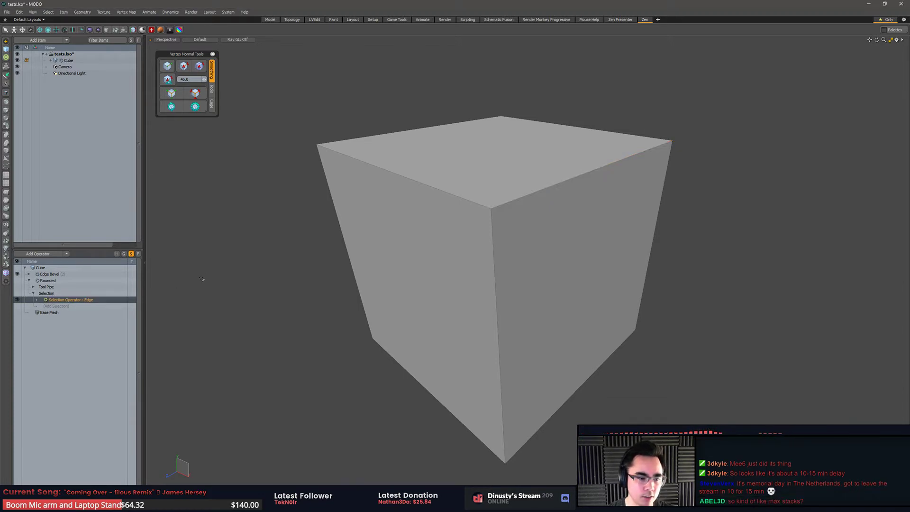
{"action": "mouse_move", "coordinate": [51, 302]}
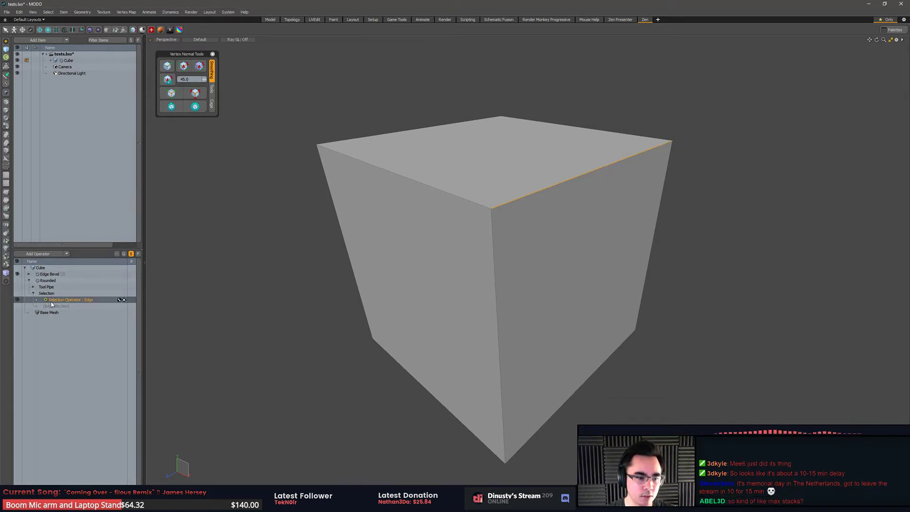
{"action": "left_click", "coordinate": [125, 300]}
{"action": "left_click", "coordinate": [512, 88]}
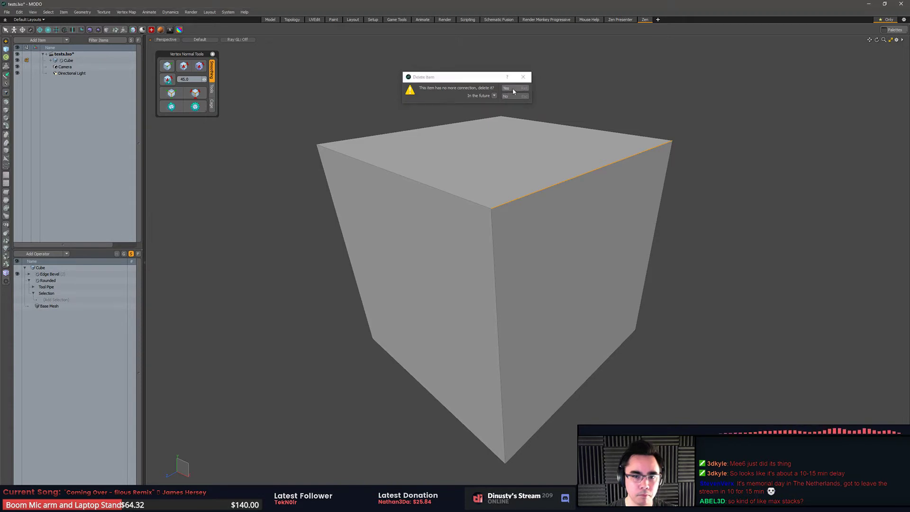
Select the Cube and add a fresh Selection Operator : Edge to the Rounded operation's Selection group
{"action": "key", "text": "5"}
{"action": "left_click", "coordinate": [515, 204]}
{"action": "key", "text": "2"}
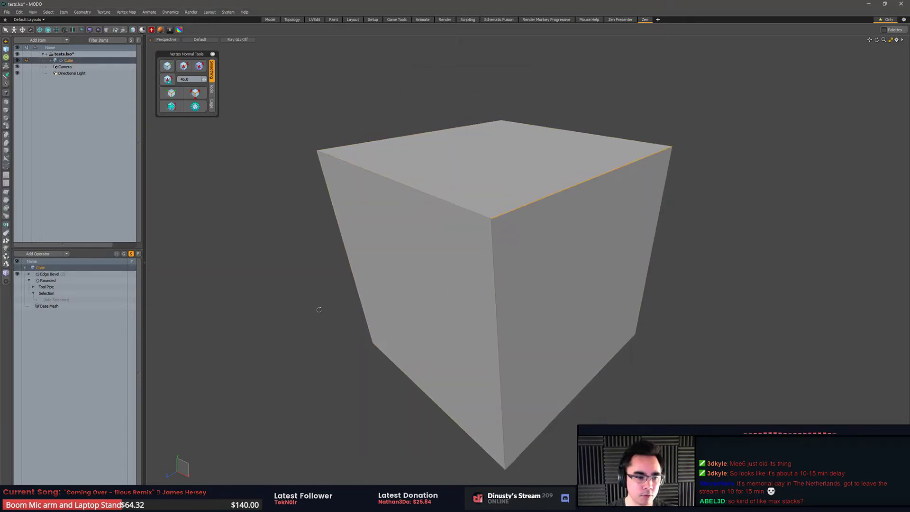
{"action": "left_click", "coordinate": [57, 300]}
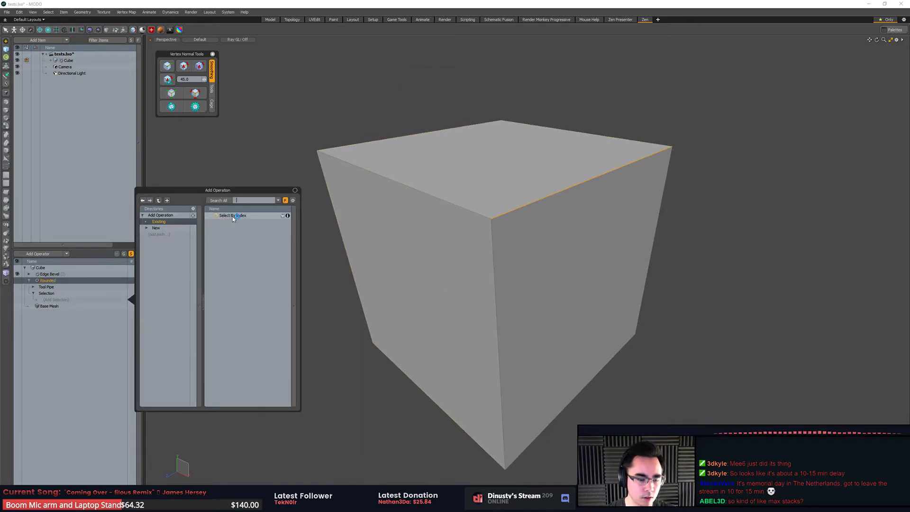
{"action": "type", "text": "edge"}
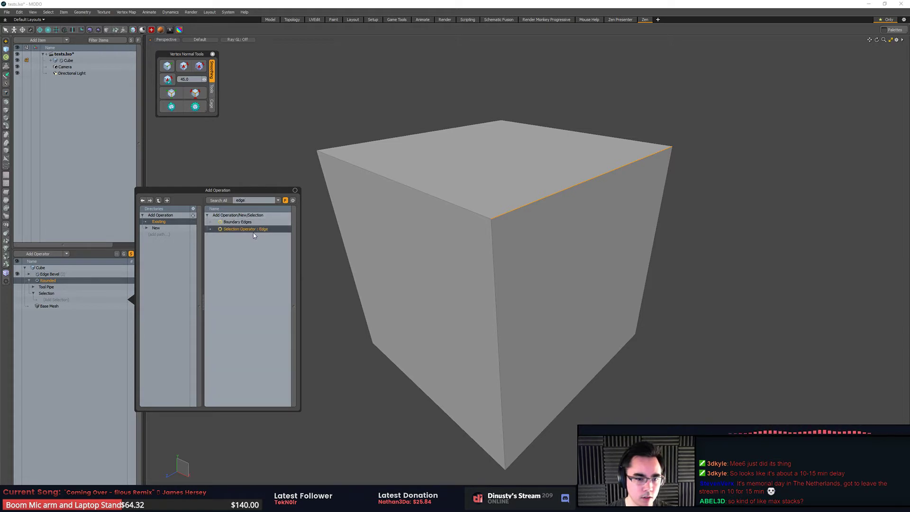
{"action": "double_click", "coordinate": [253, 231]}
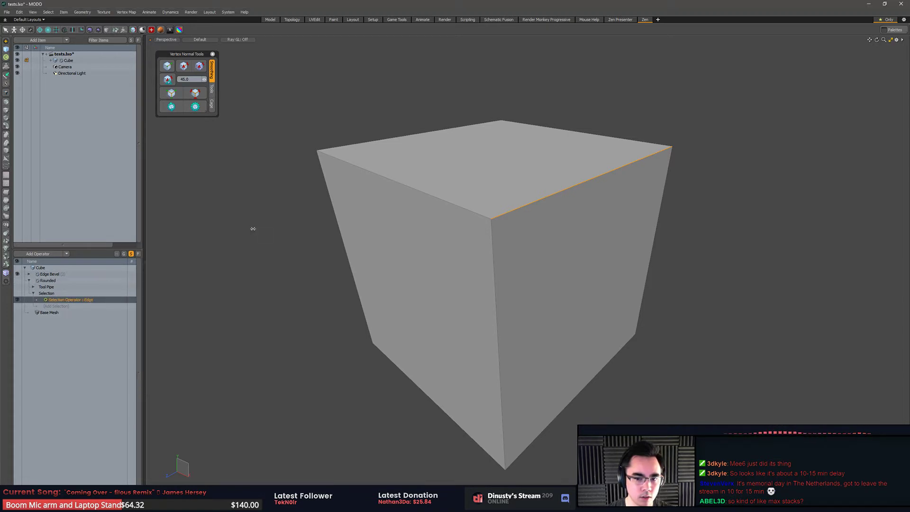
Delete the Rounded operation from the Cube's operator stack
{"action": "left_click", "coordinate": [48, 281]}
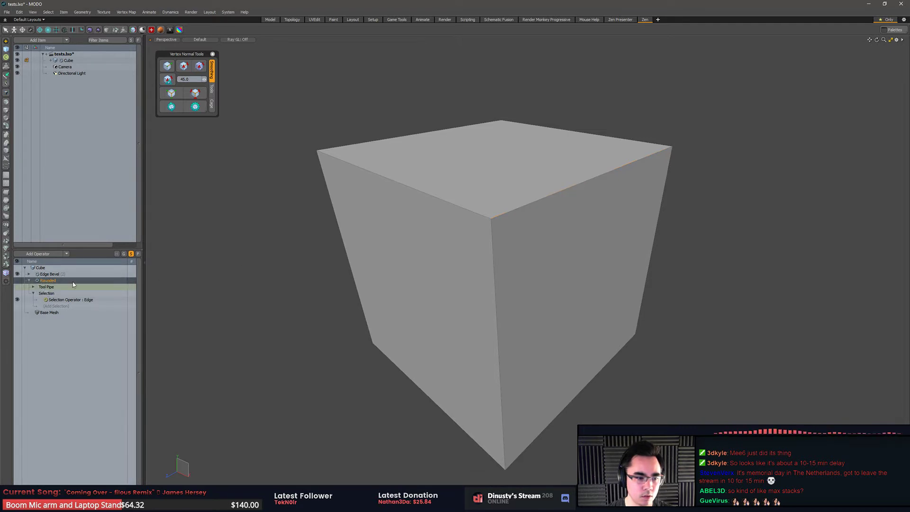
{"action": "double_click", "coordinate": [33, 283]}
{"action": "key", "text": "Return"}
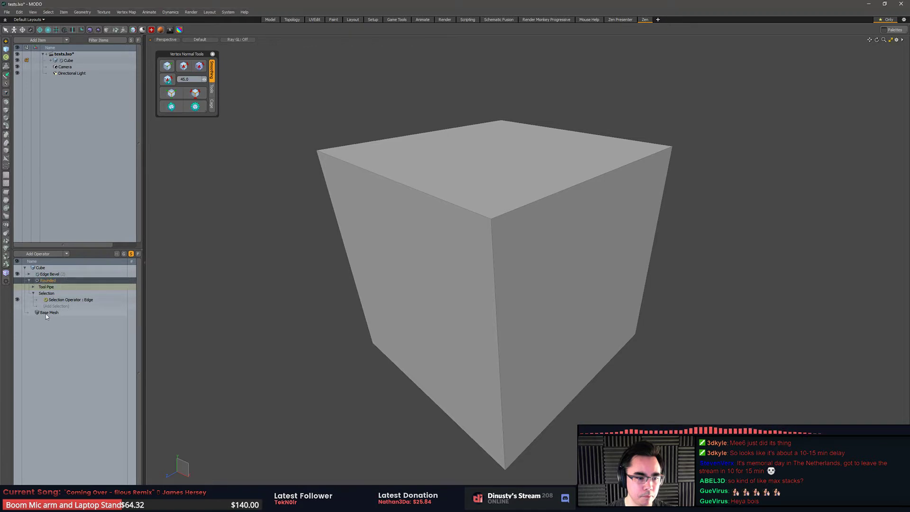
{"action": "right_click", "coordinate": [49, 285]}
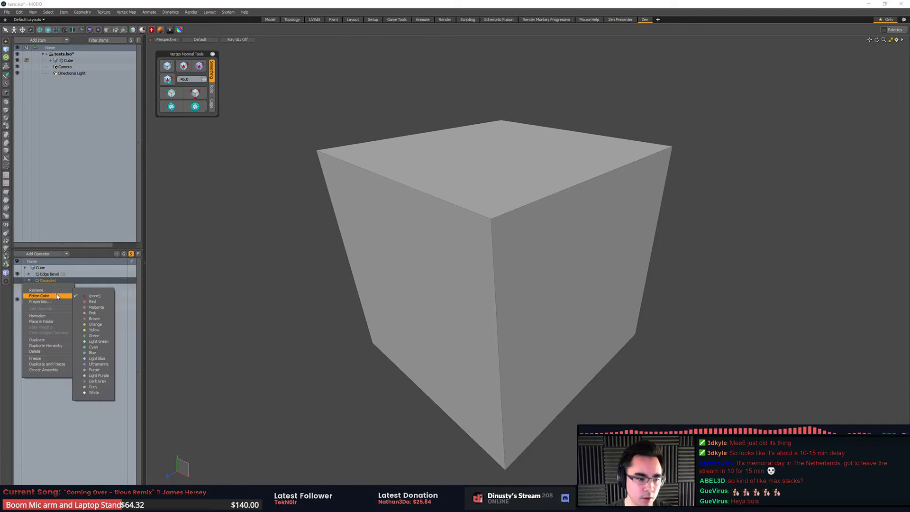
{"action": "left_click", "coordinate": [53, 351]}
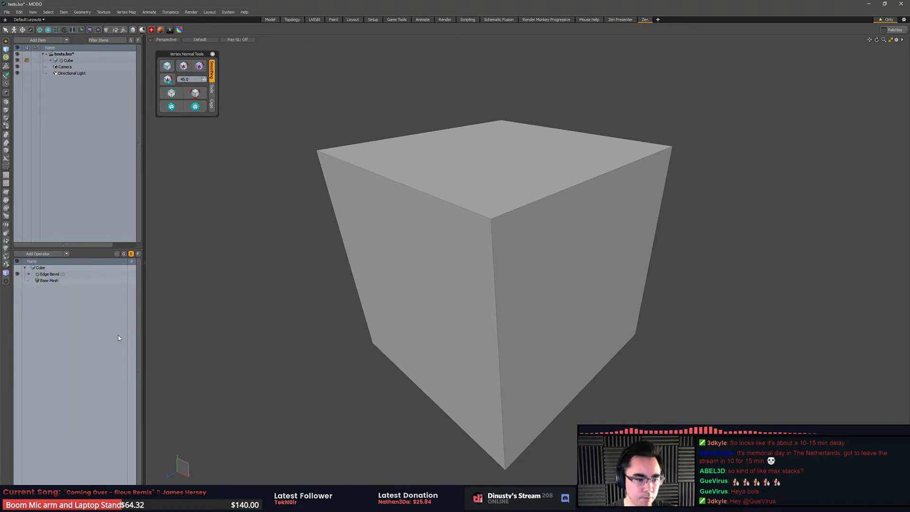
Widen the remaining Edge Bevel into a large chamfer on the cube's upper edge and expand its Selection group
{"action": "left_click", "coordinate": [62, 275]}
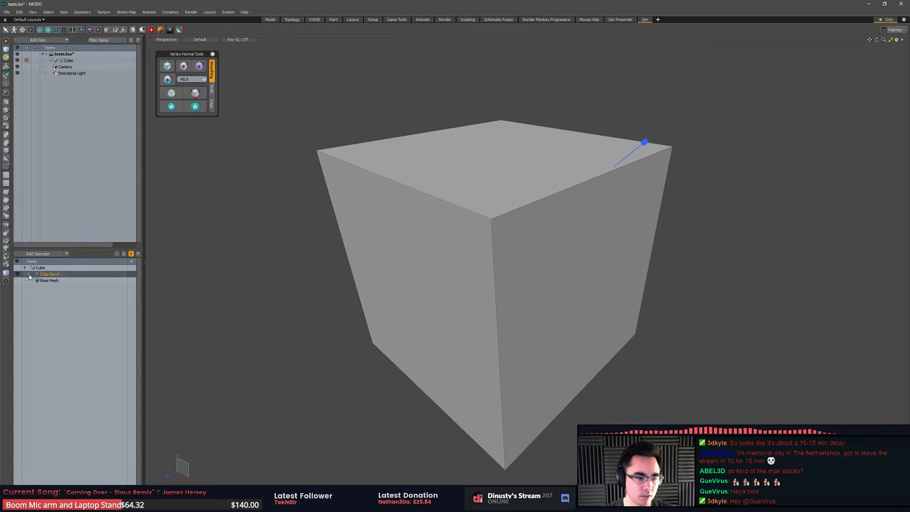
{"action": "left_click_drag", "start_coordinate": [286, 278], "coordinate": [283, 291], "text": "alt"}
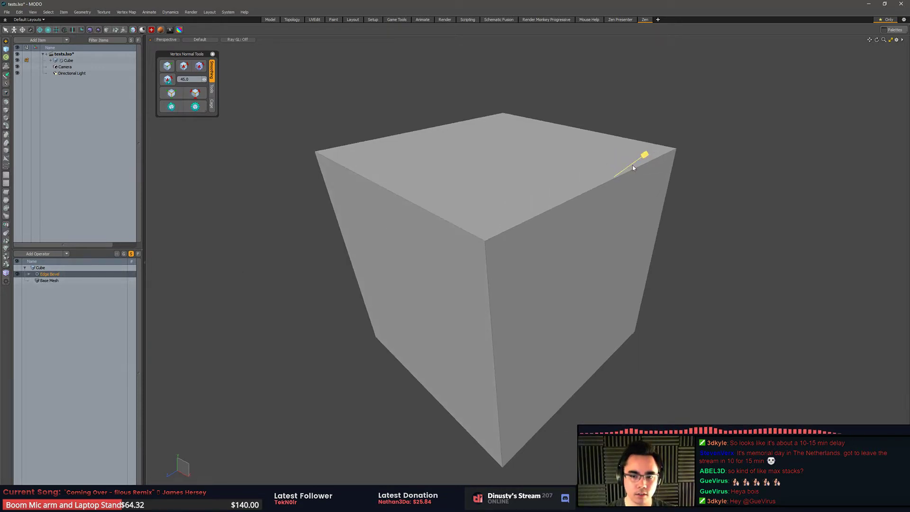
{"action": "left_click_drag", "start_coordinate": [633, 167], "coordinate": [522, 223]}
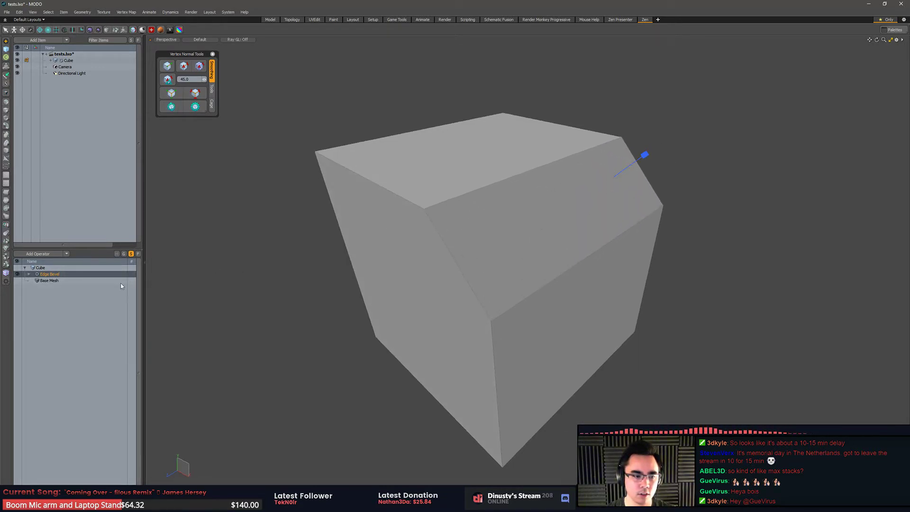
{"action": "left_click", "coordinate": [29, 274]}
{"action": "left_click", "coordinate": [33, 288]}
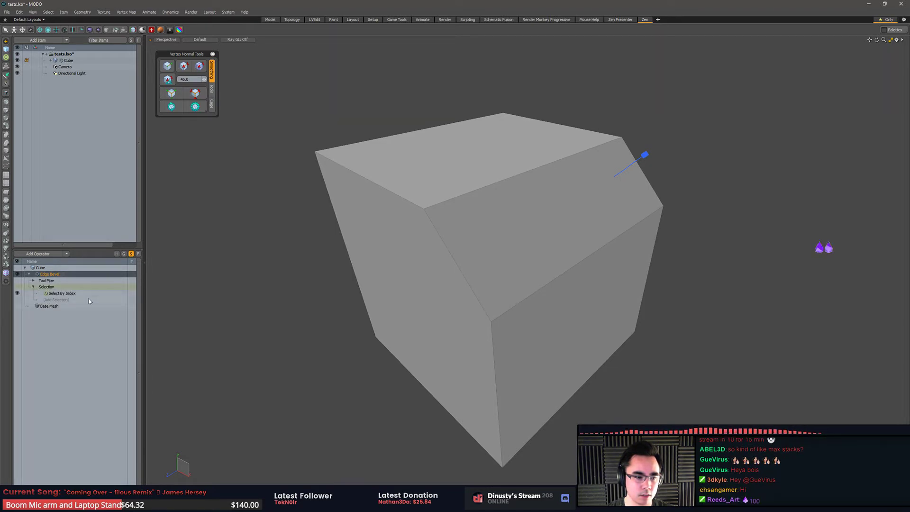
Reduce the Edge Bevel to a narrow chamfer, then reselect the operation and adjust its inset to about 26.7 mm
{"action": "mouse_move", "coordinate": [276, 295]}
{"action": "left_mouse_down", "text": "alt"}
{"action": "mouse_move", "coordinate": [289, 275]}
{"action": "mouse_move", "coordinate": [288, 290]}
{"action": "mouse_move", "coordinate": [271, 291]}
{"action": "left_mouse_up", "text": "alt"}
{"action": "left_click_drag", "start_coordinate": [271, 290], "coordinate": [364, 276], "text": "alt"}
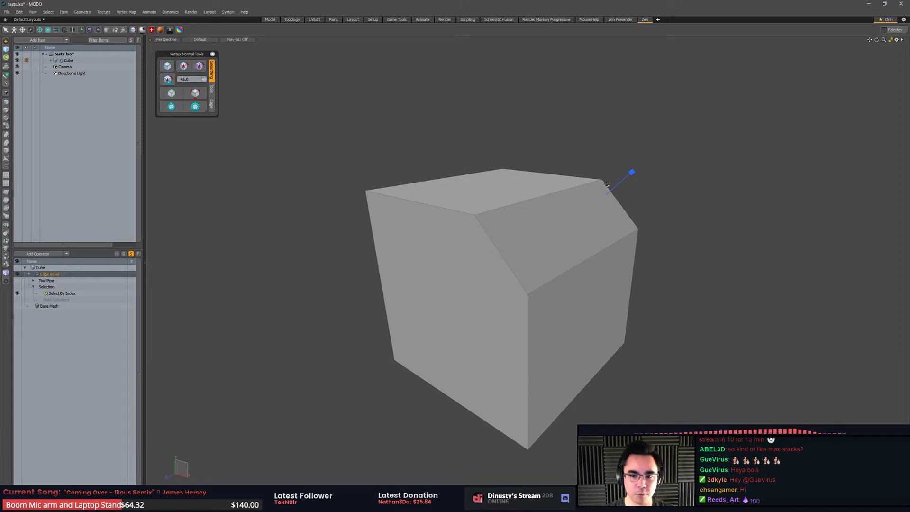
{"action": "left_click_drag", "start_coordinate": [632, 172], "coordinate": [595, 200]}
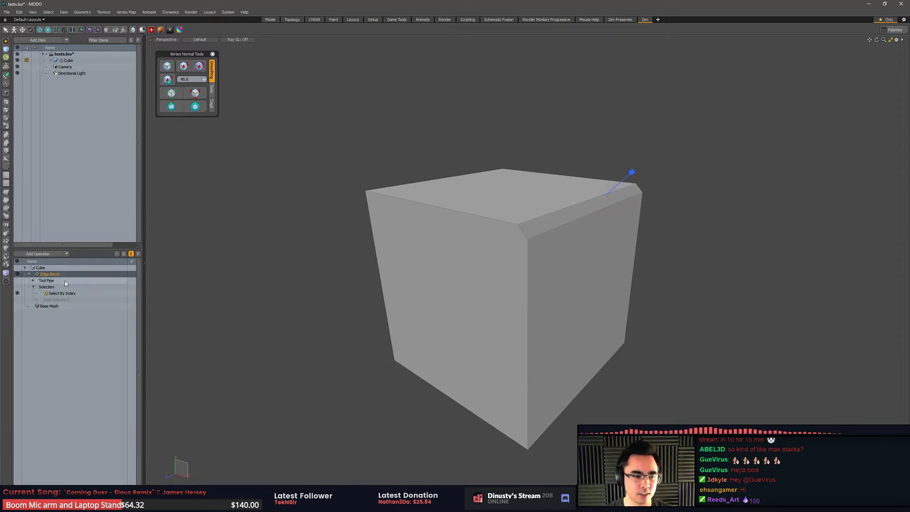
{"action": "left_click", "coordinate": [54, 268]}
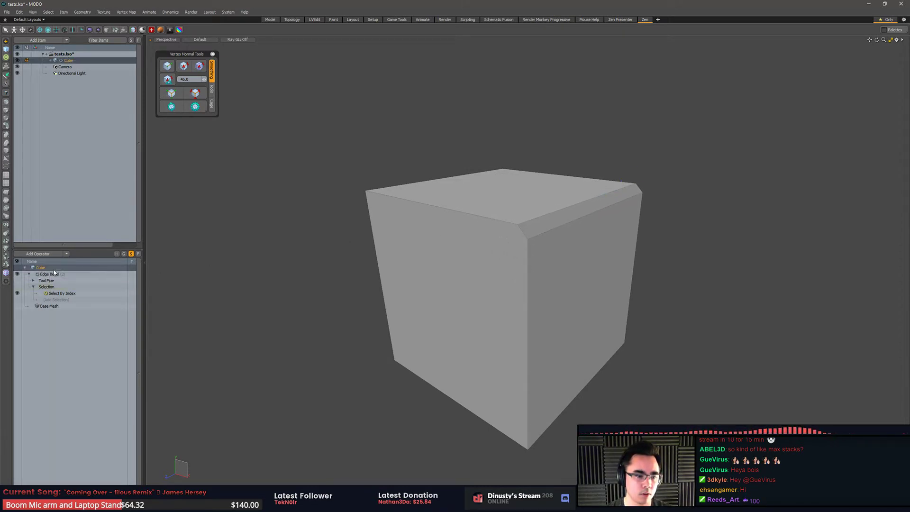
{"action": "left_click_drag", "start_coordinate": [239, 260], "coordinate": [319, 266], "text": "alt"}
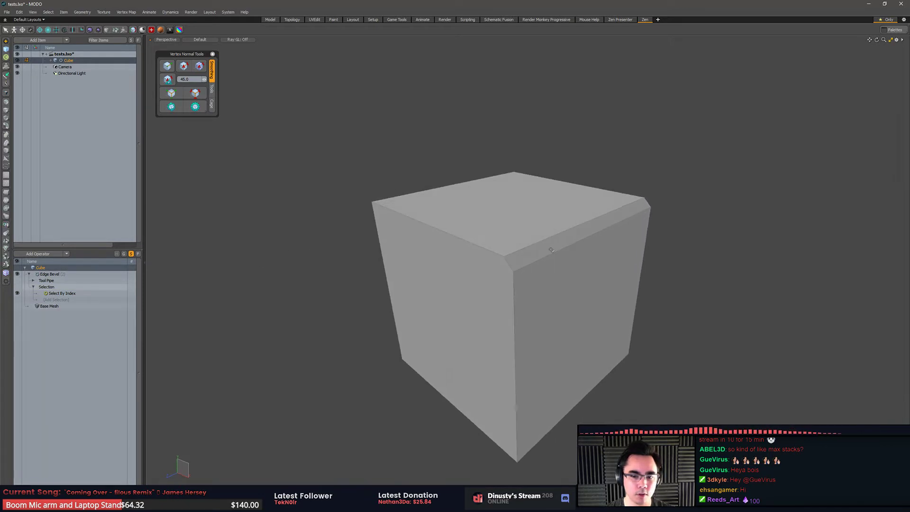
{"action": "left_click", "coordinate": [50, 275]}
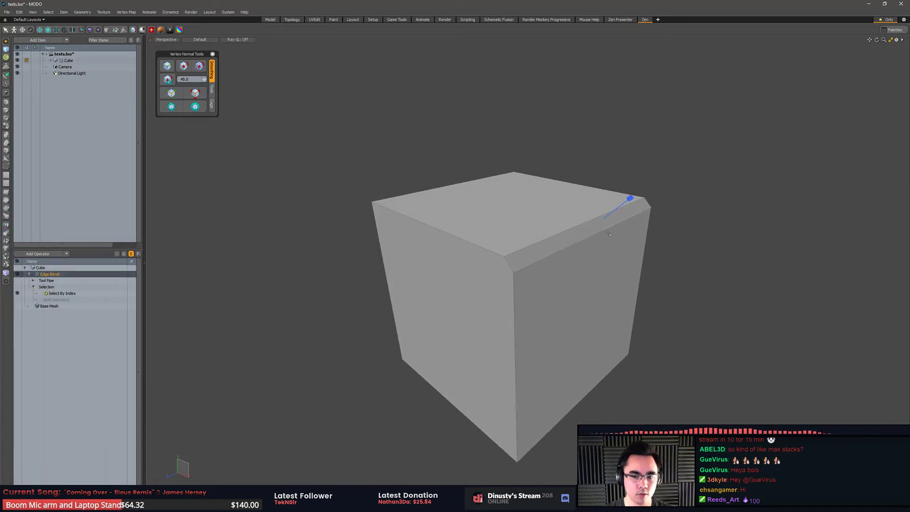
{"action": "left_click_drag", "start_coordinate": [631, 198], "coordinate": [640, 197]}
Switch to the Model layout to show the Edge Bevel's properties
{"action": "key", "text": "k"}
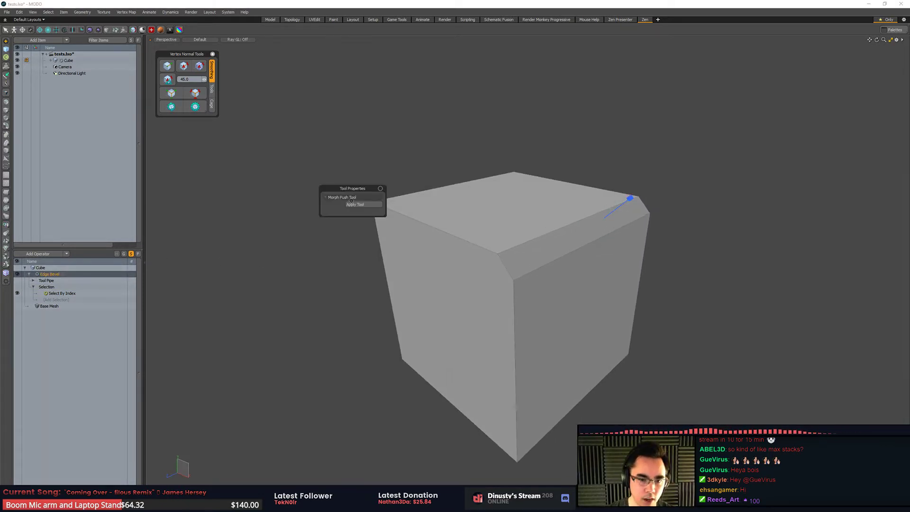
{"action": "left_click", "coordinate": [359, 204]}
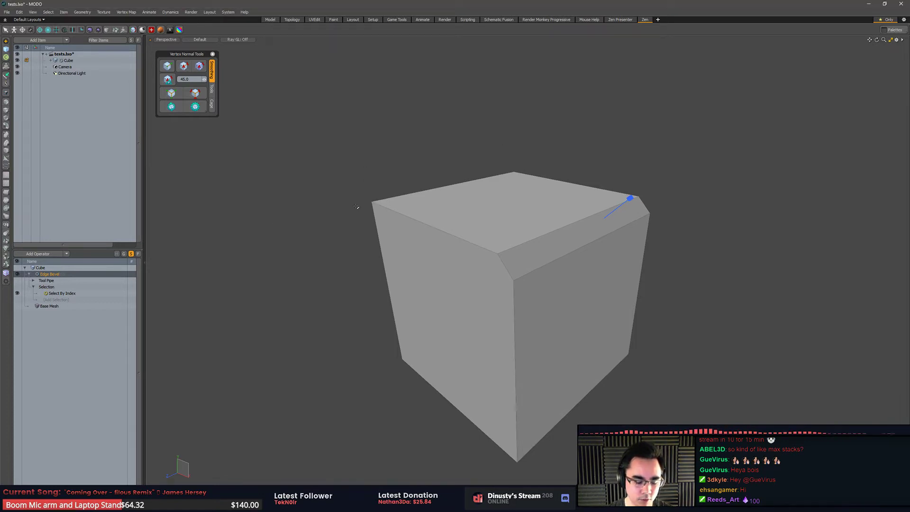
{"action": "key", "text": "ctrl+Tab"}
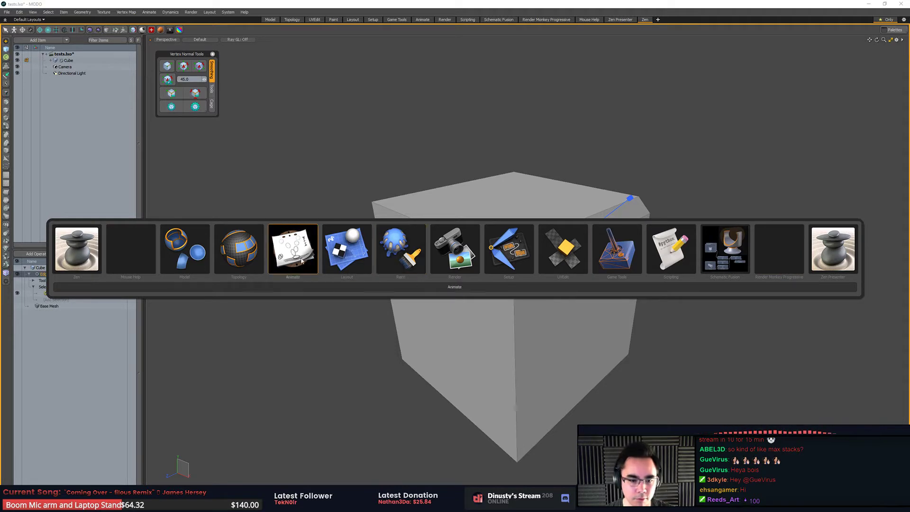
{"action": "left_click", "coordinate": [185, 249]}
{"action": "left_click_drag", "start_coordinate": [474, 246], "coordinate": [613, 203], "text": "alt"}
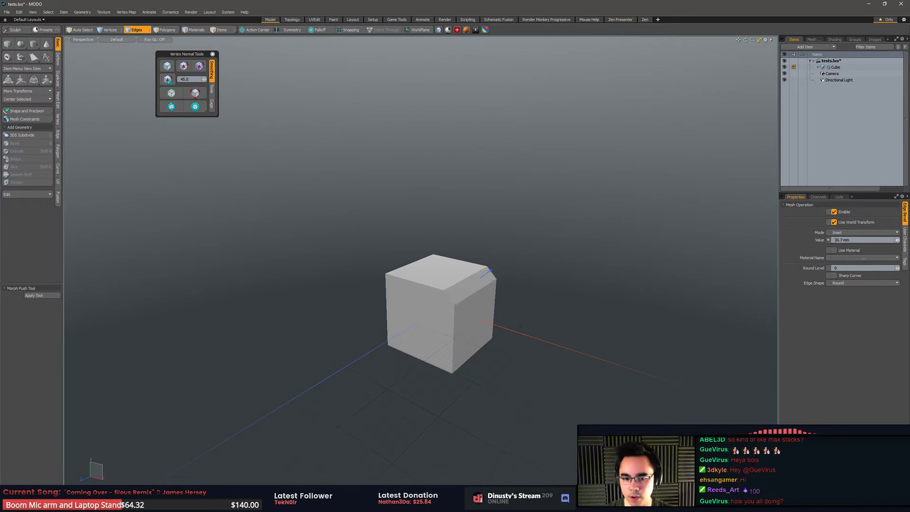
Increase the Edge Bevel's inset to about 52.4 mm and frame the bevelled cube in the viewport
{"action": "left_click_drag", "start_coordinate": [520, 326], "coordinate": [550, 326]}
{"action": "left_click_drag", "start_coordinate": [555, 238], "coordinate": [551, 228], "text": "alt+shift"}
{"action": "key", "text": "shift+a"}
{"action": "left_click_drag", "start_coordinate": [588, 285], "coordinate": [559, 260], "text": "alt"}
{"action": "left_click_drag", "start_coordinate": [618, 295], "coordinate": [606, 310], "text": "alt"}
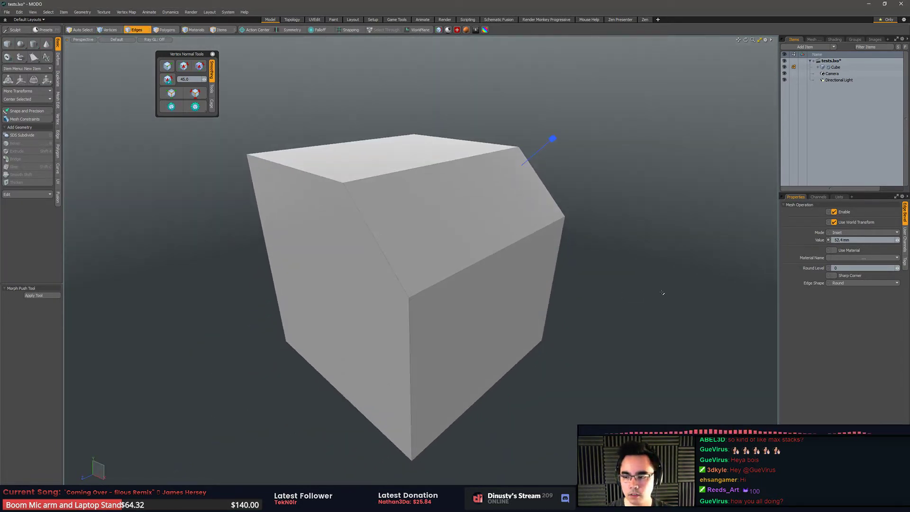
{"action": "mouse_move", "coordinate": [674, 229]}
{"action": "left_mouse_down", "text": "alt"}
{"action": "mouse_move", "coordinate": [682, 236]}
{"action": "mouse_move", "coordinate": [689, 218]}
{"action": "left_mouse_up", "text": "alt"}
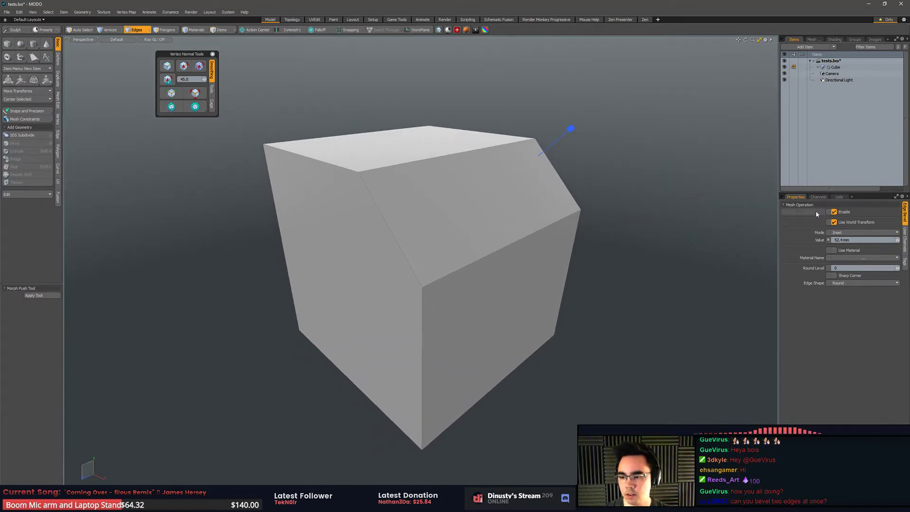
{"action": "left_click_drag", "start_coordinate": [683, 209], "coordinate": [708, 236], "text": "alt"}
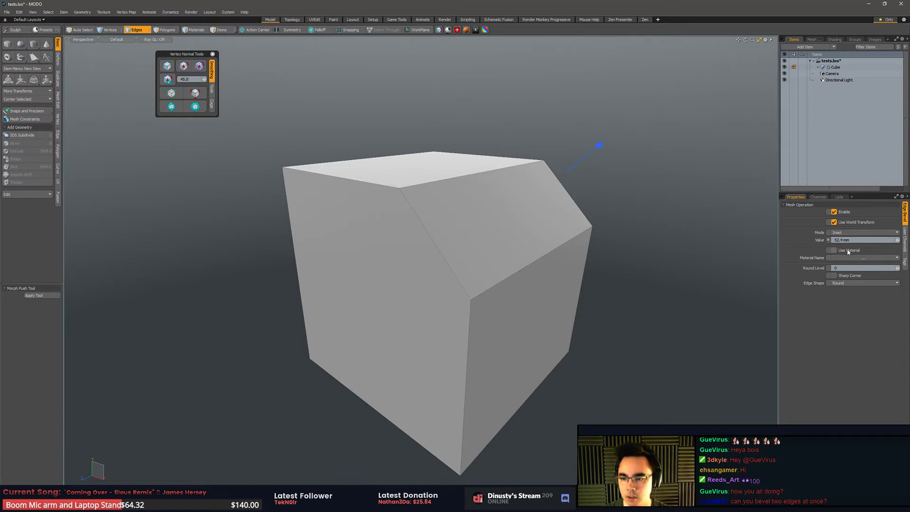
Set the Edge Bevel's inset value to about 37.3 mm and its Round Level to 4
{"action": "mouse_move", "coordinate": [898, 240]}
{"action": "left_mouse_down"}
{"action": "mouse_move", "coordinate": [872, 240]}
{"action": "mouse_move", "coordinate": [888, 240]}
{"action": "left_mouse_up"}
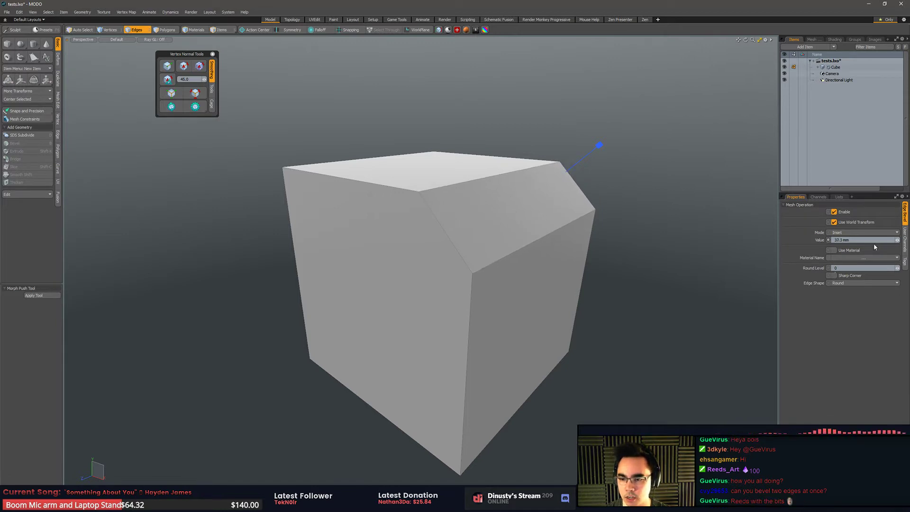
{"action": "left_click", "coordinate": [899, 269]}
{"action": "left_click_drag", "start_coordinate": [706, 236], "coordinate": [701, 236], "text": "alt"}
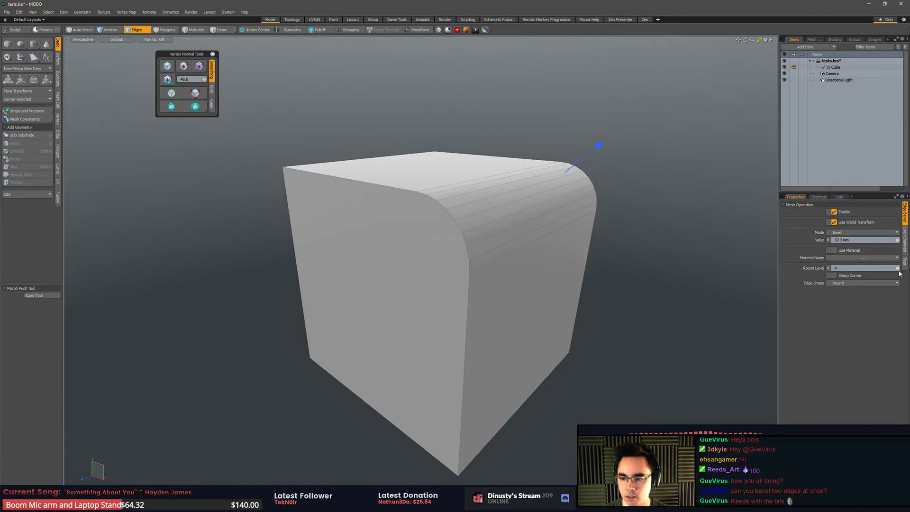
{"action": "left_click_drag", "start_coordinate": [899, 269], "coordinate": [908, 268]}
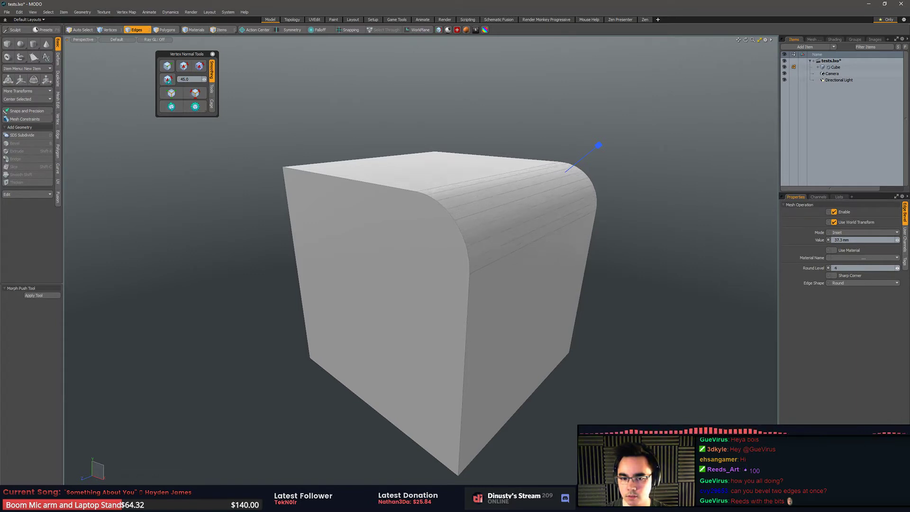
Increase the Edge Bevel's inset value until the rounding spans most of the cube, and switch to polygon selection
{"action": "mouse_move", "coordinate": [898, 240]}
{"action": "left_mouse_down"}
{"action": "mouse_move", "coordinate": [906, 240]}
{"action": "mouse_move", "coordinate": [896, 240]}
{"action": "left_mouse_up"}
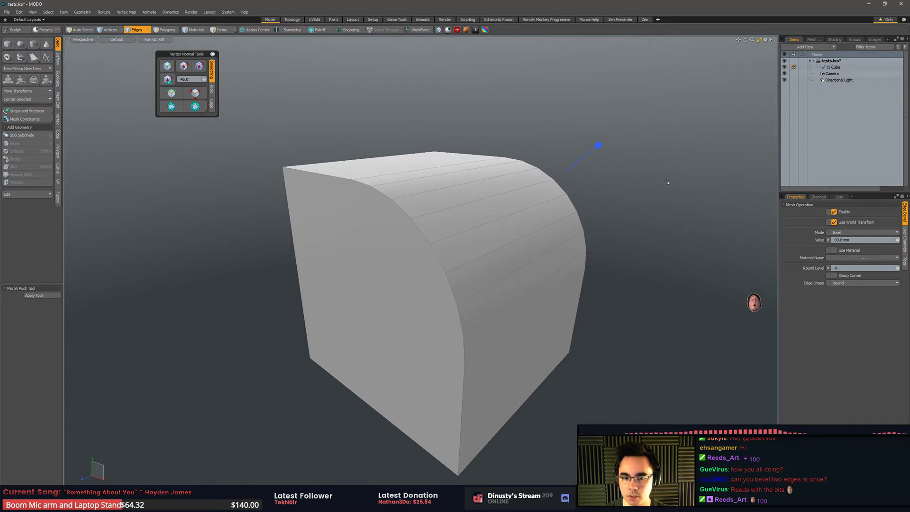
{"action": "key", "text": "3"}
{"action": "left_click_drag", "start_coordinate": [659, 183], "coordinate": [673, 199], "text": "alt+shift"}
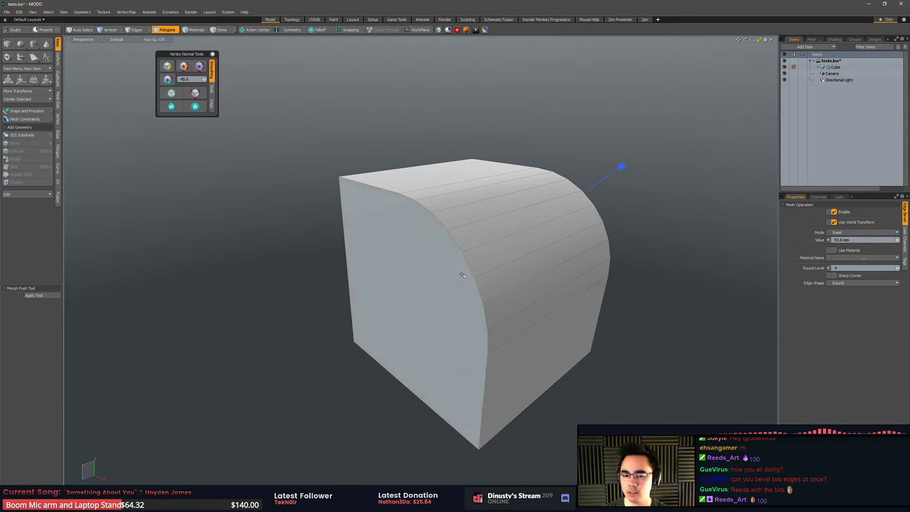
{"action": "left_click_drag", "start_coordinate": [463, 275], "coordinate": [445, 272], "text": "alt"}
{"action": "left_click_drag", "start_coordinate": [694, 224], "coordinate": [686, 180], "text": "alt"}
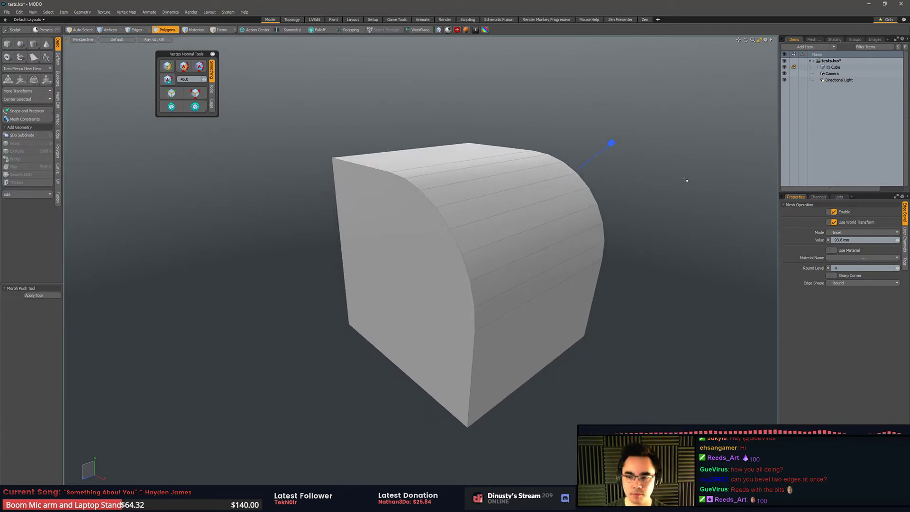
Return to the Zen layout, leave the Edge Bevel's name unchanged and select the Cube in the mesh operations list
{"action": "key", "text": "ctrl+Tab"}
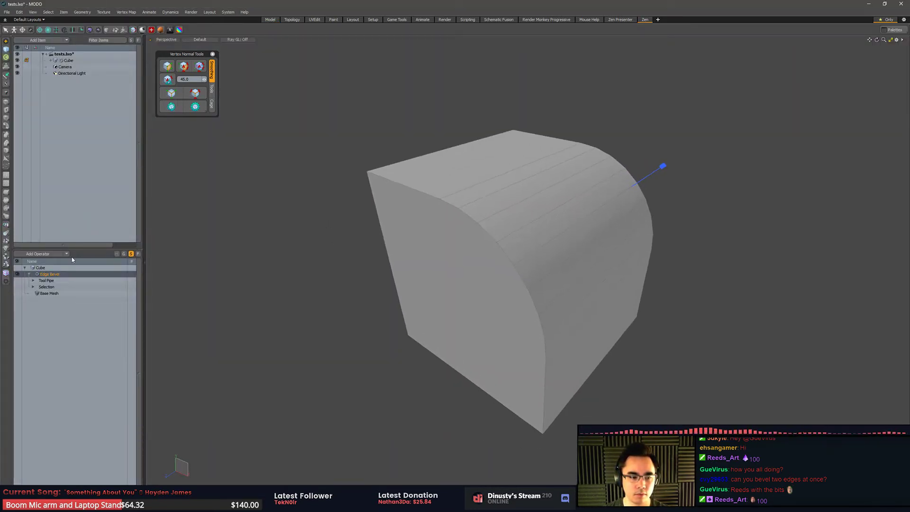
{"action": "double_click", "coordinate": [53, 274]}
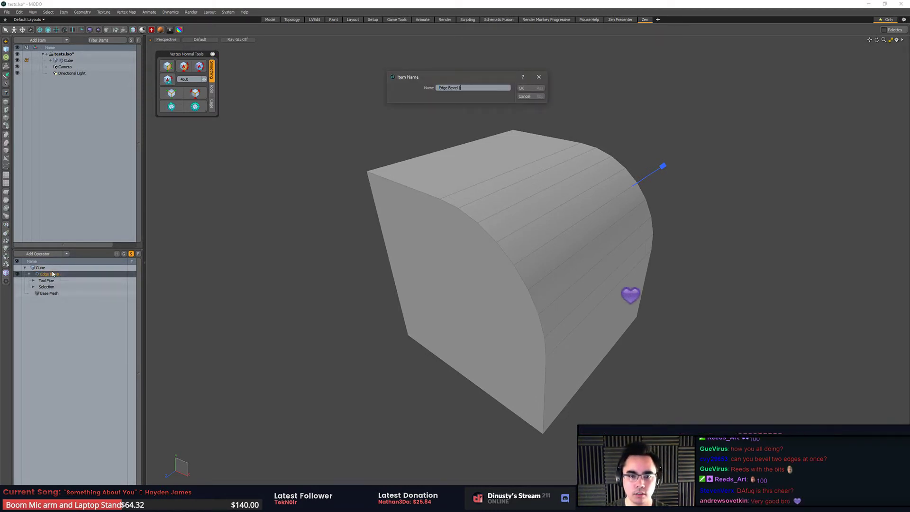
{"action": "key", "text": "Return"}
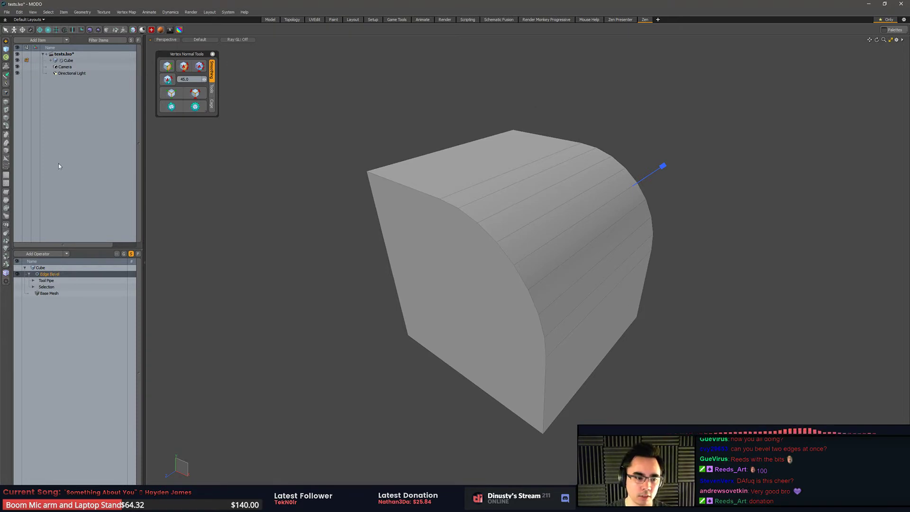
{"action": "left_click_drag", "start_coordinate": [406, 232], "coordinate": [416, 220], "text": "alt+shift"}
{"action": "left_click", "coordinate": [40, 268]}
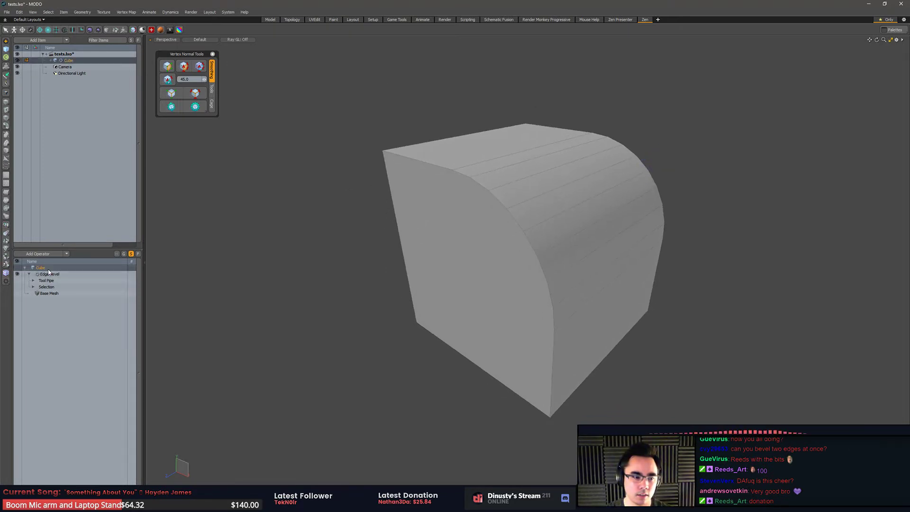
{"action": "left_click_drag", "start_coordinate": [312, 242], "coordinate": [360, 283], "text": "alt"}
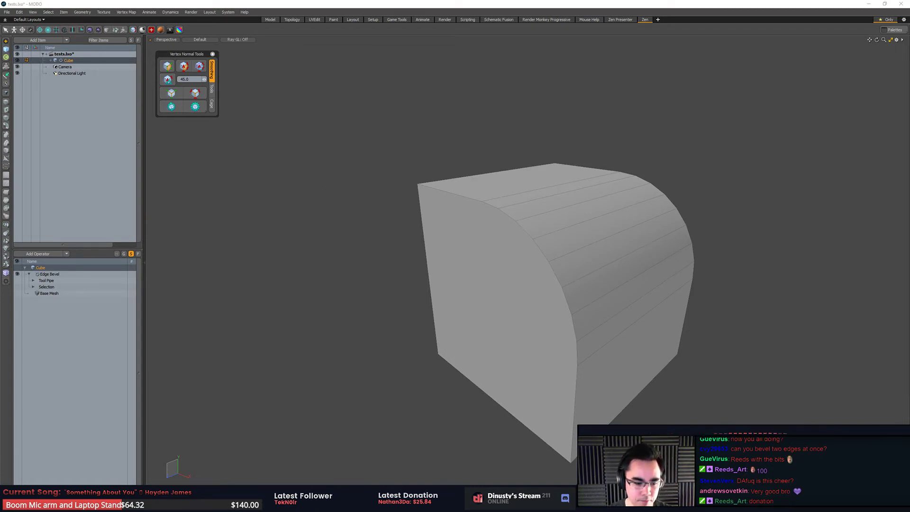
Switch to ZBrush, convert the Cylinder3D primitive to a PolyMesh3D and DynaMesh it
{"action": "key", "text": "alt+Tab"}
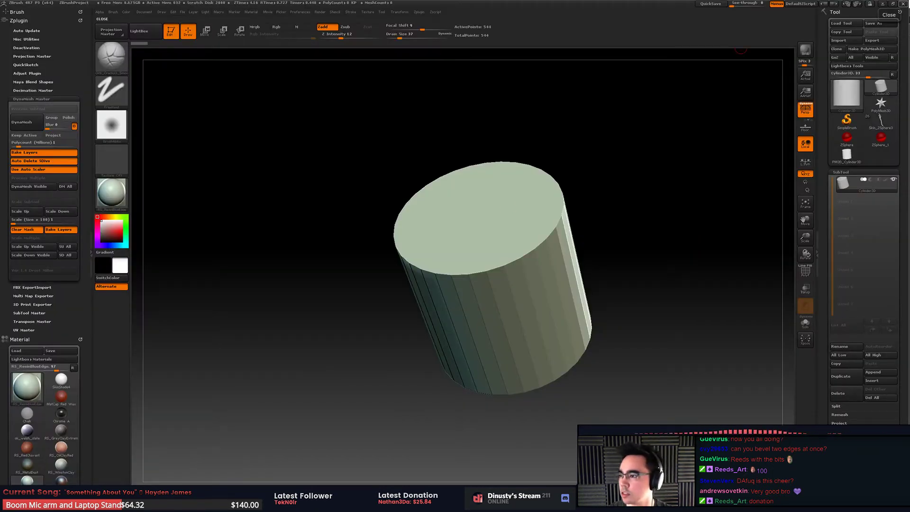
{"action": "left_click_drag", "start_coordinate": [634, 161], "coordinate": [624, 169]}
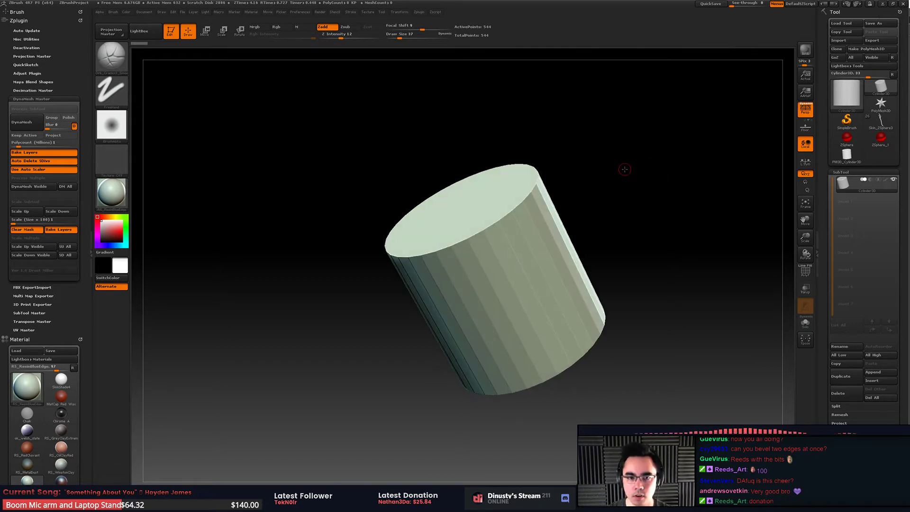
{"action": "left_click", "coordinate": [31, 124]}
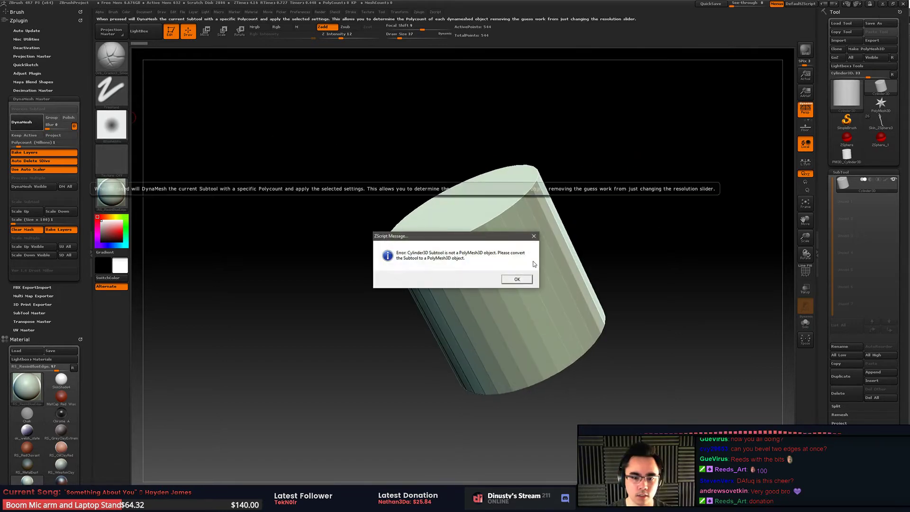
{"action": "left_click", "coordinate": [517, 279]}
{"action": "left_click", "coordinate": [866, 49]}
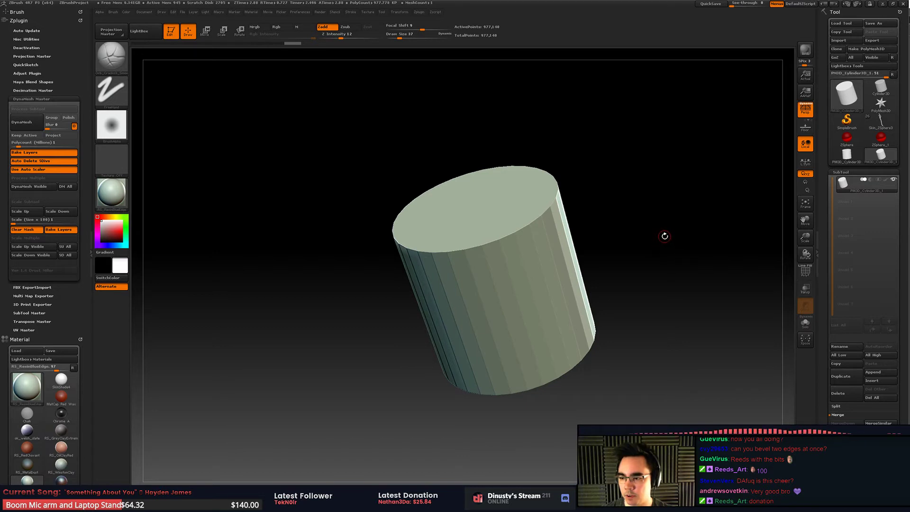
Set the Draw Size to 365, try a stroke of the current brush on the cylinder's upper rim and undo it
{"action": "mouse_move", "coordinate": [664, 241]}
{"action": "left_mouse_down"}
{"action": "mouse_move", "coordinate": [652, 224]}
{"action": "mouse_move", "coordinate": [632, 220]}
{"action": "left_mouse_up"}
{"action": "key", "text": "space"}
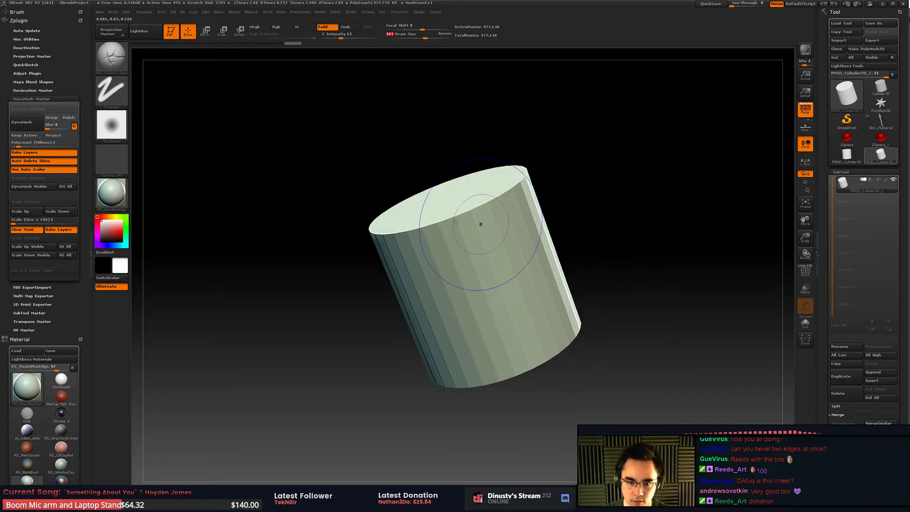
{"action": "left_click_drag", "start_coordinate": [495, 203], "coordinate": [437, 227]}
{"action": "key", "text": "ctrl+z"}
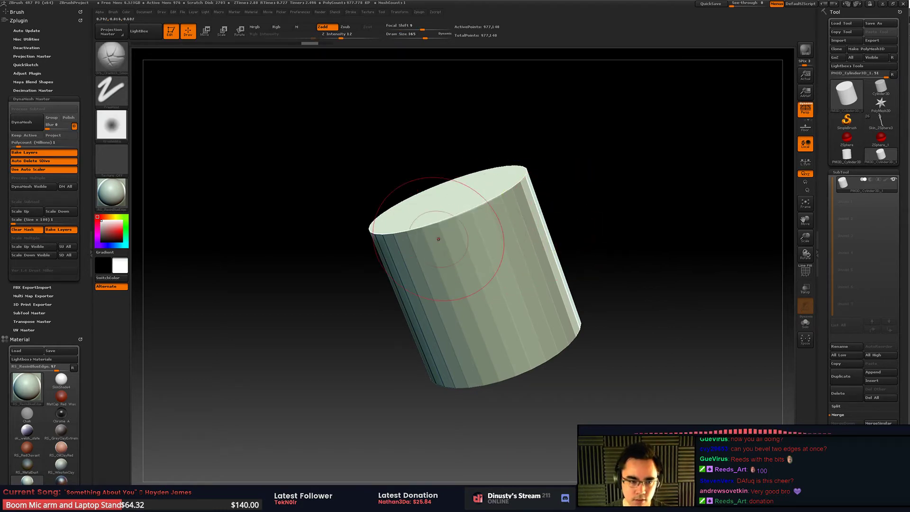
Try flattening the cylinder's upper rim with the TrimDynamic brush and undo the strokes
{"action": "key", "text": "b"}
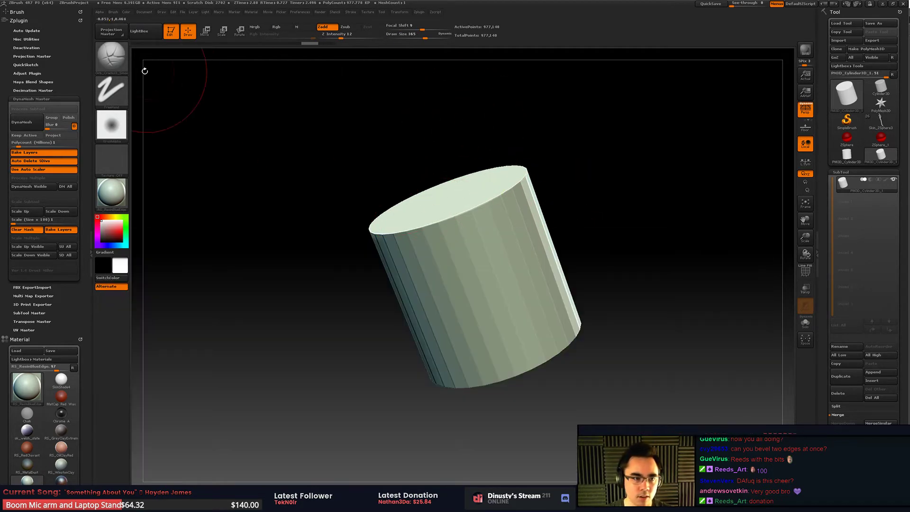
{"action": "key", "text": "b"}
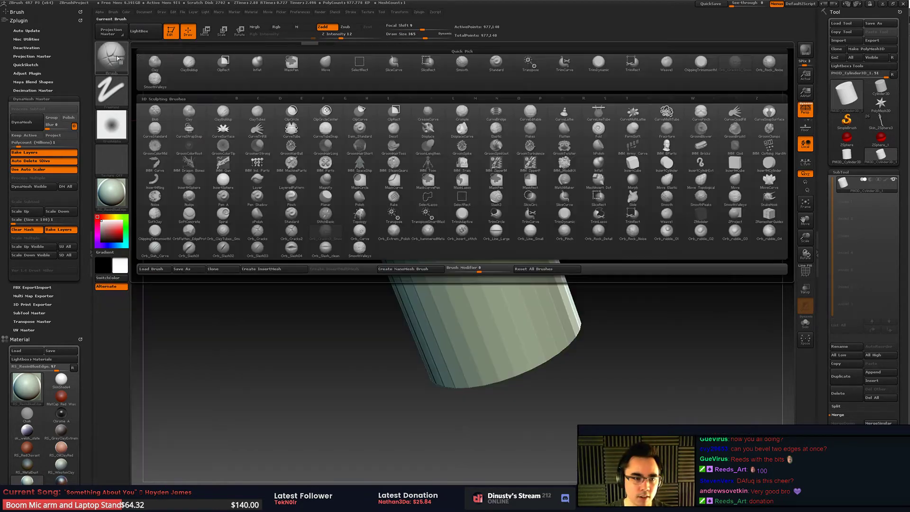
{"action": "left_click", "coordinate": [571, 216]}
{"action": "mouse_move", "coordinate": [461, 213]}
{"action": "left_mouse_down"}
{"action": "mouse_move", "coordinate": [443, 226]}
{"action": "mouse_move", "coordinate": [465, 221]}
{"action": "left_mouse_up"}
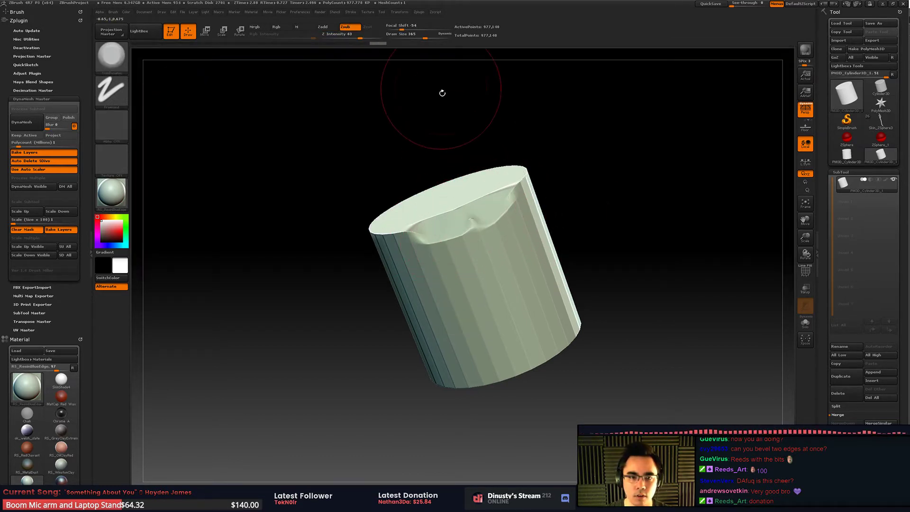
{"action": "key", "text": "ctrl+z"}
{"action": "key", "text": "ctrl+z"}
Choose the Orb flatten brush and cut flat facets into the cylinder's upper rim and the side just below it
{"action": "left_click", "coordinate": [113, 57]}
{"action": "left_click", "coordinate": [190, 230]}
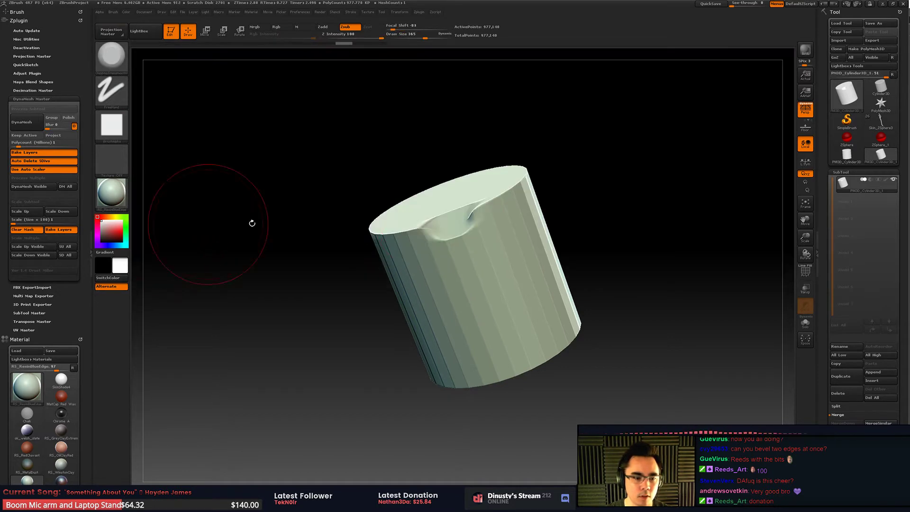
{"action": "mouse_move", "coordinate": [427, 225]}
{"action": "left_mouse_down"}
{"action": "mouse_move", "coordinate": [482, 203]}
{"action": "mouse_move", "coordinate": [402, 236]}
{"action": "mouse_move", "coordinate": [469, 242]}
{"action": "left_mouse_up"}
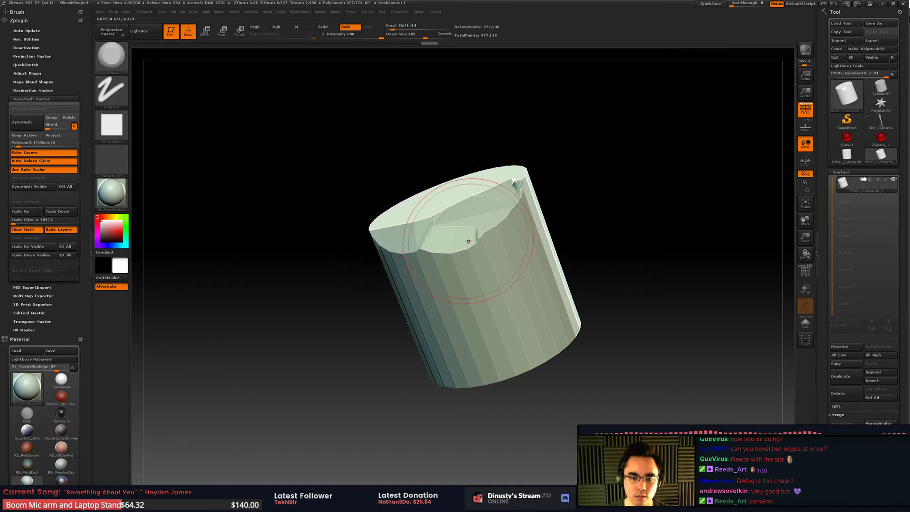
{"action": "mouse_move", "coordinate": [560, 248]}
{"action": "left_mouse_down"}
{"action": "mouse_move", "coordinate": [606, 242]}
{"action": "mouse_move", "coordinate": [604, 227]}
{"action": "left_mouse_up"}
{"action": "left_click_drag", "start_coordinate": [524, 173], "coordinate": [461, 269]}
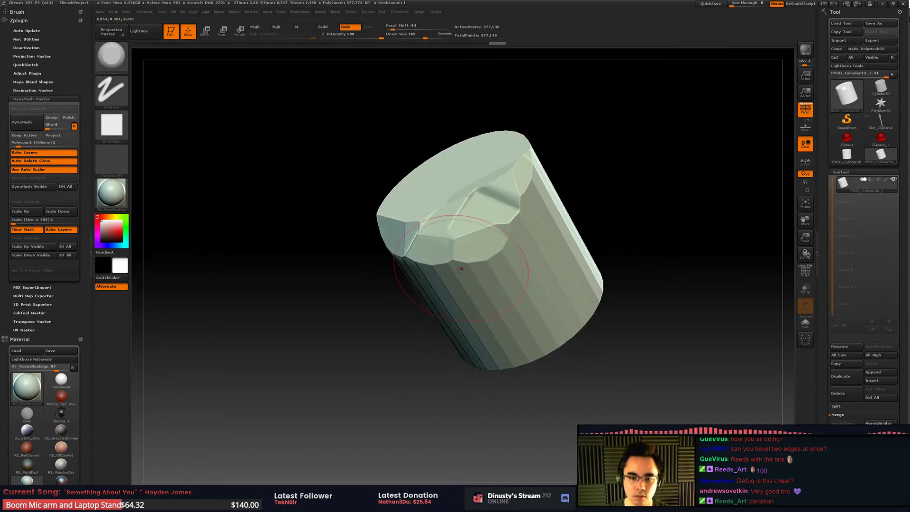
{"action": "mouse_move", "coordinate": [501, 244]}
{"action": "left_mouse_down"}
{"action": "mouse_move", "coordinate": [526, 175]}
{"action": "mouse_move", "coordinate": [526, 237]}
{"action": "left_mouse_up"}
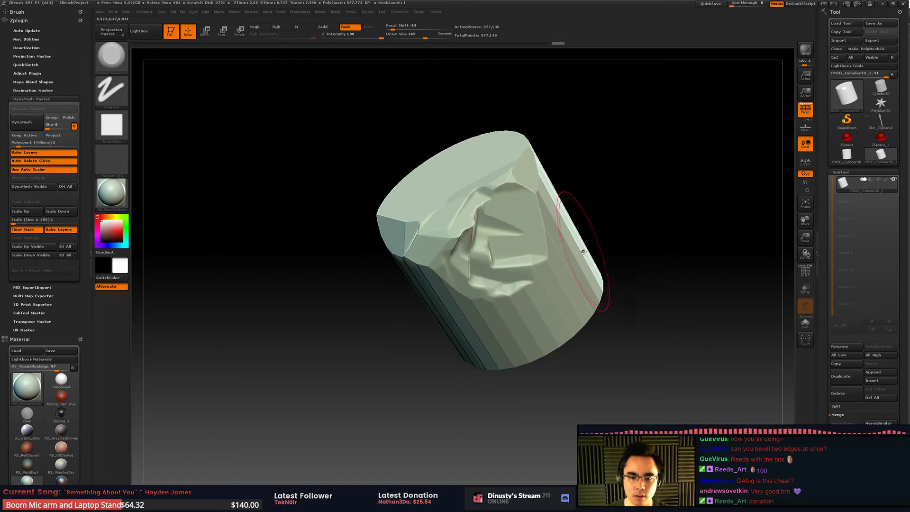
Extend the flattened facets across the damaged side of the cylinder and down from its rim
{"action": "left_click_drag", "start_coordinate": [611, 237], "coordinate": [664, 256]}
{"action": "left_click_drag", "start_coordinate": [508, 258], "coordinate": [431, 251]}
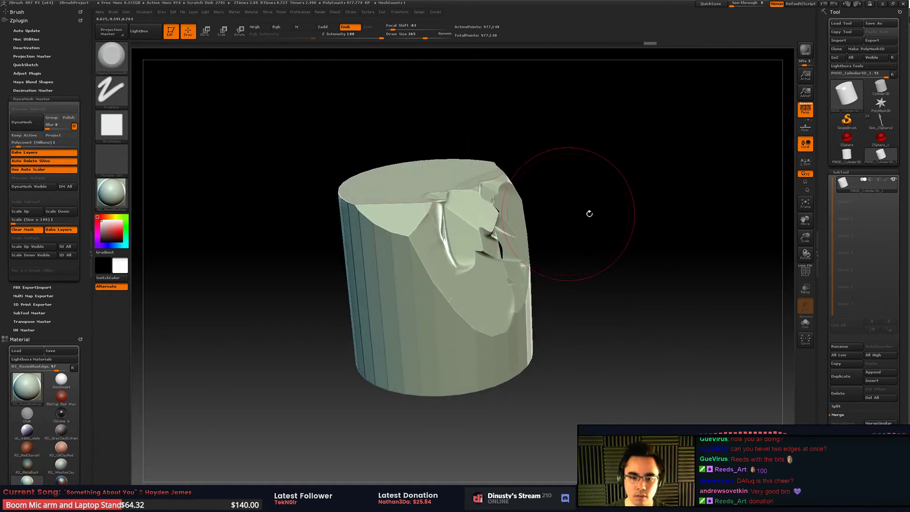
{"action": "mouse_move", "coordinate": [589, 211]}
{"action": "left_mouse_down"}
{"action": "mouse_move", "coordinate": [492, 228]}
{"action": "mouse_move", "coordinate": [482, 192]}
{"action": "mouse_move", "coordinate": [440, 205]}
{"action": "left_mouse_up"}
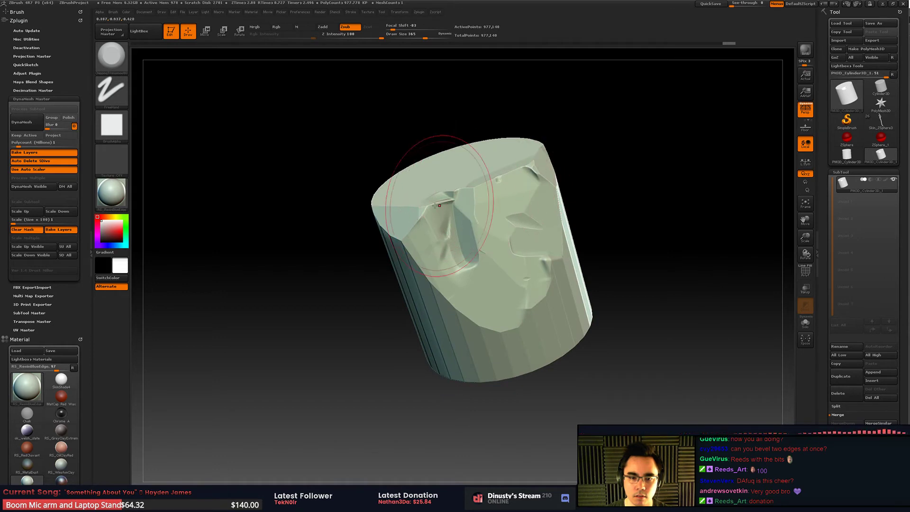
{"action": "left_click_drag", "start_coordinate": [469, 262], "coordinate": [436, 306]}
{"action": "left_click_drag", "start_coordinate": [586, 213], "coordinate": [522, 219]}
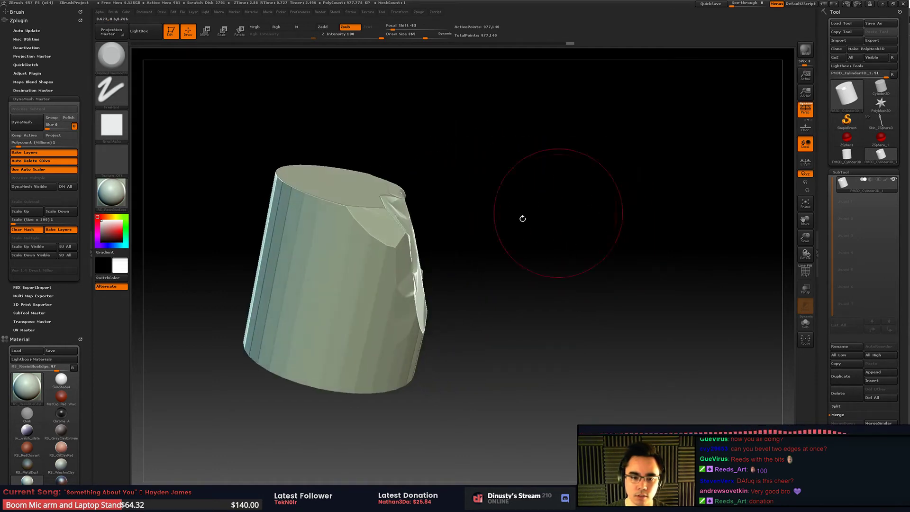
Enlarge the brush and chip broad planes into the untouched side of the cylinder below its top edge
{"action": "key", "text": "space"}
{"action": "mouse_move", "coordinate": [336, 235]}
{"action": "left_mouse_down"}
{"action": "mouse_move", "coordinate": [345, 236]}
{"action": "mouse_move", "coordinate": [295, 187]}
{"action": "mouse_move", "coordinate": [361, 256]}
{"action": "mouse_move", "coordinate": [364, 291]}
{"action": "left_mouse_up"}
{"action": "mouse_move", "coordinate": [546, 208]}
{"action": "left_mouse_down"}
{"action": "mouse_move", "coordinate": [516, 221]}
{"action": "mouse_move", "coordinate": [522, 266]}
{"action": "left_mouse_up"}
{"action": "mouse_move", "coordinate": [522, 266]}
{"action": "left_mouse_down", "text": "alt"}
{"action": "mouse_move", "coordinate": [624, 280]}
{"action": "mouse_move", "coordinate": [624, 297]}
{"action": "left_mouse_up", "text": "alt"}
{"action": "left_click_drag", "start_coordinate": [371, 253], "coordinate": [423, 315]}
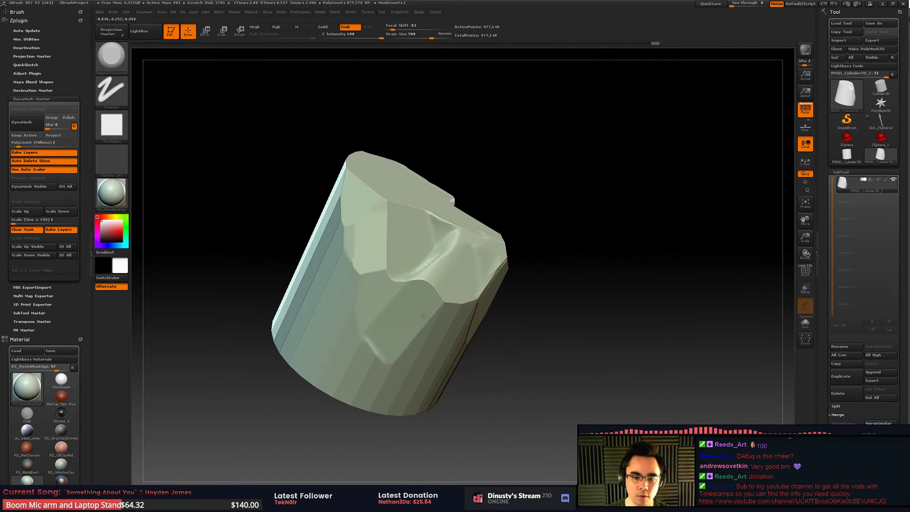
Break up the cylinder's top face and rim with broad flattening strokes from several angles
{"action": "mouse_move", "coordinate": [442, 284]}
{"action": "left_mouse_down"}
{"action": "mouse_move", "coordinate": [366, 213]}
{"action": "mouse_move", "coordinate": [367, 202]}
{"action": "left_mouse_up"}
{"action": "left_click_drag", "start_coordinate": [469, 187], "coordinate": [616, 240]}
{"action": "left_click_drag", "start_coordinate": [526, 199], "coordinate": [533, 211]}
{"action": "mouse_move", "coordinate": [470, 216]}
{"action": "left_mouse_down"}
{"action": "mouse_move", "coordinate": [441, 238]}
{"action": "mouse_move", "coordinate": [462, 175]}
{"action": "mouse_move", "coordinate": [433, 166]}
{"action": "left_mouse_up"}
{"action": "mouse_move", "coordinate": [634, 164]}
{"action": "left_mouse_down"}
{"action": "mouse_move", "coordinate": [583, 251]}
{"action": "mouse_move", "coordinate": [490, 189]}
{"action": "left_mouse_up"}
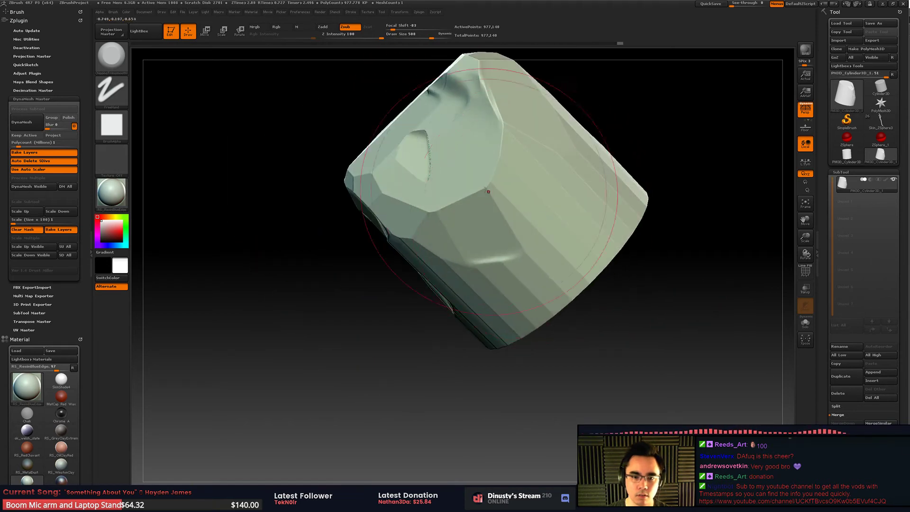
{"action": "mouse_move", "coordinate": [664, 180]}
{"action": "left_mouse_down"}
{"action": "mouse_move", "coordinate": [679, 176]}
{"action": "mouse_move", "coordinate": [685, 228]}
{"action": "mouse_move", "coordinate": [632, 297]}
{"action": "mouse_move", "coordinate": [478, 298]}
{"action": "left_mouse_up"}
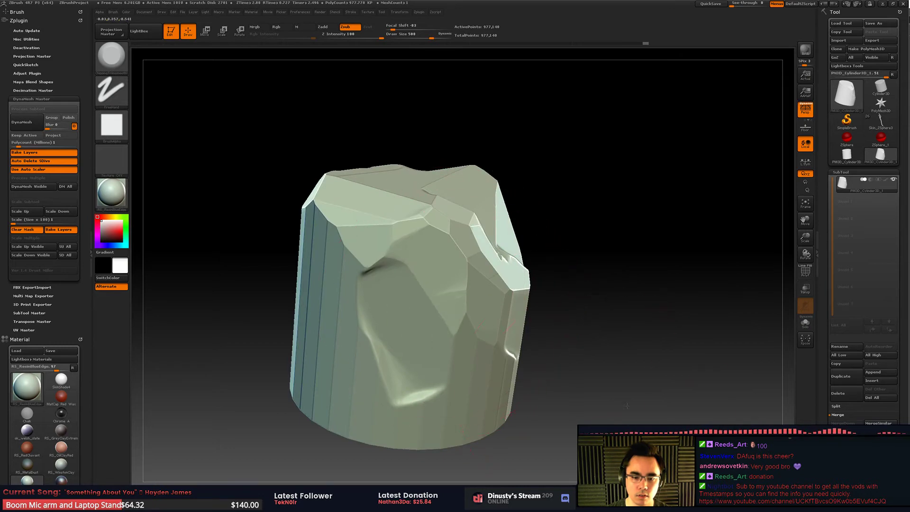
Flatten the remaining smooth sides of the cylinder down to its lower edge into irregular rock planes
{"action": "mouse_move", "coordinate": [627, 406]}
{"action": "left_mouse_down"}
{"action": "mouse_move", "coordinate": [458, 319]}
{"action": "mouse_move", "coordinate": [472, 360]}
{"action": "mouse_move", "coordinate": [354, 363]}
{"action": "mouse_move", "coordinate": [379, 353]}
{"action": "left_mouse_up"}
{"action": "mouse_move", "coordinate": [517, 361]}
{"action": "left_mouse_down"}
{"action": "mouse_move", "coordinate": [593, 342]}
{"action": "mouse_move", "coordinate": [569, 304]}
{"action": "left_mouse_up"}
{"action": "mouse_move", "coordinate": [360, 339]}
{"action": "left_mouse_down"}
{"action": "mouse_move", "coordinate": [317, 331]}
{"action": "mouse_move", "coordinate": [310, 292]}
{"action": "left_mouse_up"}
{"action": "mouse_move", "coordinate": [479, 332]}
{"action": "left_mouse_down"}
{"action": "mouse_move", "coordinate": [536, 297]}
{"action": "mouse_move", "coordinate": [567, 204]}
{"action": "mouse_move", "coordinate": [588, 180]}
{"action": "left_mouse_up"}
{"action": "mouse_move", "coordinate": [494, 208]}
{"action": "left_mouse_down"}
{"action": "mouse_move", "coordinate": [426, 242]}
{"action": "mouse_move", "coordinate": [360, 351]}
{"action": "left_mouse_up"}
{"action": "left_click_drag", "start_coordinate": [332, 308], "coordinate": [370, 204]}
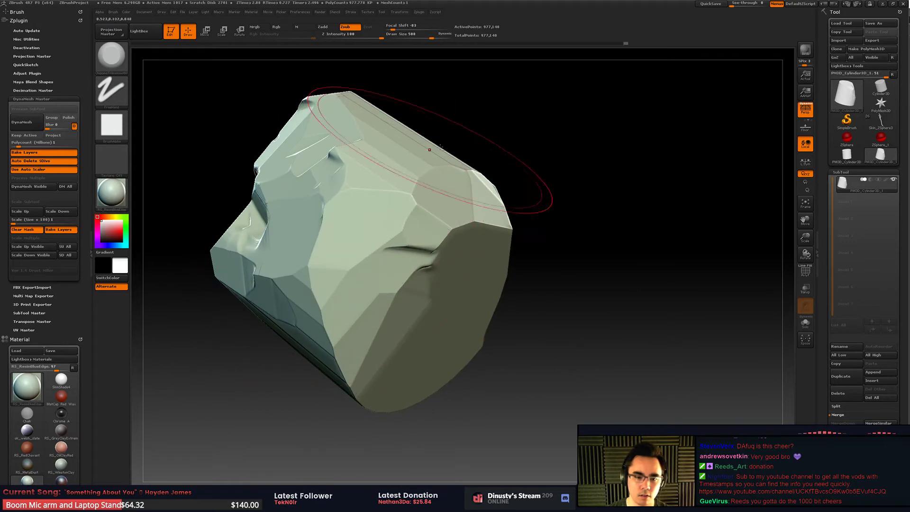
Carve large planes along the rock's long side and chamfer the edge around its base
{"action": "mouse_move", "coordinate": [493, 133]}
{"action": "left_mouse_down"}
{"action": "mouse_move", "coordinate": [596, 260]}
{"action": "mouse_move", "coordinate": [622, 242]}
{"action": "mouse_move", "coordinate": [526, 294]}
{"action": "mouse_move", "coordinate": [483, 166]}
{"action": "mouse_move", "coordinate": [576, 280]}
{"action": "mouse_move", "coordinate": [554, 176]}
{"action": "mouse_move", "coordinate": [533, 194]}
{"action": "left_mouse_up"}
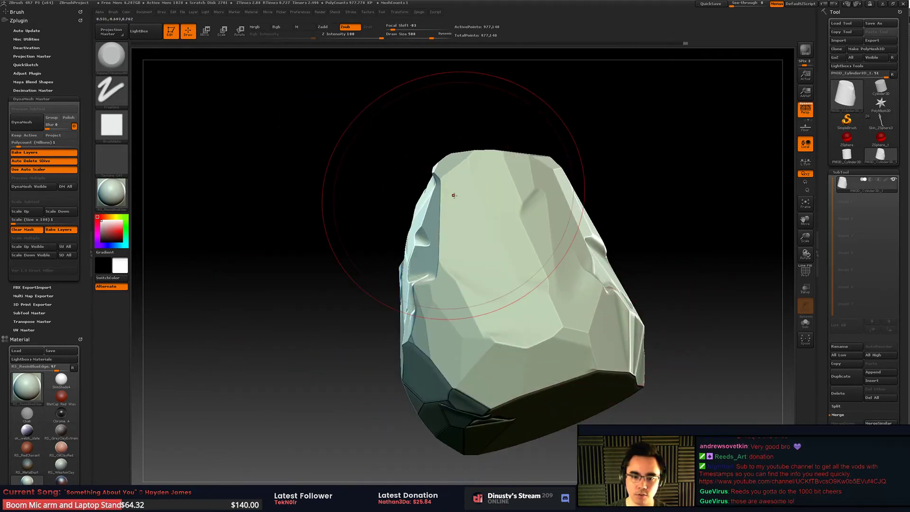
{"action": "left_click_drag", "start_coordinate": [704, 201], "coordinate": [618, 225]}
{"action": "mouse_move", "coordinate": [621, 275]}
{"action": "left_mouse_down"}
{"action": "mouse_move", "coordinate": [635, 322]}
{"action": "mouse_move", "coordinate": [618, 285]}
{"action": "mouse_move", "coordinate": [524, 260]}
{"action": "left_mouse_up"}
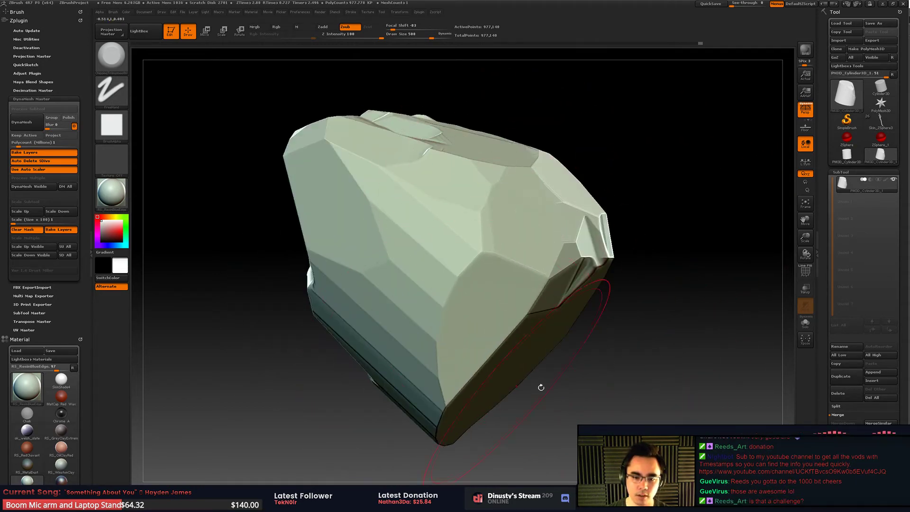
{"action": "mouse_move", "coordinate": [541, 388]}
{"action": "left_mouse_down"}
{"action": "mouse_move", "coordinate": [531, 294]}
{"action": "mouse_move", "coordinate": [509, 348]}
{"action": "left_mouse_up"}
{"action": "mouse_move", "coordinate": [631, 185]}
{"action": "left_mouse_down"}
{"action": "mouse_move", "coordinate": [597, 209]}
{"action": "mouse_move", "coordinate": [483, 158]}
{"action": "left_mouse_up"}
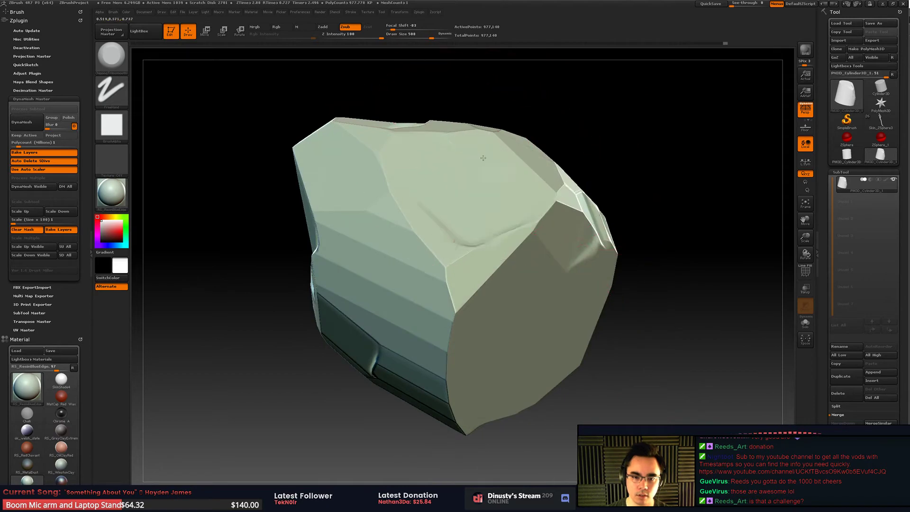
Flatten the leftover cylinder strips and base corners into rock facets, and check the shape from all sides
{"action": "left_click_drag", "start_coordinate": [632, 315], "coordinate": [654, 289]}
{"action": "mouse_move", "coordinate": [493, 260]}
{"action": "left_mouse_down"}
{"action": "mouse_move", "coordinate": [460, 287]}
{"action": "mouse_move", "coordinate": [451, 280]}
{"action": "left_mouse_up"}
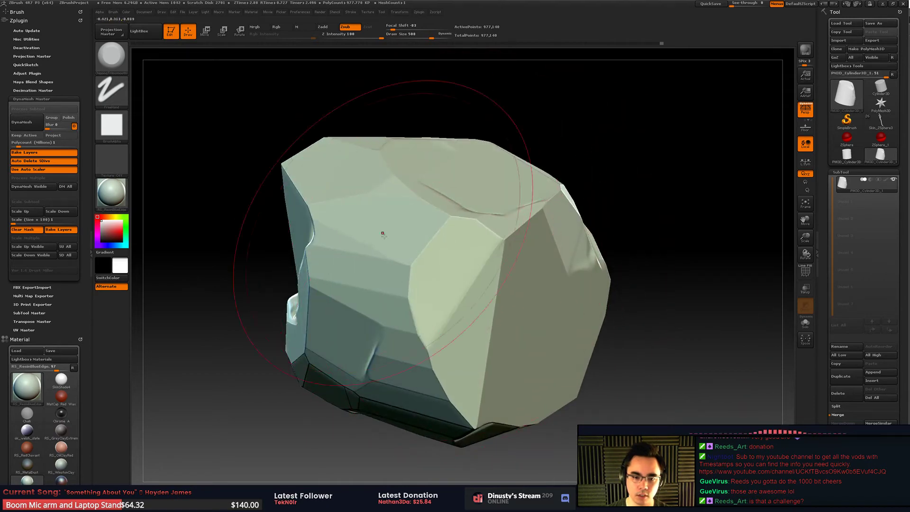
{"action": "left_click_drag", "start_coordinate": [439, 365], "coordinate": [480, 382]}
{"action": "mouse_move", "coordinate": [633, 408]}
{"action": "left_mouse_down"}
{"action": "mouse_move", "coordinate": [653, 343]}
{"action": "mouse_move", "coordinate": [638, 281]}
{"action": "left_mouse_up"}
{"action": "left_click_drag", "start_coordinate": [468, 358], "coordinate": [526, 403]}
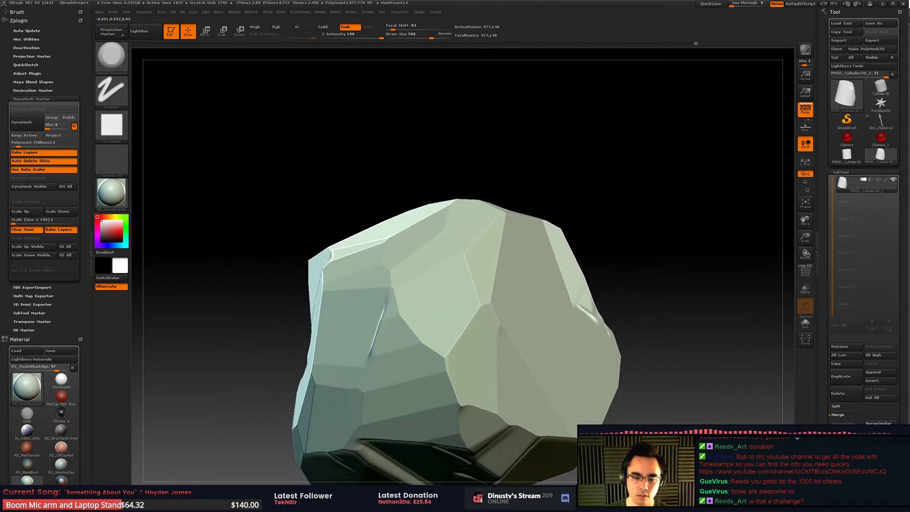
{"action": "left_click_drag", "start_coordinate": [441, 389], "coordinate": [417, 375]}
{"action": "mouse_move", "coordinate": [677, 252]}
{"action": "left_mouse_down"}
{"action": "mouse_move", "coordinate": [639, 354]}
{"action": "mouse_move", "coordinate": [577, 310]}
{"action": "mouse_move", "coordinate": [579, 329]}
{"action": "mouse_move", "coordinate": [624, 339]}
{"action": "mouse_move", "coordinate": [627, 330]}
{"action": "mouse_move", "coordinate": [550, 292]}
{"action": "mouse_move", "coordinate": [547, 244]}
{"action": "mouse_move", "coordinate": [588, 228]}
{"action": "left_mouse_up"}
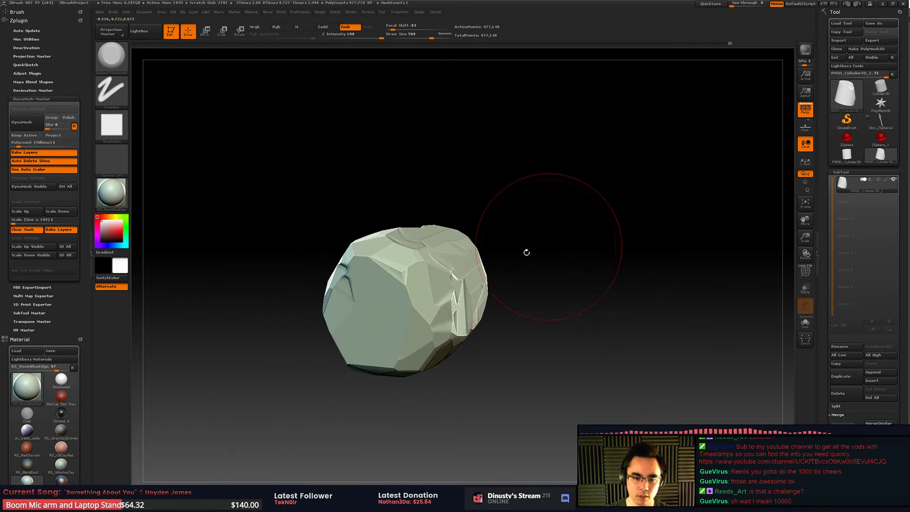
{"action": "mouse_move", "coordinate": [568, 236]}
{"action": "left_mouse_down"}
{"action": "mouse_move", "coordinate": [604, 240]}
{"action": "mouse_move", "coordinate": [646, 300]}
{"action": "mouse_move", "coordinate": [606, 252]}
{"action": "mouse_move", "coordinate": [614, 287]}
{"action": "mouse_move", "coordinate": [773, 303]}
{"action": "mouse_move", "coordinate": [638, 311]}
{"action": "mouse_move", "coordinate": [666, 319]}
{"action": "left_mouse_up"}
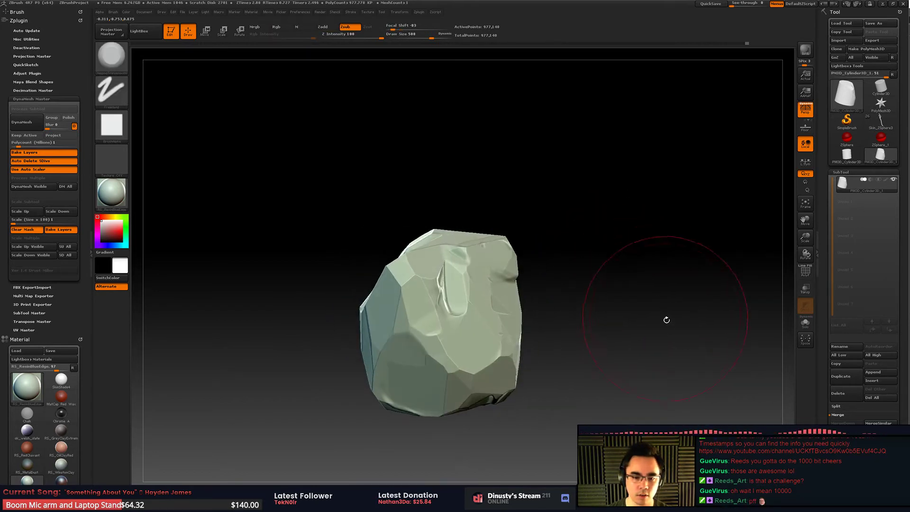
Pre-process the current rock subtool in Decimation Master
{"action": "left_click", "coordinate": [31, 99]}
{"action": "left_click", "coordinate": [32, 90]}
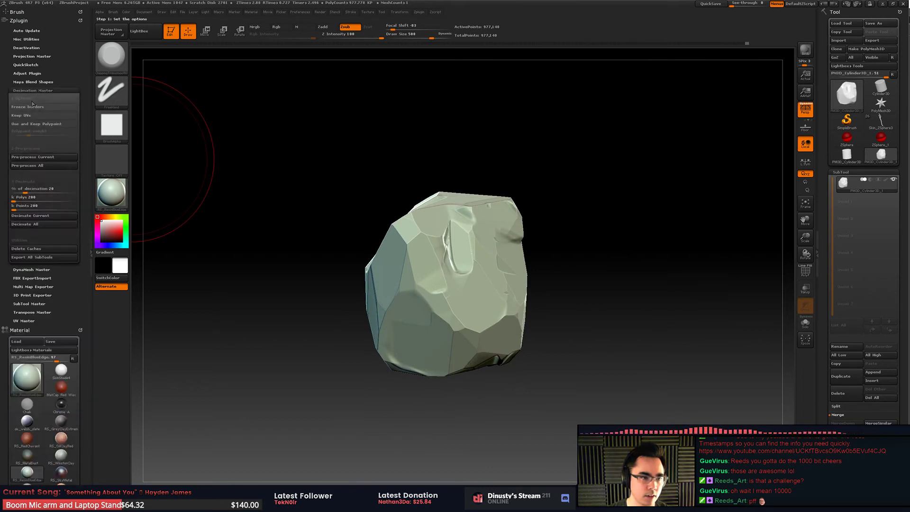
{"action": "left_click", "coordinate": [44, 157]}
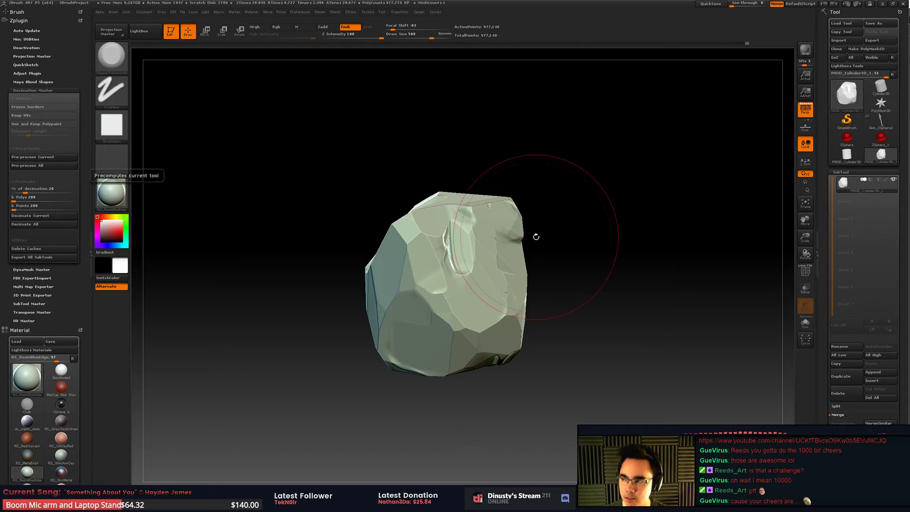
Decimate the rock with the percentage of decimation set to 0.1, and display its wireframe
{"action": "left_click", "coordinate": [25, 192]}
{"action": "type", "text": "0.1"}
{"action": "key", "text": "Return"}
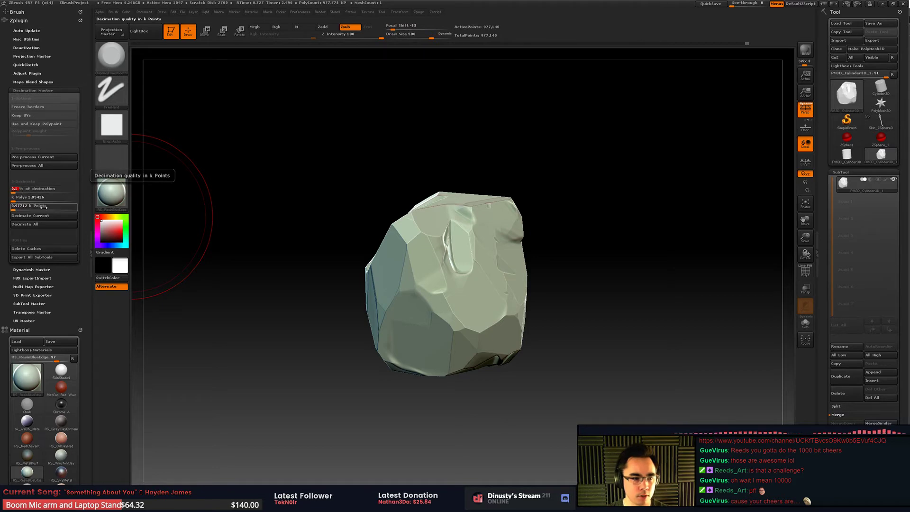
{"action": "key", "text": "shift+f"}
{"action": "left_click_drag", "start_coordinate": [650, 227], "coordinate": [426, 199]}
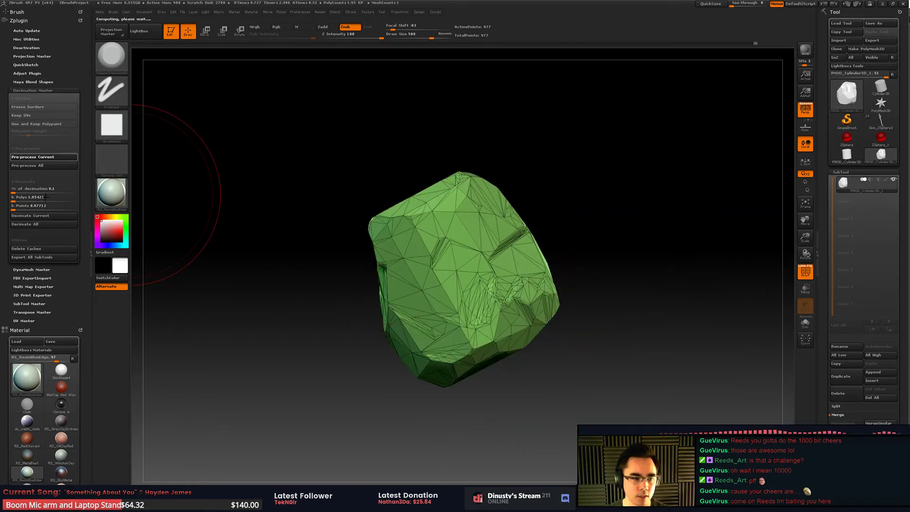
Pre-process the decimated rock again and decimate it repeatedly, finishing at about 24% of decimation, and check the result from other sides
{"action": "left_click", "coordinate": [61, 191]}
{"action": "left_click", "coordinate": [61, 217]}
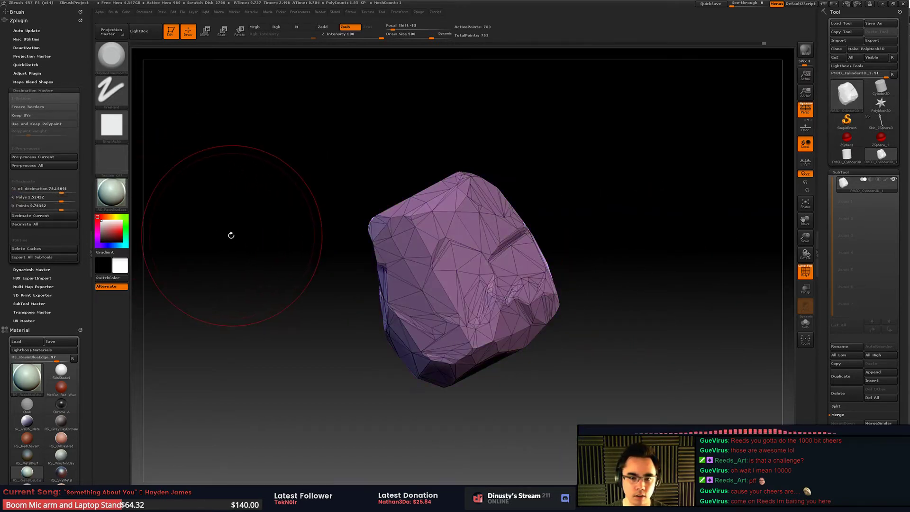
{"action": "left_click_drag", "start_coordinate": [231, 235], "coordinate": [268, 237]}
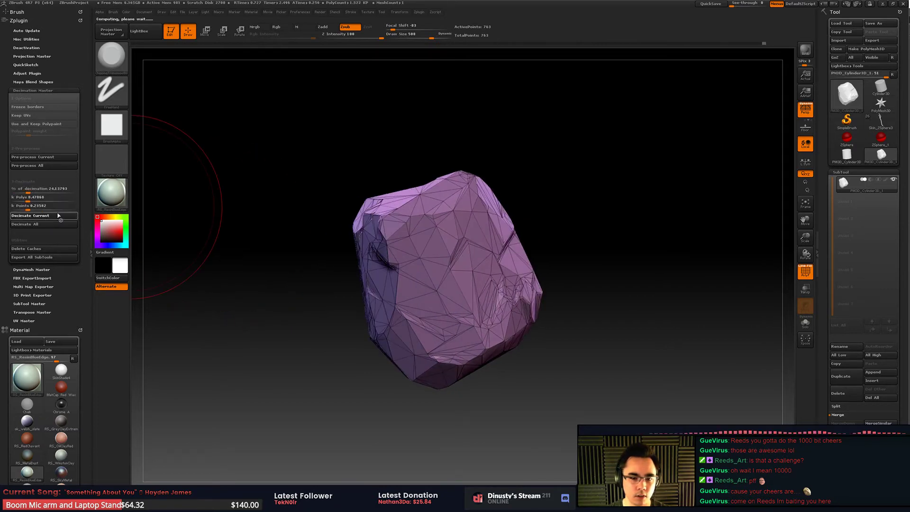
{"action": "left_click_drag", "start_coordinate": [229, 203], "coordinate": [261, 198]}
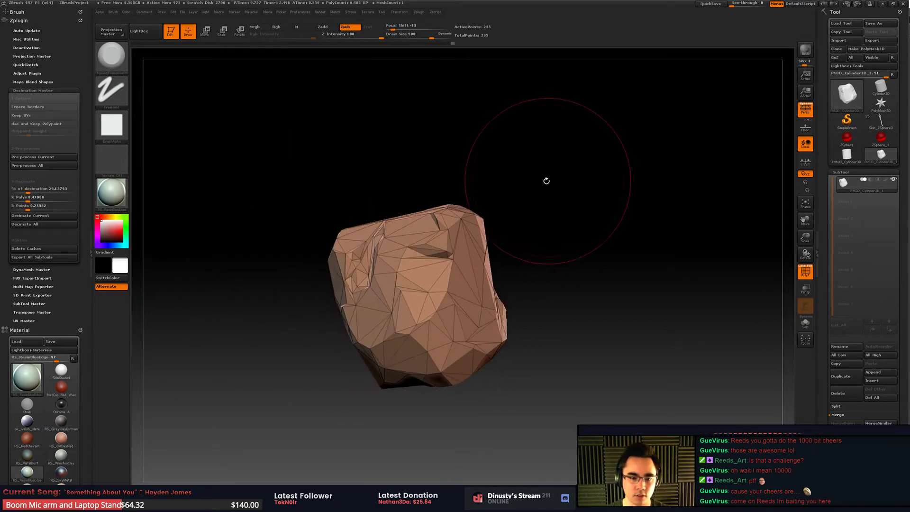
{"action": "left_click_drag", "start_coordinate": [546, 181], "coordinate": [646, 228]}
Export the low-poly rock in OBJ format as cutter.OBJ into the OneDrive Art folder
{"action": "left_click", "coordinate": [872, 40]}
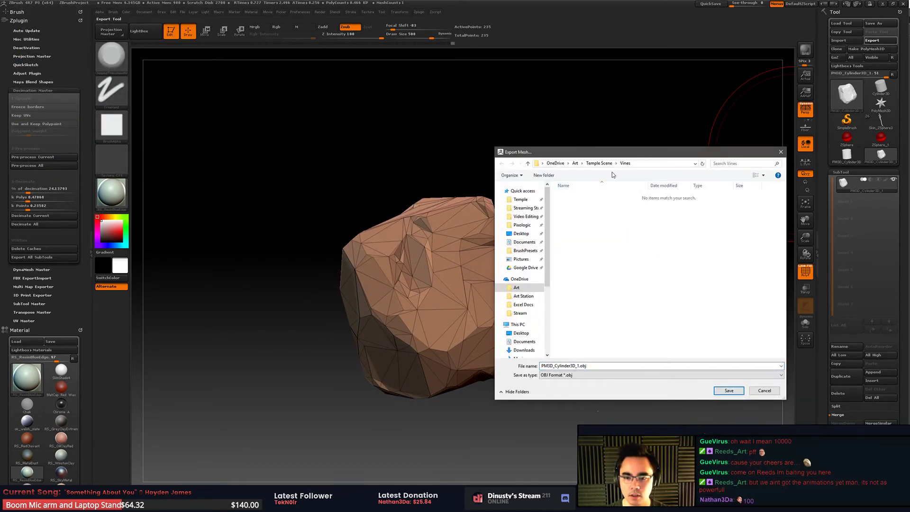
{"action": "left_click", "coordinate": [575, 163]}
{"action": "double_click", "coordinate": [604, 366]}
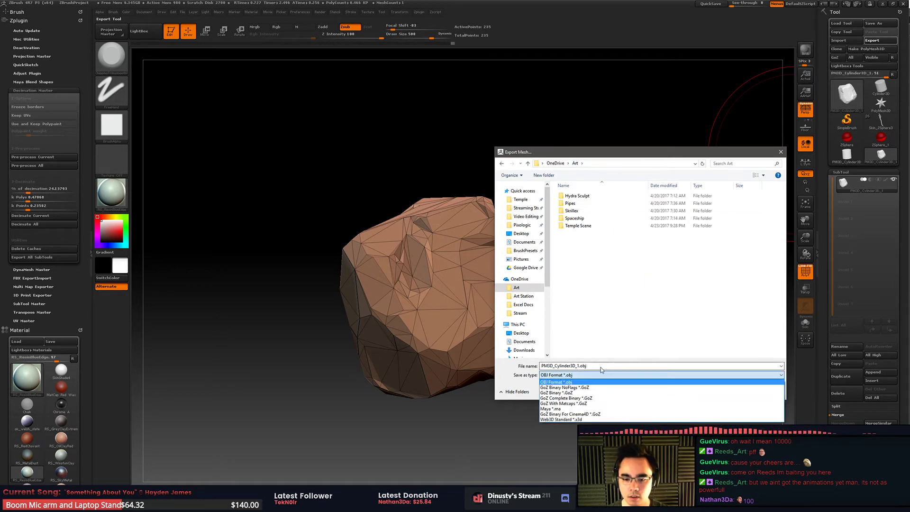
{"action": "key", "text": "Return"}
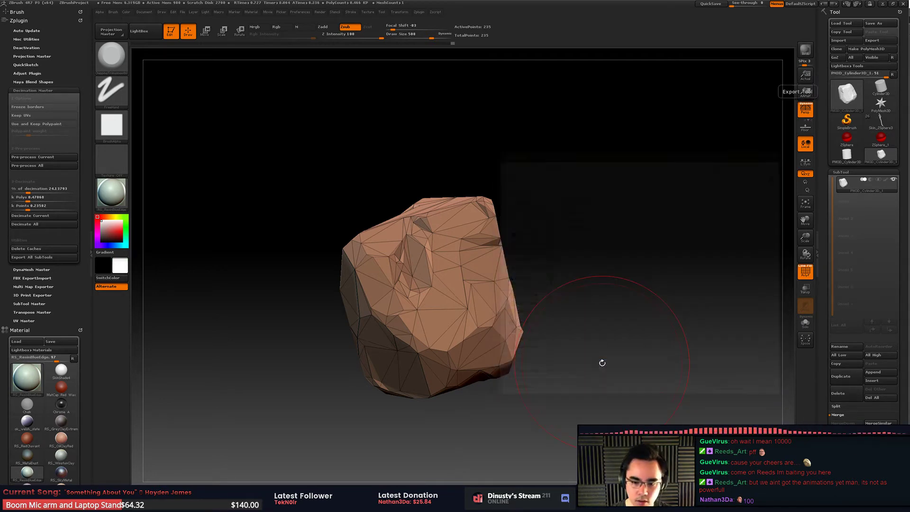
{"action": "left_click_drag", "start_coordinate": [647, 254], "coordinate": [692, 243]}
Switch to MODO and start importing a file into the cube scene
{"action": "key", "text": "alt+Tab"}
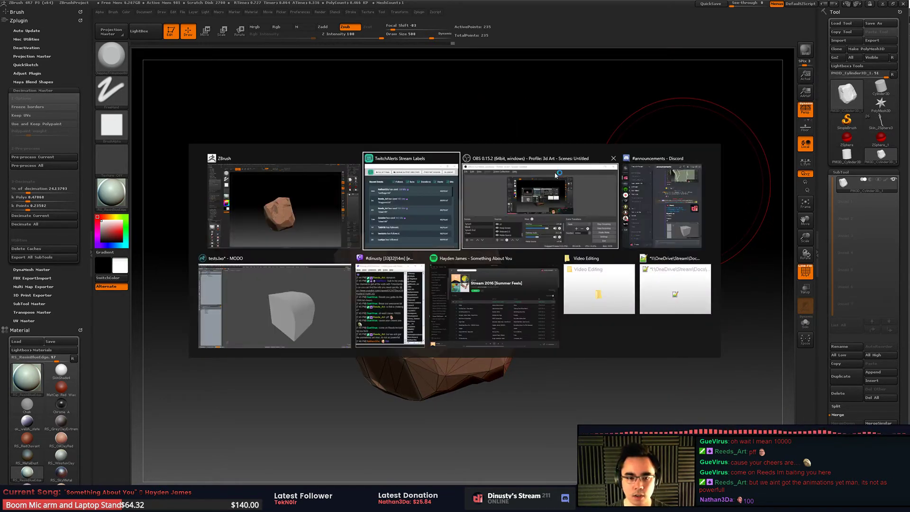
{"action": "key", "text": "a"}
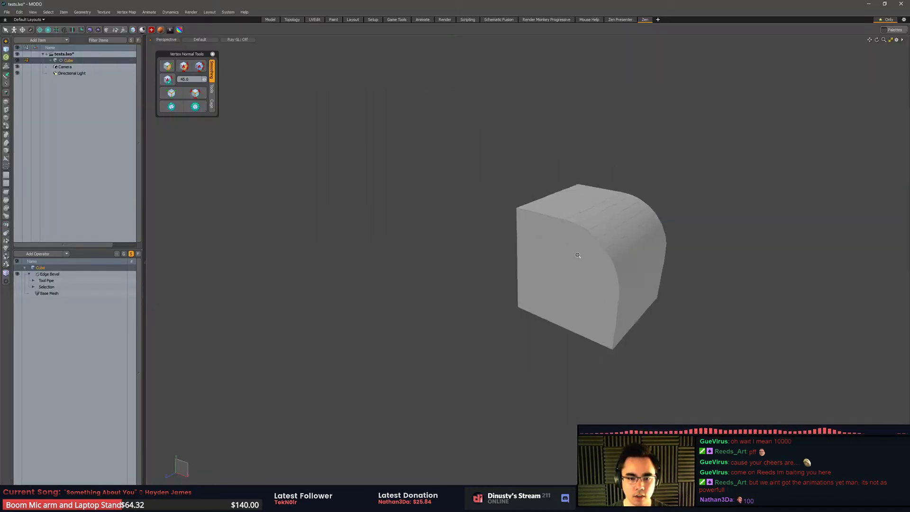
{"action": "left_click", "coordinate": [6, 12]}
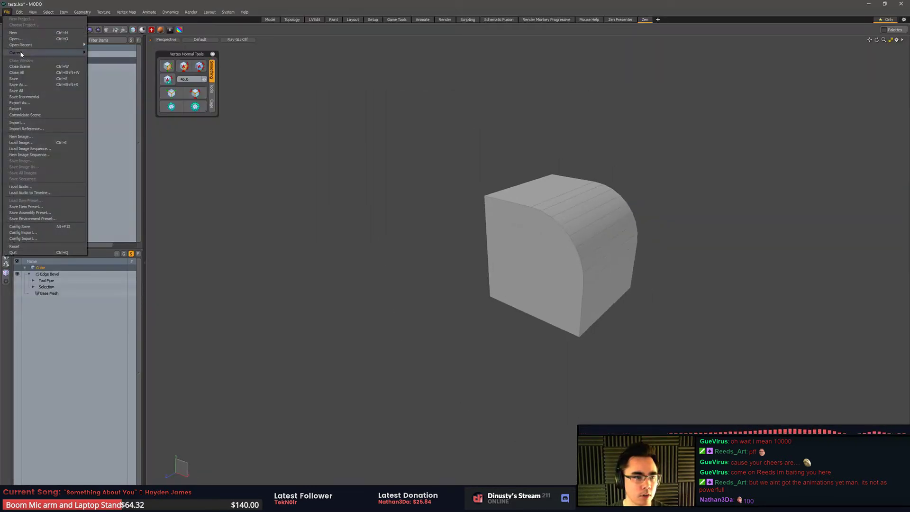
{"action": "left_click", "coordinate": [46, 123]}
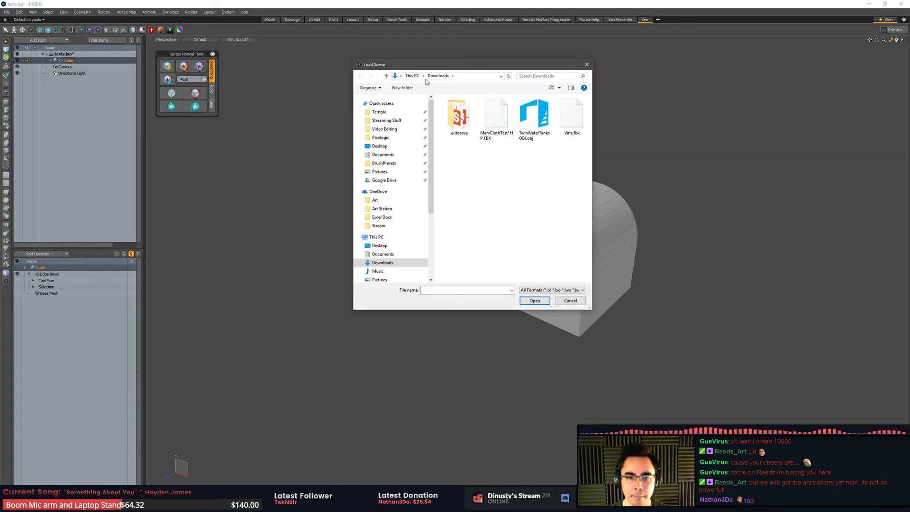
Browse the Temple folder and its Substance and Vines subfolders for the exported rock file
{"action": "left_click", "coordinate": [378, 113]}
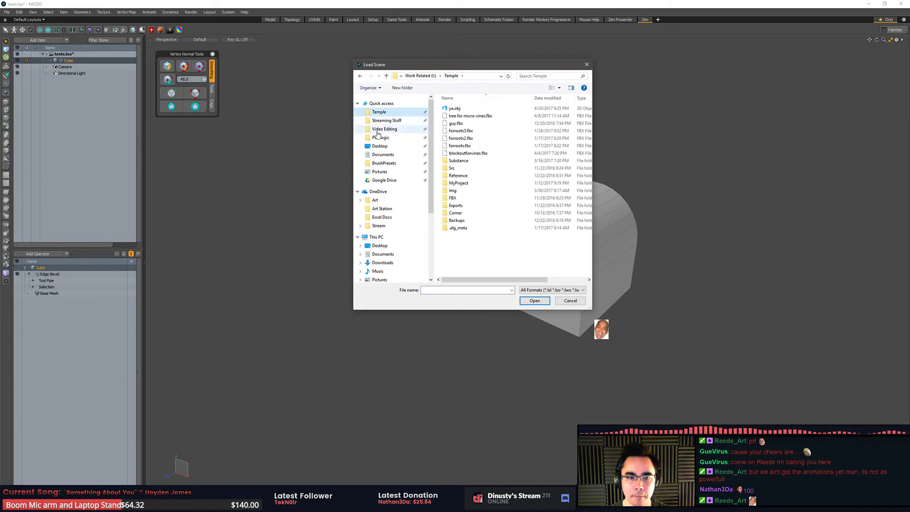
{"action": "left_click", "coordinate": [458, 110]}
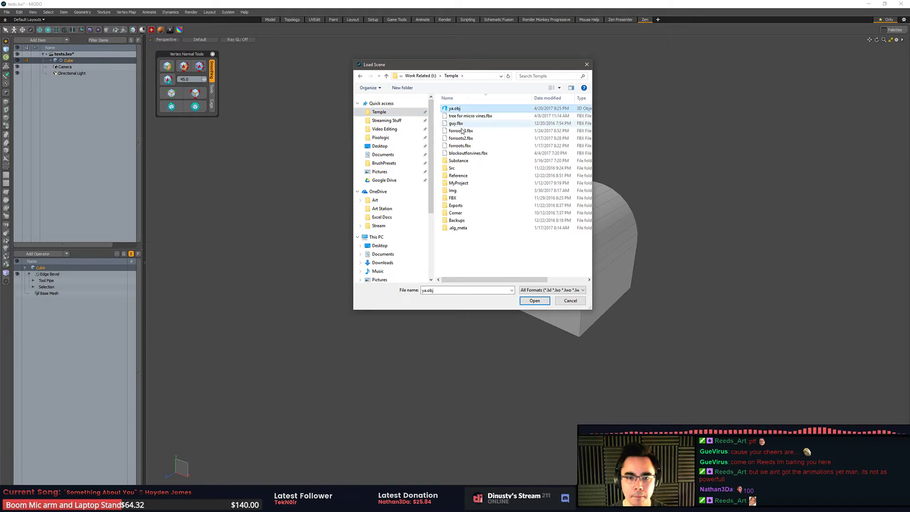
{"action": "left_click", "coordinate": [485, 215]}
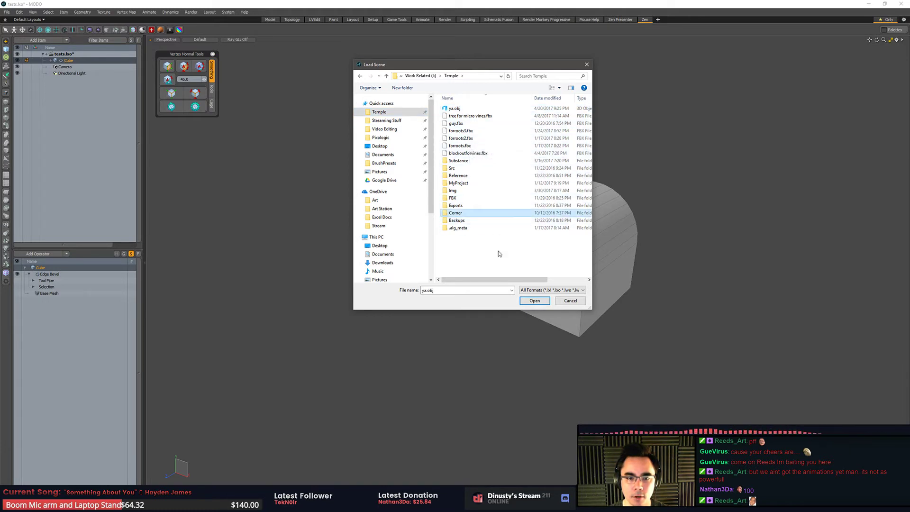
{"action": "left_click", "coordinate": [485, 170]}
{"action": "left_click", "coordinate": [487, 162]}
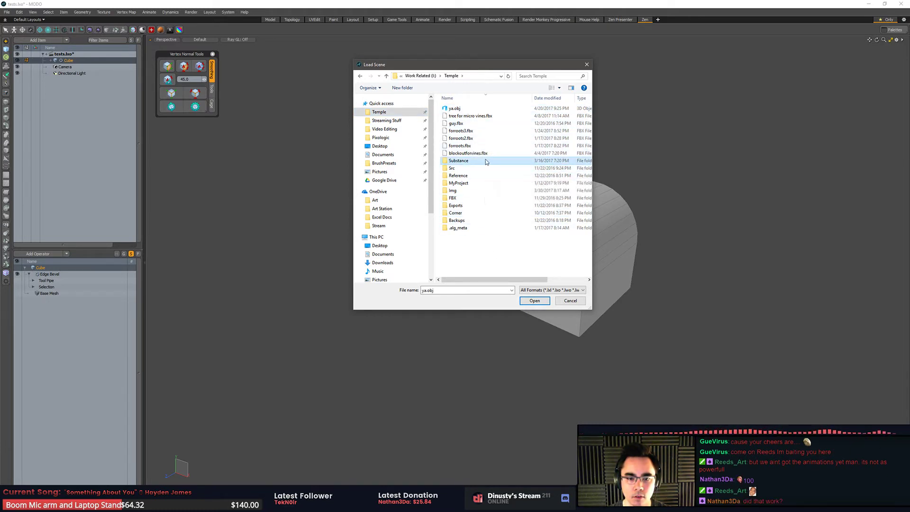
{"action": "double_click", "coordinate": [487, 161]}
{"action": "scroll", "coordinate": [520, 164], "scroll_direction": "down", "scroll_amount": 2}
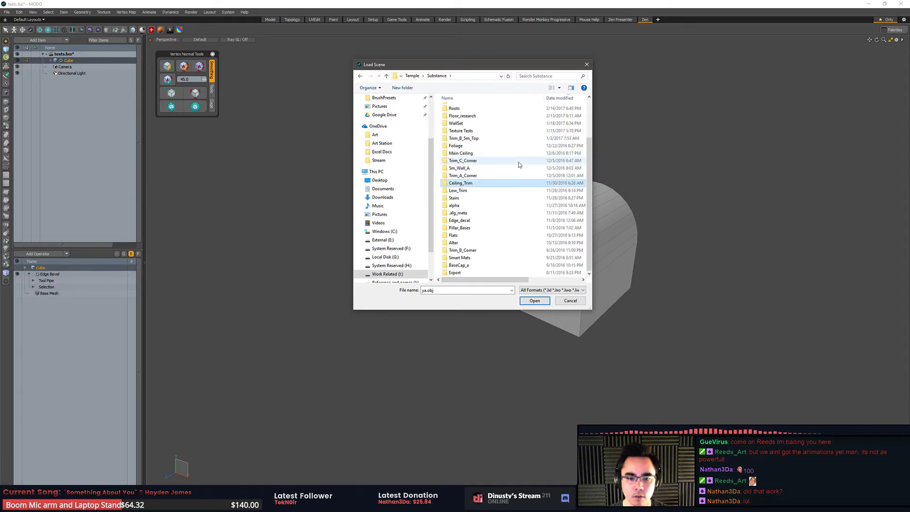
{"action": "scroll", "coordinate": [526, 157], "scroll_direction": "up", "scroll_amount": 2}
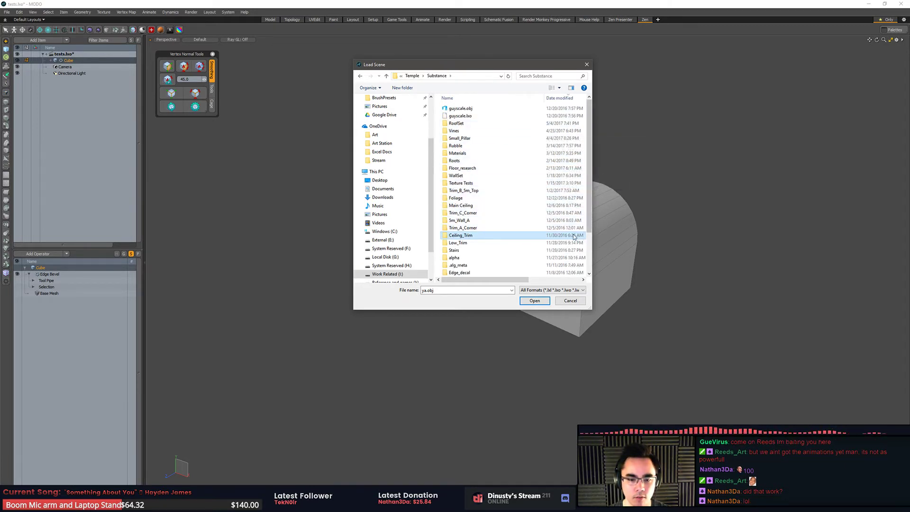
{"action": "scroll", "coordinate": [432, 120], "scroll_direction": "up", "scroll_amount": 3}
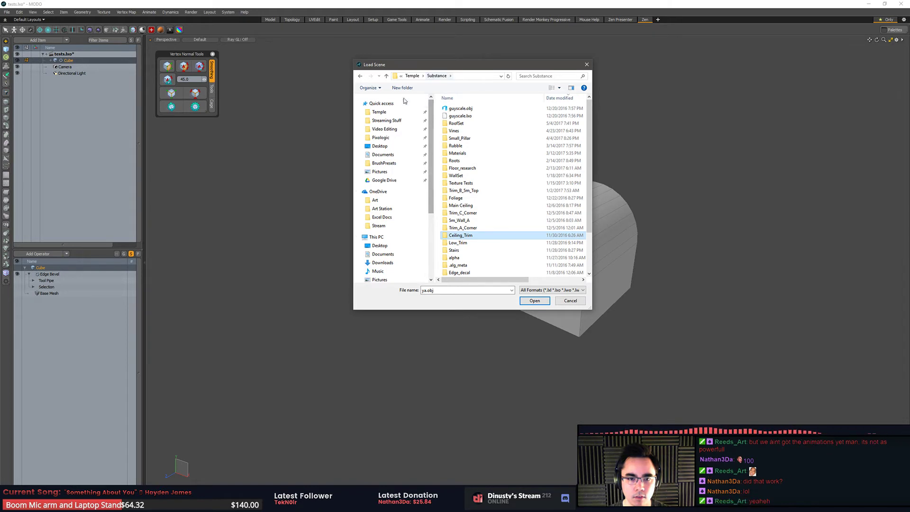
{"action": "left_click", "coordinate": [380, 112]}
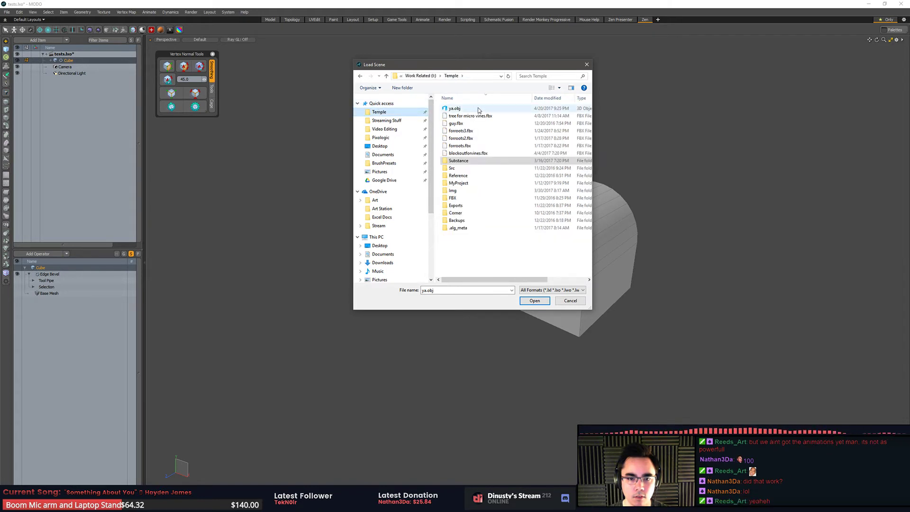
{"action": "double_click", "coordinate": [479, 161]}
{"action": "double_click", "coordinate": [482, 132]}
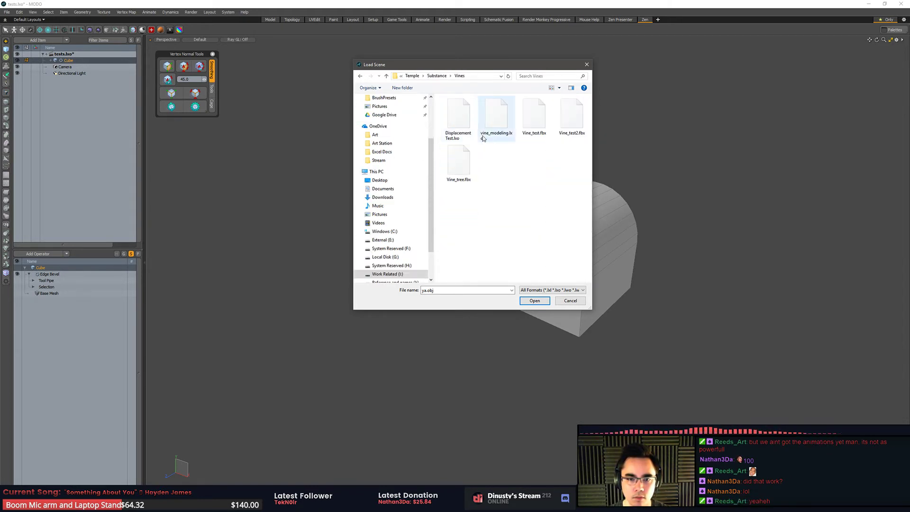
{"action": "left_click", "coordinate": [438, 76]}
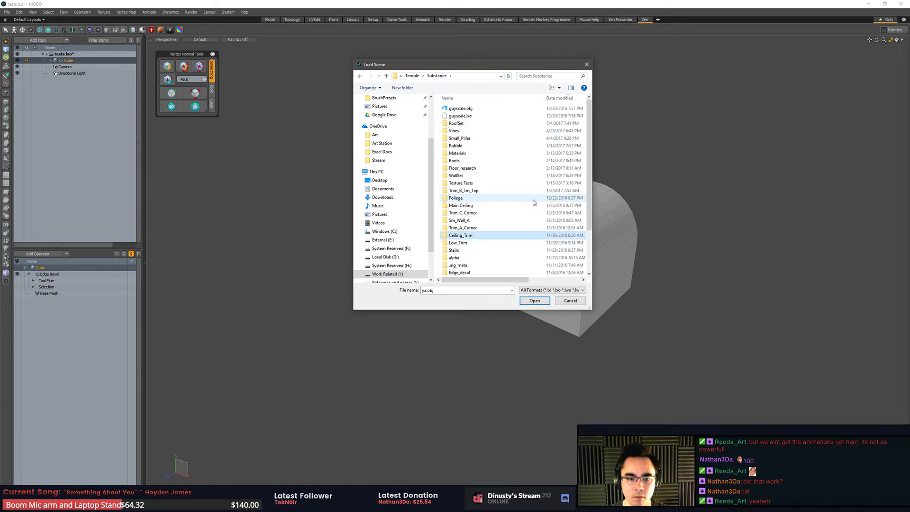
Switch back to ZBrush and export the rock as cutter.OBJ into the Temple folder
{"action": "key", "text": "alt+Tab"}
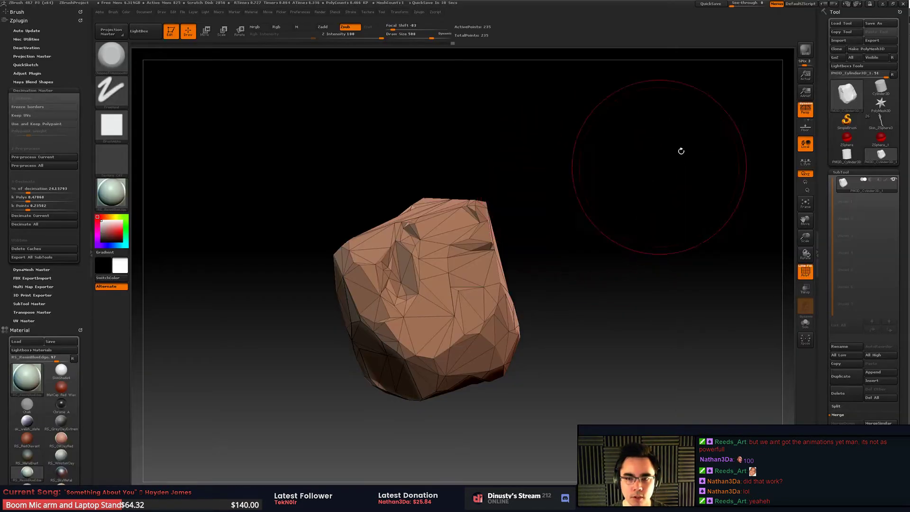
{"action": "left_click", "coordinate": [873, 40]}
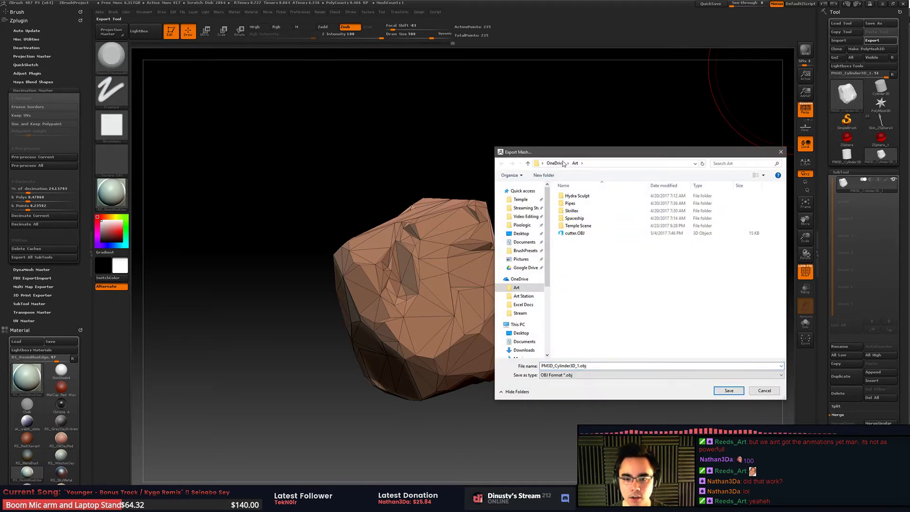
{"action": "left_click", "coordinate": [575, 233]}
{"action": "left_click", "coordinate": [520, 199]}
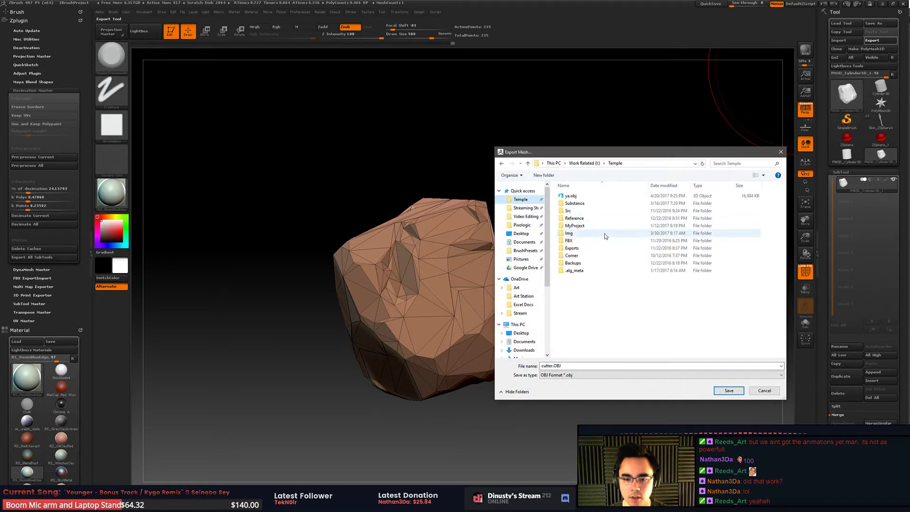
Switch to MODO and import cutter.OBJ from the Temple folder into the scene
{"action": "key", "text": "alt+Tab"}
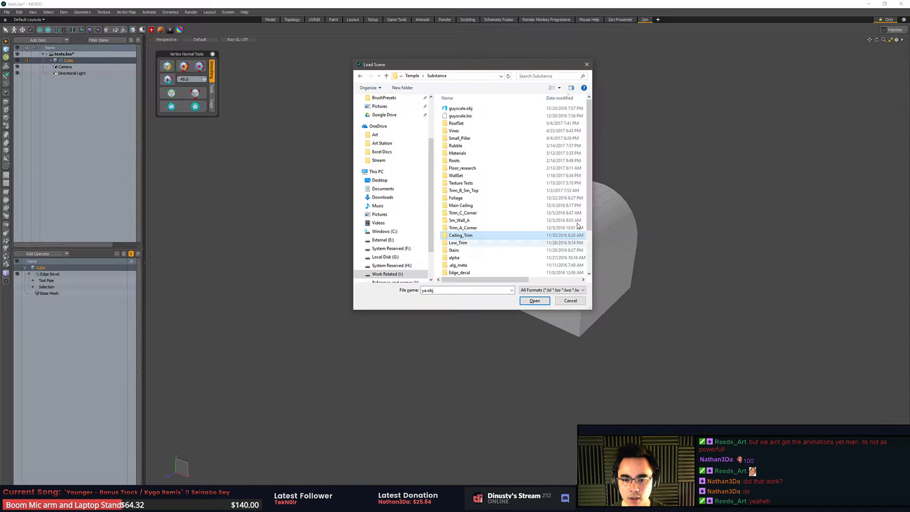
{"action": "double_click", "coordinate": [527, 124]}
{"action": "left_click", "coordinate": [438, 76]}
{"action": "left_click", "coordinate": [413, 76]}
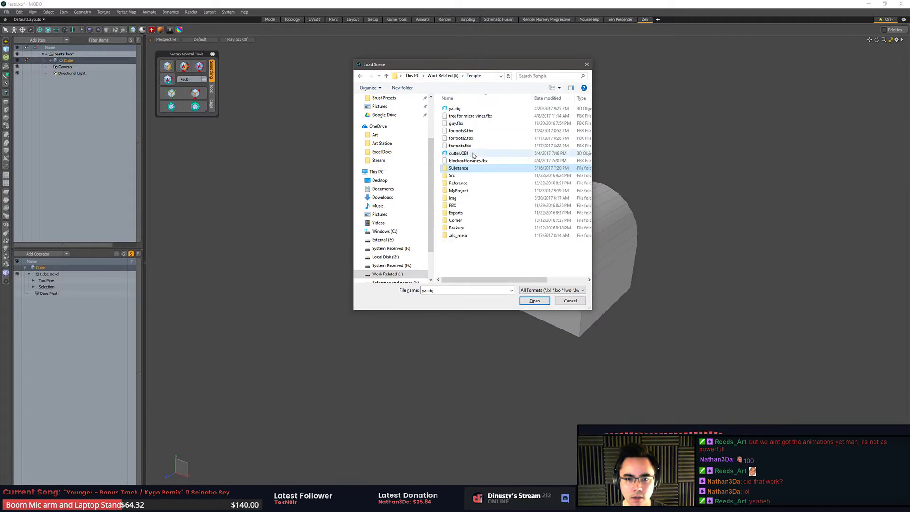
{"action": "left_click", "coordinate": [474, 153]}
{"action": "double_click", "coordinate": [467, 154]}
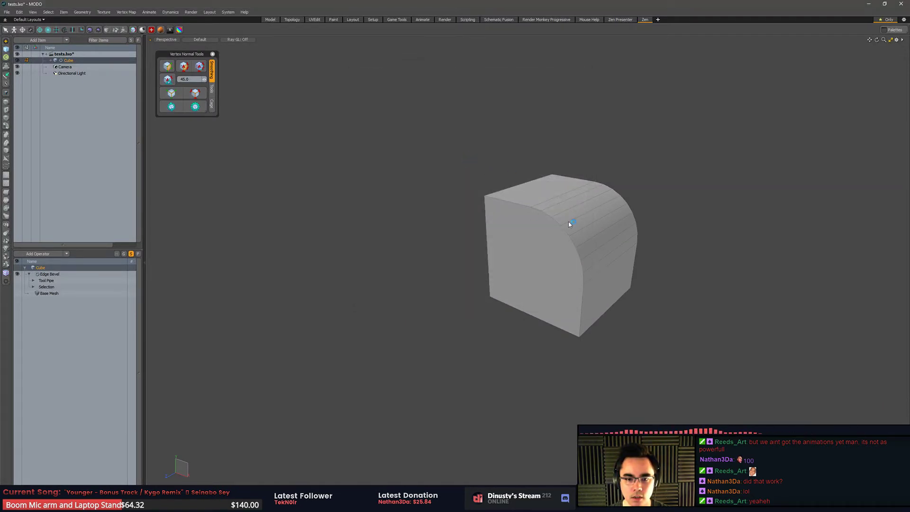
{"action": "left_click", "coordinate": [531, 82]}
{"action": "left_click_drag", "start_coordinate": [636, 193], "coordinate": [633, 221], "text": "alt"}
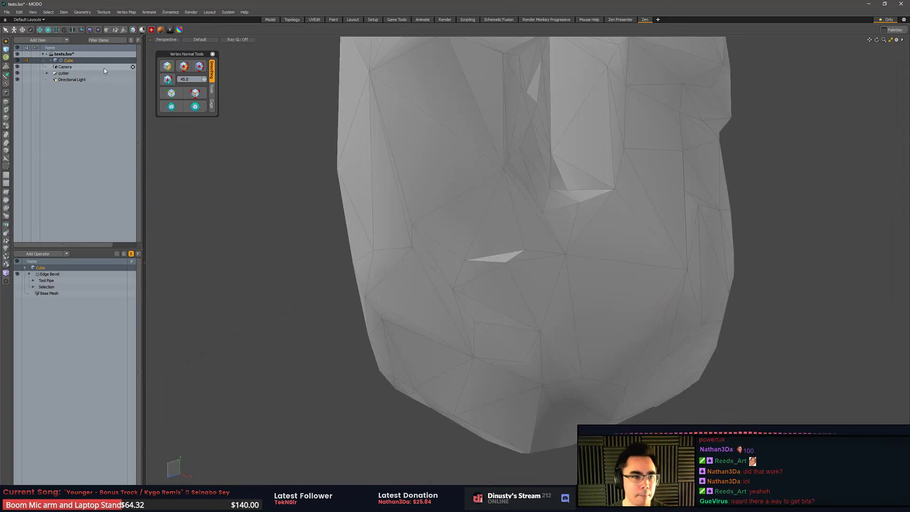
Expand the imported cutter group and move its mesh out to the top level of the scene, above the cube
{"action": "left_click", "coordinate": [54, 74]}
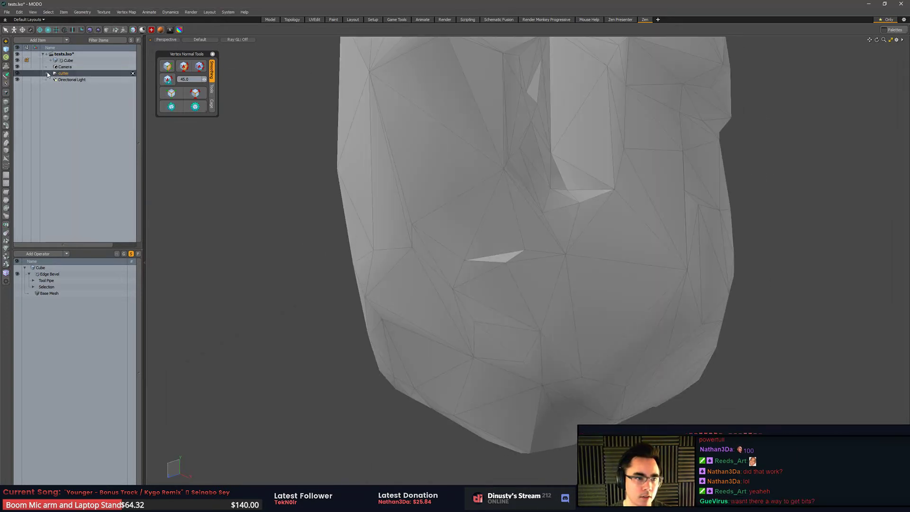
{"action": "left_click", "coordinate": [47, 73]}
{"action": "left_click", "coordinate": [68, 79]}
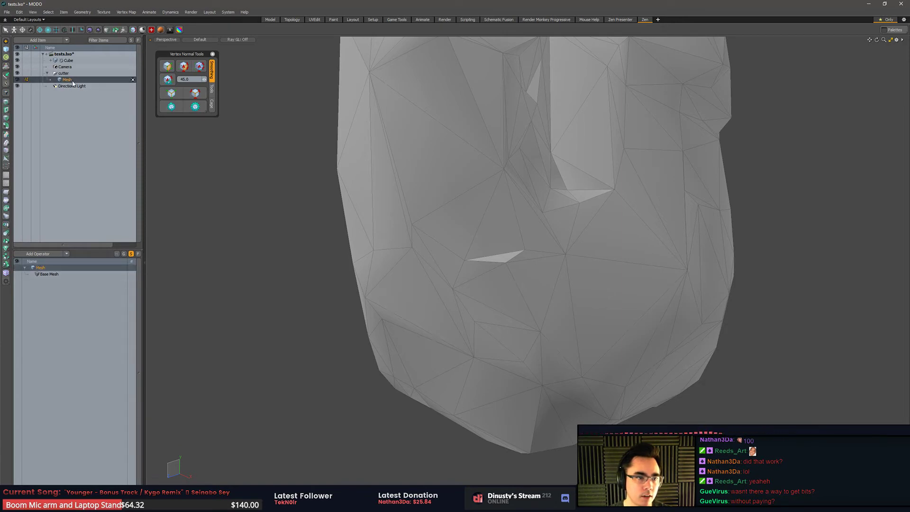
{"action": "left_click_drag", "start_coordinate": [266, 157], "coordinate": [273, 179], "text": "alt"}
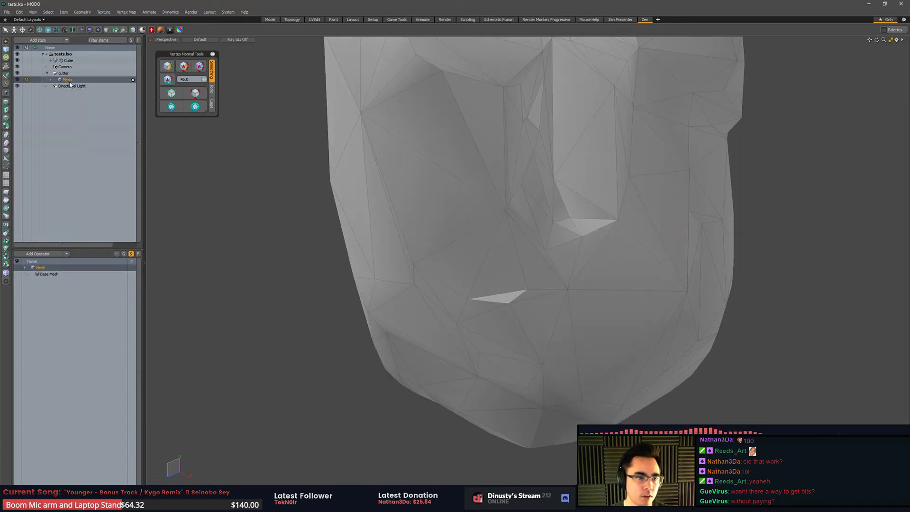
{"action": "left_click_drag", "start_coordinate": [67, 80], "coordinate": [85, 61]}
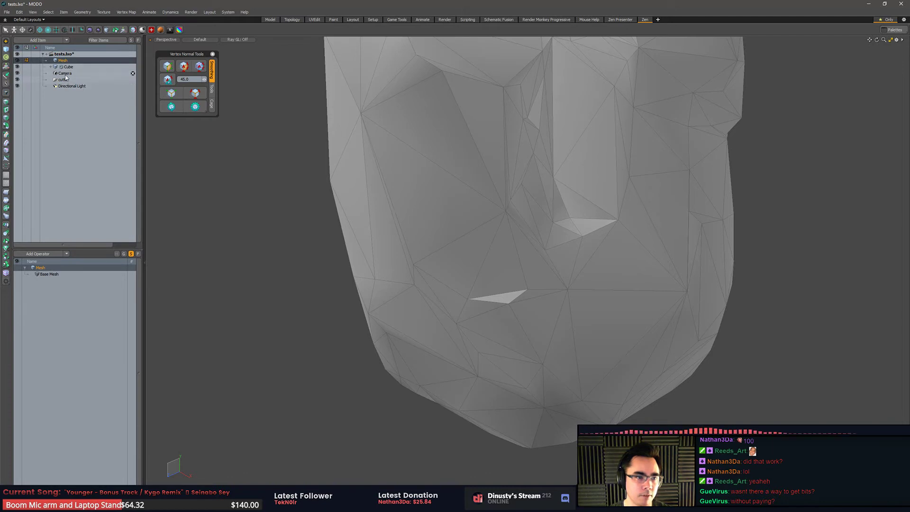
Delete the camera, the emptied cutter group and the directional light, and select the imported rock mesh
{"action": "left_click", "coordinate": [66, 74]}
{"action": "key", "text": "Delete"}
{"action": "left_click", "coordinate": [66, 74]}
{"action": "key", "text": "Delete"}
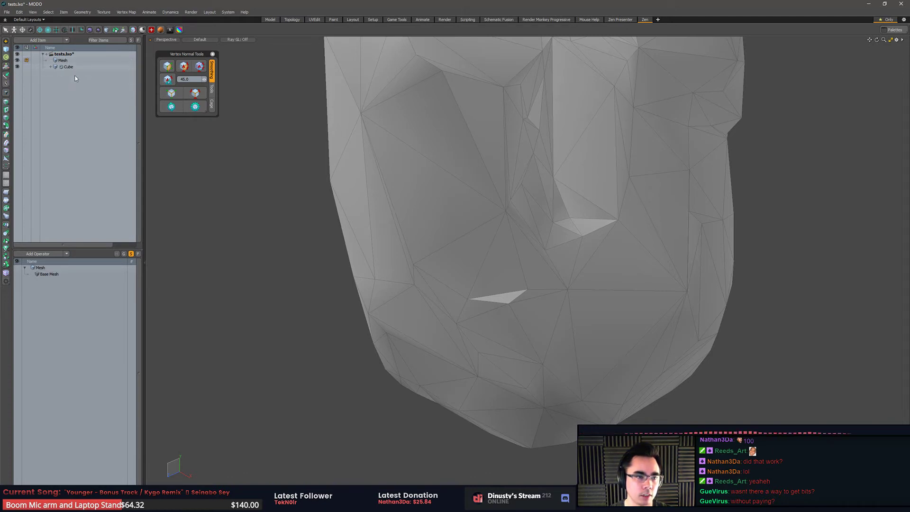
{"action": "left_click_drag", "start_coordinate": [221, 128], "coordinate": [280, 129], "text": "alt"}
{"action": "left_click", "coordinate": [71, 61]}
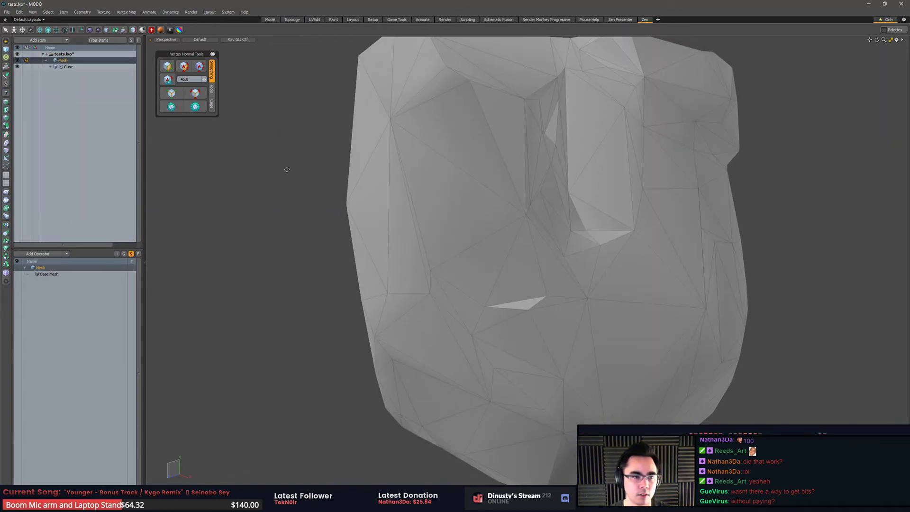
Select the whole imported rock and scale it down to roughly the size of the cube
{"action": "left_click_drag", "start_coordinate": [287, 169], "coordinate": [323, 190], "text": "alt"}
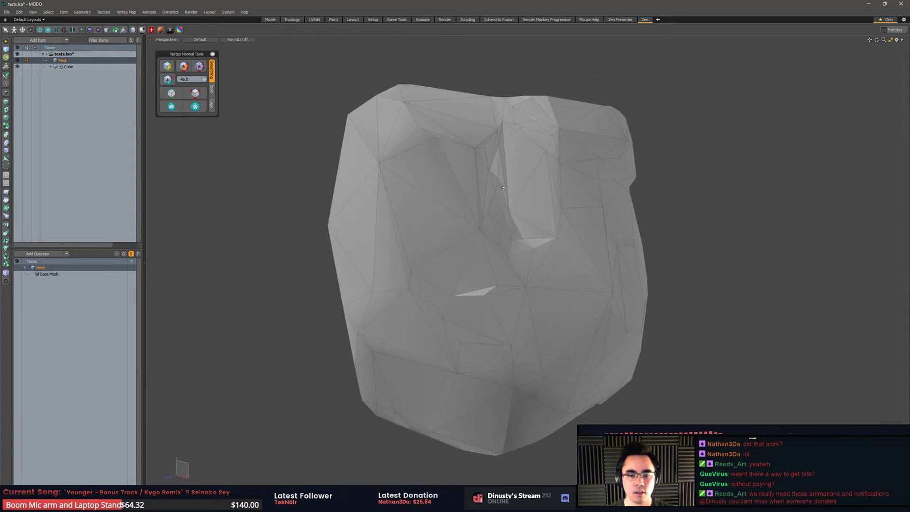
{"action": "key", "text": "q"}
{"action": "double_click", "coordinate": [506, 189]}
{"action": "key", "text": "r"}
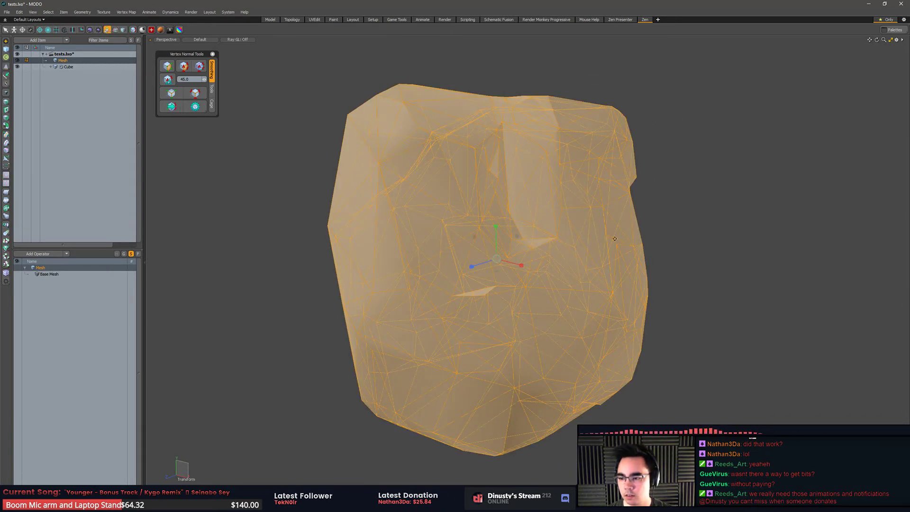
{"action": "mouse_move", "coordinate": [616, 245]}
{"action": "left_mouse_down", "text": "alt"}
{"action": "mouse_move", "coordinate": [605, 268]}
{"action": "mouse_move", "coordinate": [626, 256]}
{"action": "left_mouse_up", "text": "alt"}
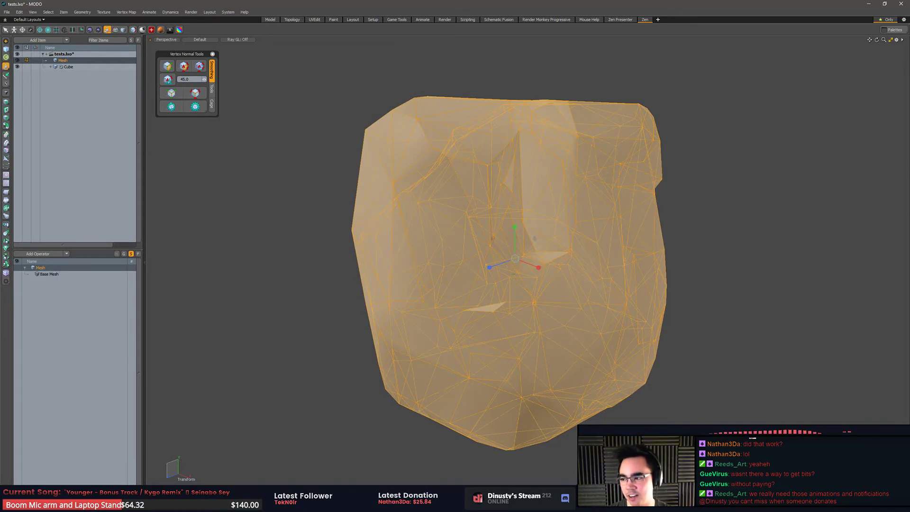
{"action": "left_click_drag", "start_coordinate": [909, 156], "coordinate": [508, 141]}
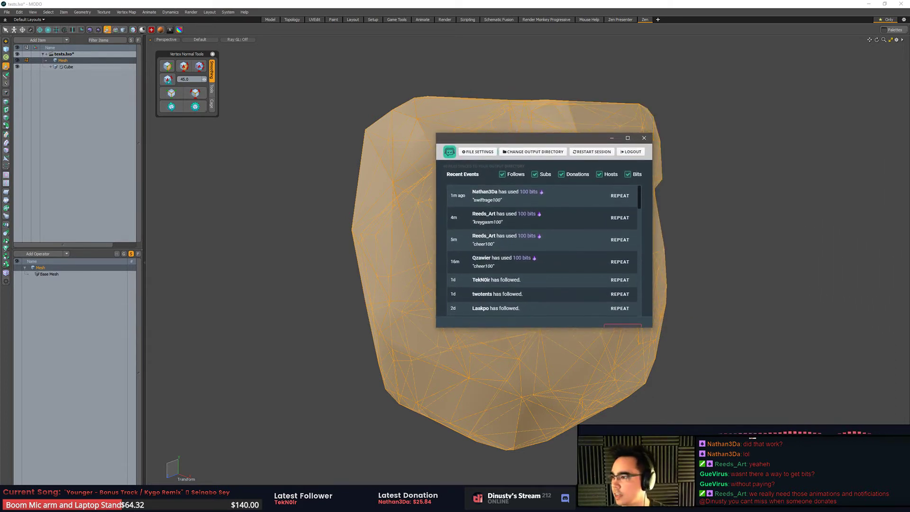
{"action": "left_click_drag", "start_coordinate": [547, 140], "coordinate": [907, 131]}
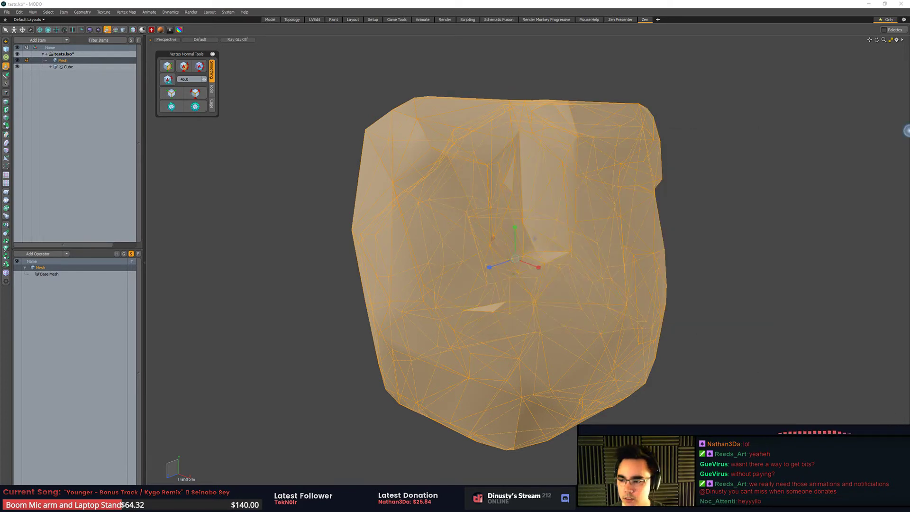
{"action": "left_click_drag", "start_coordinate": [526, 262], "coordinate": [478, 279], "text": "alt"}
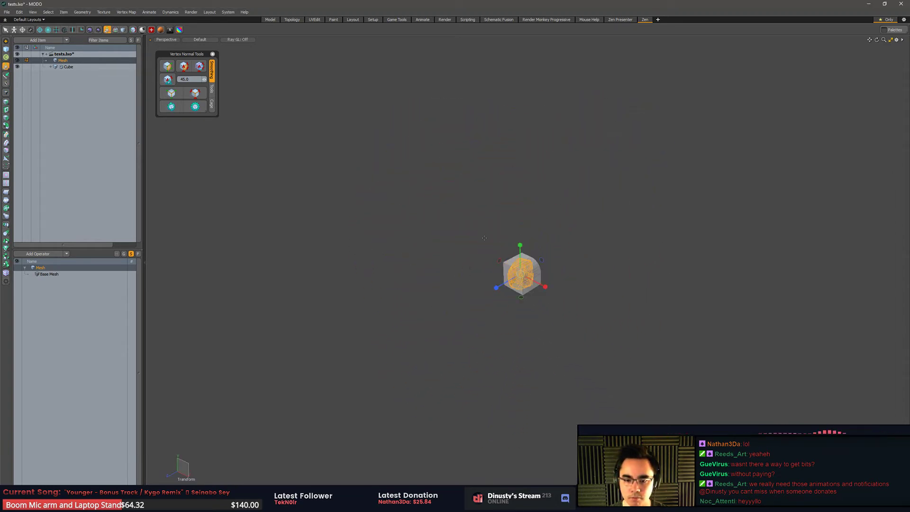
{"action": "left_click_drag", "start_coordinate": [485, 238], "coordinate": [516, 279], "text": "ctrl+alt"}
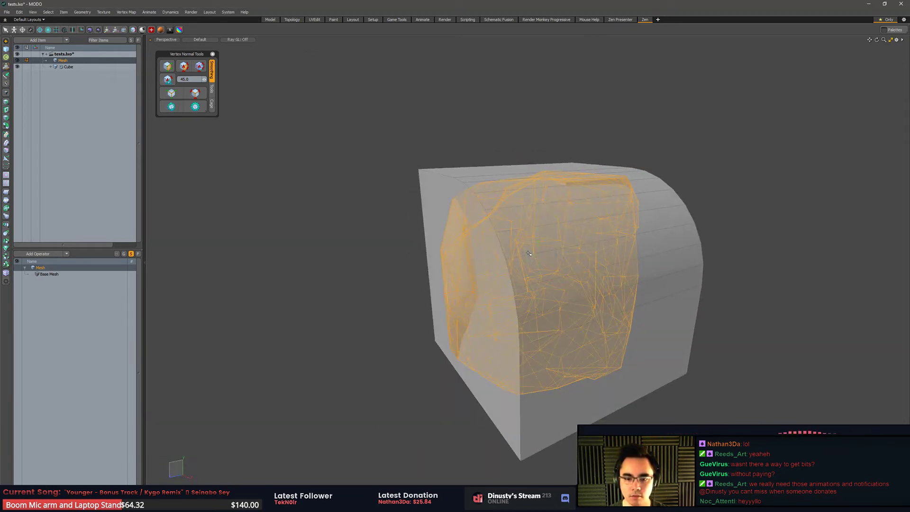
Move the rock out of the cube to beside its upper edge and activate the Rotate tool on it
{"action": "key", "text": "w"}
{"action": "left_click_drag", "start_coordinate": [517, 249], "coordinate": [449, 176]}
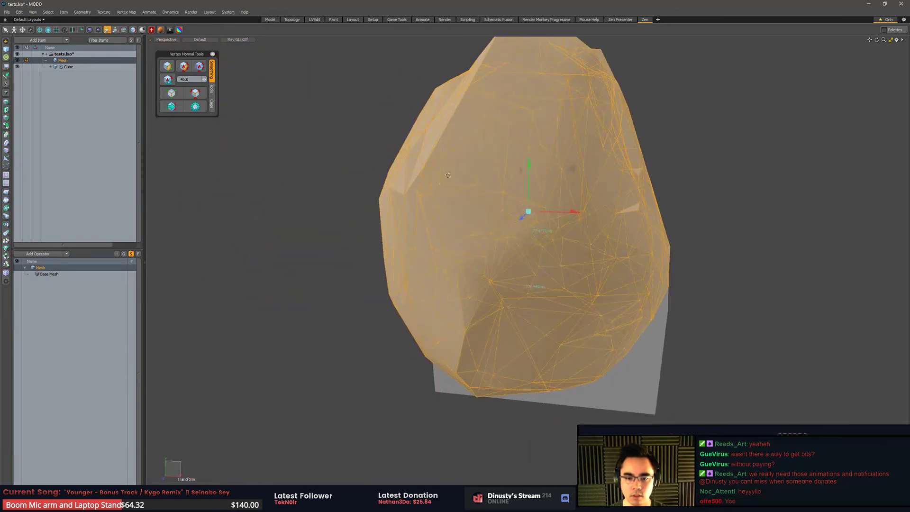
{"action": "left_click_drag", "start_coordinate": [532, 216], "coordinate": [446, 227]}
{"action": "key", "text": "e"}
{"action": "left_click_drag", "start_coordinate": [446, 227], "coordinate": [496, 280], "text": "alt"}
{"action": "key", "text": "shift+a"}
{"action": "key", "text": "q"}
{"action": "key", "text": "e"}
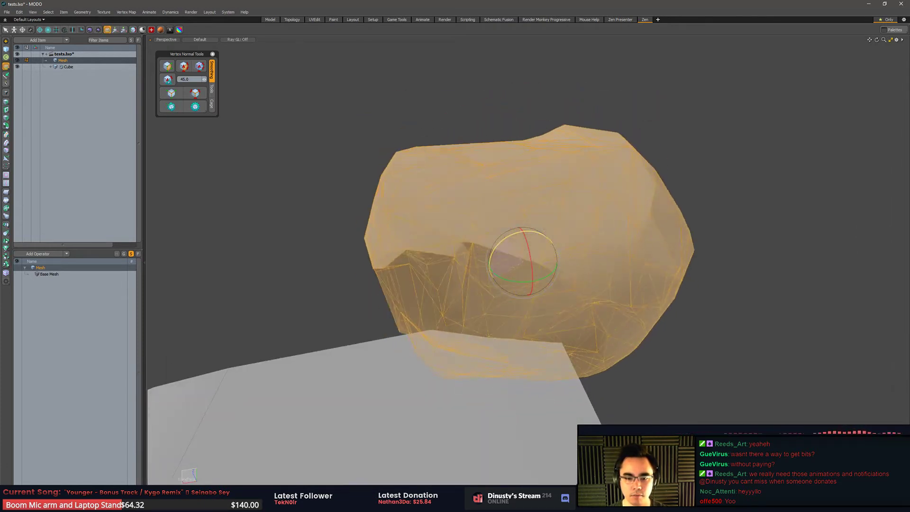
Leave the Rotate tool, reselect the whole rock to check it from another angle, and clear the selection
{"action": "key", "text": "q"}
{"action": "left_click", "coordinate": [307, 280]}
{"action": "left_click_drag", "start_coordinate": [307, 280], "coordinate": [493, 215], "text": "alt"}
{"action": "double_click", "coordinate": [498, 217]}
{"action": "left_click_drag", "start_coordinate": [587, 263], "coordinate": [615, 148], "text": "alt"}
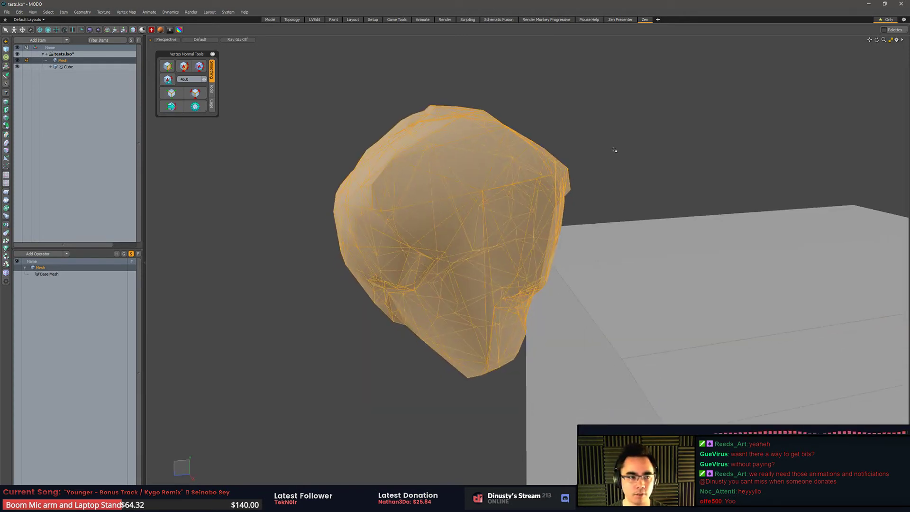
{"action": "left_click", "coordinate": [332, 150]}
Select the cube's existing Edge Bevel and add a second Edge Bevel mesh operation above it
{"action": "left_click", "coordinate": [69, 67]}
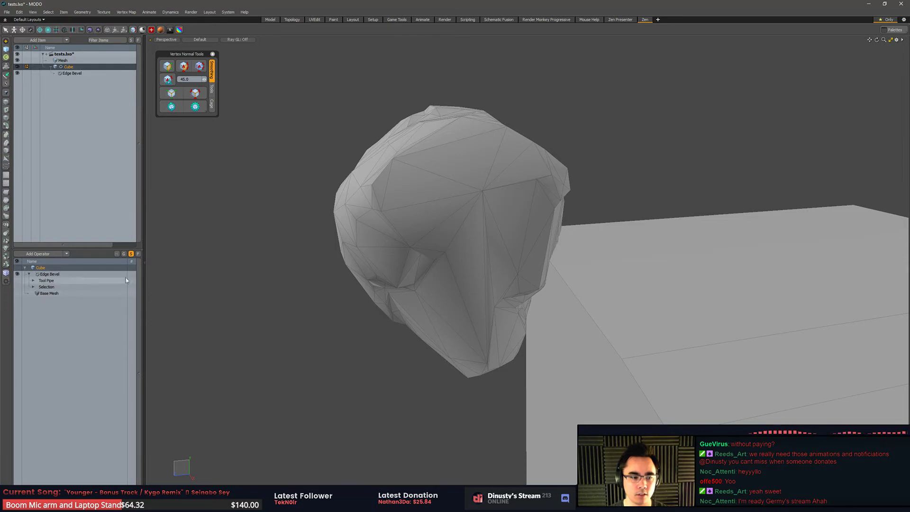
{"action": "left_click_drag", "start_coordinate": [379, 263], "coordinate": [569, 198], "text": "alt"}
{"action": "left_click_drag", "start_coordinate": [573, 239], "coordinate": [403, 247], "text": "alt"}
{"action": "left_click", "coordinate": [58, 274]}
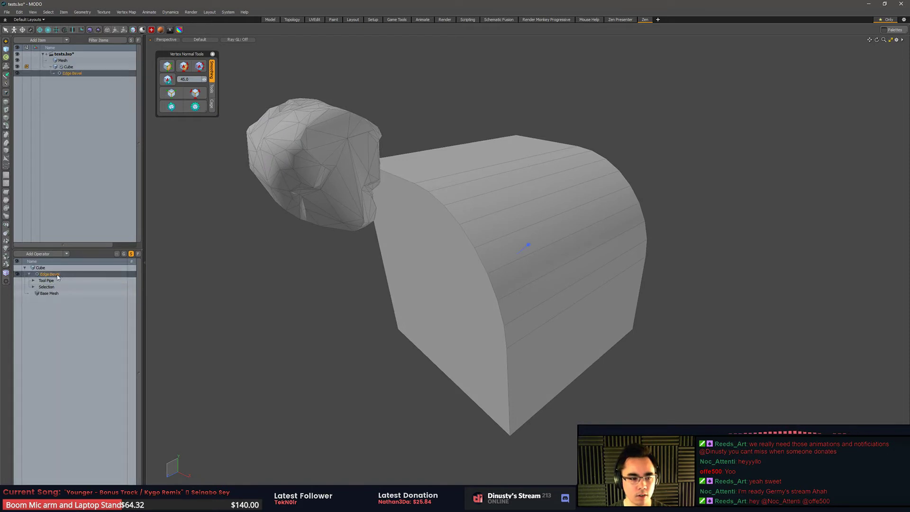
{"action": "left_click", "coordinate": [49, 255]}
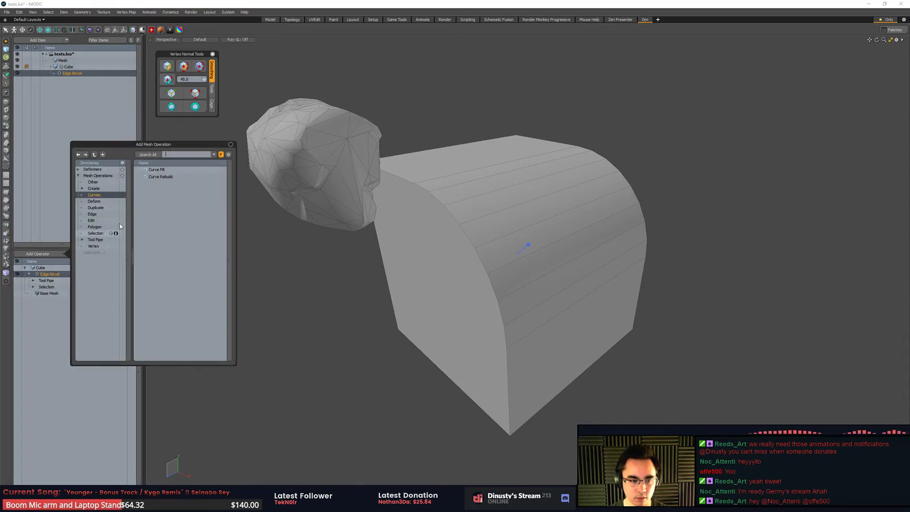
{"action": "left_click", "coordinate": [183, 153]}
{"action": "type", "text": "bev"}
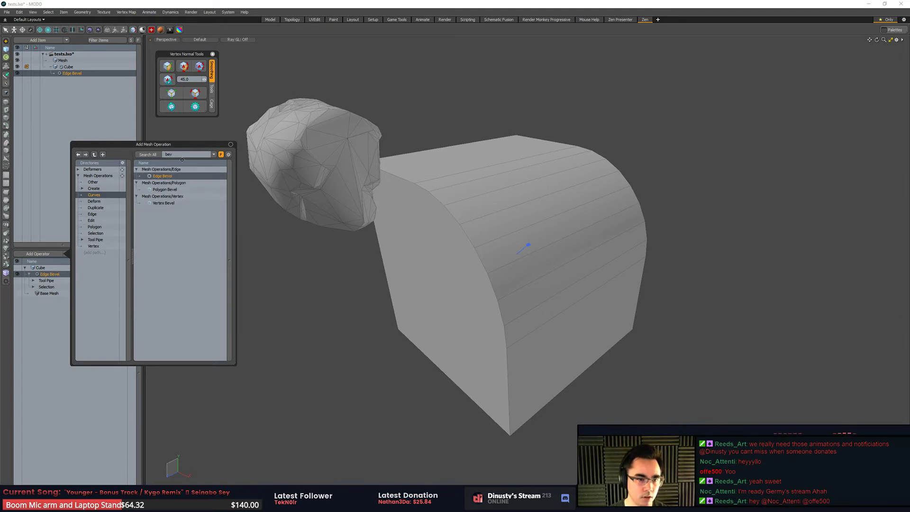
{"action": "double_click", "coordinate": [172, 177]}
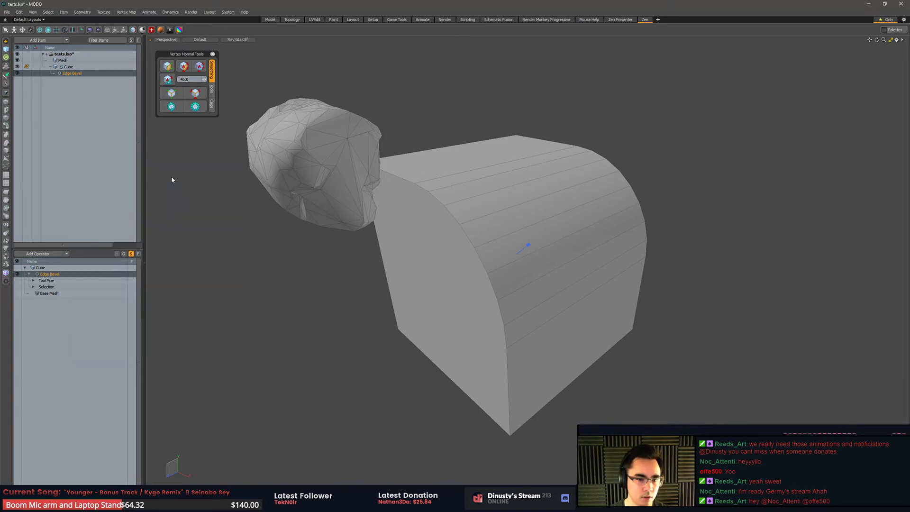
Set the new Edge Bevel's inset to 3 mm on all of the cube's edges
{"action": "left_click_drag", "start_coordinate": [521, 253], "coordinate": [528, 244]}
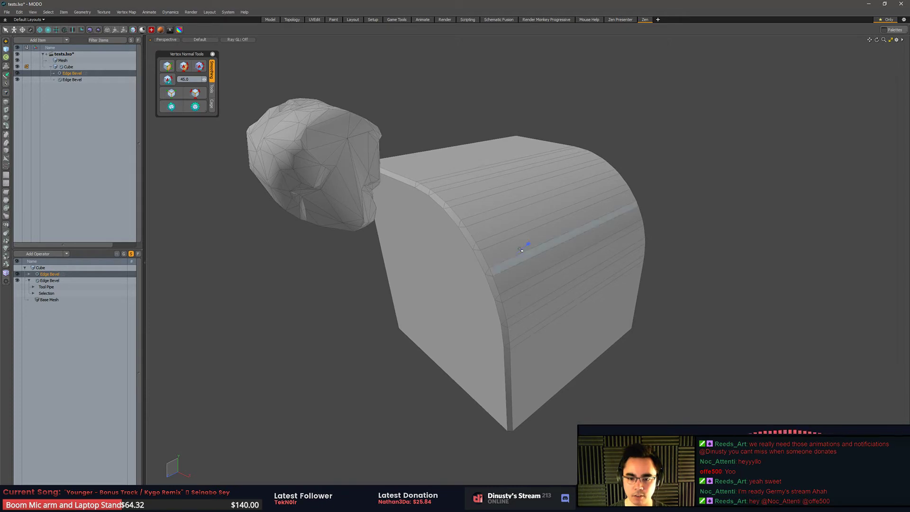
{"action": "left_click_drag", "start_coordinate": [688, 256], "coordinate": [692, 232], "text": "alt"}
{"action": "middle_click_drag", "start_coordinate": [692, 231], "coordinate": [579, 253]}
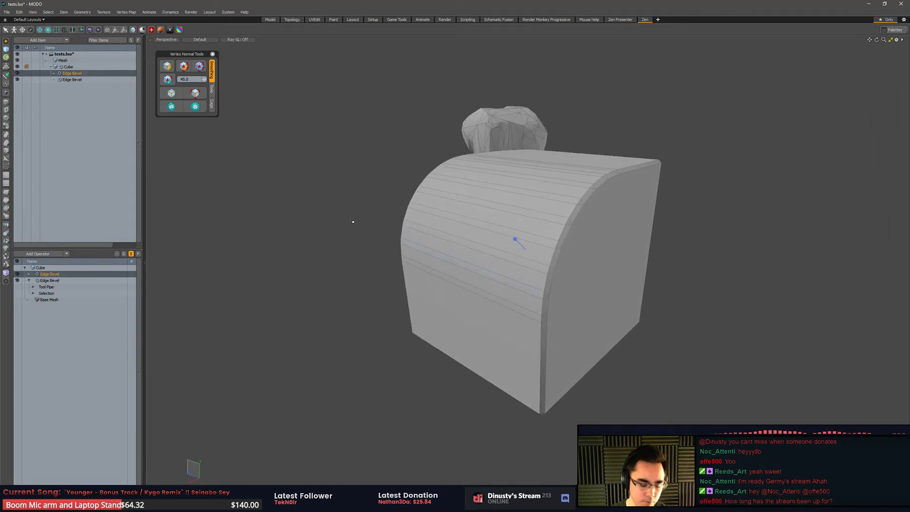
Open the item properties beside the model and set the new Edge Bevel's Round Level to 1
{"action": "key", "text": "alt+space"}
{"action": "left_click", "coordinate": [351, 170]}
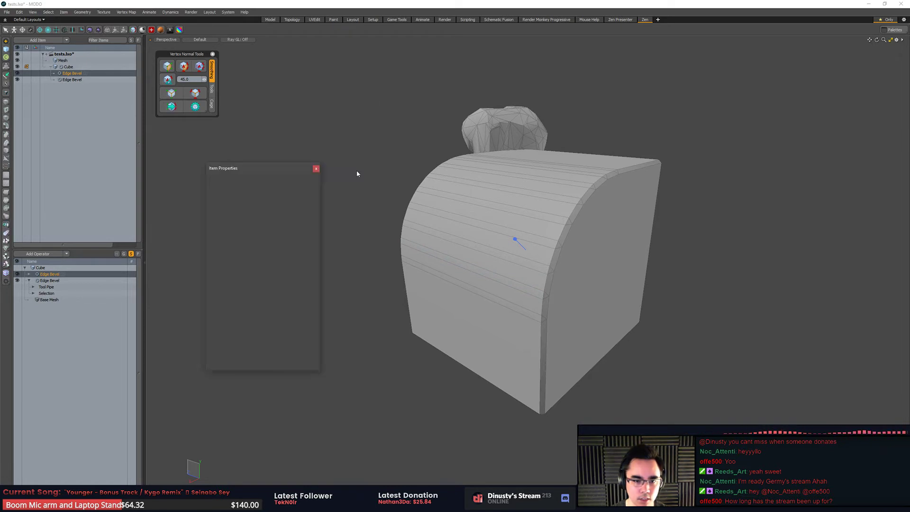
{"action": "left_click_drag", "start_coordinate": [270, 171], "coordinate": [829, 120]}
{"action": "left_click_drag", "start_coordinate": [712, 102], "coordinate": [655, 149], "text": "alt"}
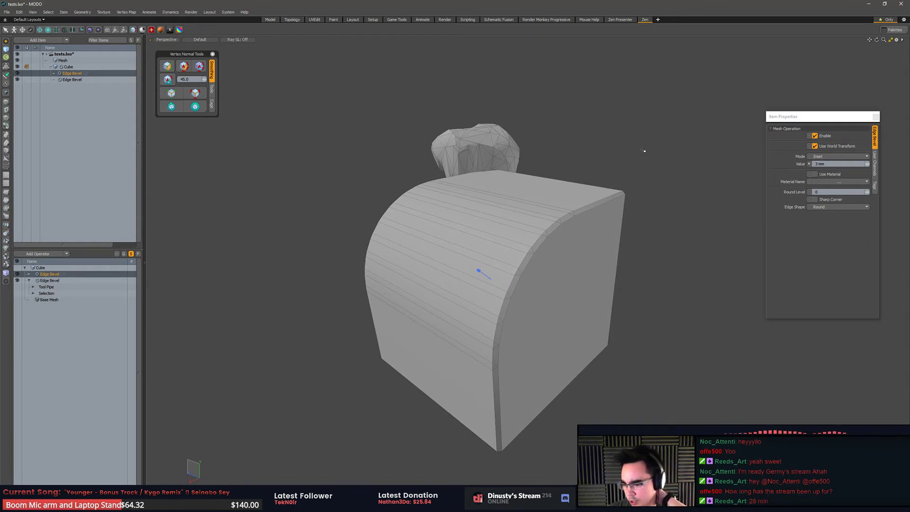
{"action": "left_click_drag", "start_coordinate": [617, 94], "coordinate": [578, 266], "text": "alt"}
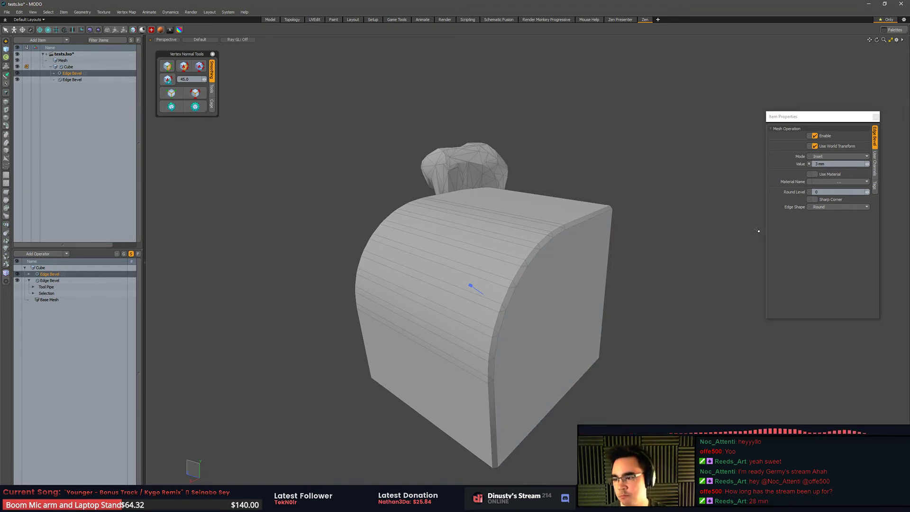
{"action": "left_click_drag", "start_coordinate": [799, 116], "coordinate": [791, 113]}
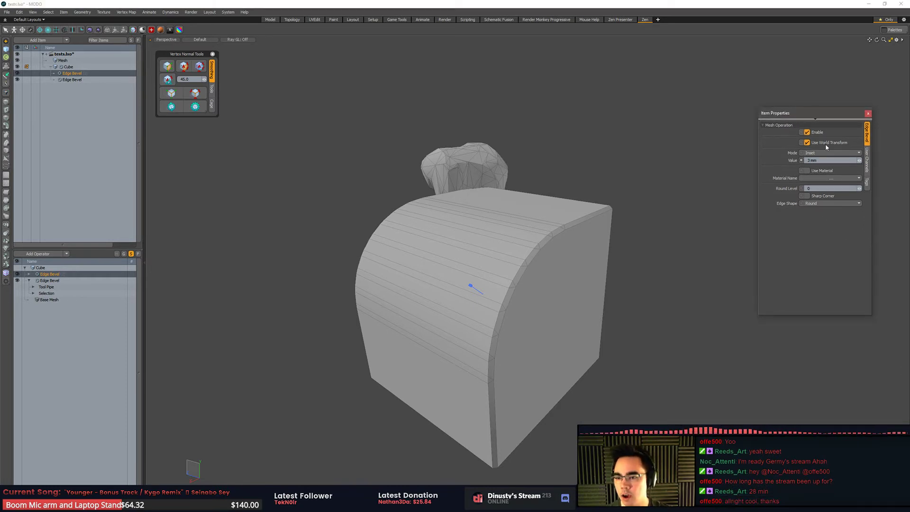
{"action": "left_click", "coordinate": [861, 189]}
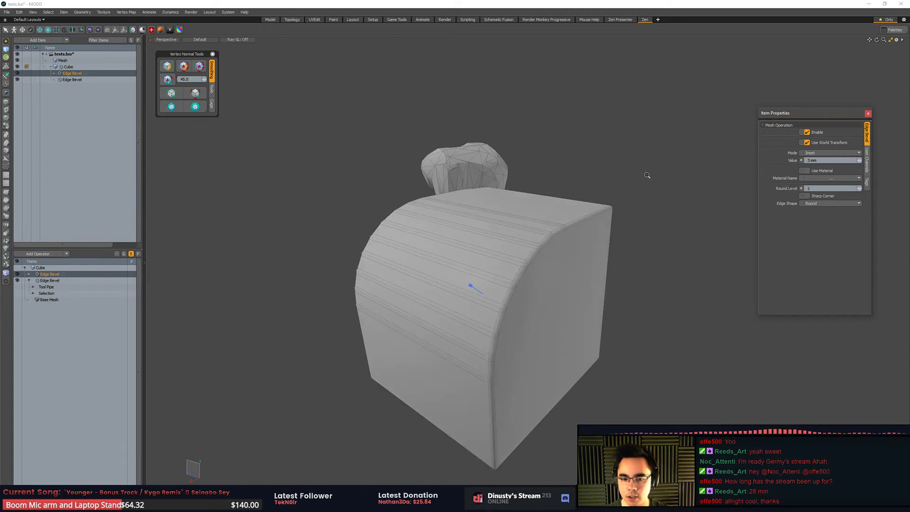
Examine the rounded edges of the cube from several angles, with the wireframe overlay switched off and back on
{"action": "scroll", "coordinate": [648, 176], "scroll_direction": "up", "scroll_amount": 3}
{"action": "left_click_drag", "start_coordinate": [555, 240], "coordinate": [617, 197], "text": "alt+shift"}
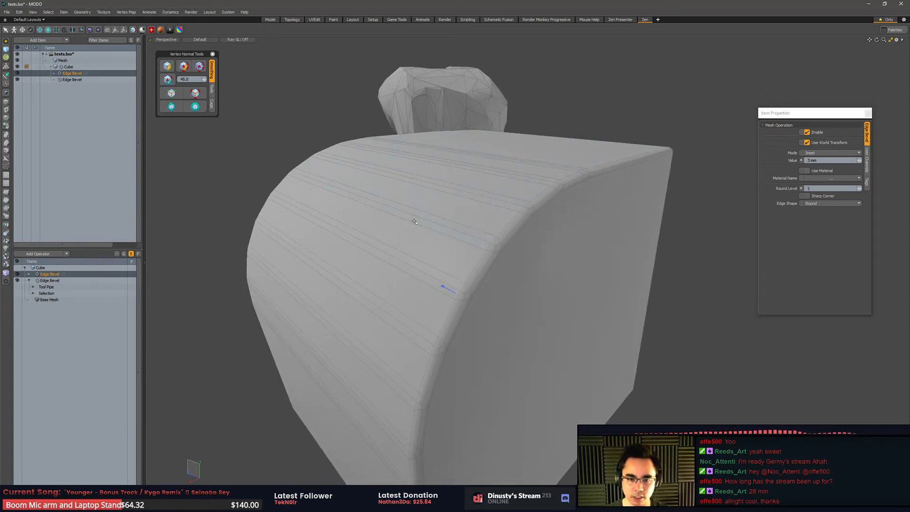
{"action": "left_click_drag", "start_coordinate": [414, 222], "coordinate": [638, 189], "text": "alt"}
{"action": "key", "text": "ctrl+3"}
{"action": "left_click", "coordinate": [489, 241]}
{"action": "scroll", "coordinate": [638, 189], "scroll_direction": "down", "scroll_amount": 3}
{"action": "left_click_drag", "start_coordinate": [529, 163], "coordinate": [494, 152], "text": "alt"}
{"action": "left_click_drag", "start_coordinate": [584, 273], "coordinate": [592, 277], "text": "alt"}
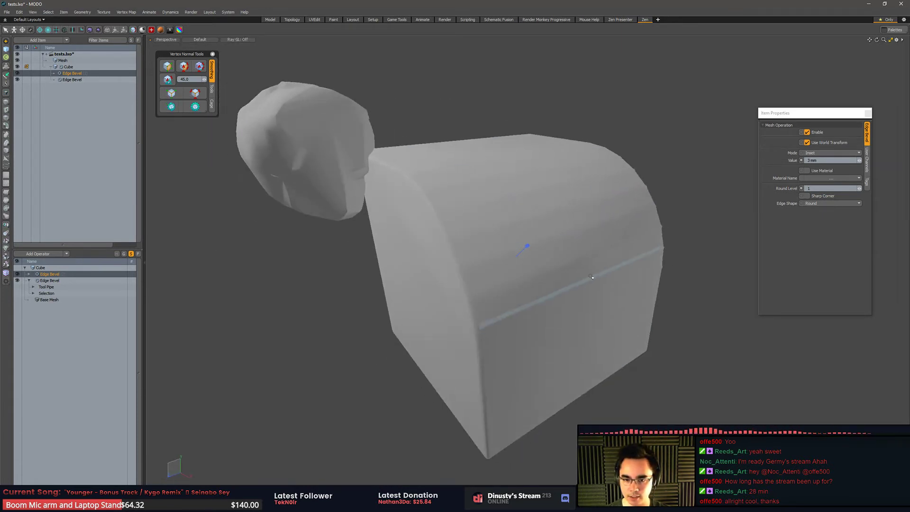
{"action": "left_click_drag", "start_coordinate": [611, 225], "coordinate": [732, 216], "text": "alt"}
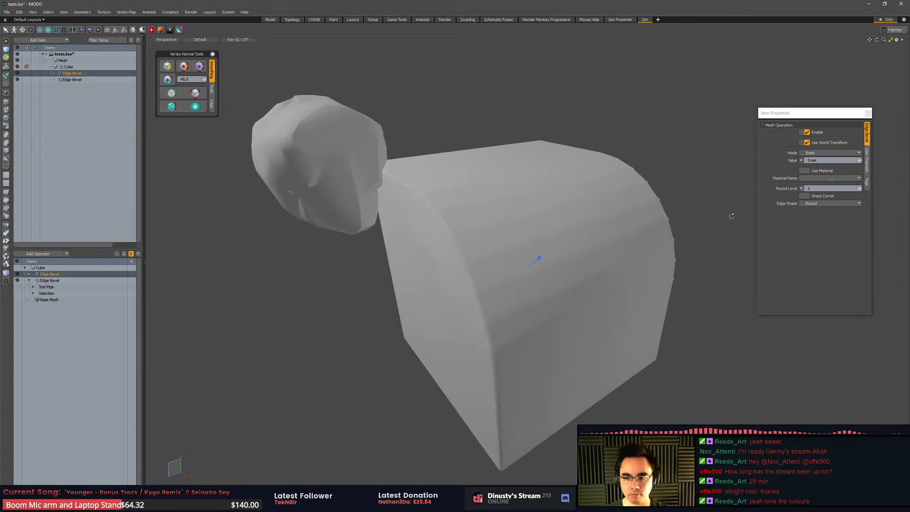
{"action": "key", "text": "ctrl+3"}
{"action": "left_click", "coordinate": [618, 204]}
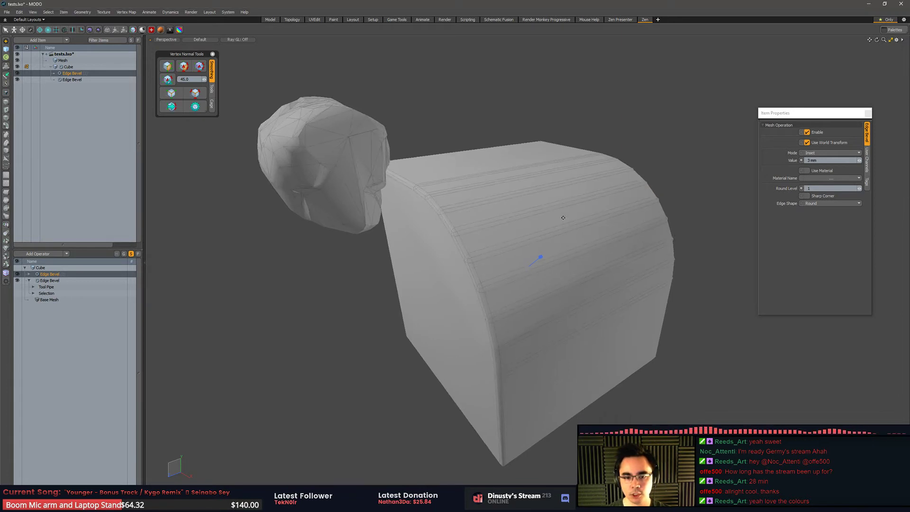
{"action": "left_click_drag", "start_coordinate": [563, 217], "coordinate": [540, 218], "text": "alt"}
Expand the new Edge Bevel's selection inputs and search the addable operations for "normal" and "ed"
{"action": "left_click", "coordinate": [29, 274]}
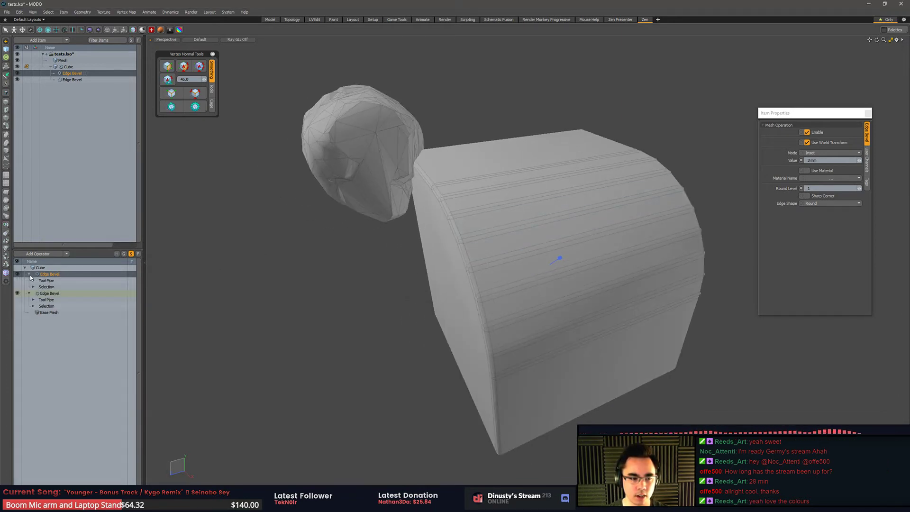
{"action": "left_click", "coordinate": [33, 287]}
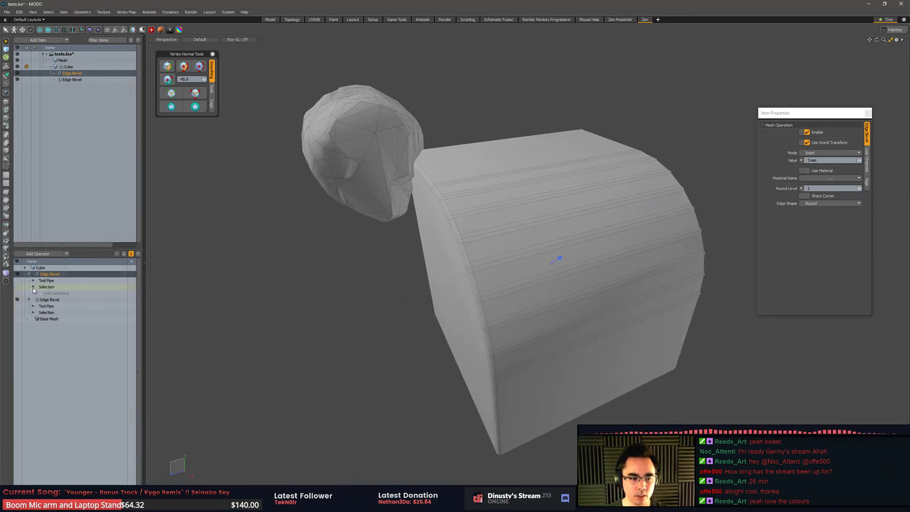
{"action": "left_click", "coordinate": [58, 293]}
{"action": "type", "text": "no"}
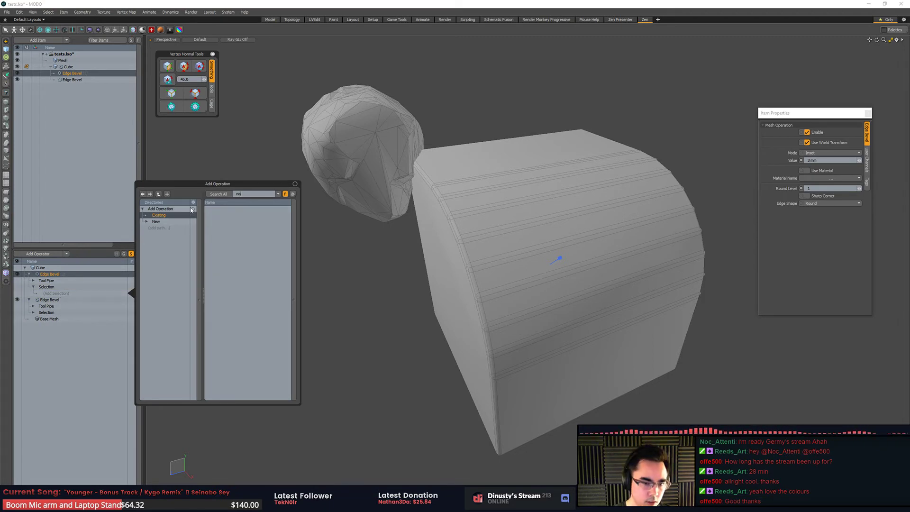
{"action": "type", "text": "rmal"}
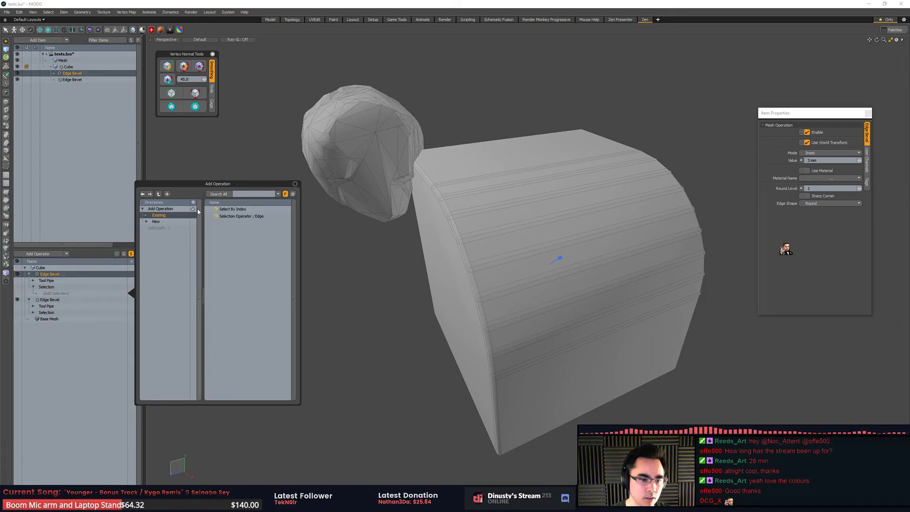
{"action": "left_click", "coordinate": [151, 222]}
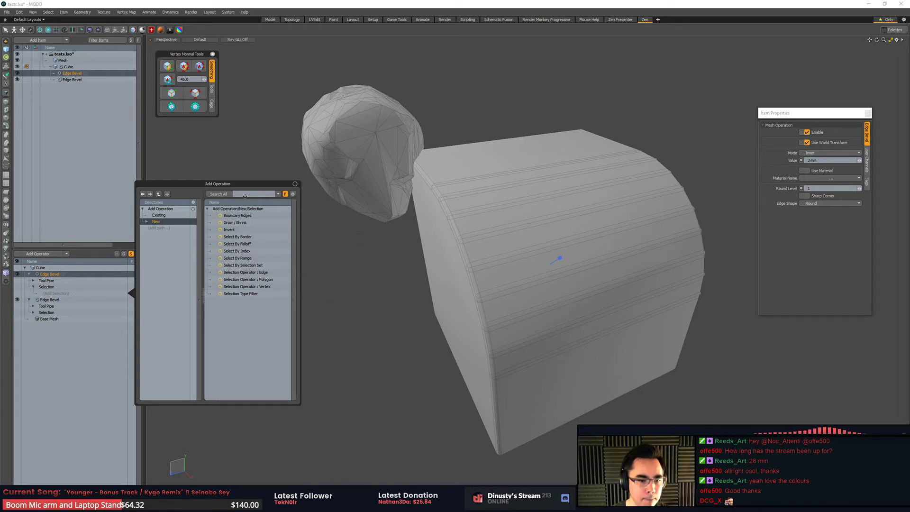
{"action": "type", "text": "ed"}
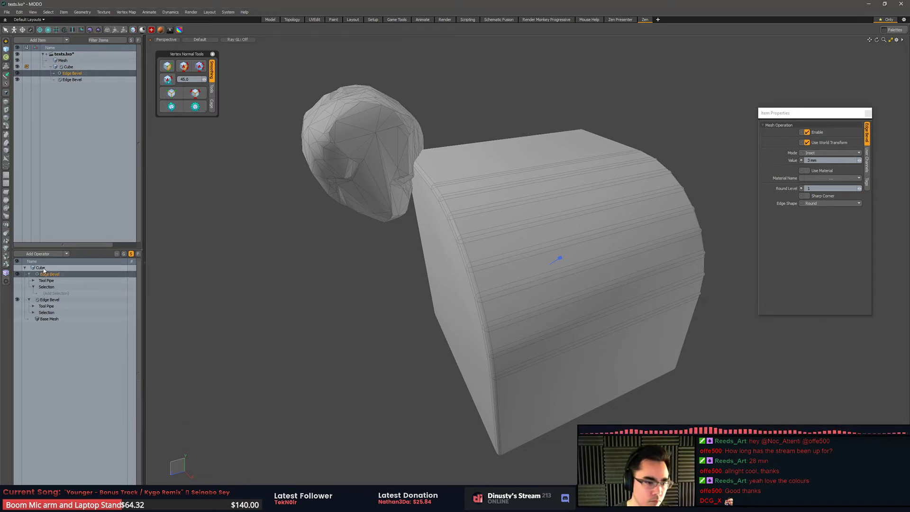
Browse the existing and new selection operations available for the new Edge Bevel, then close the list without adding one
{"action": "left_click", "coordinate": [50, 292]}
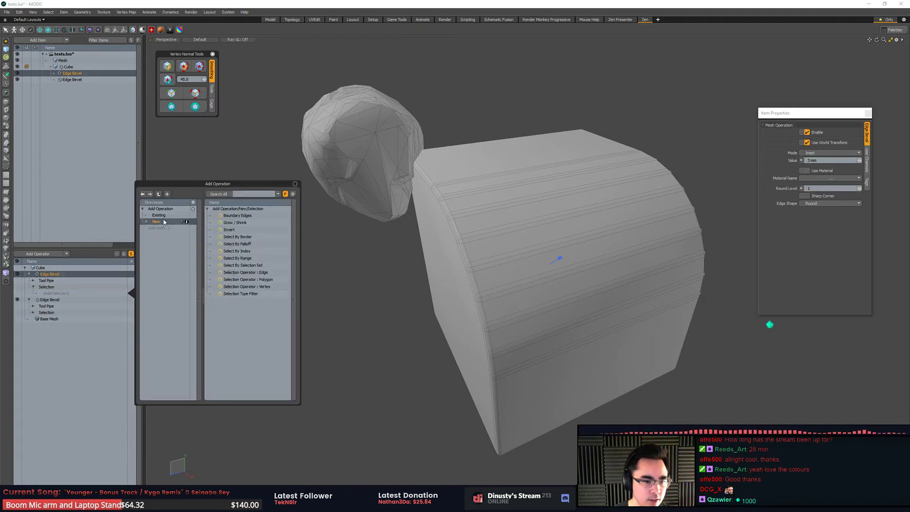
{"action": "left_click", "coordinate": [147, 221]}
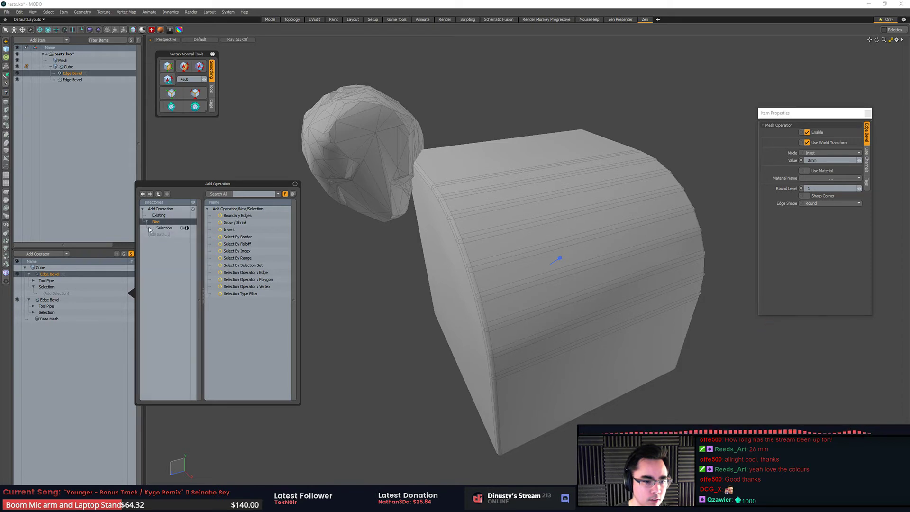
{"action": "left_click", "coordinate": [163, 228]}
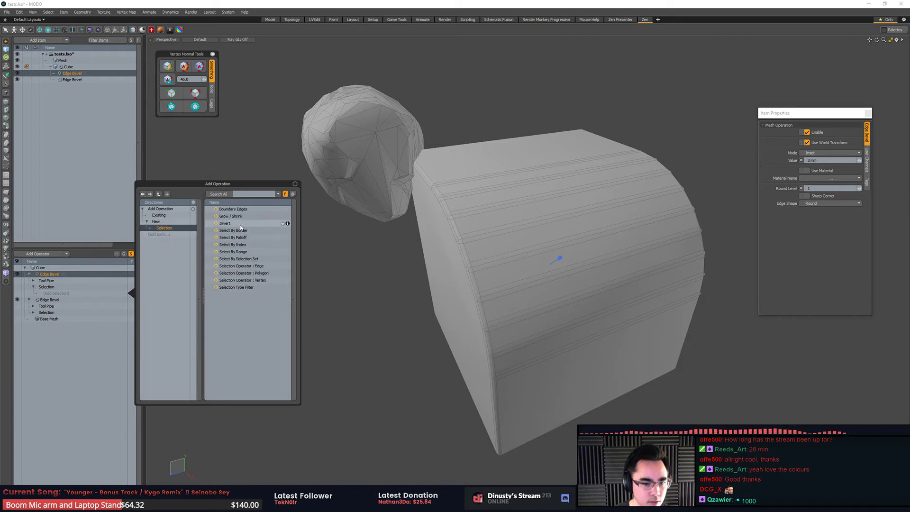
{"action": "left_click", "coordinate": [159, 221]}
{"action": "left_click", "coordinate": [159, 215]}
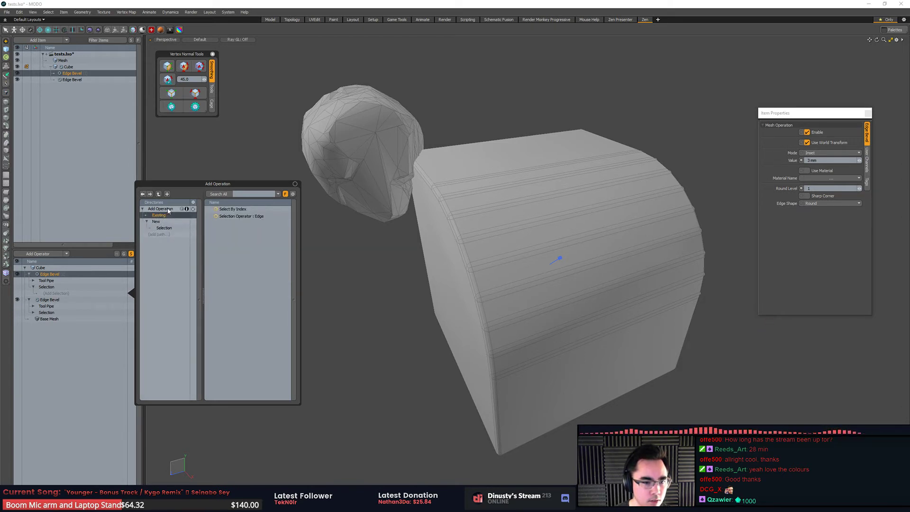
{"action": "left_click", "coordinate": [160, 209]}
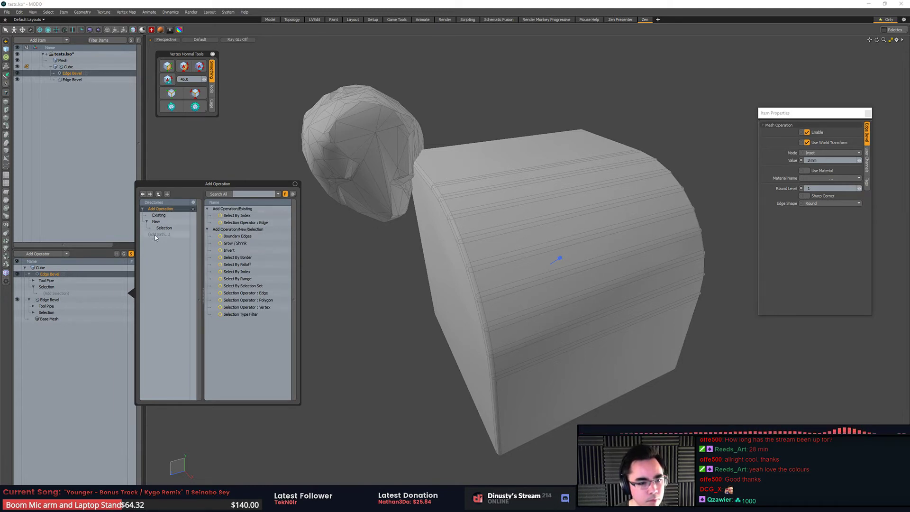
{"action": "left_click_drag", "start_coordinate": [230, 157], "coordinate": [266, 171], "text": "alt"}
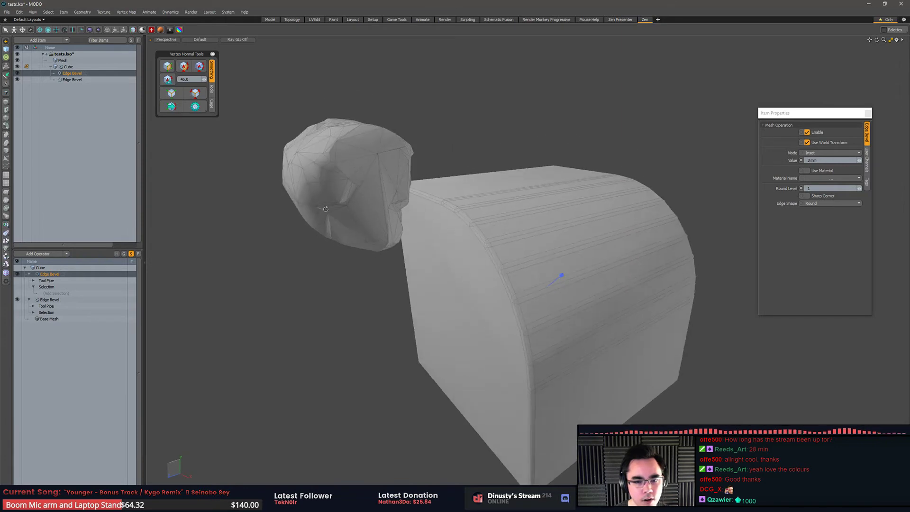
Delete the upper Edge Bevel from the Cube's operator stack and add a Boolean mesh operation instead
{"action": "right_click", "coordinate": [53, 276]}
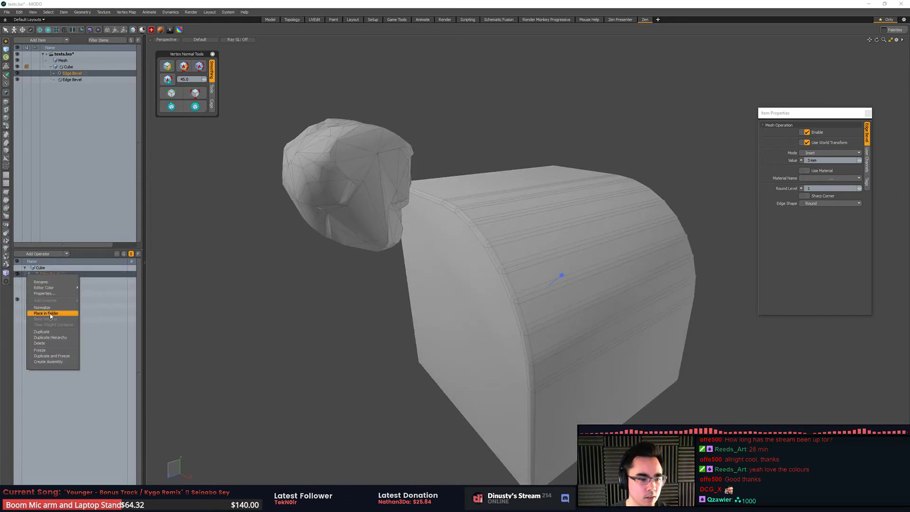
{"action": "left_click", "coordinate": [55, 344]}
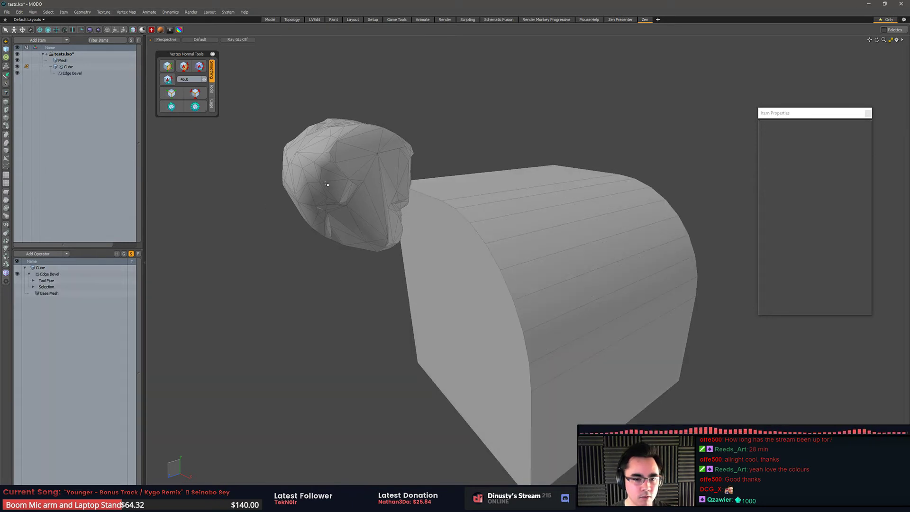
{"action": "left_click", "coordinate": [45, 255]}
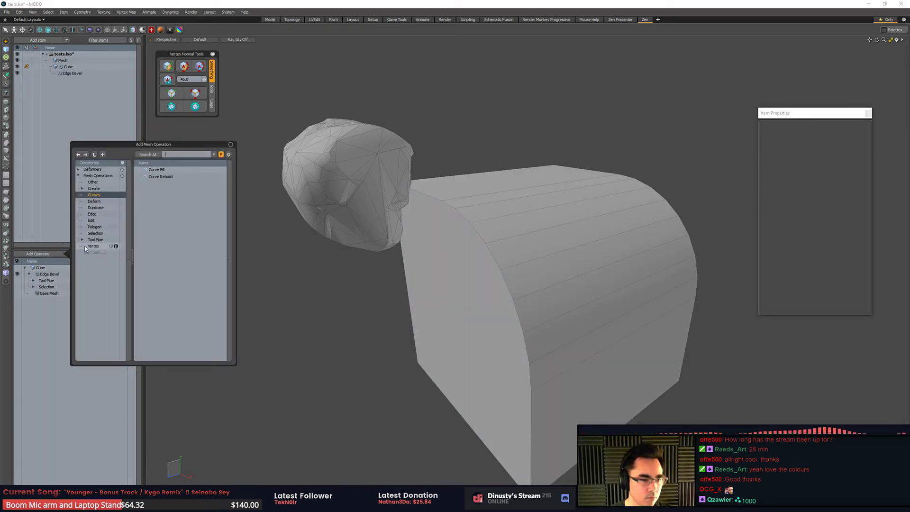
{"action": "left_click", "coordinate": [184, 155]}
{"action": "type", "text": "b"}
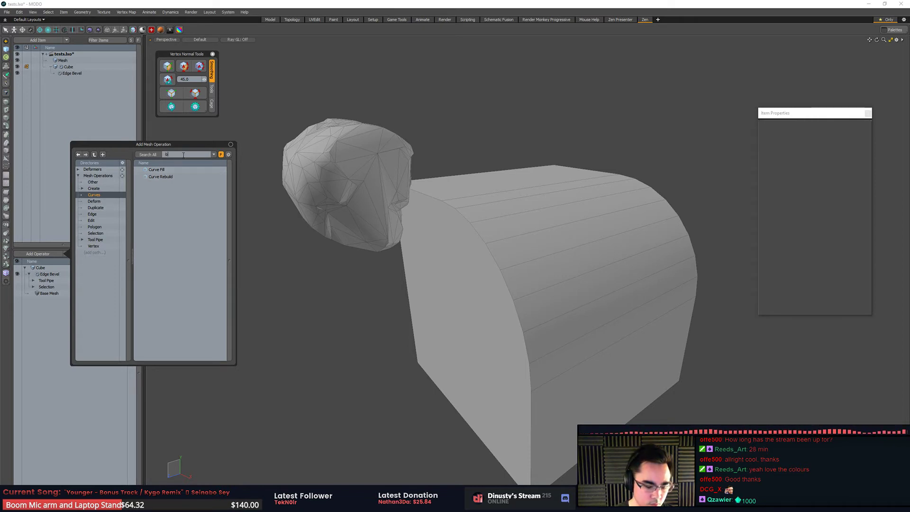
{"action": "type", "text": "ool"}
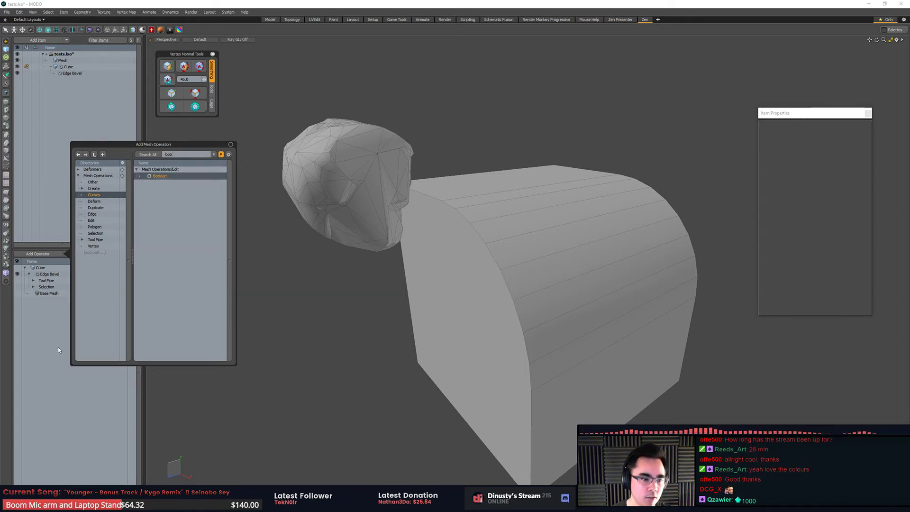
{"action": "left_click", "coordinate": [43, 254]}
{"action": "left_click", "coordinate": [172, 155]}
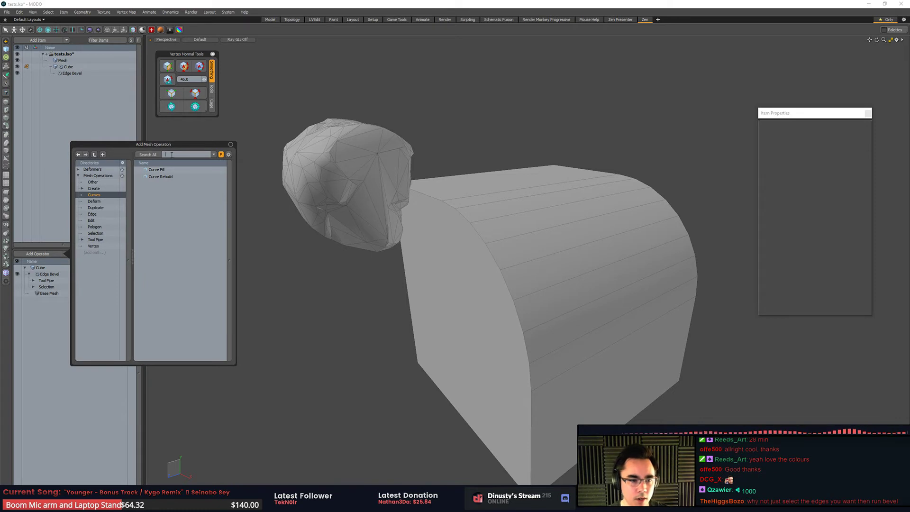
{"action": "type", "text": "bool"}
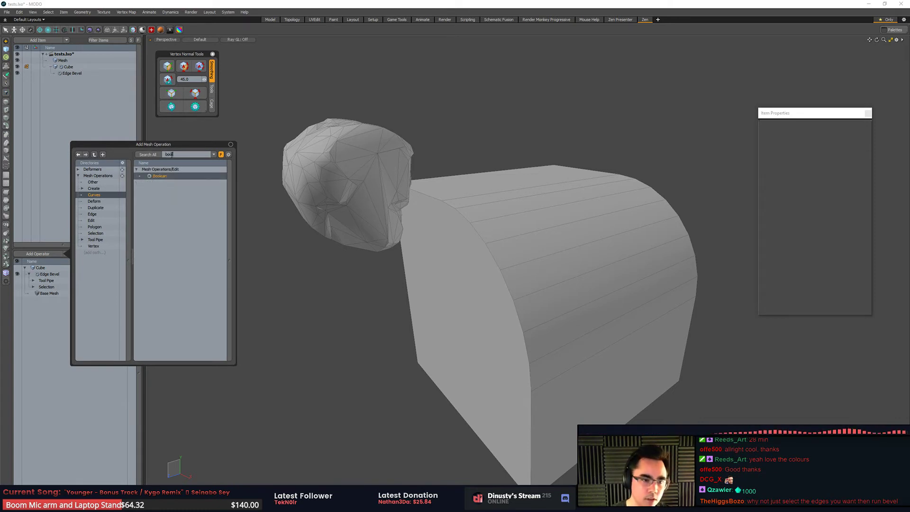
{"action": "double_click", "coordinate": [161, 176]}
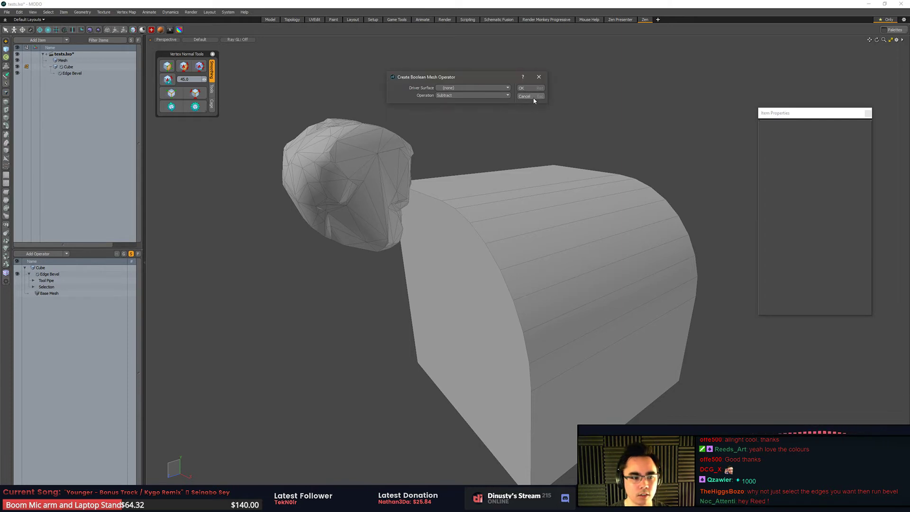
Create the Boolean operator with Mesh as the driver surface and Subtract as the operation
{"action": "left_click", "coordinate": [477, 95]}
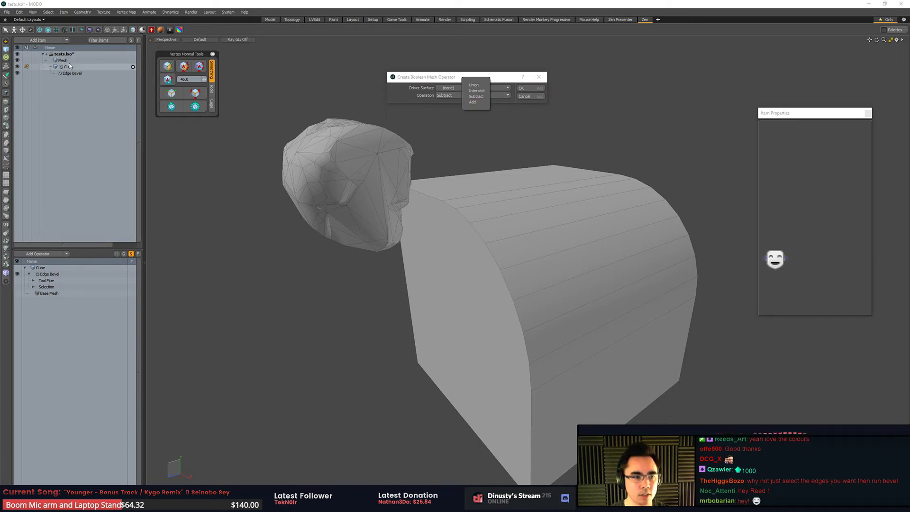
{"action": "left_click", "coordinate": [448, 88]}
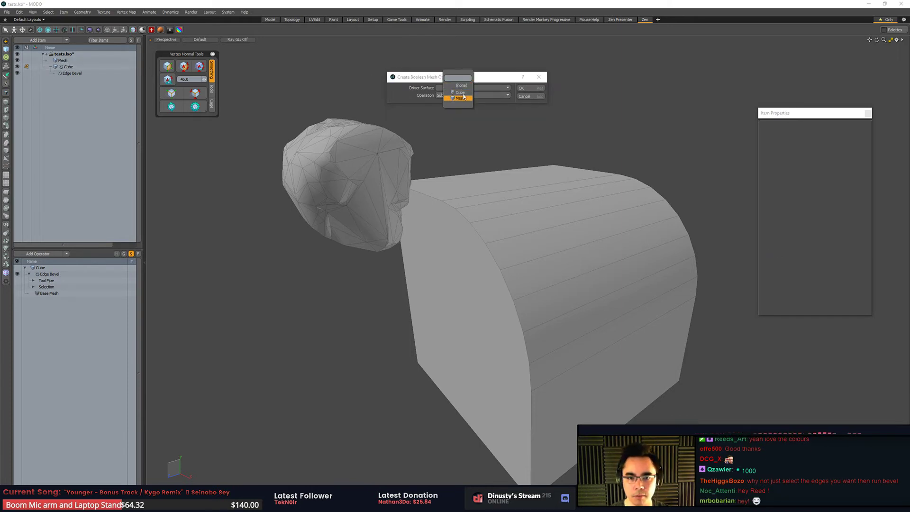
{"action": "left_click", "coordinate": [460, 99]}
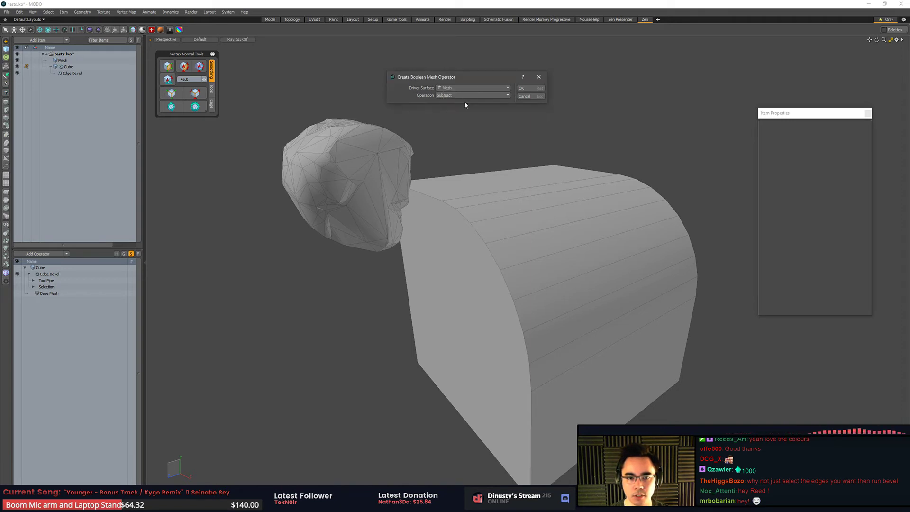
{"action": "left_click", "coordinate": [532, 89]}
Hide the Mesh item so that only the cube with its cut corner is displayed
{"action": "left_click_drag", "start_coordinate": [508, 95], "coordinate": [493, 166], "text": "alt"}
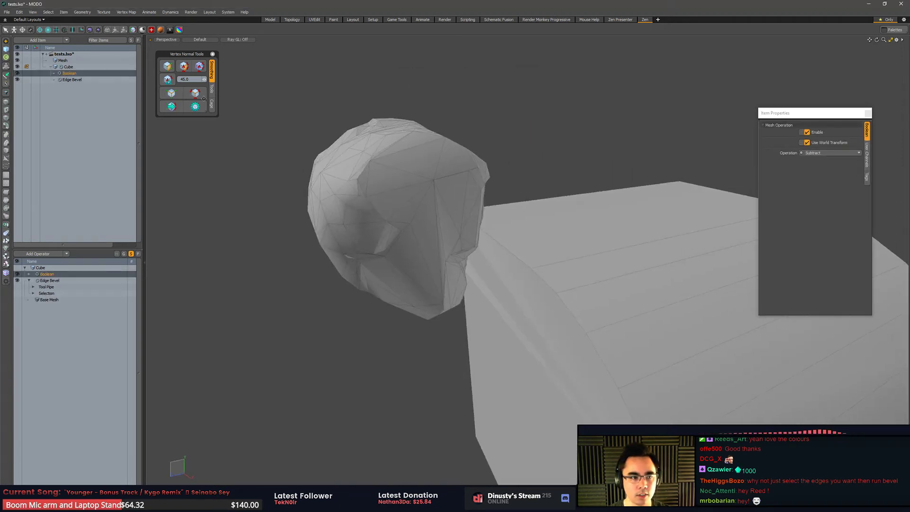
{"action": "left_click", "coordinate": [18, 60]}
{"action": "left_click_drag", "start_coordinate": [375, 138], "coordinate": [384, 250], "text": "alt"}
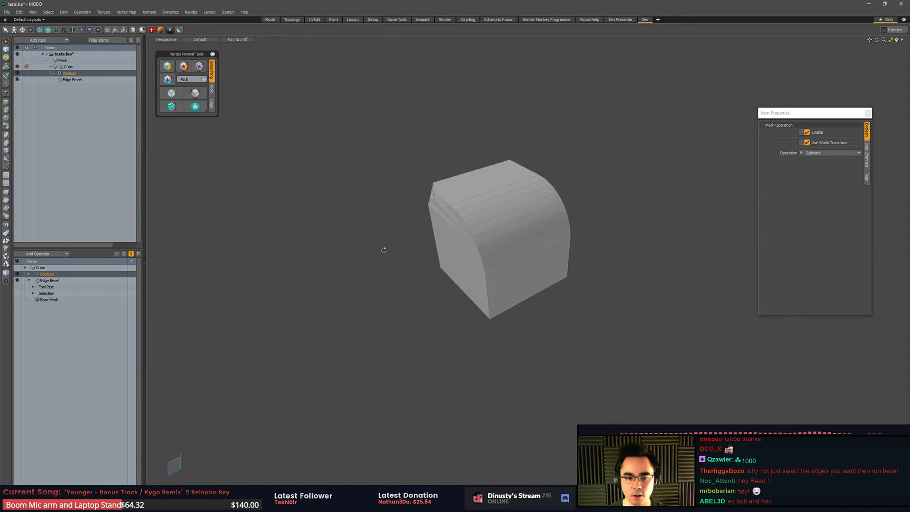
Copy the cut cube's geometry and paste it into the mesh of a new scene
{"action": "left_click", "coordinate": [457, 228]}
{"action": "mouse_move", "coordinate": [435, 118]}
{"action": "right_mouse_down"}
{"action": "mouse_move", "coordinate": [550, 370]}
{"action": "mouse_move", "coordinate": [576, 171]}
{"action": "right_mouse_up"}
{"action": "left_click", "coordinate": [429, 143]}
{"action": "left_click", "coordinate": [487, 186]}
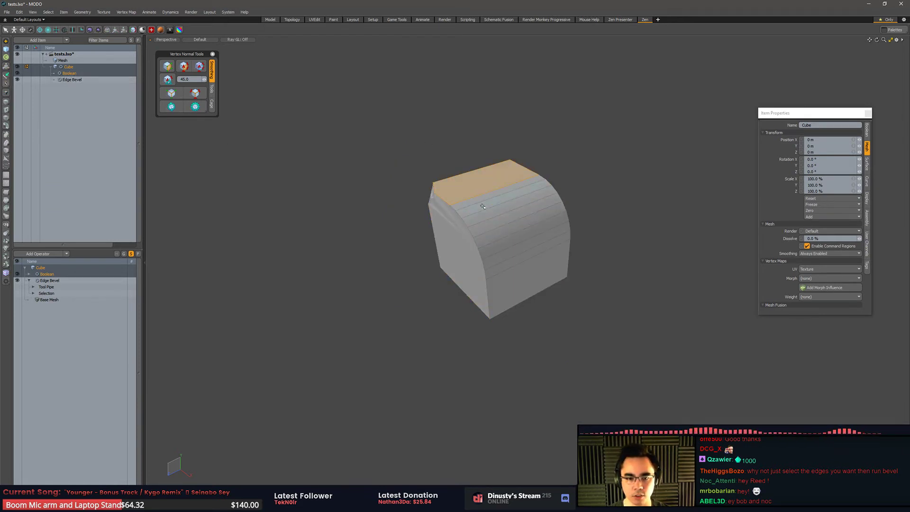
{"action": "left_click_drag", "start_coordinate": [482, 206], "coordinate": [493, 226], "text": "alt"}
{"action": "scroll", "coordinate": [493, 225], "scroll_direction": "up", "scroll_amount": 2}
{"action": "left_click", "coordinate": [378, 161]}
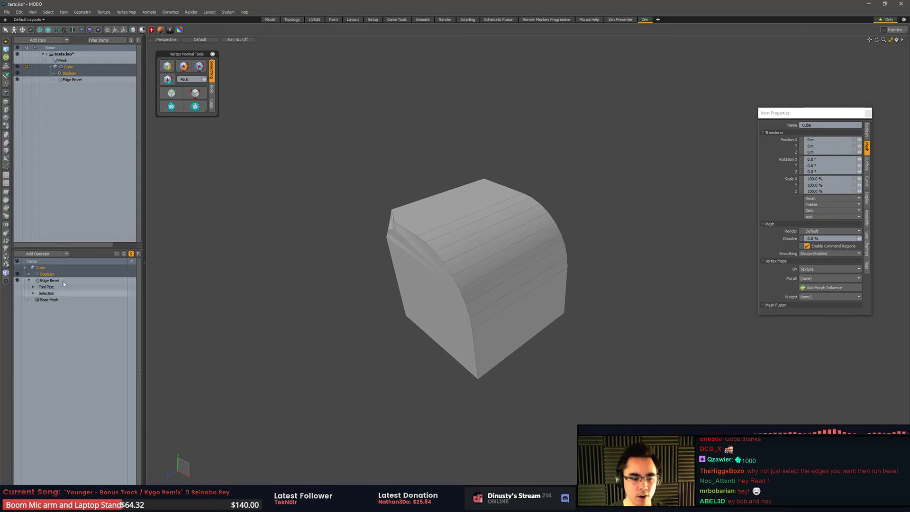
{"action": "left_click_drag", "start_coordinate": [366, 256], "coordinate": [370, 268], "text": "alt"}
{"action": "scroll", "coordinate": [390, 237], "scroll_direction": "up", "scroll_amount": 2}
{"action": "left_click_drag", "start_coordinate": [398, 238], "coordinate": [434, 228], "text": "alt"}
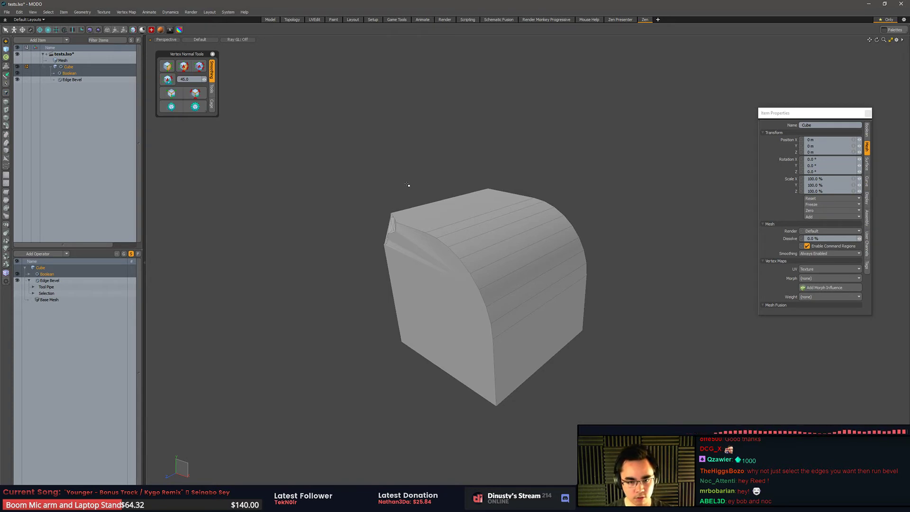
{"action": "key", "text": "ctrl+n"}
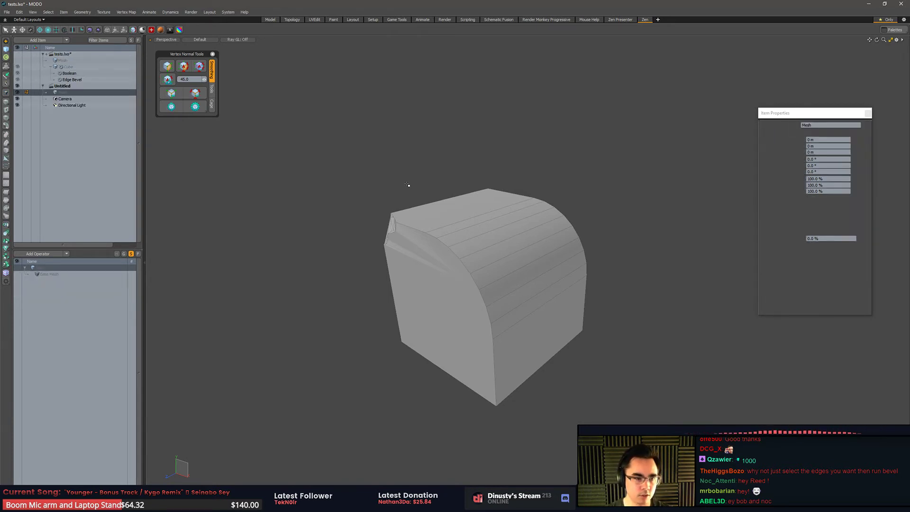
{"action": "key", "text": "ctrl+v"}
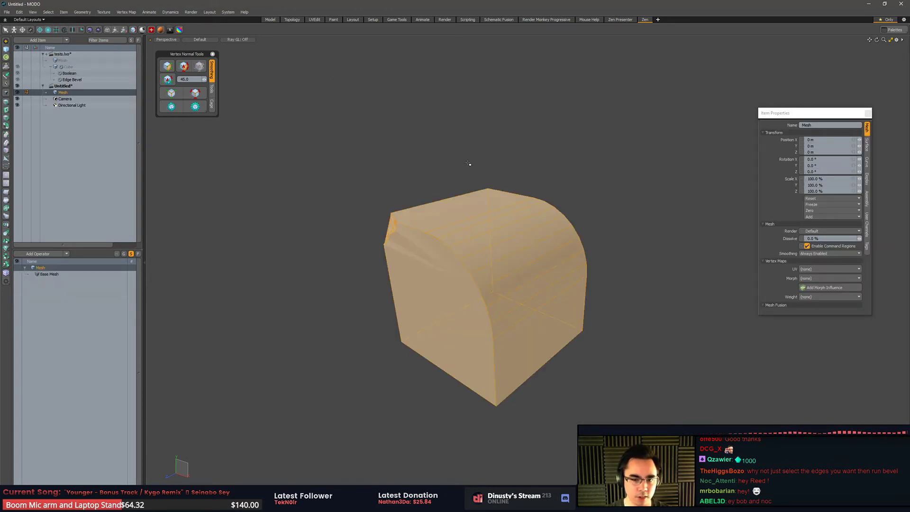
Smooth the pasted mesh's vertex normals by the 45.0 angle and hide the wireframe overlay
{"action": "scroll", "coordinate": [463, 209], "scroll_direction": "up", "scroll_amount": 5}
{"action": "left_click_drag", "start_coordinate": [493, 226], "coordinate": [448, 241], "text": "alt"}
{"action": "left_click_drag", "start_coordinate": [407, 194], "coordinate": [399, 226], "text": "alt"}
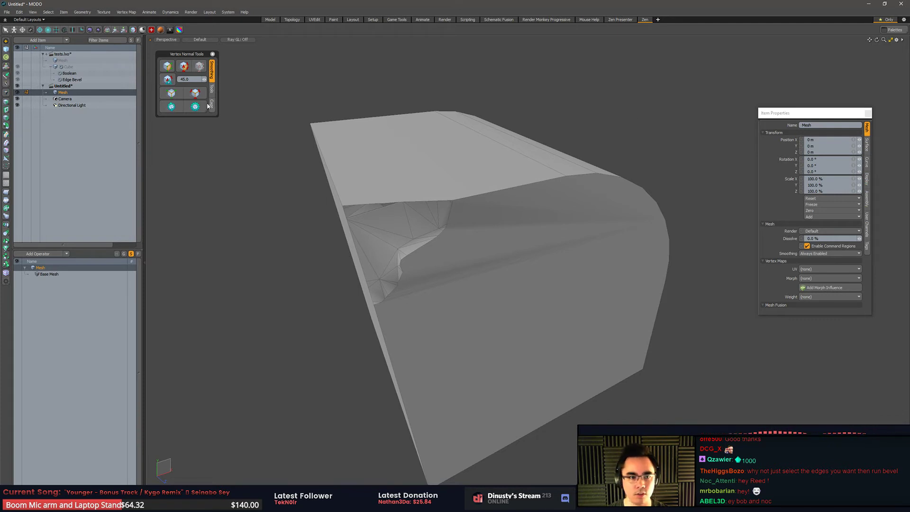
{"action": "left_click", "coordinate": [169, 79]}
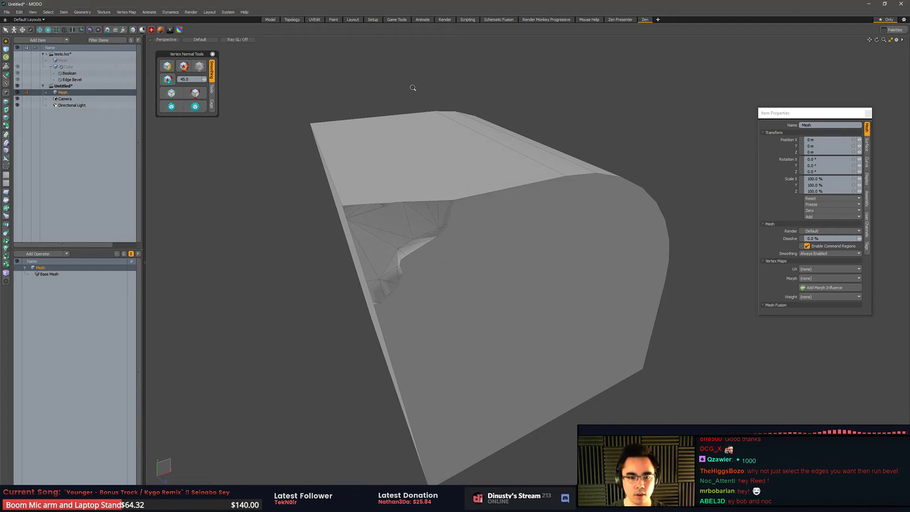
{"action": "left_click_drag", "start_coordinate": [413, 88], "coordinate": [464, 73], "text": "alt"}
{"action": "key", "text": "ctrl+3"}
{"action": "left_click_drag", "start_coordinate": [615, 75], "coordinate": [581, 90], "text": "alt"}
{"action": "left_click_drag", "start_coordinate": [581, 90], "coordinate": [451, 93], "text": "ctrl+alt"}
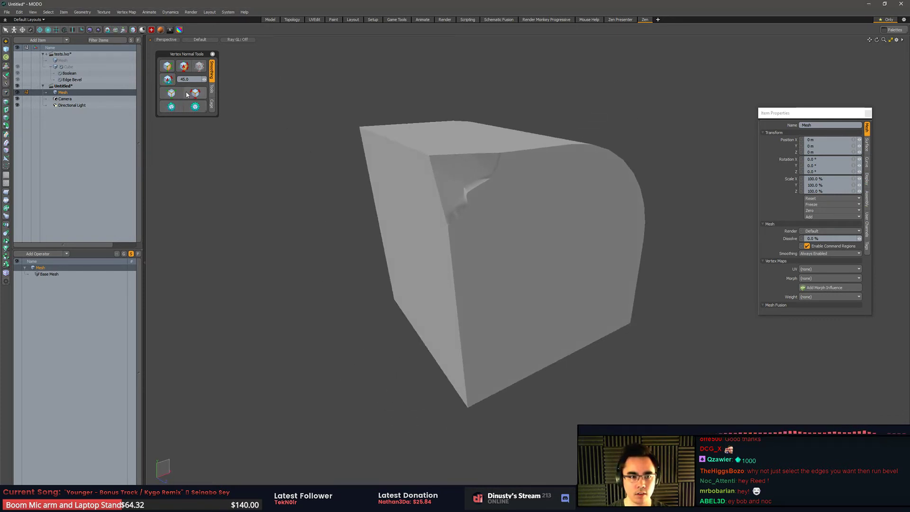
Try smoothing all vertex normals of the pasted mesh, and reapply the angle-based smoothing at 45.0
{"action": "left_click", "coordinate": [168, 81]}
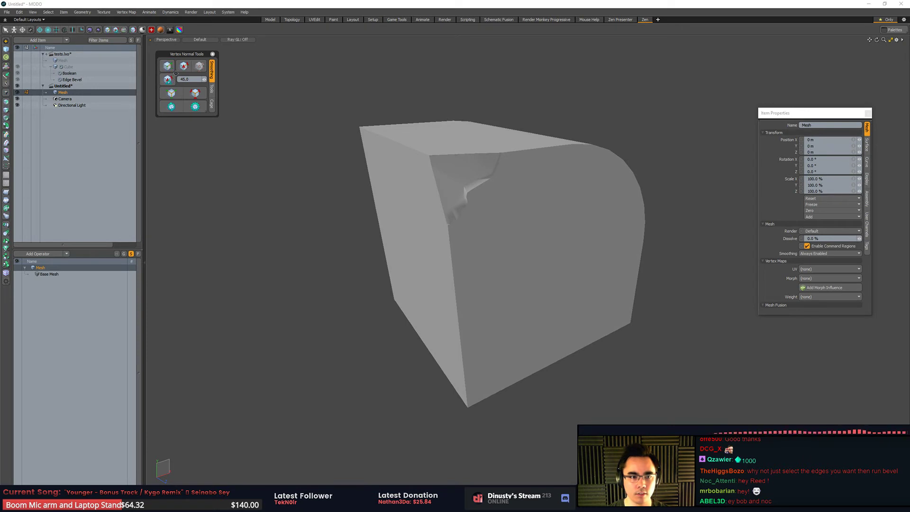
{"action": "left_click", "coordinate": [171, 69]}
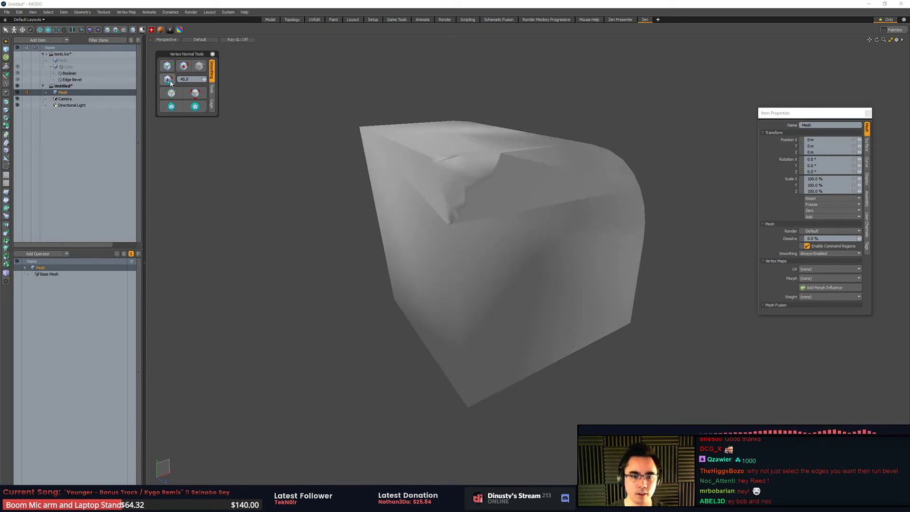
{"action": "left_click", "coordinate": [170, 81]}
{"action": "left_click_drag", "start_coordinate": [356, 81], "coordinate": [496, 249], "text": "alt"}
Leave the Untitled scene without saving its changes and return to the tests.lxo scene
{"action": "right_click", "coordinate": [73, 90]}
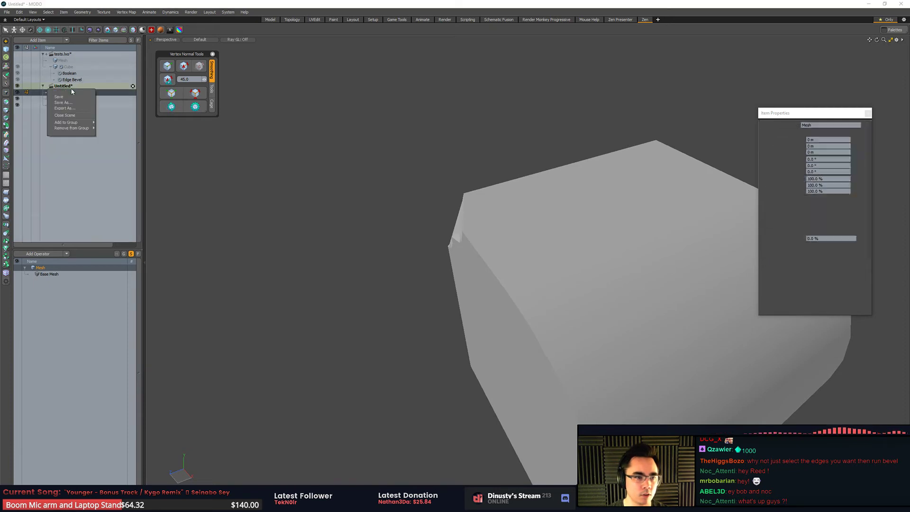
{"action": "left_click", "coordinate": [71, 115]}
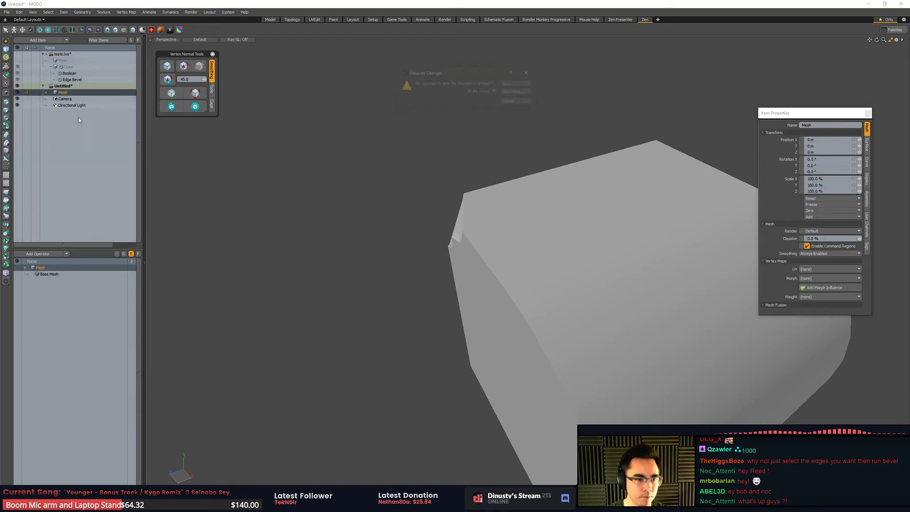
{"action": "left_click", "coordinate": [518, 93]}
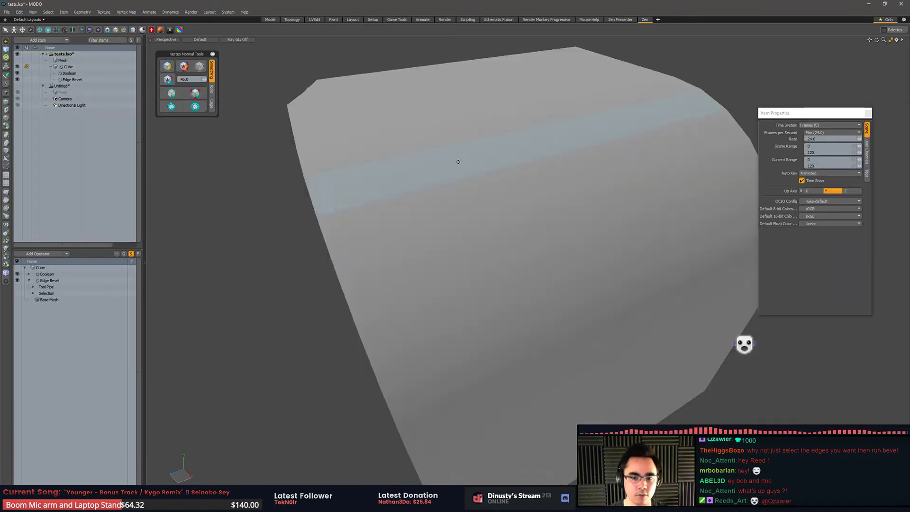
Show the rock-shaped Mesh item of tests.lxo again and select it for editing
{"action": "mouse_move", "coordinate": [545, 158]}
{"action": "middle_mouse_down"}
{"action": "mouse_move", "coordinate": [521, 201]}
{"action": "mouse_move", "coordinate": [501, 206]}
{"action": "mouse_move", "coordinate": [506, 161]}
{"action": "middle_mouse_up"}
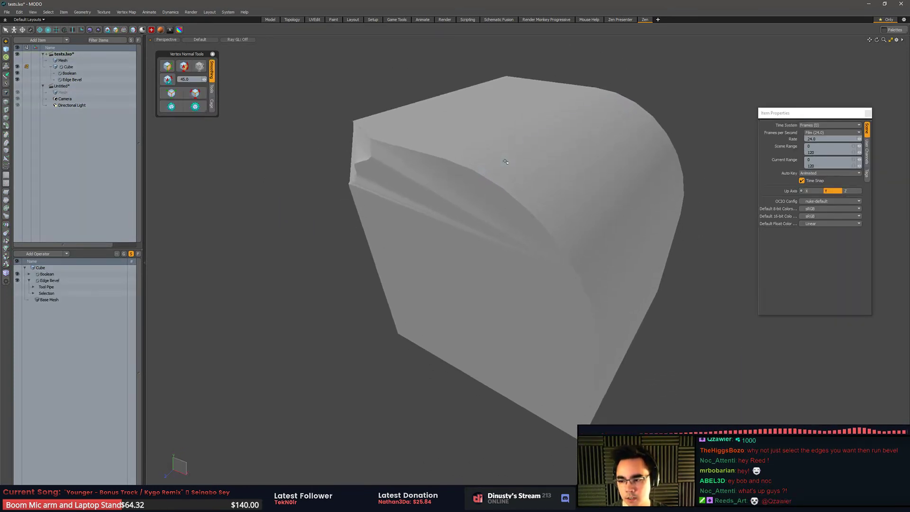
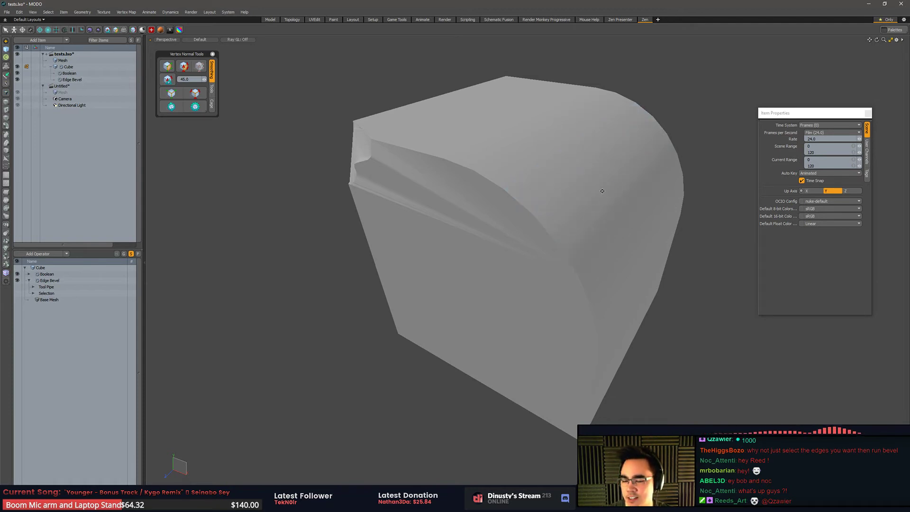
{"action": "middle_click_drag", "start_coordinate": [600, 192], "coordinate": [560, 224]}
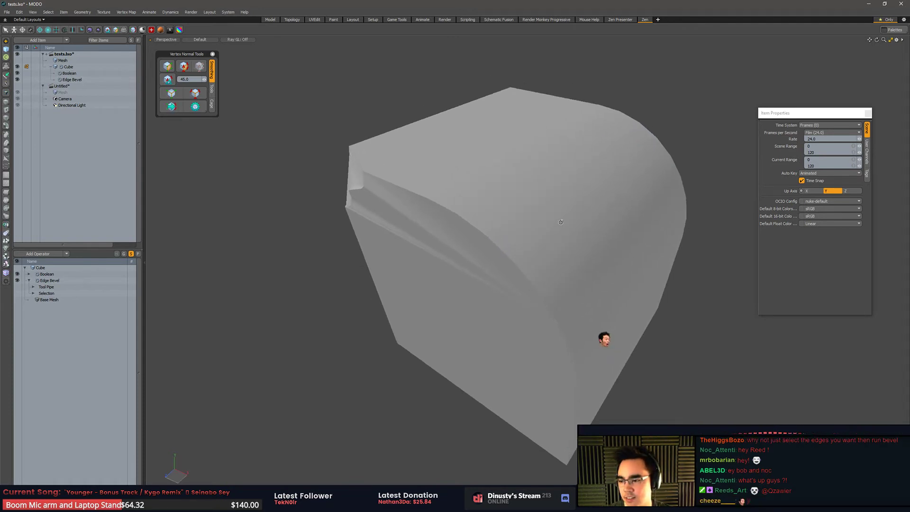
{"action": "middle_click_drag", "start_coordinate": [537, 213], "coordinate": [543, 233]}
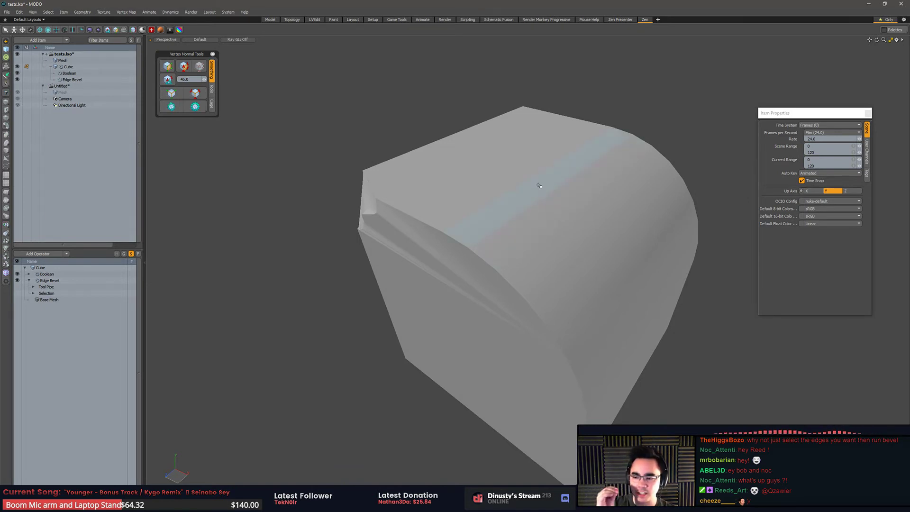
{"action": "middle_click_drag", "start_coordinate": [525, 35], "coordinate": [410, 142]}
{"action": "left_click", "coordinate": [64, 60]}
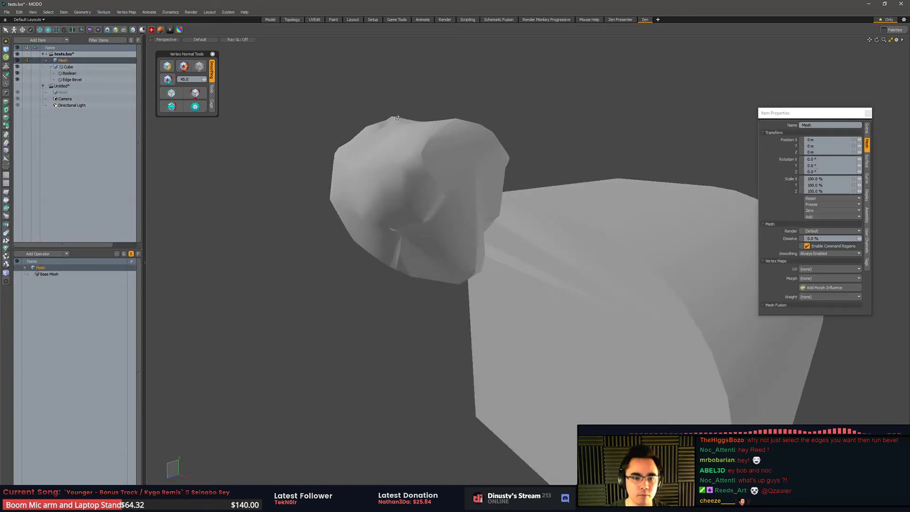
Try to move a single polygon on the upper side of the rock-shaped mesh upward, and undo the move
{"action": "double_click", "coordinate": [441, 154]}
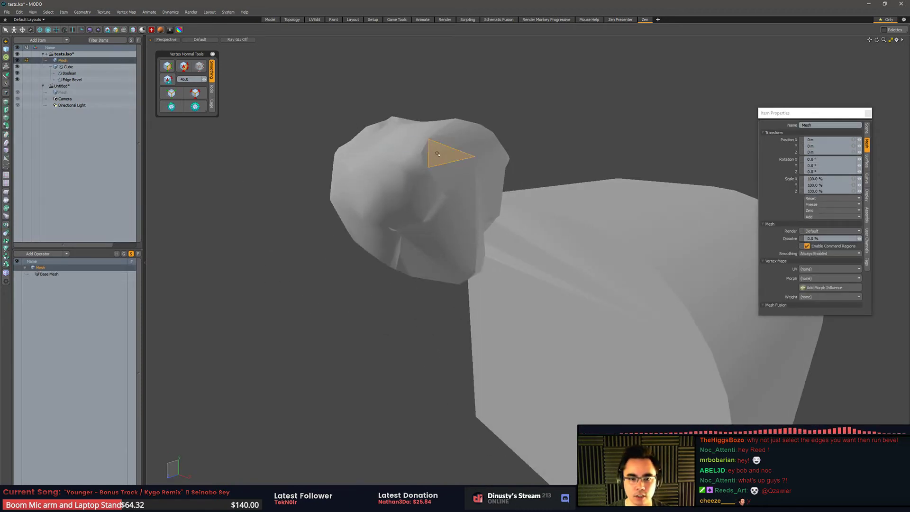
{"action": "left_click", "coordinate": [598, 138]}
{"action": "left_click_drag", "start_coordinate": [453, 159], "coordinate": [430, 171], "text": "alt"}
{"action": "left_click", "coordinate": [423, 149]}
{"action": "key", "text": "w"}
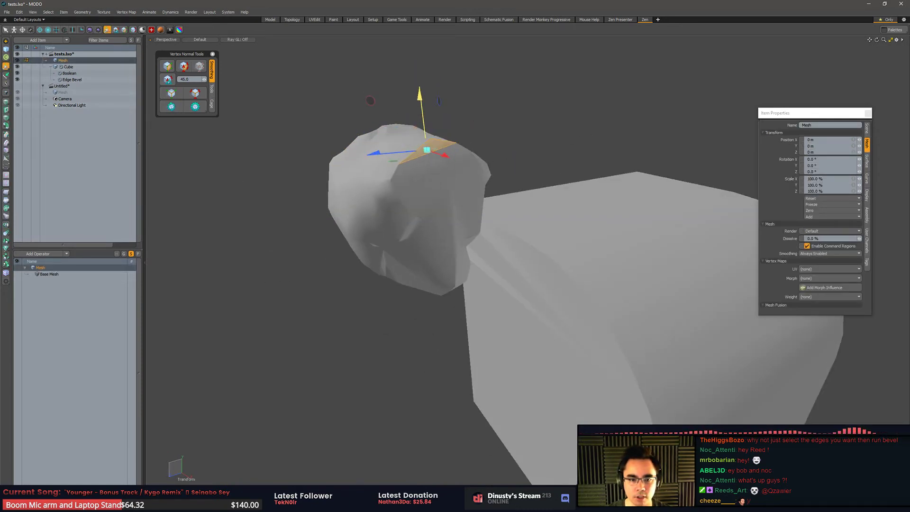
{"action": "left_click_drag", "start_coordinate": [420, 94], "coordinate": [420, 71]}
{"action": "key", "text": "ctrl+z"}
{"action": "left_click", "coordinate": [524, 112]}
{"action": "mouse_move", "coordinate": [524, 112]}
{"action": "left_mouse_down", "text": "alt"}
{"action": "mouse_move", "coordinate": [516, 160]}
{"action": "mouse_move", "coordinate": [474, 140]}
{"action": "left_mouse_up", "text": "alt"}
{"action": "key", "text": "q"}
{"action": "left_click", "coordinate": [499, 146]}
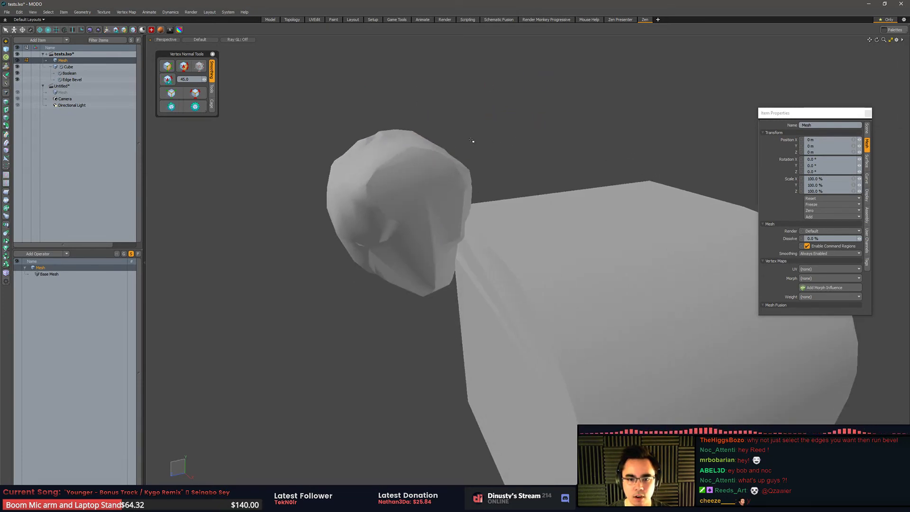
Switch the viewport shading to Wireframe
{"action": "key", "text": "ctrl+2"}
{"action": "left_click", "coordinate": [464, 105]}
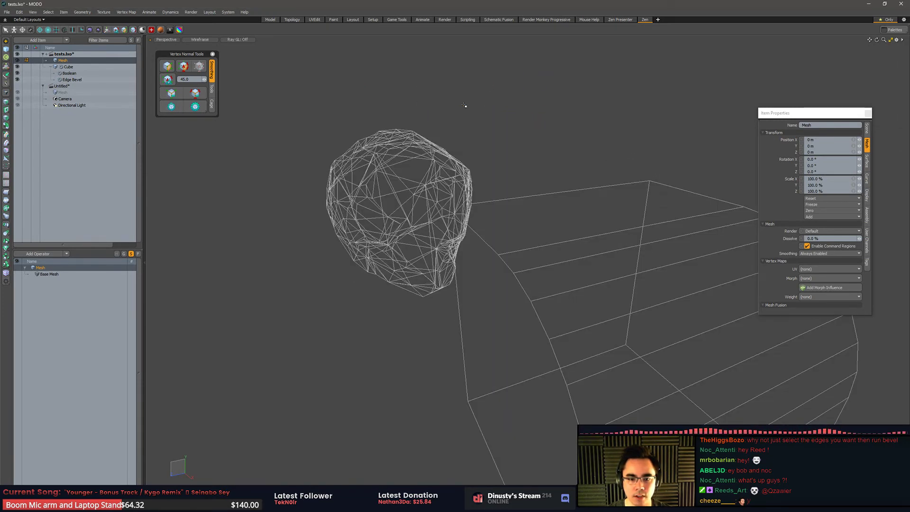
Return the viewport to Default shading and set the active meshes' shading style to Wireframe
{"action": "key", "text": "ctrl+2"}
{"action": "left_click", "coordinate": [468, 131]}
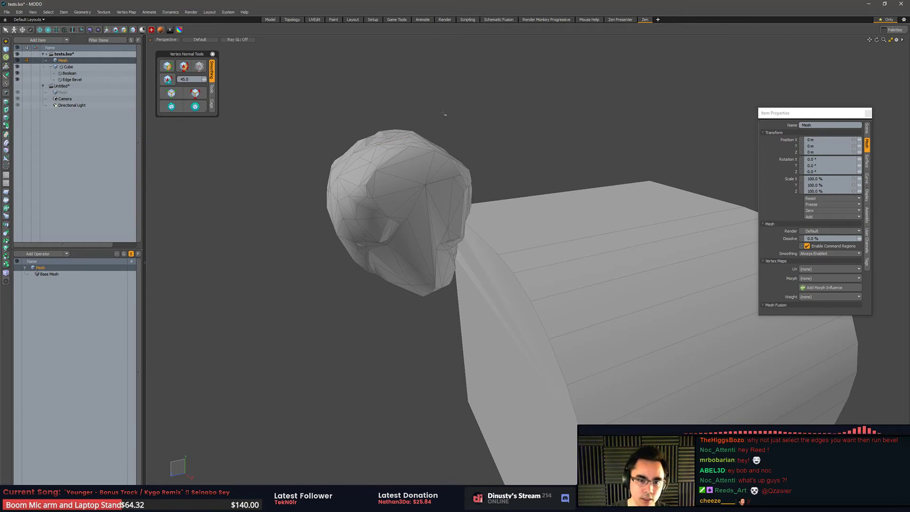
{"action": "key", "text": "o"}
{"action": "left_click", "coordinate": [514, 130]}
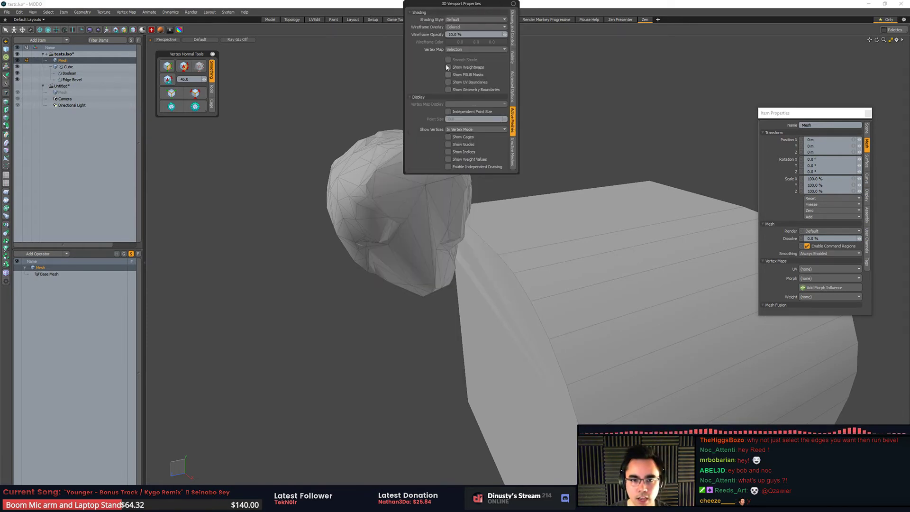
{"action": "left_click", "coordinate": [474, 20]}
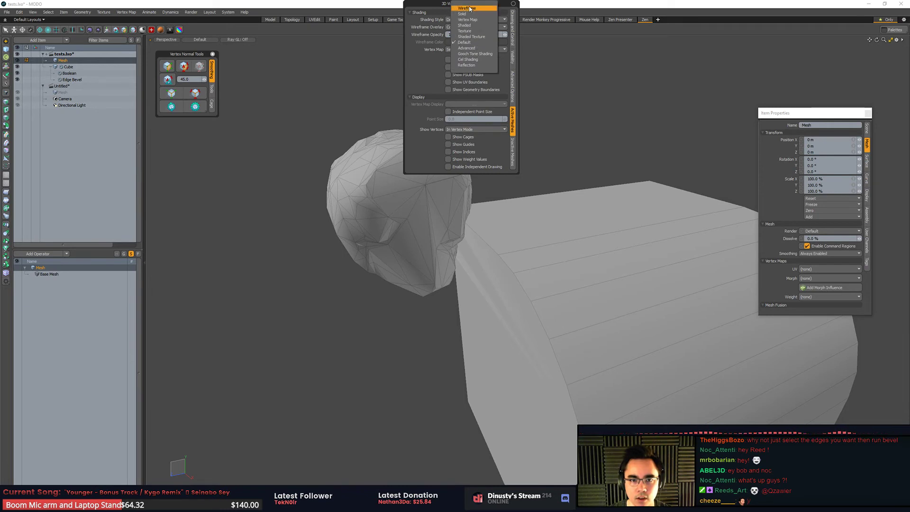
{"action": "left_click", "coordinate": [472, 8]}
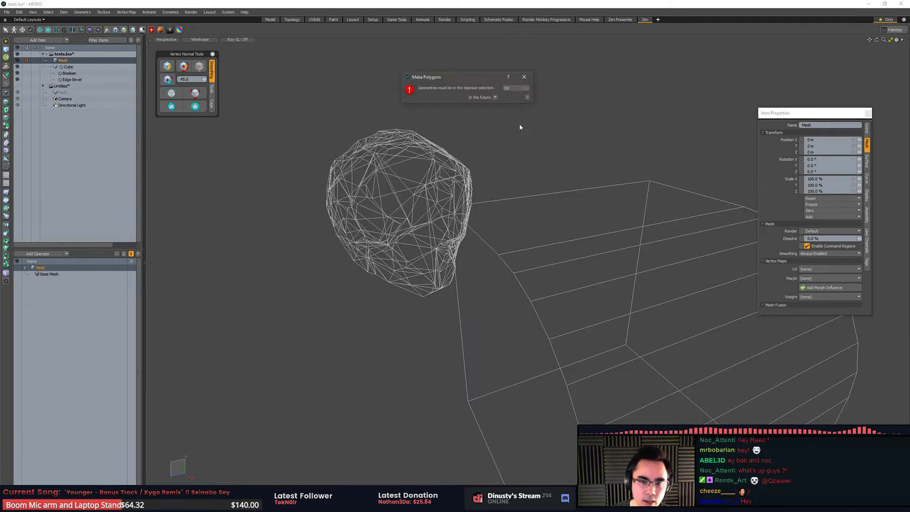
Turn off Make Inactive Same as Active and set the inactive meshes' shading style to Default
{"action": "key", "text": "o"}
{"action": "left_click", "coordinate": [575, 197]}
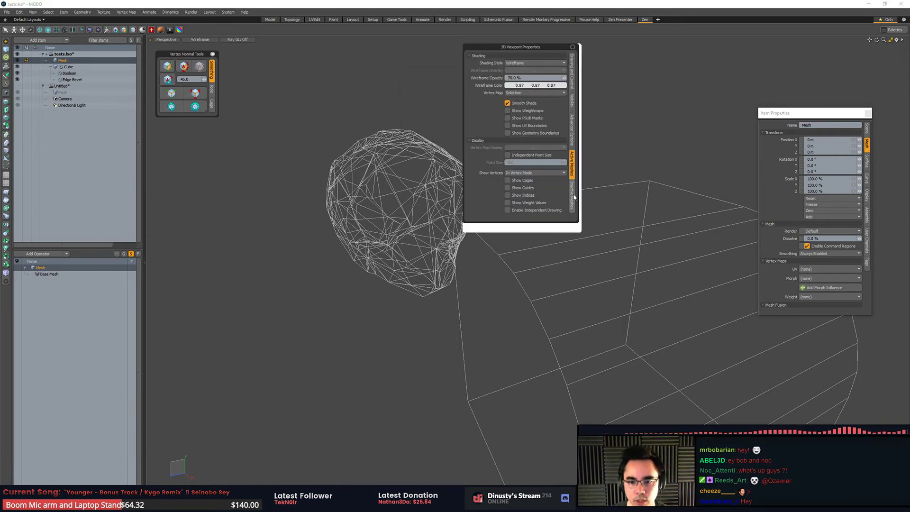
{"action": "left_click", "coordinate": [544, 64]}
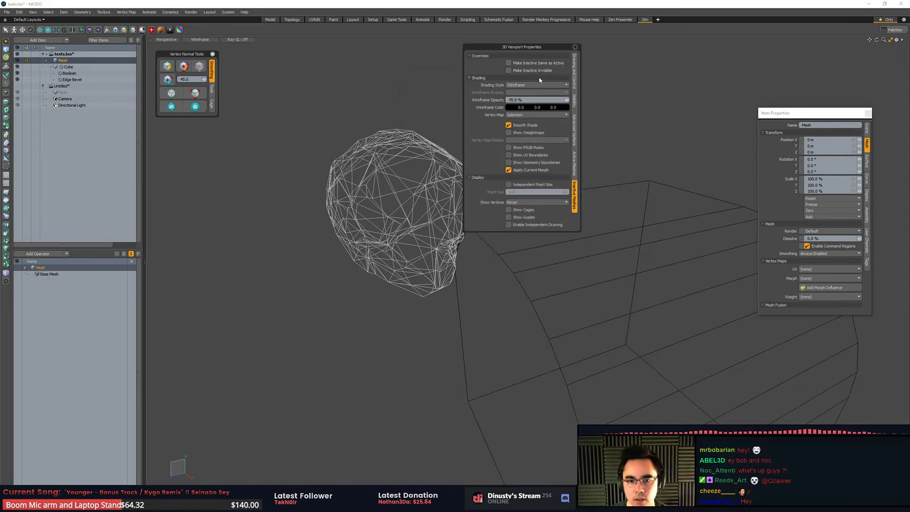
{"action": "left_click", "coordinate": [539, 84]}
{"action": "left_click", "coordinate": [536, 118]}
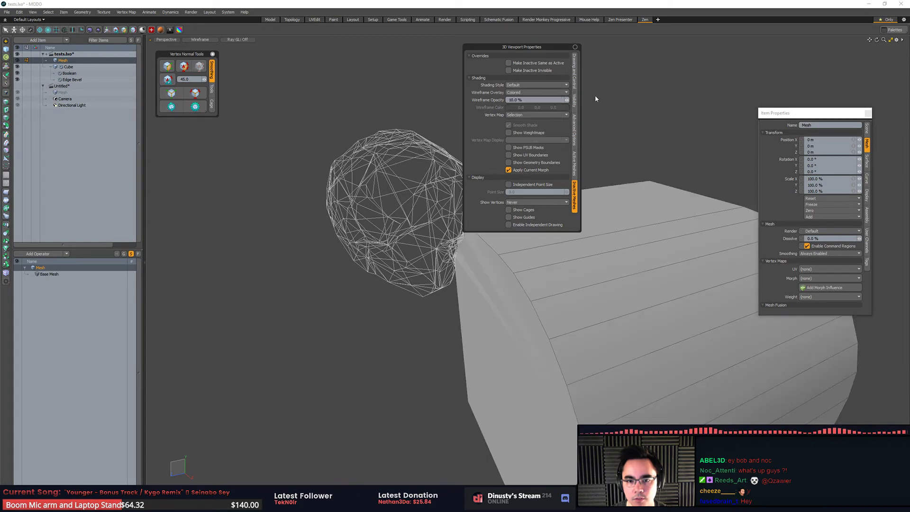
{"action": "left_click", "coordinate": [596, 98]}
Try to pull one polygon at the top of the wireframe rock upward, and undo the edit
{"action": "left_click_drag", "start_coordinate": [518, 105], "coordinate": [451, 138], "text": "alt"}
{"action": "left_click", "coordinate": [422, 170]}
{"action": "left_click", "coordinate": [394, 148]}
{"action": "key", "text": "w"}
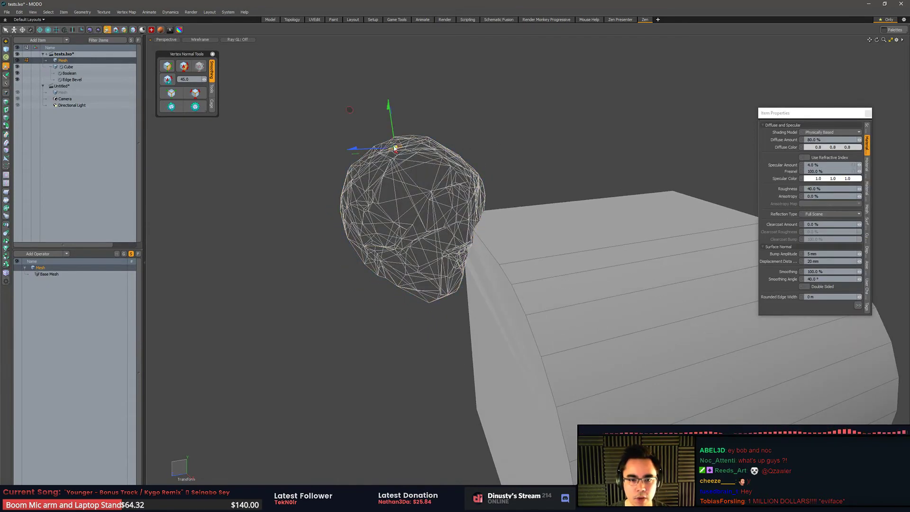
{"action": "left_click_drag", "start_coordinate": [395, 148], "coordinate": [390, 135]}
{"action": "key", "text": "ctrl+z"}
{"action": "key", "text": "ctrl+z"}
{"action": "key", "text": "ctrl+z"}
Move and rotate the rock's polygons with the Transform tool so they cut into another upper corner of the cube
{"action": "left_click_drag", "start_coordinate": [479, 149], "coordinate": [552, 162], "text": "alt"}
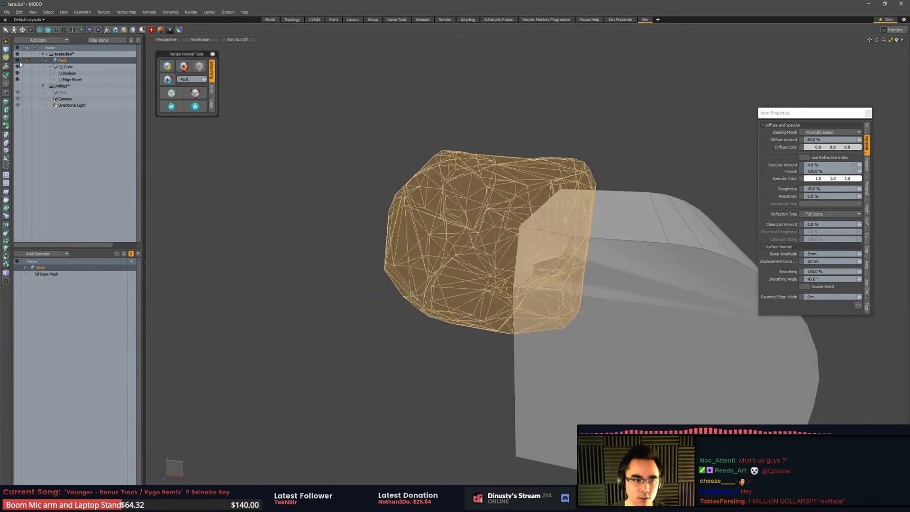
{"action": "left_click_drag", "start_coordinate": [493, 228], "coordinate": [586, 225], "text": "alt"}
{"action": "scroll", "coordinate": [585, 224], "scroll_direction": "up", "scroll_amount": 3}
{"action": "key", "text": "y"}
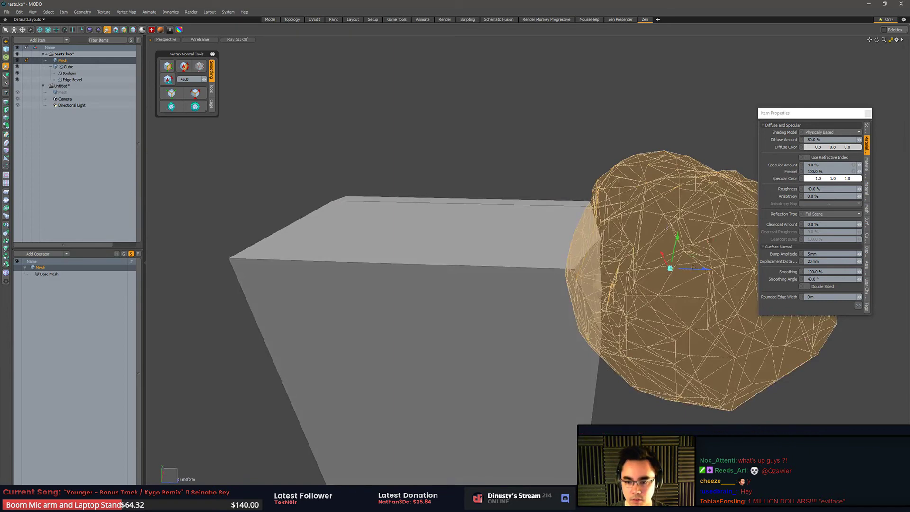
{"action": "left_click_drag", "start_coordinate": [694, 268], "coordinate": [536, 256]}
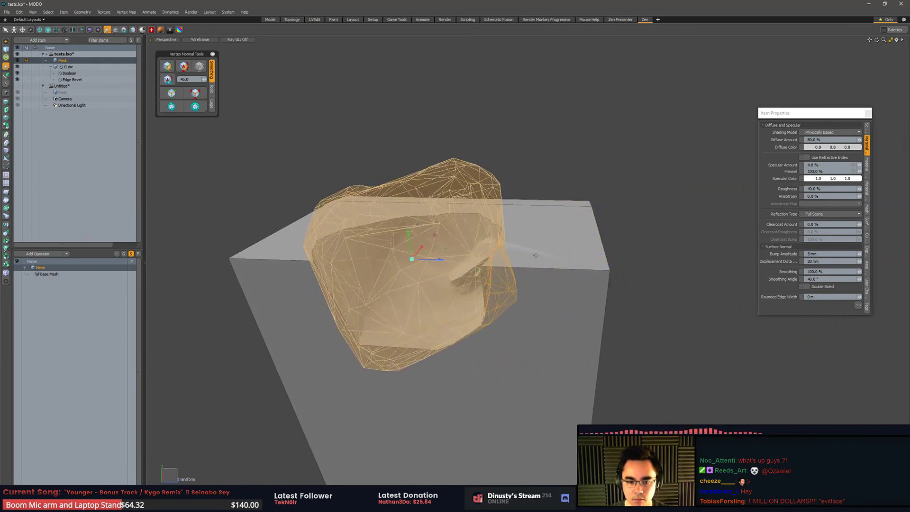
{"action": "left_click_drag", "start_coordinate": [452, 242], "coordinate": [565, 126]}
{"action": "key", "text": "space"}
{"action": "left_click", "coordinate": [476, 155]}
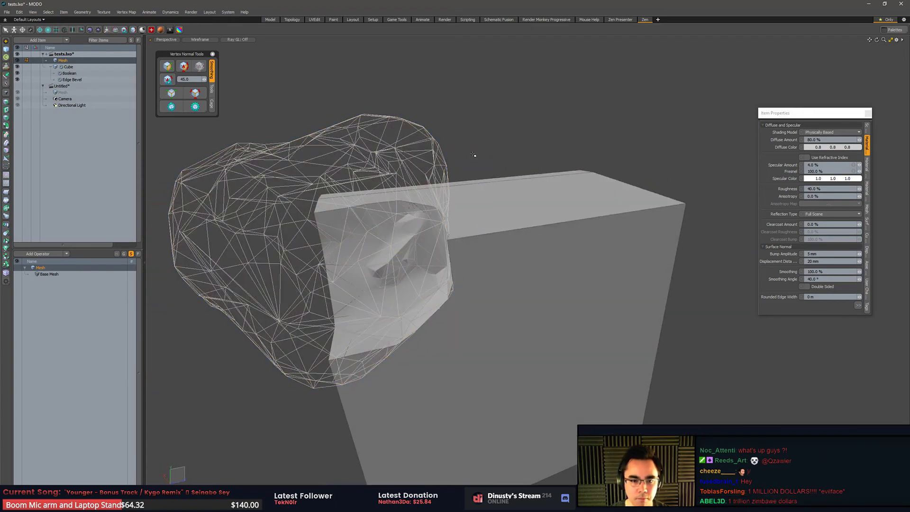
Switch to Items selection mode and change to the Model layout
{"action": "left_click_drag", "start_coordinate": [475, 154], "coordinate": [559, 228], "text": "alt"}
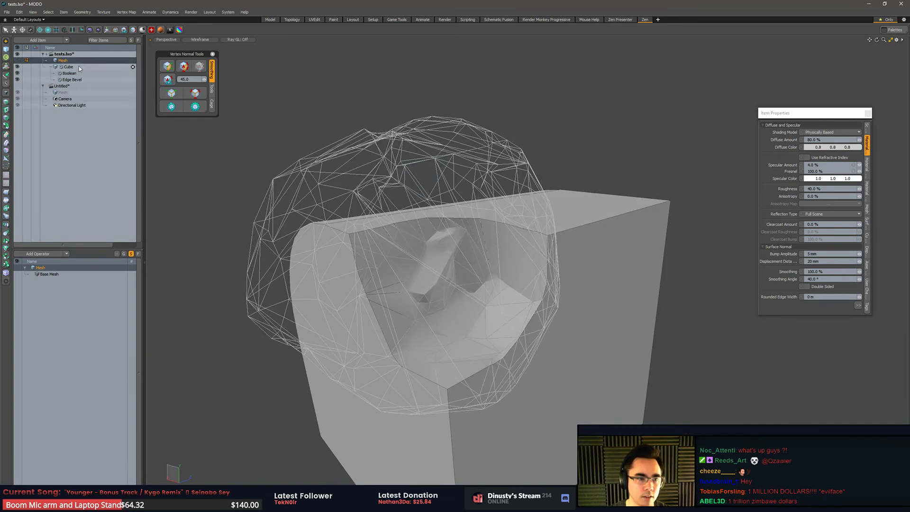
{"action": "key", "text": "5"}
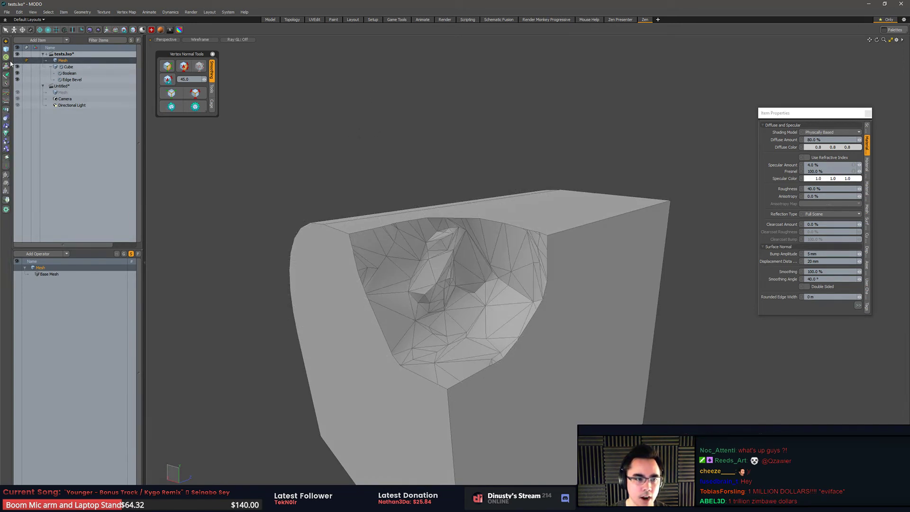
{"action": "key", "text": "ctrl+Tab"}
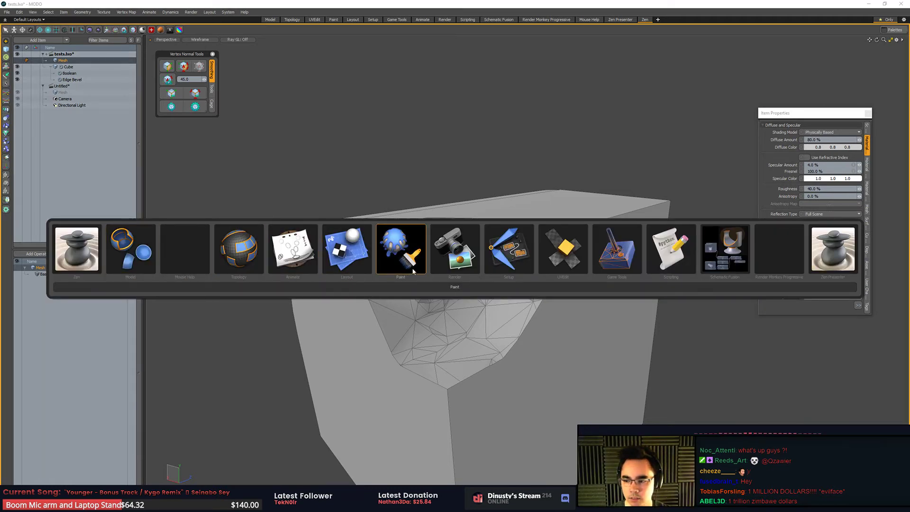
{"action": "left_click", "coordinate": [136, 252]}
Close the floating Item Properties window and inspect the chipped corner of the cube
{"action": "left_click_drag", "start_coordinate": [336, 203], "coordinate": [246, 223], "text": "alt"}
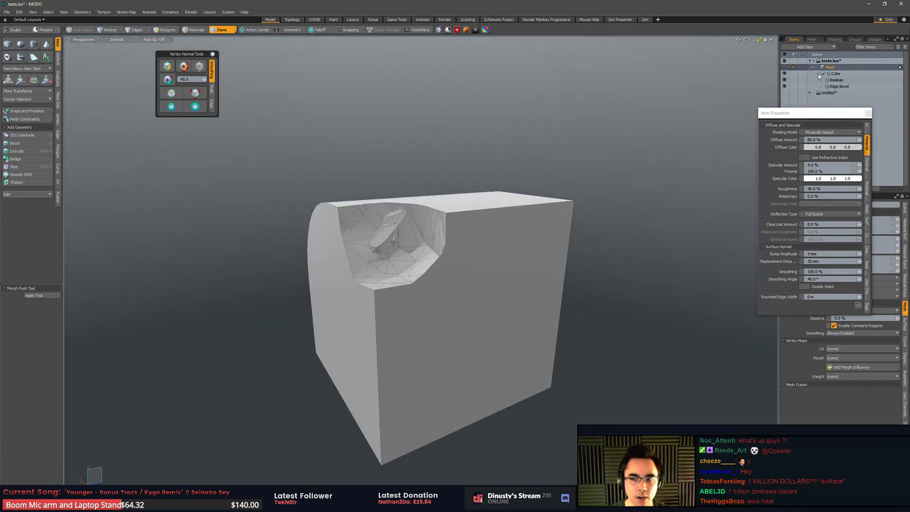
{"action": "left_click_drag", "start_coordinate": [853, 114], "coordinate": [747, 127]}
{"action": "left_click", "coordinate": [766, 122]}
{"action": "left_click_drag", "start_coordinate": [679, 163], "coordinate": [662, 170], "text": "alt"}
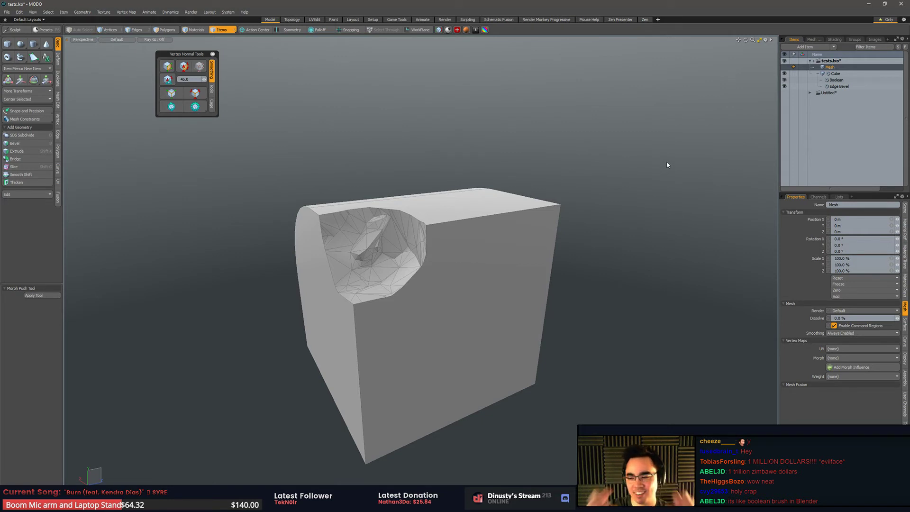
{"action": "left_click_drag", "start_coordinate": [556, 180], "coordinate": [611, 201], "text": "alt"}
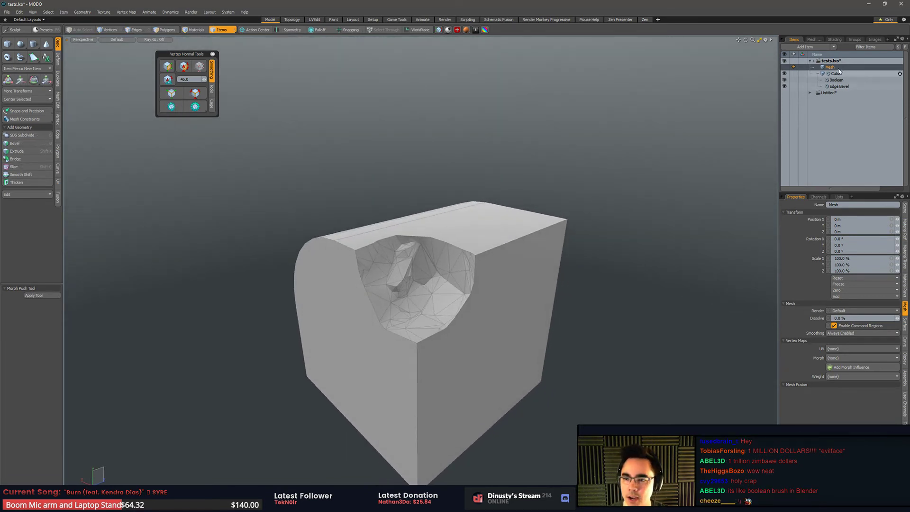
Move the rock-shaped Mesh item about 161 mm along Z to the far end of the cube's upper edge
{"action": "key", "text": "w"}
{"action": "left_click_drag", "start_coordinate": [403, 165], "coordinate": [456, 167], "text": "alt"}
{"action": "left_click_drag", "start_coordinate": [467, 299], "coordinate": [630, 300]}
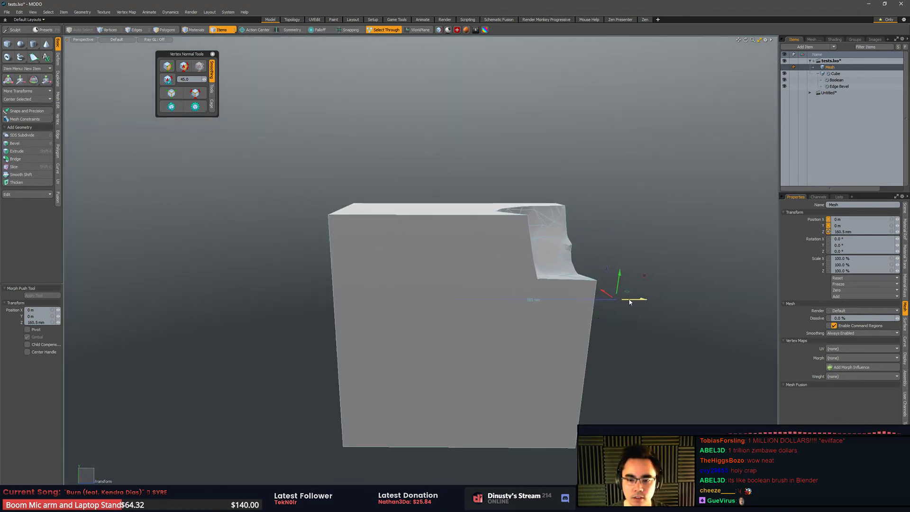
{"action": "left_click_drag", "start_coordinate": [607, 270], "coordinate": [615, 295], "text": "alt"}
Select all connected polygons of the rock-shaped mesh in Polygons mode
{"action": "key", "text": "3"}
{"action": "double_click", "coordinate": [568, 192]}
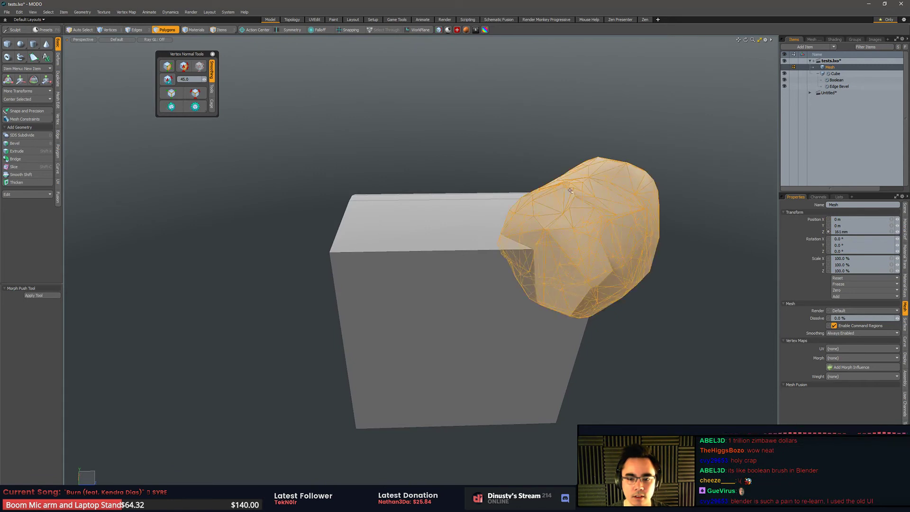
{"action": "left_click_drag", "start_coordinate": [580, 191], "coordinate": [349, 168], "text": "alt"}
Set the Model layout viewport to Wireframe shading and turn off Make Inactive Same as Active
{"action": "left_click", "coordinate": [121, 40]}
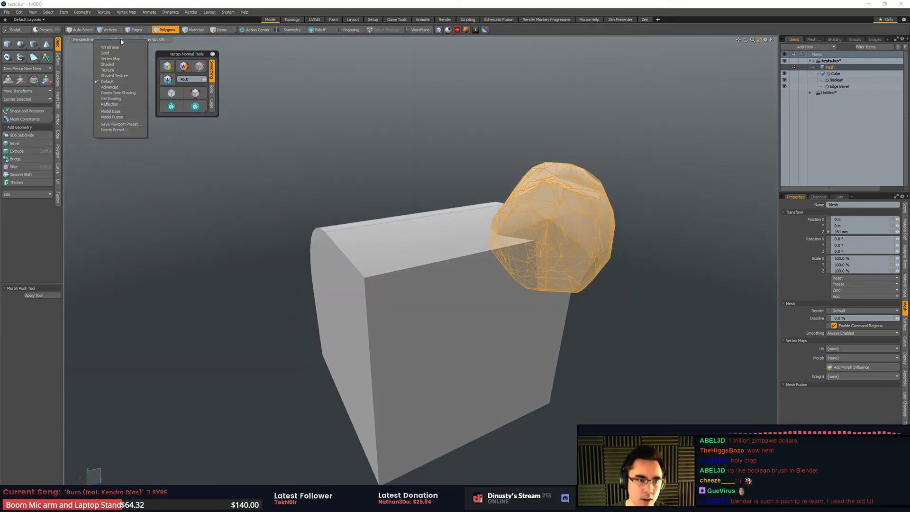
{"action": "left_click", "coordinate": [369, 125]}
{"action": "left_click_drag", "start_coordinate": [369, 124], "coordinate": [370, 143], "text": "alt"}
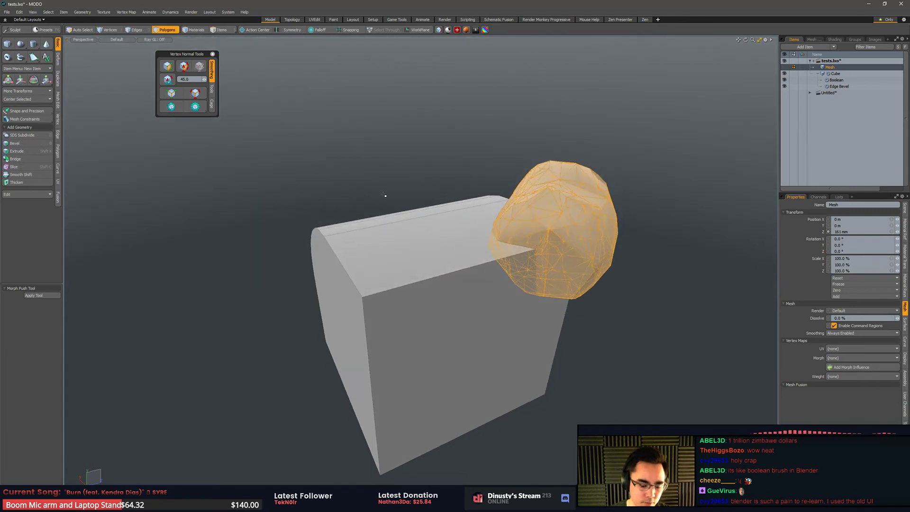
{"action": "key", "text": "ctrl+2"}
{"action": "key", "text": "ctrl+3"}
{"action": "key", "text": "ctrl+2"}
{"action": "left_click", "coordinate": [378, 156]}
{"action": "left_click_drag", "start_coordinate": [425, 177], "coordinate": [424, 185], "text": "ctrl+alt"}
{"action": "key", "text": "o"}
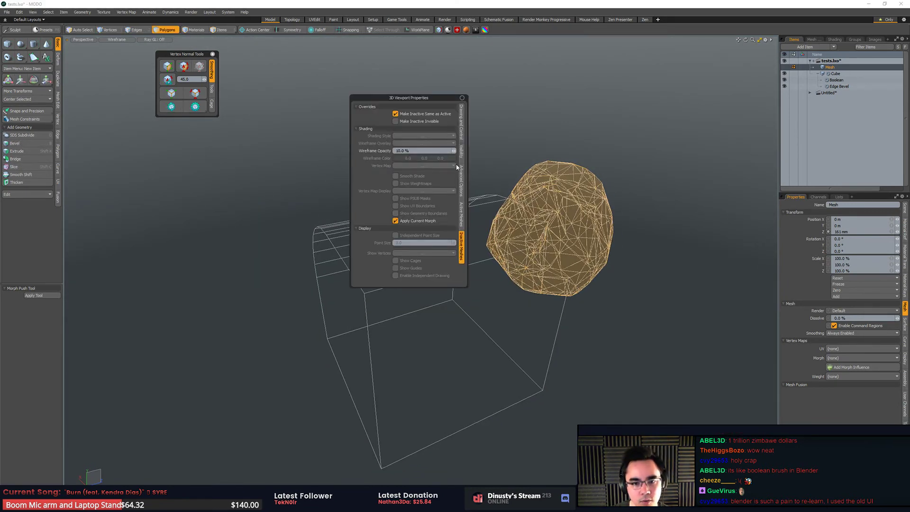
{"action": "left_click", "coordinate": [418, 114]}
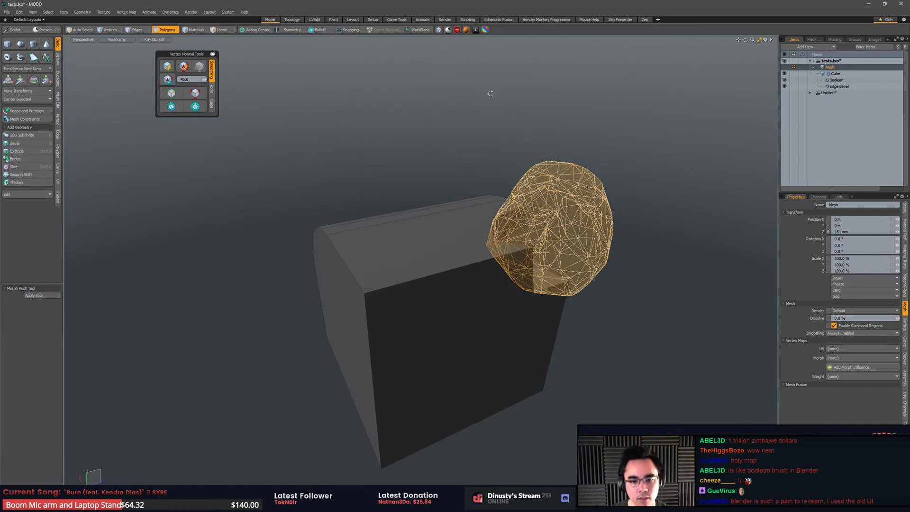
{"action": "mouse_move", "coordinate": [398, 142]}
{"action": "left_mouse_down", "text": "alt"}
{"action": "mouse_move", "coordinate": [370, 175]}
{"action": "mouse_move", "coordinate": [390, 200]}
{"action": "mouse_move", "coordinate": [382, 192]}
{"action": "left_mouse_up", "text": "alt"}
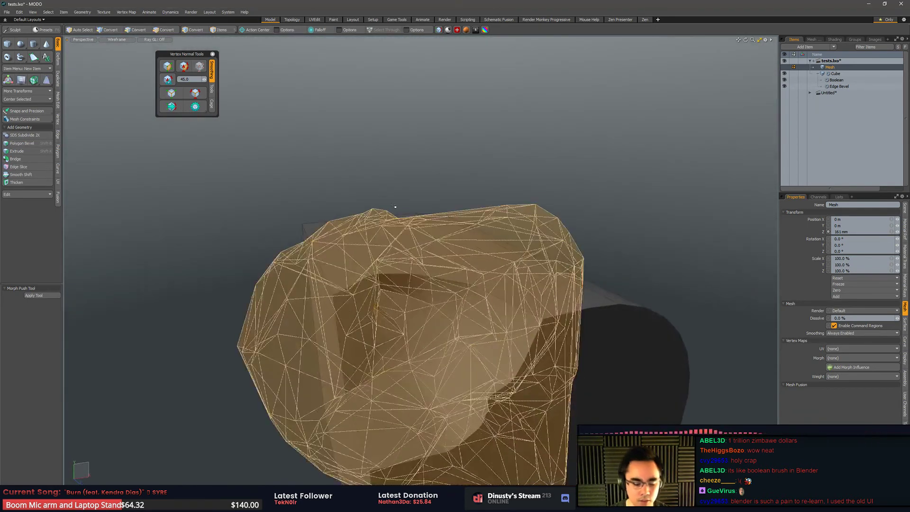
Change the inactive meshes' shading style from Shaded to Default
{"action": "key", "text": "o"}
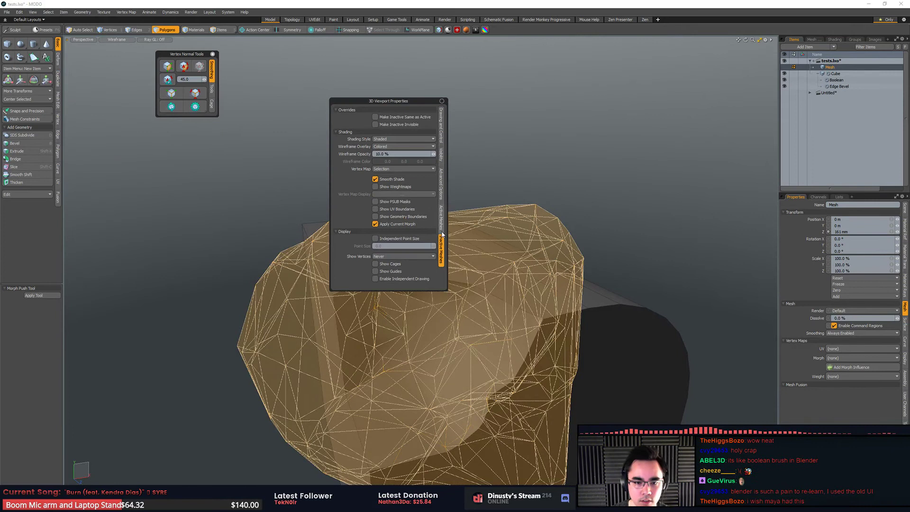
{"action": "left_click", "coordinate": [398, 132]}
{"action": "left_click", "coordinate": [399, 131]}
{"action": "left_click", "coordinate": [397, 139]}
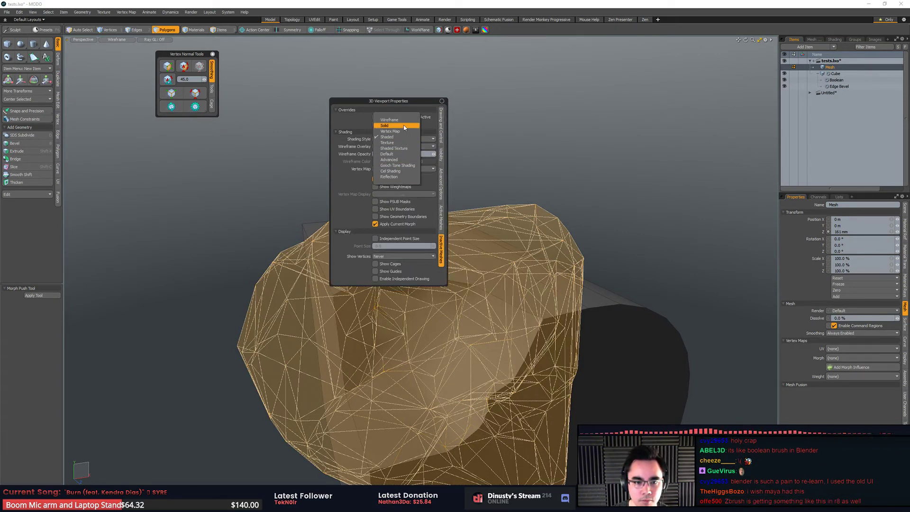
{"action": "left_click", "coordinate": [406, 154]}
Move the selected rock polygons deeper into the cube's upper edge and check the cut up close
{"action": "mouse_move", "coordinate": [488, 58]}
{"action": "left_mouse_down", "text": "alt"}
{"action": "mouse_move", "coordinate": [493, 150]}
{"action": "mouse_move", "coordinate": [533, 143]}
{"action": "left_mouse_up", "text": "alt"}
{"action": "key", "text": "w"}
{"action": "left_click_drag", "start_coordinate": [544, 201], "coordinate": [317, 138]}
{"action": "key", "text": "q"}
{"action": "key", "text": "ctrl+s"}
{"action": "key", "text": "w"}
{"action": "left_click_drag", "start_coordinate": [323, 157], "coordinate": [540, 165], "text": "alt"}
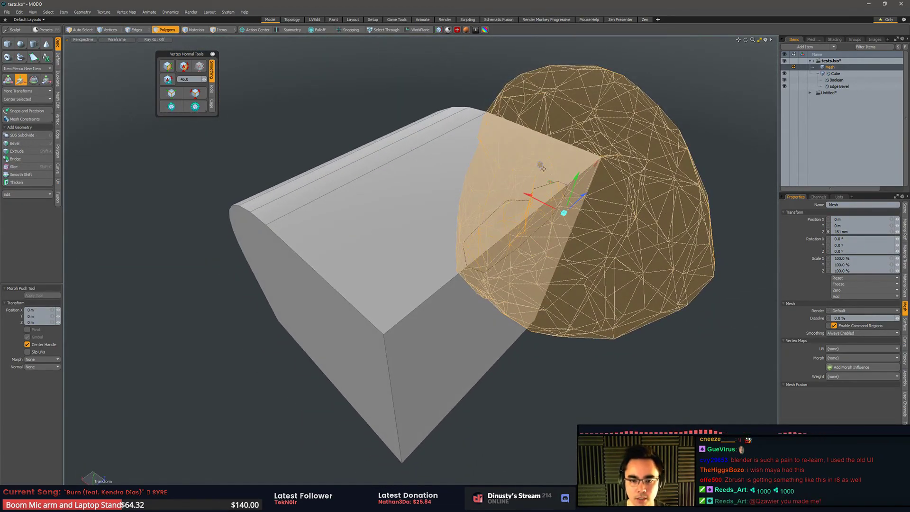
{"action": "left_click_drag", "start_coordinate": [547, 196], "coordinate": [496, 237], "text": "alt"}
{"action": "scroll", "coordinate": [517, 237], "scroll_direction": "up", "scroll_amount": 3}
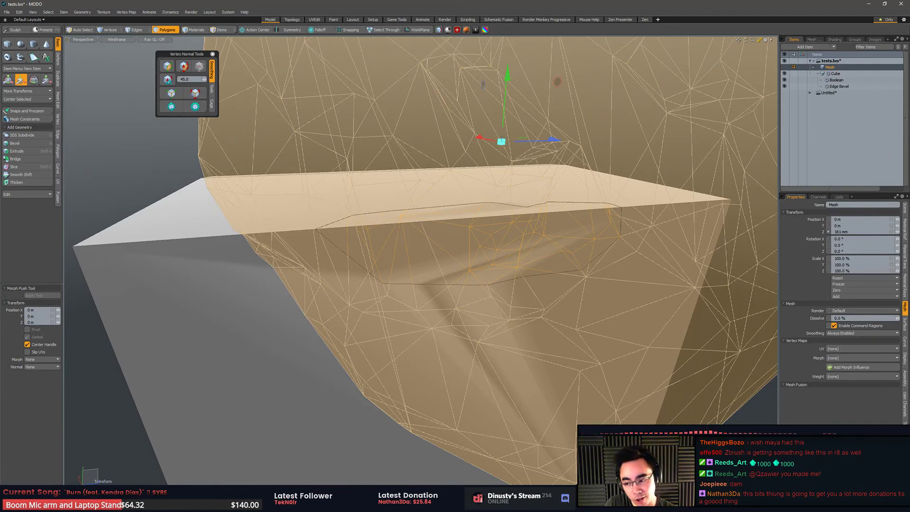
{"action": "scroll", "coordinate": [572, 265], "scroll_direction": "down", "scroll_amount": 5}
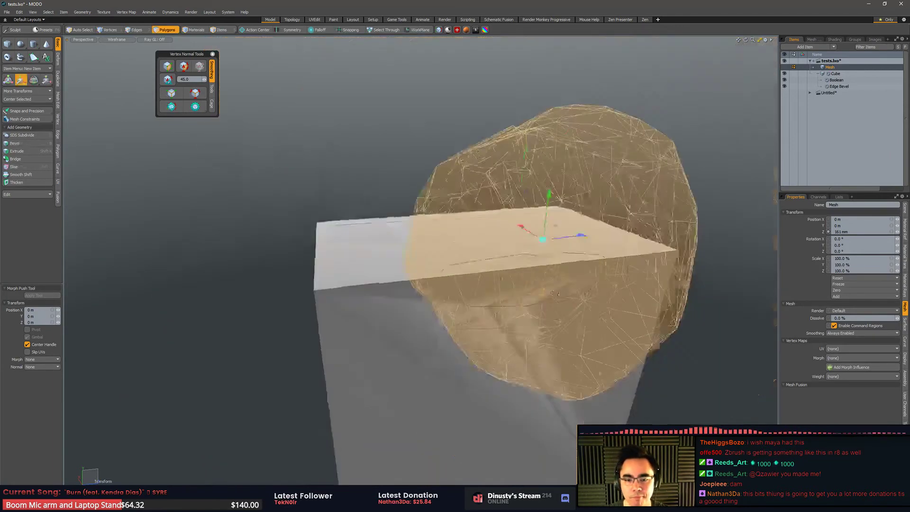
Duplicate the rock's polygons and place the copy at the neighbouring upper corner of the cube
{"action": "left_click_drag", "start_coordinate": [585, 187], "coordinate": [362, 260]}
{"action": "key", "text": "e"}
{"action": "key", "text": "w"}
{"action": "left_click_drag", "start_coordinate": [362, 260], "coordinate": [506, 276], "text": "alt"}
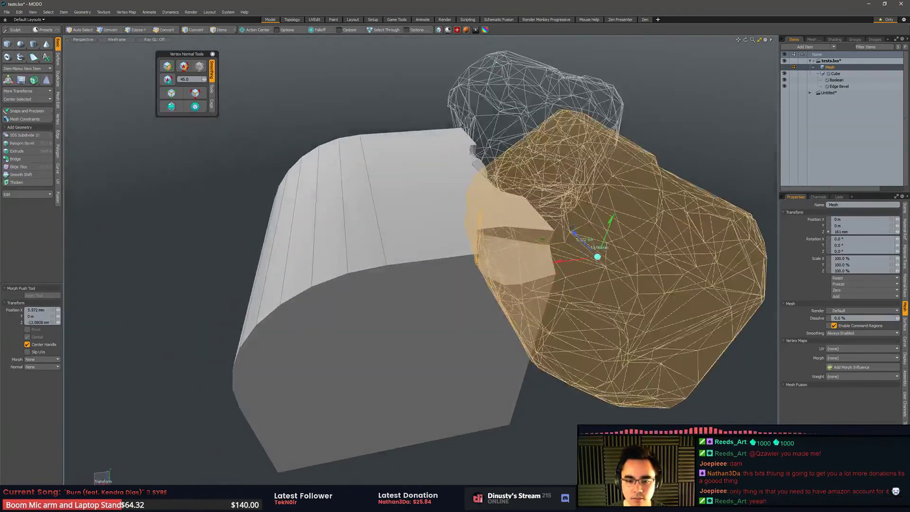
Refine the position and rotation of the rock copy so it chips the corner, and deselect it
{"action": "key", "text": "q"}
{"action": "key", "text": "w"}
{"action": "left_click_drag", "start_coordinate": [543, 244], "coordinate": [559, 273]}
{"action": "key", "text": "e"}
{"action": "key", "text": "w"}
{"action": "left_click_drag", "start_coordinate": [480, 231], "coordinate": [507, 229]}
{"action": "key", "text": "q"}
{"action": "left_click", "coordinate": [712, 337]}
Shift the whole rock Mesh item along Z in Items mode to relocate both chips, and deselect it
{"action": "left_click_drag", "start_coordinate": [678, 318], "coordinate": [407, 234], "text": "alt"}
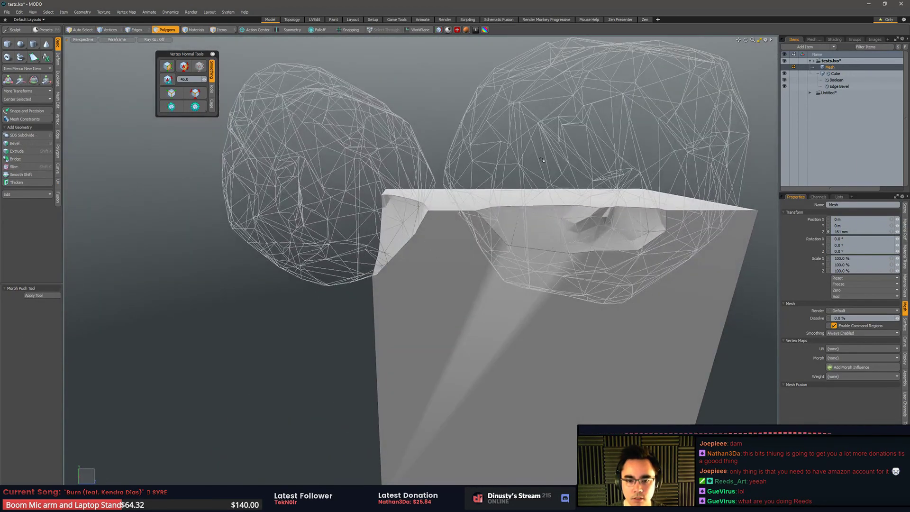
{"action": "key", "text": "5"}
{"action": "left_click_drag", "start_coordinate": [524, 173], "coordinate": [454, 179], "text": "alt"}
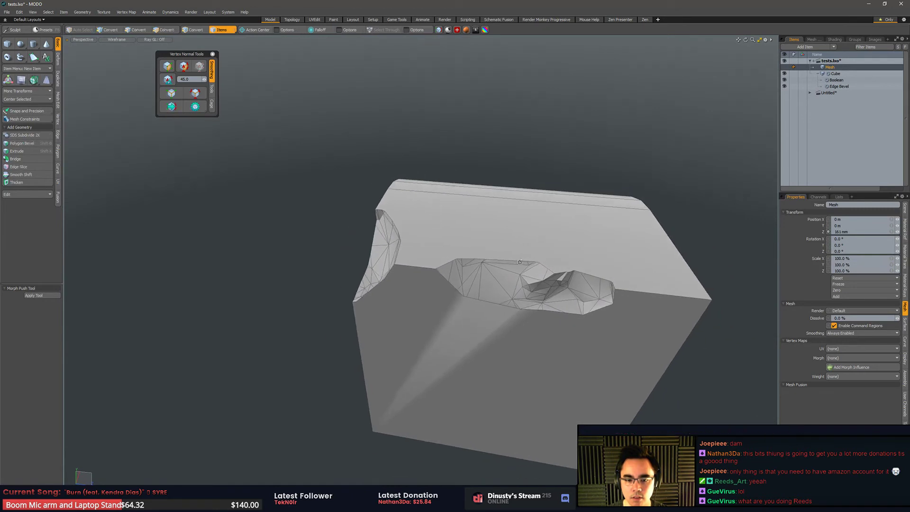
{"action": "key", "text": "w"}
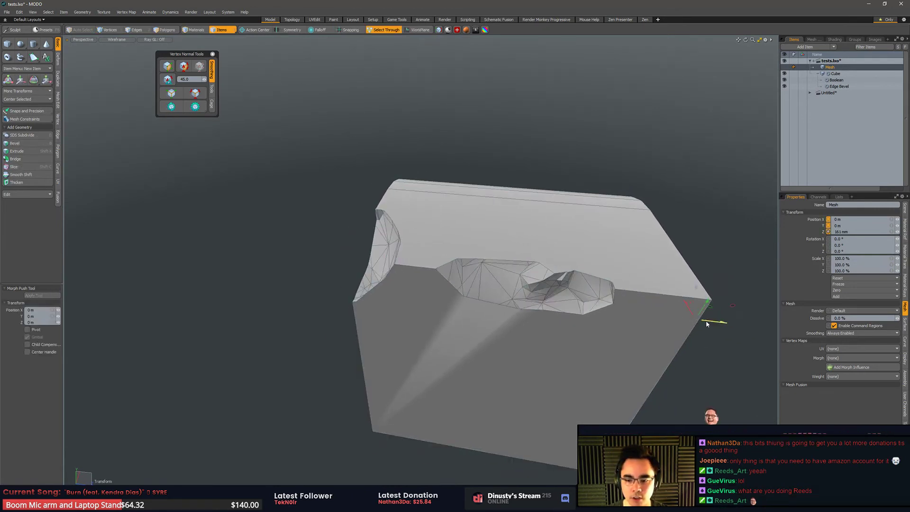
{"action": "mouse_move", "coordinate": [710, 322]}
{"action": "left_mouse_down"}
{"action": "mouse_move", "coordinate": [700, 321]}
{"action": "mouse_move", "coordinate": [776, 328]}
{"action": "mouse_move", "coordinate": [708, 315]}
{"action": "left_mouse_up"}
{"action": "key", "text": "q"}
{"action": "left_click", "coordinate": [504, 140]}
{"action": "left_click_drag", "start_coordinate": [503, 142], "coordinate": [594, 219], "text": "alt"}
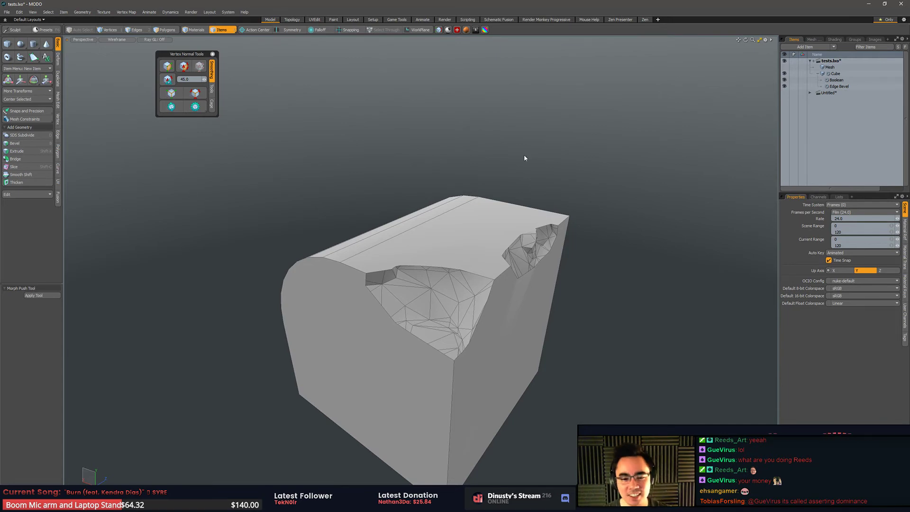
Examine the chipped cube and its Boolean and Edge Bevel settings, toggling the bevel off and on to compare
{"action": "left_click_drag", "start_coordinate": [524, 155], "coordinate": [460, 184], "text": "alt"}
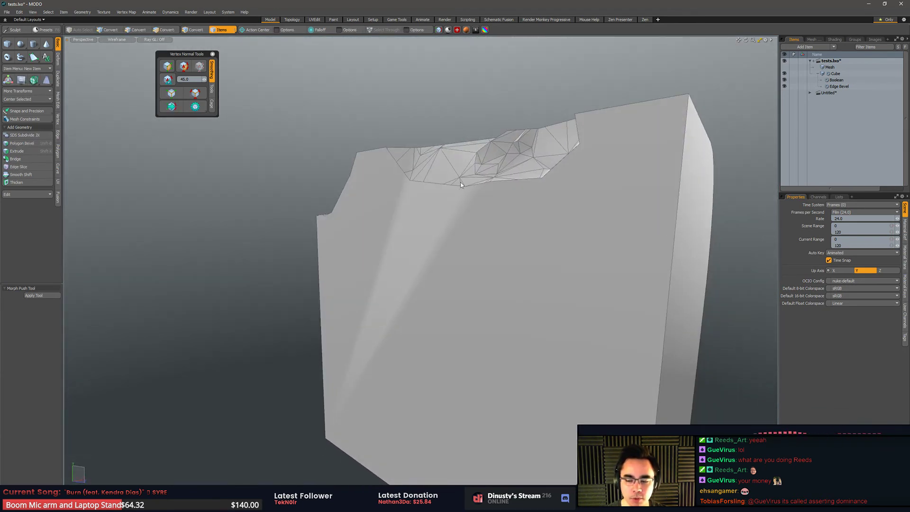
{"action": "left_click_drag", "start_coordinate": [431, 125], "coordinate": [657, 232], "text": "alt"}
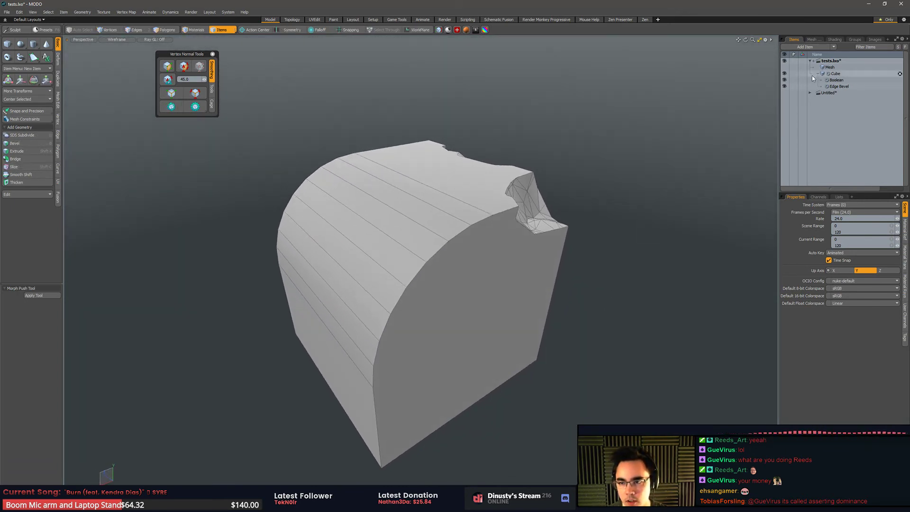
{"action": "left_click", "coordinate": [837, 80]}
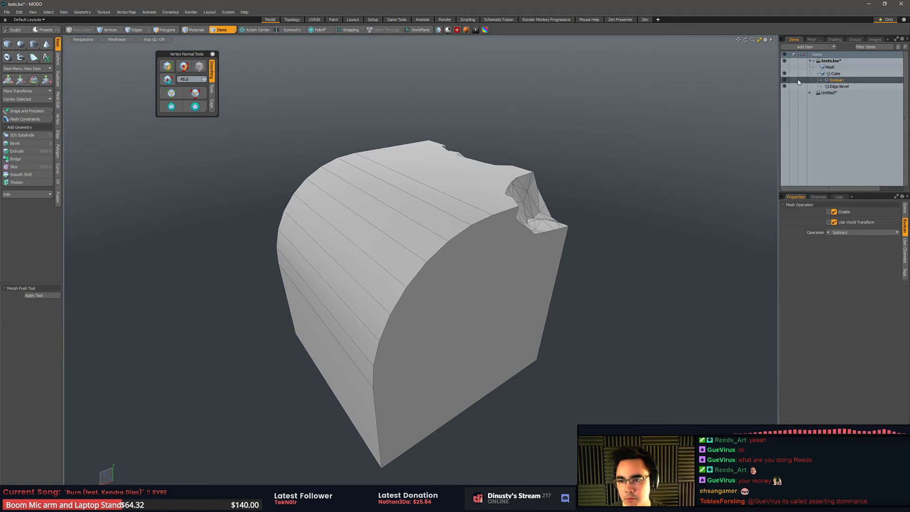
{"action": "left_click", "coordinate": [839, 87]}
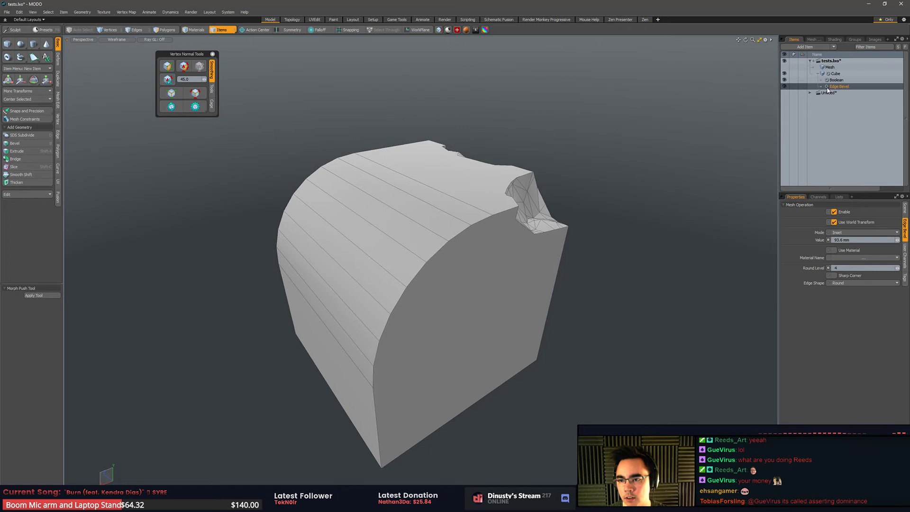
{"action": "left_click", "coordinate": [838, 215]}
{"action": "left_click", "coordinate": [839, 214]}
{"action": "left_click", "coordinate": [839, 214]}
{"action": "left_click", "coordinate": [838, 215]}
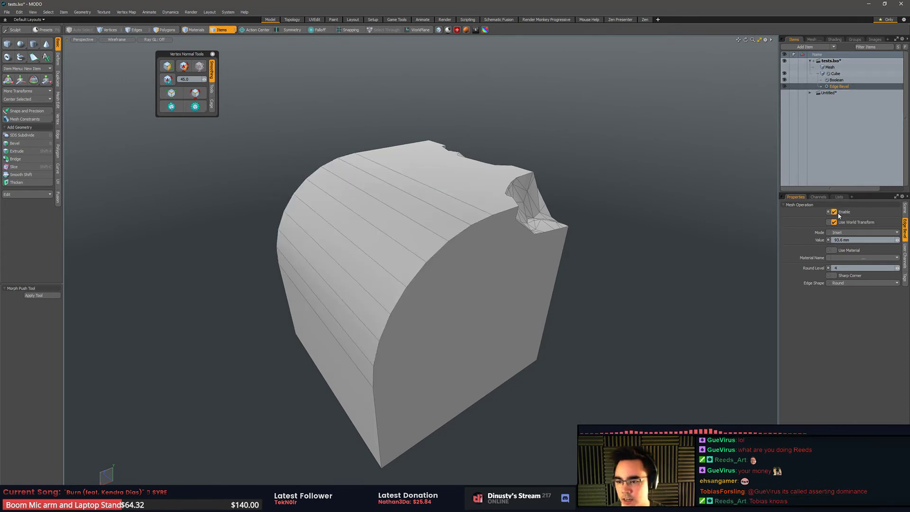
Try the Edge Bevel in Width mode at a smaller value, return it to Inset, and set its value to 72.2 mm
{"action": "left_click", "coordinate": [897, 232]}
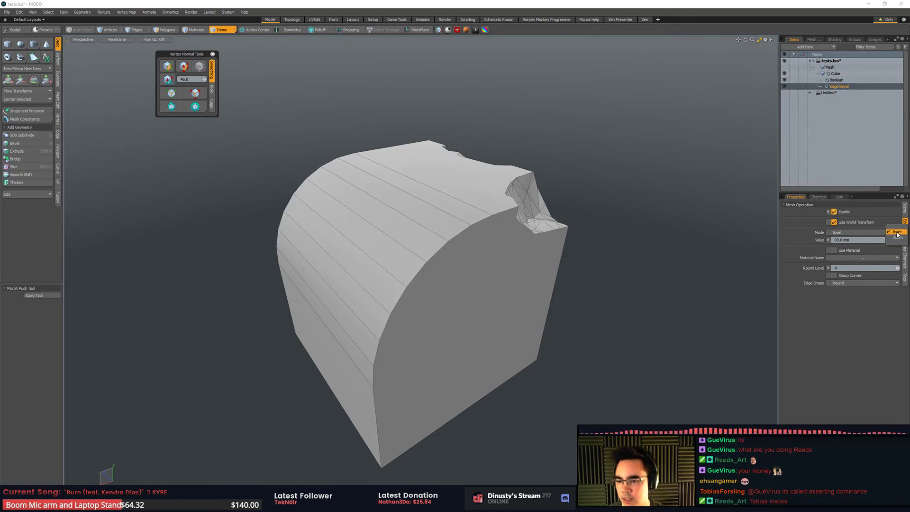
{"action": "left_click", "coordinate": [894, 238]}
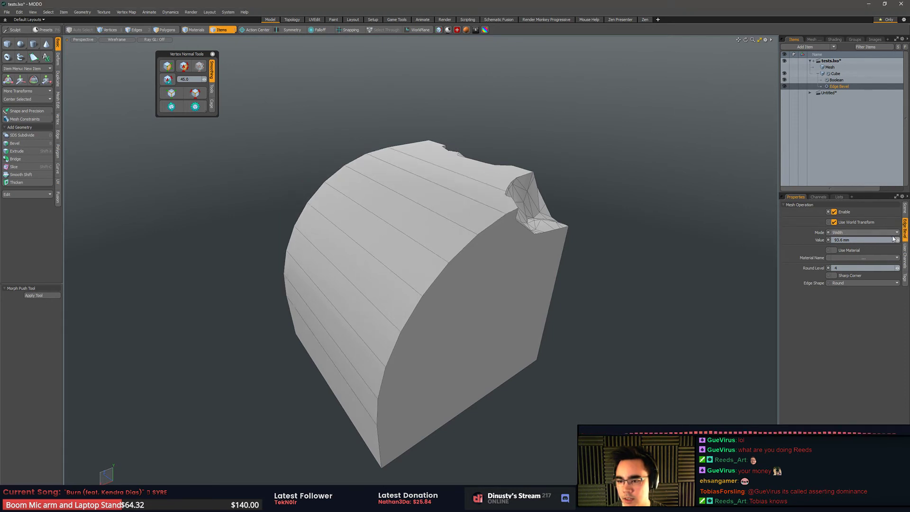
{"action": "left_click_drag", "start_coordinate": [898, 240], "coordinate": [874, 240]}
{"action": "left_click", "coordinate": [870, 233]}
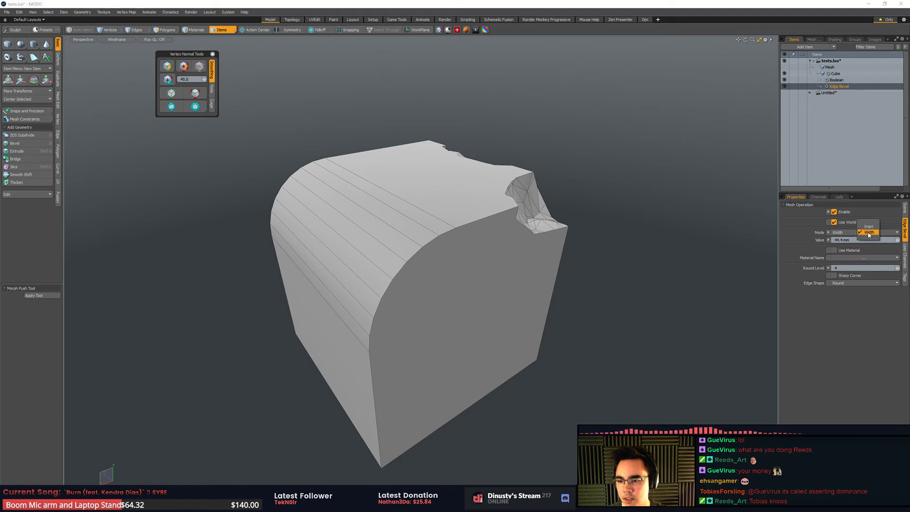
{"action": "left_click", "coordinate": [870, 226]}
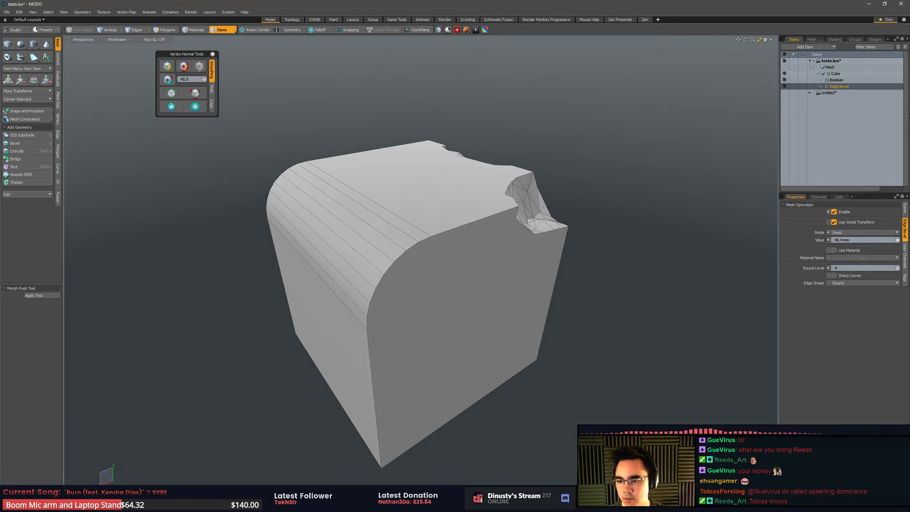
{"action": "left_click_drag", "start_coordinate": [898, 240], "coordinate": [898, 241]}
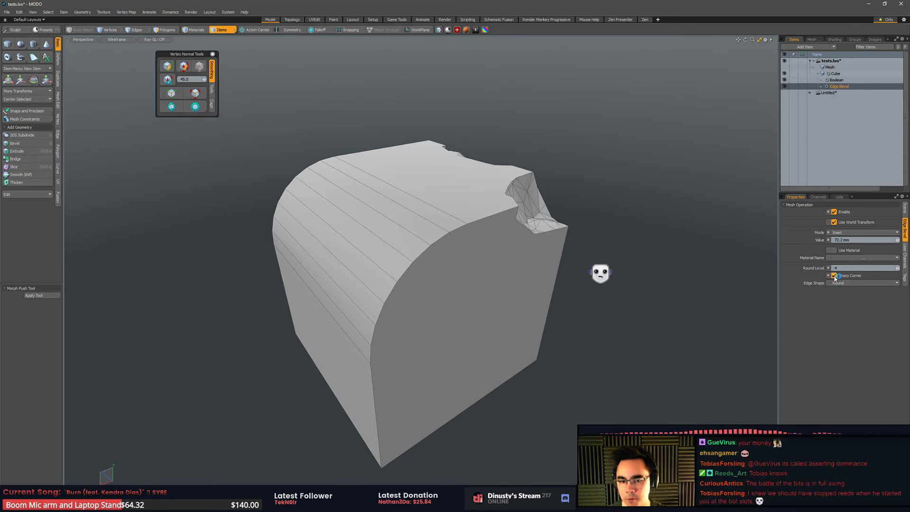
Inspect the chips on the cube and show the Cube item's stack of mesh operations
{"action": "left_click_drag", "start_coordinate": [833, 281], "coordinate": [674, 263], "text": "alt"}
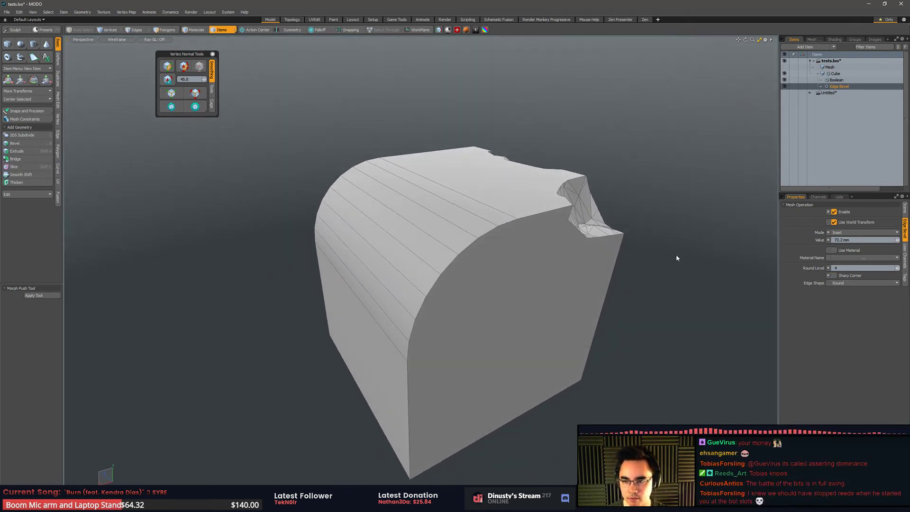
{"action": "left_click_drag", "start_coordinate": [718, 155], "coordinate": [366, 185], "text": "alt"}
{"action": "left_click", "coordinate": [836, 80]}
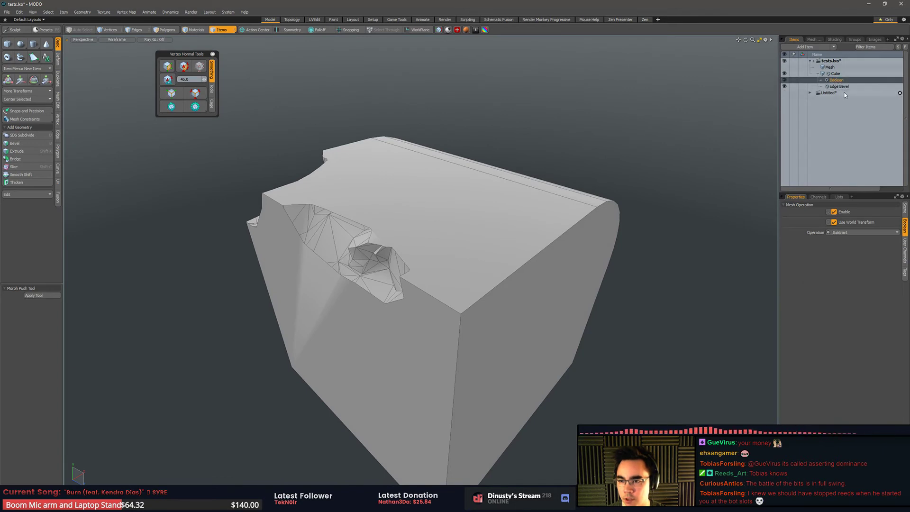
{"action": "left_click_drag", "start_coordinate": [638, 132], "coordinate": [671, 140], "text": "alt"}
{"action": "left_click", "coordinate": [848, 89]}
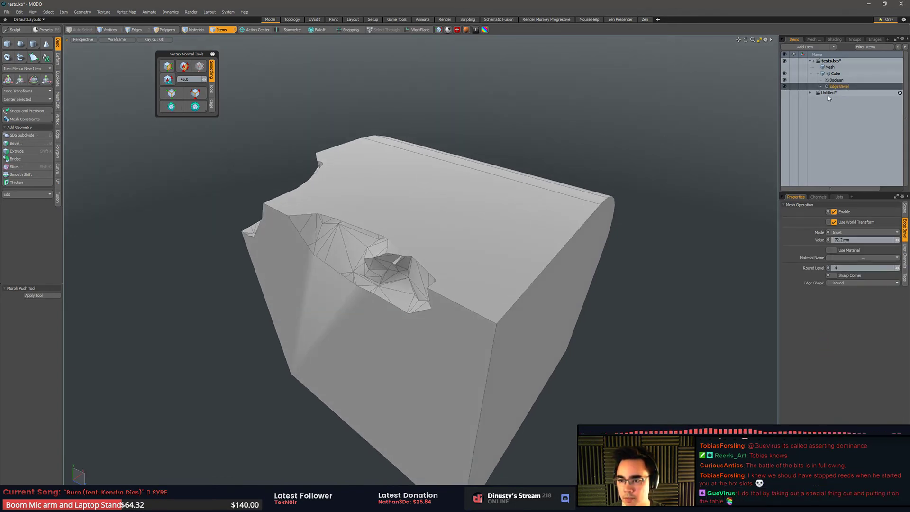
{"action": "left_click", "coordinate": [812, 40]}
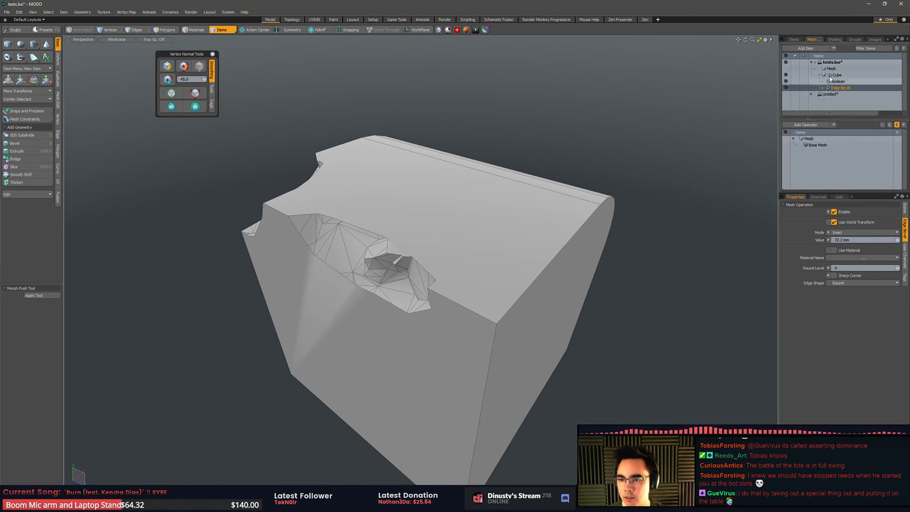
{"action": "left_click", "coordinate": [836, 70]}
{"action": "left_click", "coordinate": [814, 145]}
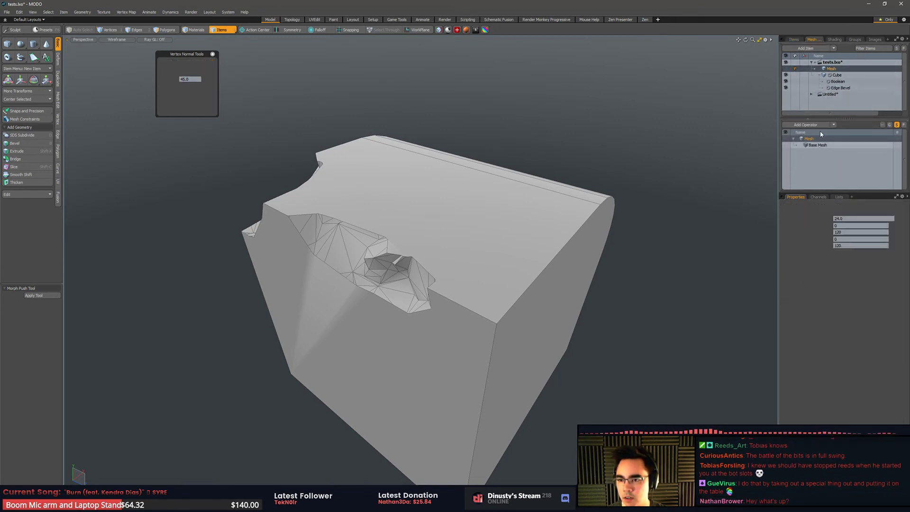
{"action": "left_click", "coordinate": [836, 75]}
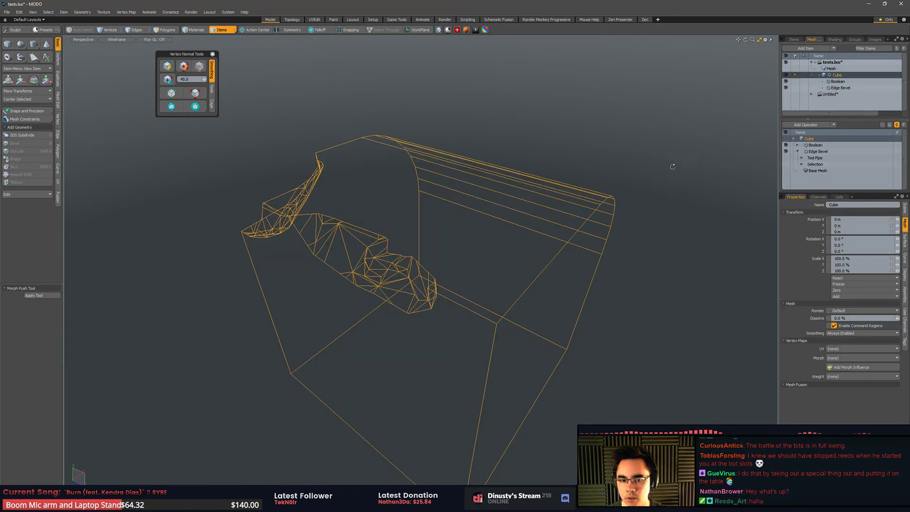
Set the viewport to Default shading and check the cube's chipped corner and edge
{"action": "left_click_drag", "start_coordinate": [673, 167], "coordinate": [555, 164], "text": "alt"}
{"action": "key", "text": "ctrl+3"}
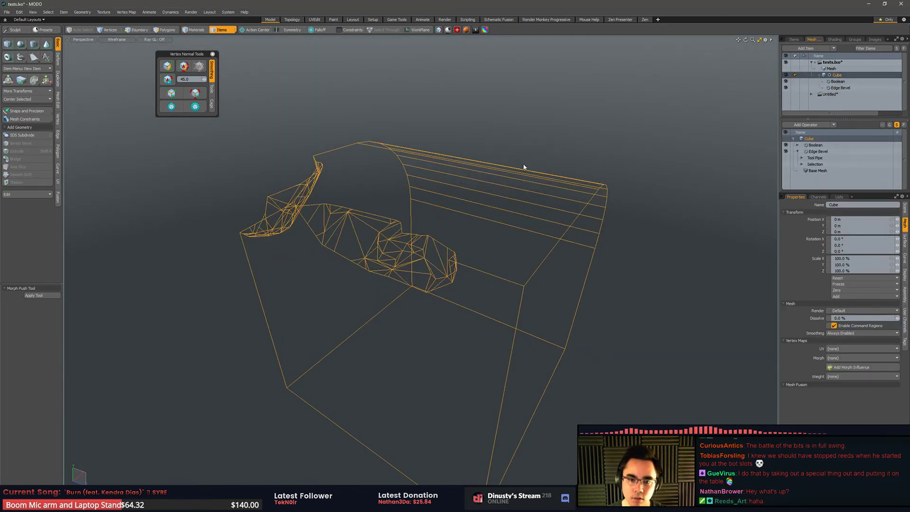
{"action": "key", "text": "ctrl+2"}
{"action": "left_click", "coordinate": [524, 191]}
{"action": "left_click_drag", "start_coordinate": [514, 192], "coordinate": [433, 284], "text": "alt"}
{"action": "left_click_drag", "start_coordinate": [554, 237], "coordinate": [522, 263], "text": "alt"}
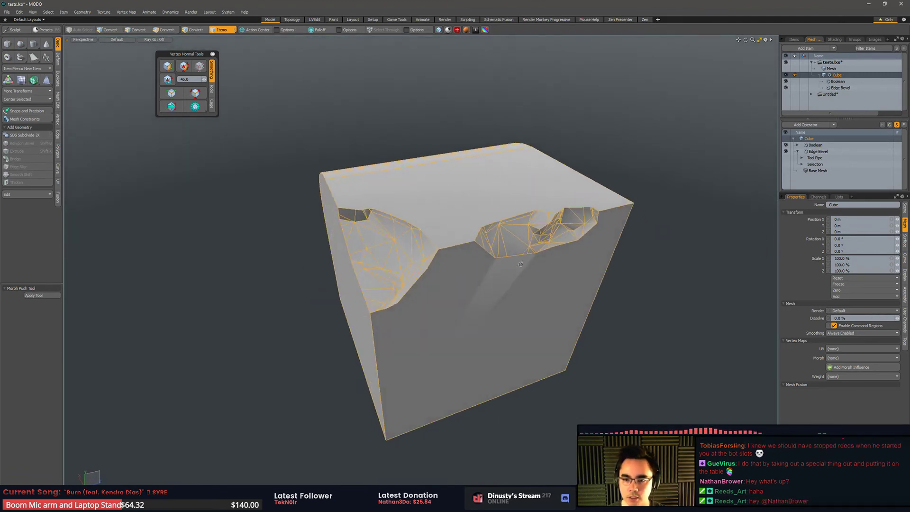
Remove Select By Index from the Edge Bevel's selection and delete the disconnected item so the bevel affects all edges
{"action": "left_click", "coordinate": [842, 88]}
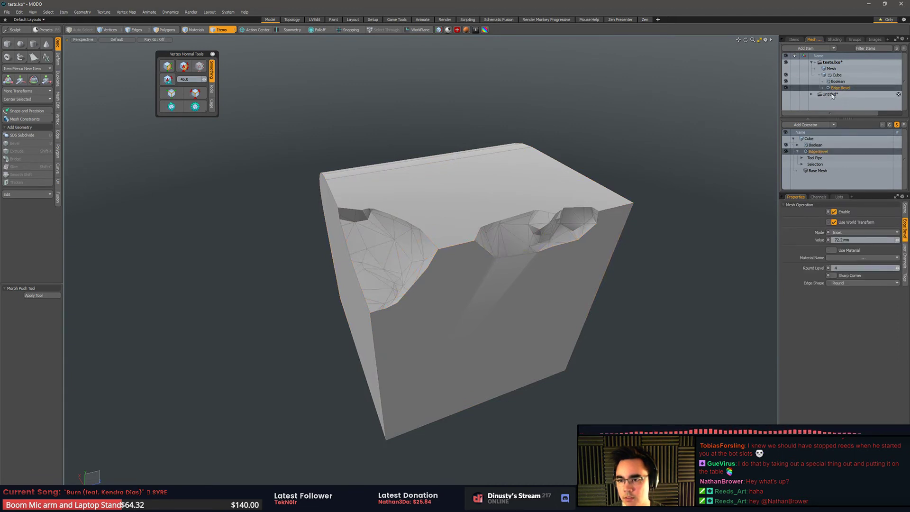
{"action": "left_click", "coordinate": [802, 164]}
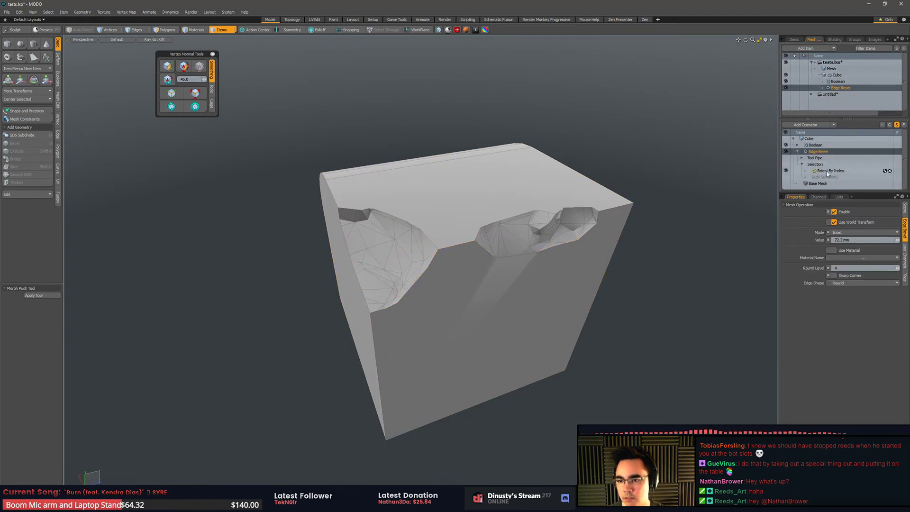
{"action": "left_click", "coordinate": [889, 172]}
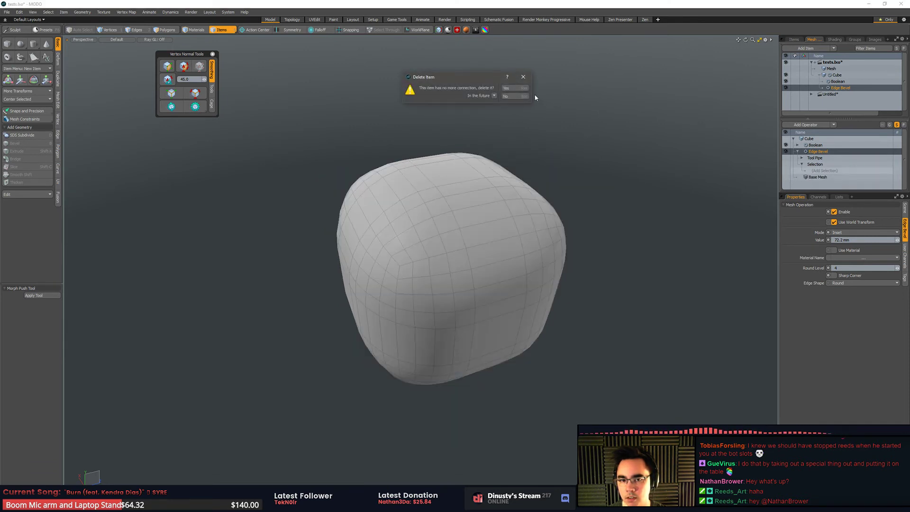
{"action": "left_click", "coordinate": [522, 89]}
{"action": "left_click_drag", "start_coordinate": [500, 138], "coordinate": [585, 167], "text": "alt"}
{"action": "scroll", "coordinate": [584, 168], "scroll_direction": "up", "scroll_amount": 2}
{"action": "left_click_drag", "start_coordinate": [626, 150], "coordinate": [645, 169], "text": "alt"}
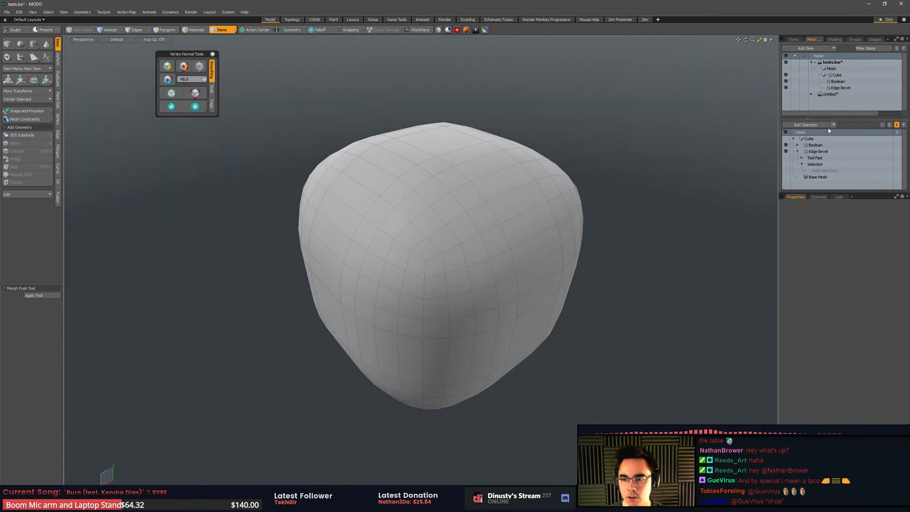
Show the rock Mesh item to compare its position with the rounded cube, and hide it again
{"action": "left_click", "coordinate": [841, 88]}
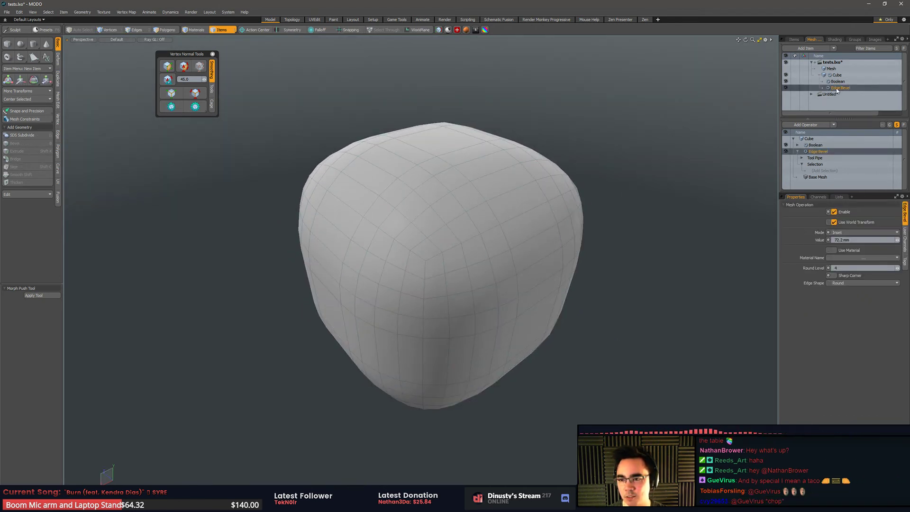
{"action": "middle_click_drag", "start_coordinate": [652, 172], "coordinate": [465, 161]}
{"action": "left_click", "coordinate": [835, 81]}
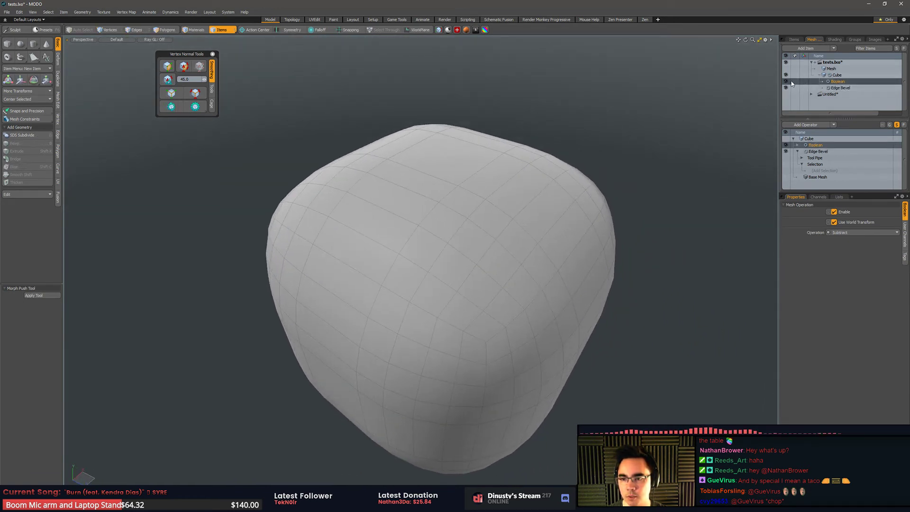
{"action": "left_click", "coordinate": [786, 68]}
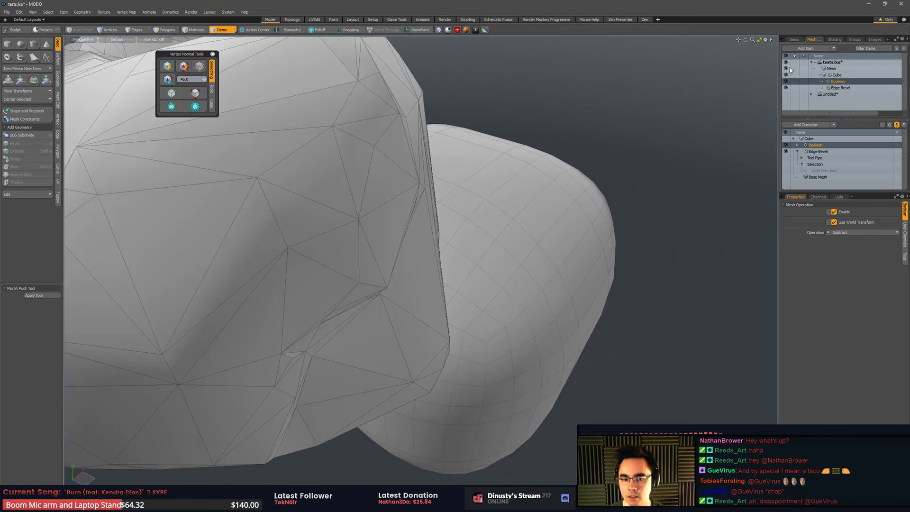
{"action": "middle_click_drag", "start_coordinate": [584, 128], "coordinate": [749, 110]}
{"action": "left_click", "coordinate": [842, 88]}
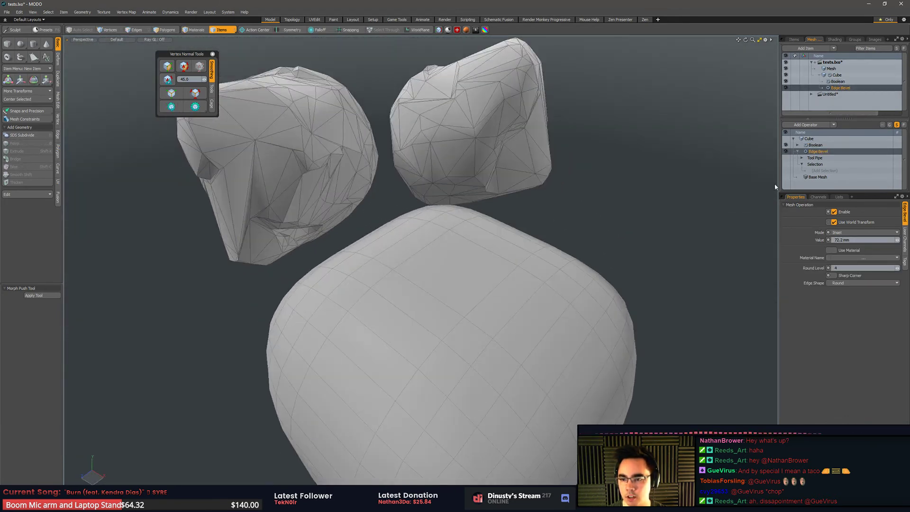
{"action": "left_click", "coordinate": [786, 68]}
{"action": "middle_click_drag", "start_coordinate": [729, 166], "coordinate": [711, 148]}
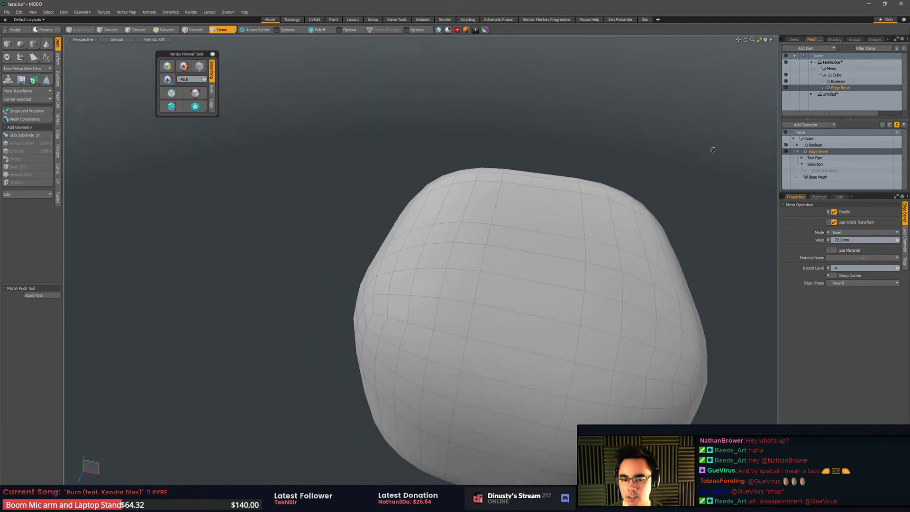
Set the Edge Bevel's value to 44.6 mm and save the scene
{"action": "left_click_drag", "start_coordinate": [898, 240], "coordinate": [877, 240]}
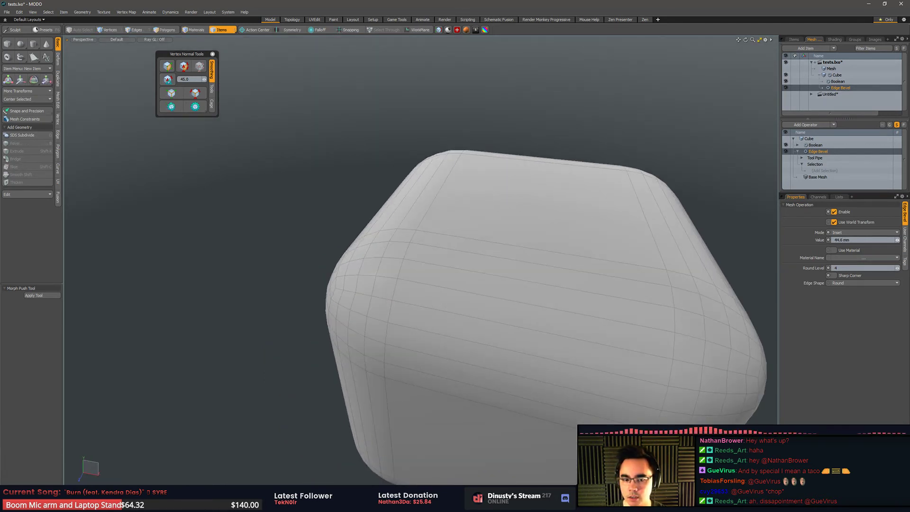
{"action": "left_click_drag", "start_coordinate": [640, 171], "coordinate": [664, 173], "text": "alt"}
{"action": "key", "text": "ctrl+s"}
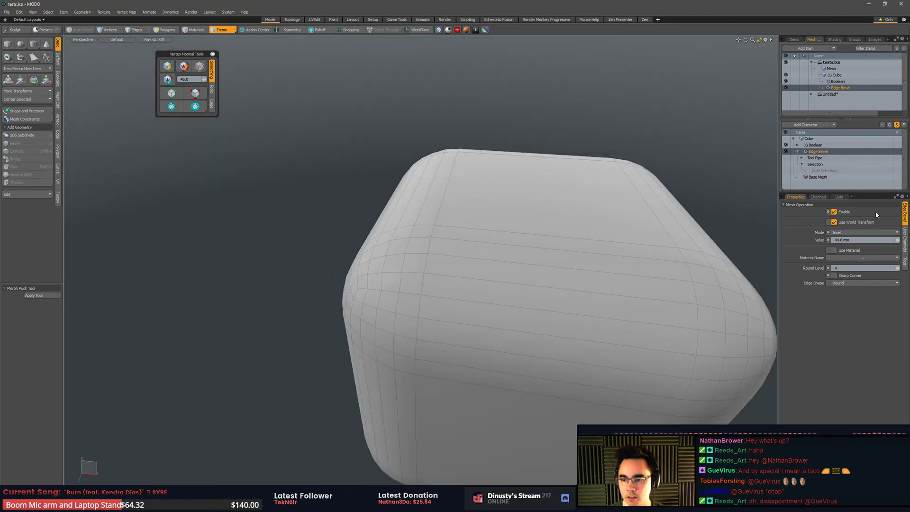
Shrink the Edge Bevel to a value of 3 mm with a Round Level of 2
{"action": "left_click_drag", "start_coordinate": [877, 240], "coordinate": [851, 240]}
{"action": "mouse_move", "coordinate": [617, 204]}
{"action": "left_mouse_down", "text": "alt"}
{"action": "mouse_move", "coordinate": [688, 207]}
{"action": "mouse_move", "coordinate": [664, 222]}
{"action": "mouse_move", "coordinate": [572, 199]}
{"action": "mouse_move", "coordinate": [614, 232]}
{"action": "mouse_move", "coordinate": [614, 205]}
{"action": "left_mouse_up", "text": "alt"}
{"action": "left_click", "coordinate": [897, 270]}
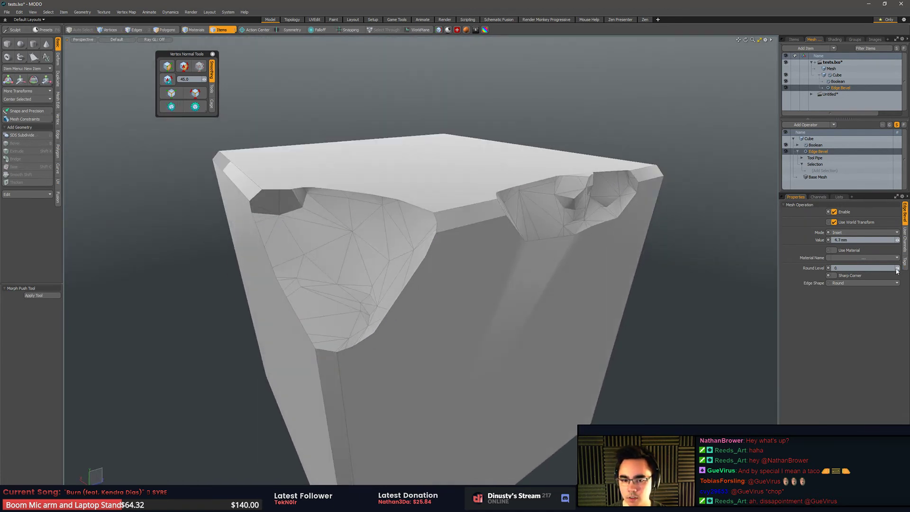
{"action": "left_click", "coordinate": [899, 269]}
{"action": "left_click", "coordinate": [899, 268]}
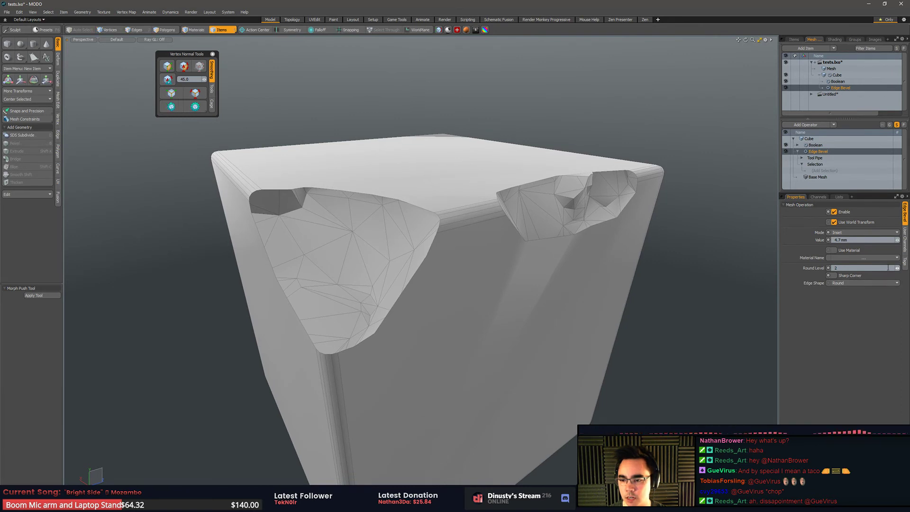
{"action": "mouse_move", "coordinate": [708, 179]}
{"action": "left_mouse_down", "text": "alt"}
{"action": "mouse_move", "coordinate": [704, 197]}
{"action": "mouse_move", "coordinate": [708, 183]}
{"action": "left_mouse_up", "text": "alt"}
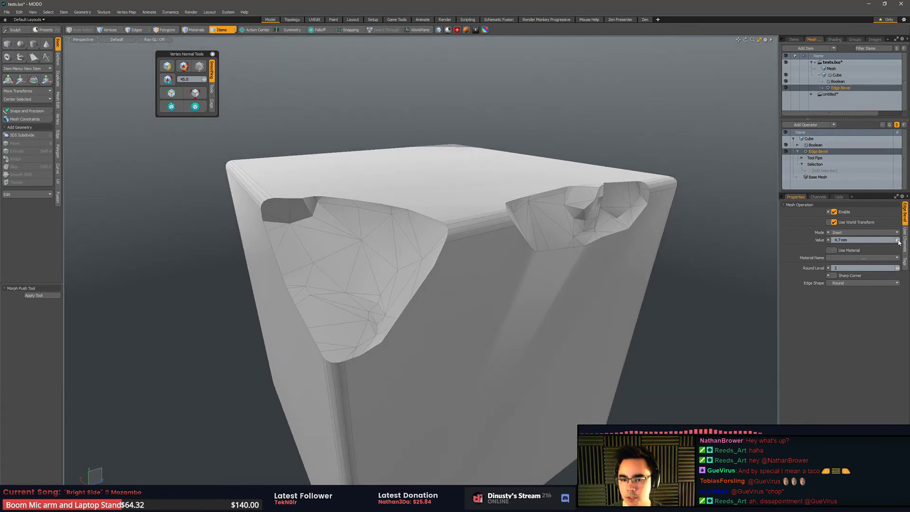
{"action": "mouse_move", "coordinate": [898, 240]}
{"action": "left_mouse_down"}
{"action": "mouse_move", "coordinate": [908, 240]}
{"action": "mouse_move", "coordinate": [892, 240]}
{"action": "left_mouse_up"}
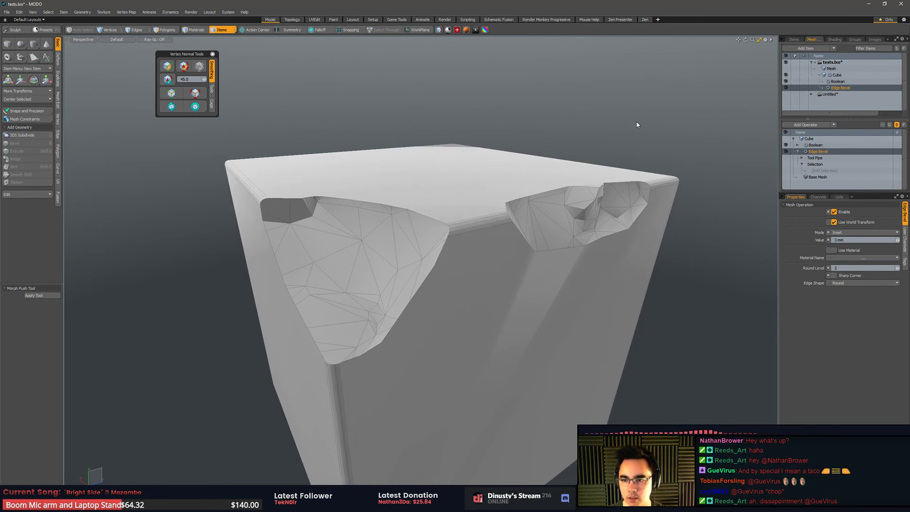
Move the rock Mesh item slightly to reposition both chips on the cube, and deselect it
{"action": "left_click", "coordinate": [842, 69]}
{"action": "key", "text": "w"}
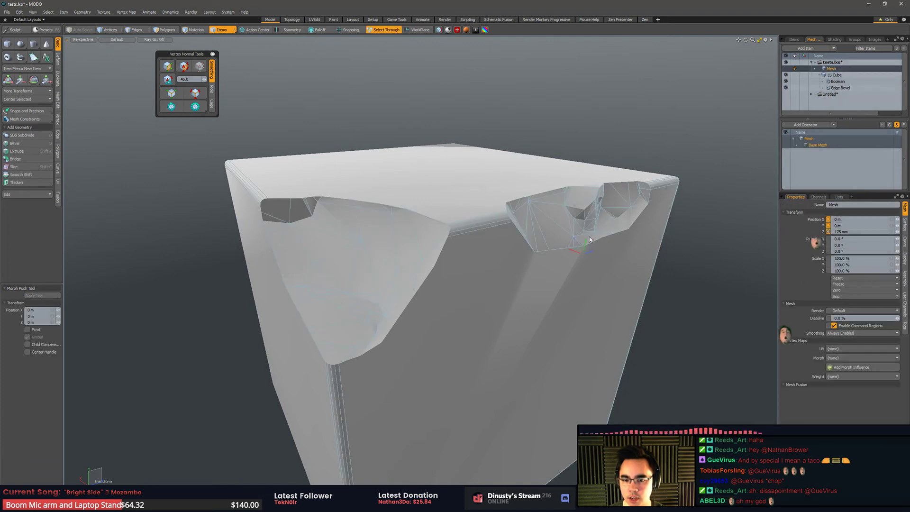
{"action": "mouse_move", "coordinate": [589, 253]}
{"action": "left_mouse_down"}
{"action": "mouse_move", "coordinate": [618, 246]}
{"action": "mouse_move", "coordinate": [579, 247]}
{"action": "left_mouse_up"}
{"action": "key", "text": "q"}
{"action": "left_click", "coordinate": [577, 126]}
{"action": "left_click_drag", "start_coordinate": [577, 126], "coordinate": [440, 166], "text": "alt"}
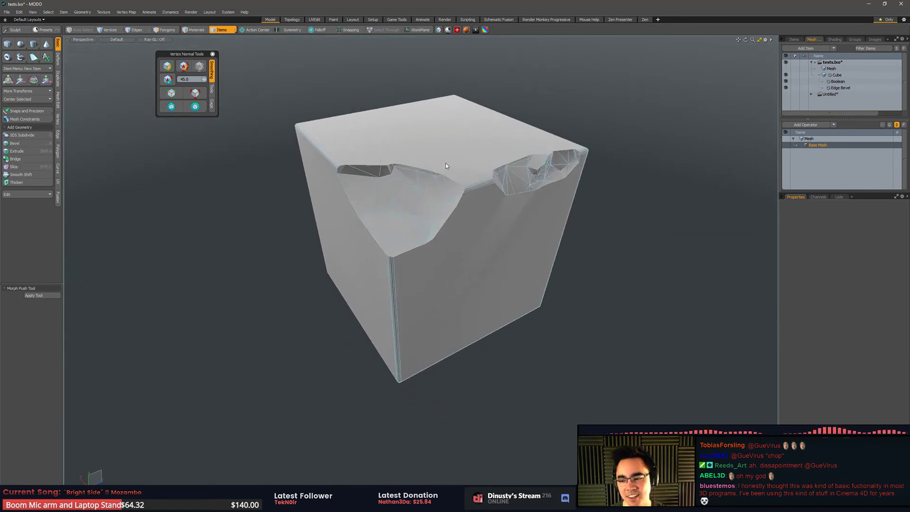
Copy the chipped cube's polygons from tests.lxo into the Mesh item of the Untitled scene
{"action": "left_click", "coordinate": [445, 164]}
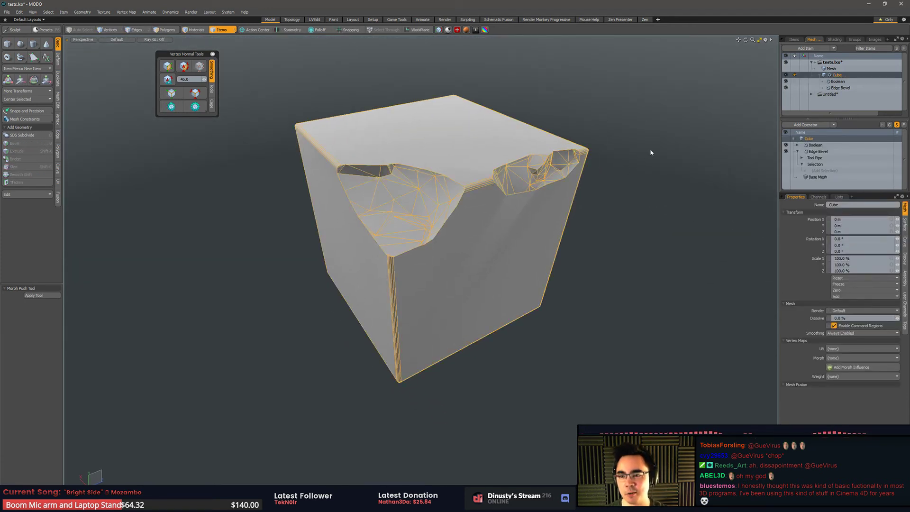
{"action": "key", "text": "3"}
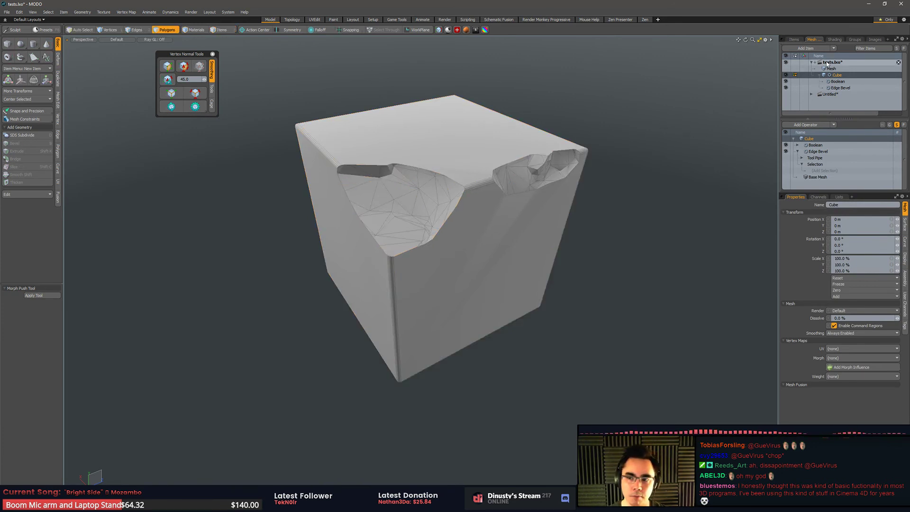
{"action": "left_click", "coordinate": [830, 95]}
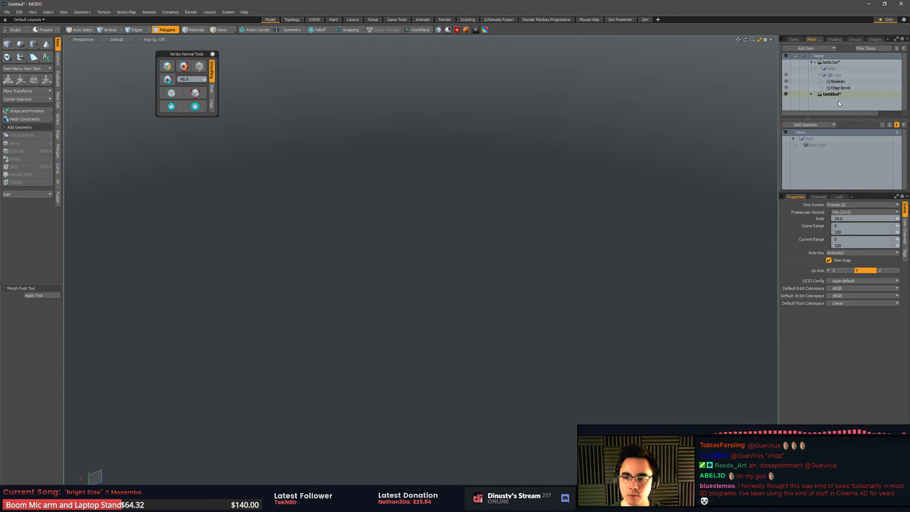
{"action": "left_click", "coordinate": [828, 101]}
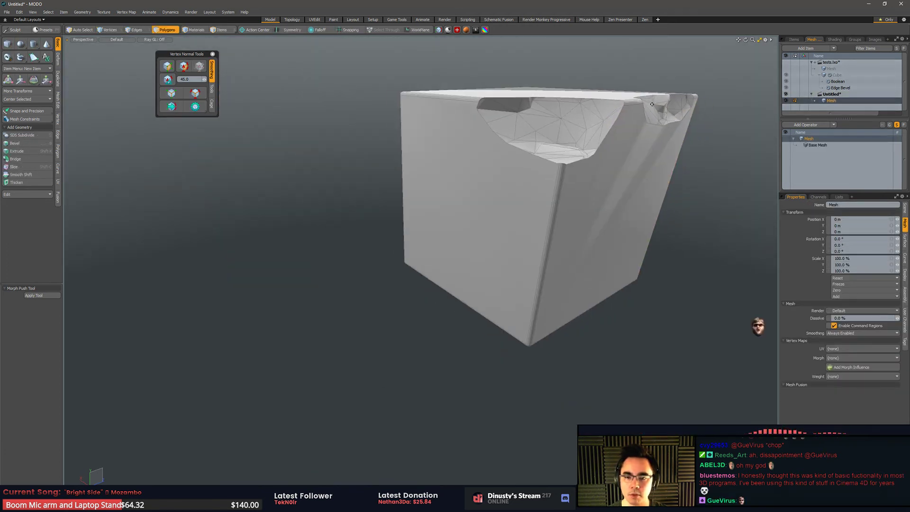
{"action": "left_click_drag", "start_coordinate": [652, 104], "coordinate": [633, 143], "text": "alt"}
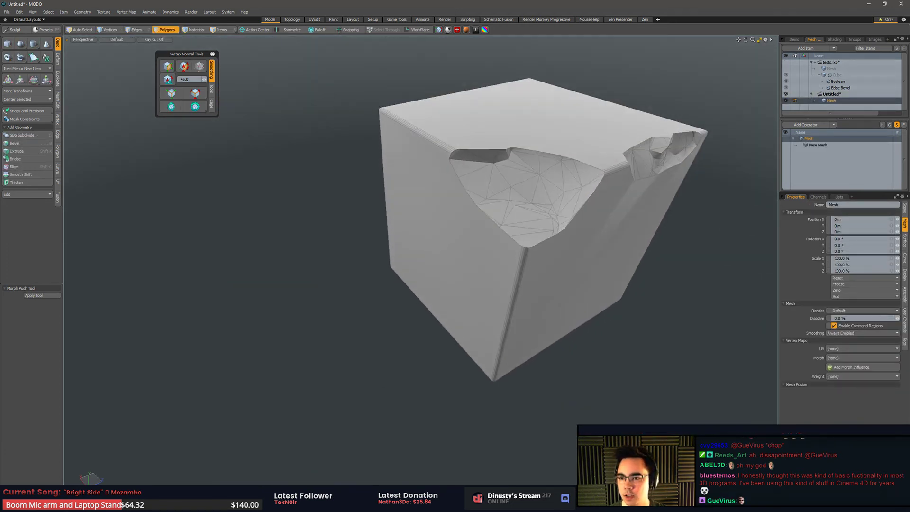
Smooth the pasted mesh's vertex normals and harden its sharp edges using the 45.0 angle
{"action": "left_click", "coordinate": [171, 108]}
{"action": "left_click_drag", "start_coordinate": [266, 135], "coordinate": [242, 109], "text": "alt"}
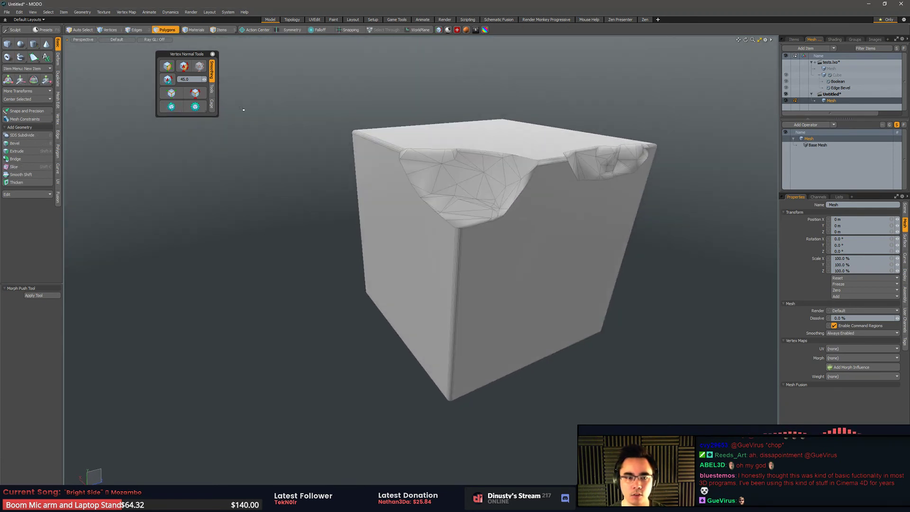
{"action": "left_click", "coordinate": [168, 67]}
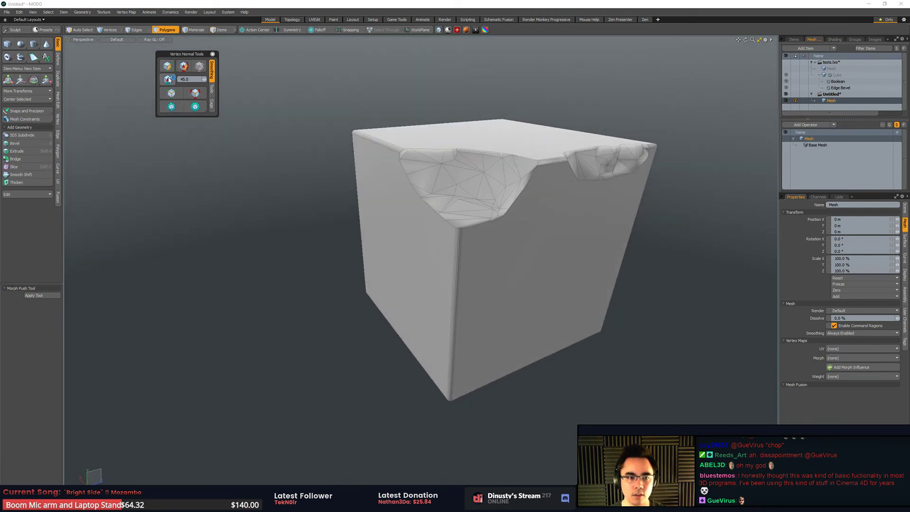
{"action": "left_click", "coordinate": [171, 69]}
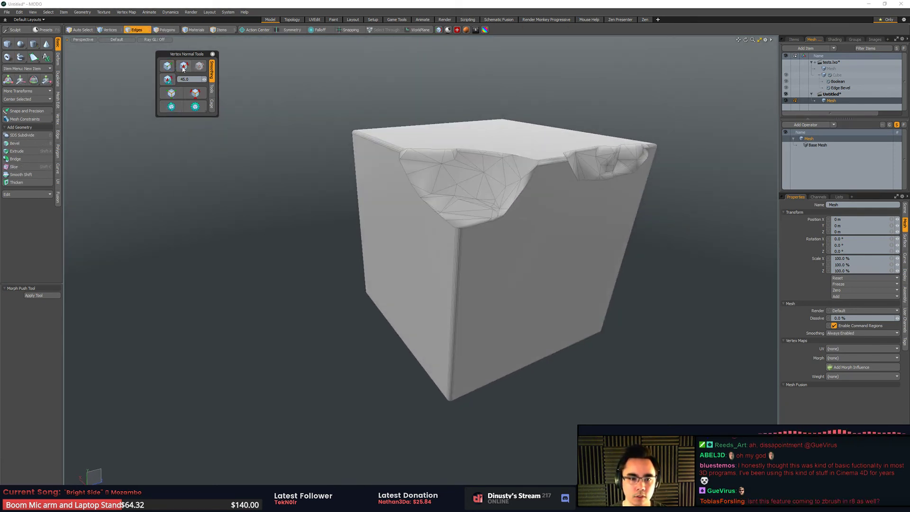
{"action": "left_click", "coordinate": [184, 67]}
{"action": "left_click", "coordinate": [172, 70]}
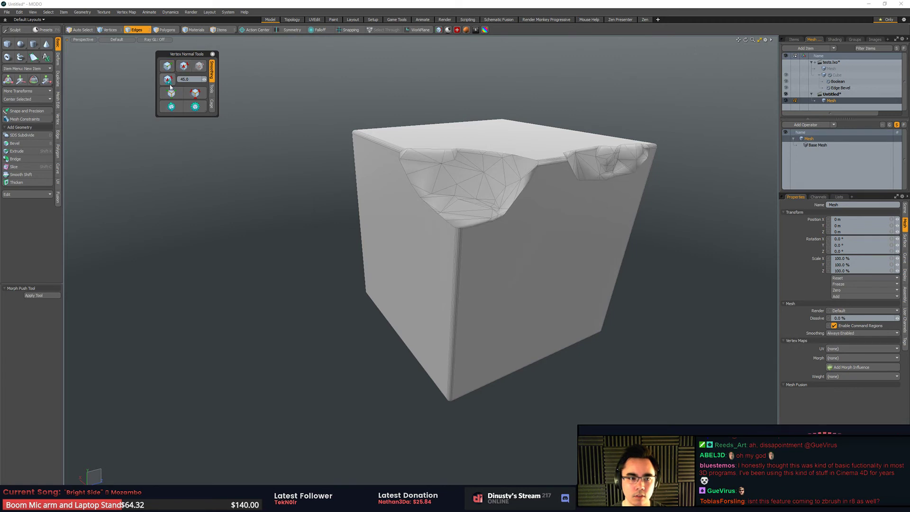
{"action": "left_click", "coordinate": [169, 80]}
Hide the wireframe overlay and examine the shading of both chips from several sides
{"action": "mouse_move", "coordinate": [358, 120]}
{"action": "left_mouse_down", "text": "alt"}
{"action": "mouse_move", "coordinate": [350, 131]}
{"action": "mouse_move", "coordinate": [392, 132]}
{"action": "left_mouse_up", "text": "alt"}
{"action": "key", "text": "ctrl+2"}
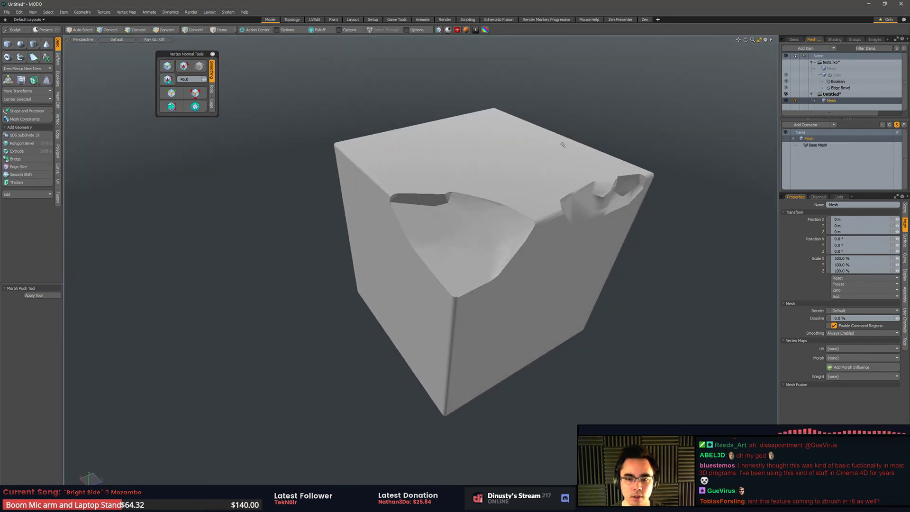
{"action": "mouse_move", "coordinate": [563, 146]}
{"action": "left_mouse_down", "text": "alt"}
{"action": "mouse_move", "coordinate": [405, 148]}
{"action": "mouse_move", "coordinate": [394, 183]}
{"action": "mouse_move", "coordinate": [525, 158]}
{"action": "mouse_move", "coordinate": [536, 124]}
{"action": "mouse_move", "coordinate": [557, 144]}
{"action": "left_mouse_up", "text": "alt"}
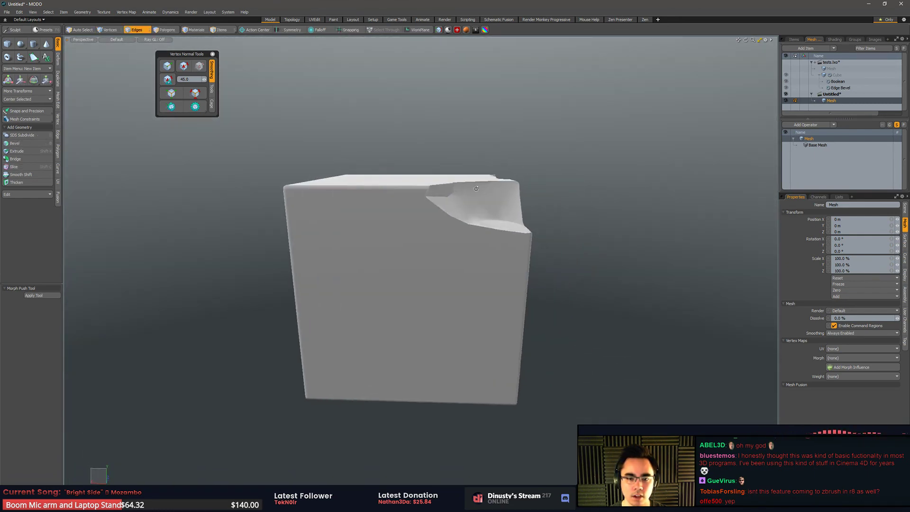
{"action": "left_click_drag", "start_coordinate": [484, 163], "coordinate": [404, 219], "text": "alt"}
{"action": "left_click_drag", "start_coordinate": [404, 218], "coordinate": [434, 158], "text": "alt+shift"}
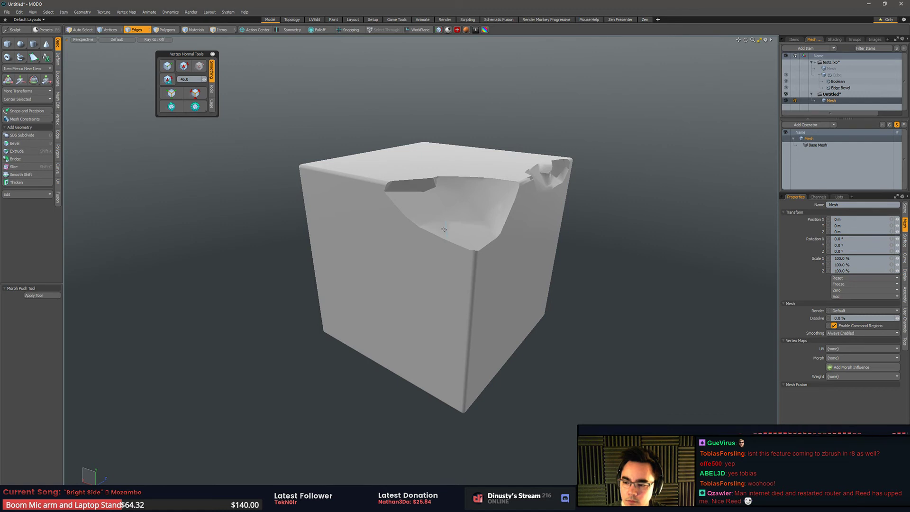
{"action": "left_click_drag", "start_coordinate": [444, 230], "coordinate": [421, 292], "text": "alt"}
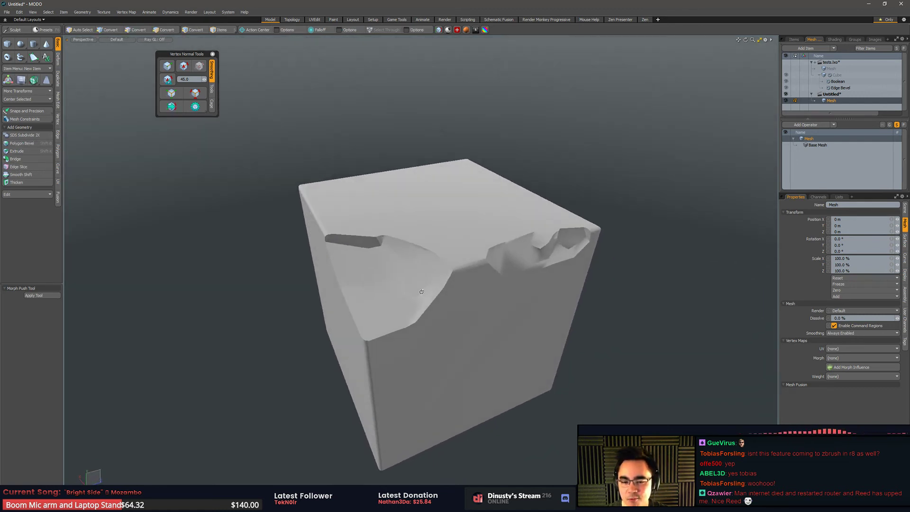
Select the short edges where the rounded cube edge meets each chip and harden their vertex normals
{"action": "left_click", "coordinate": [468, 262]}
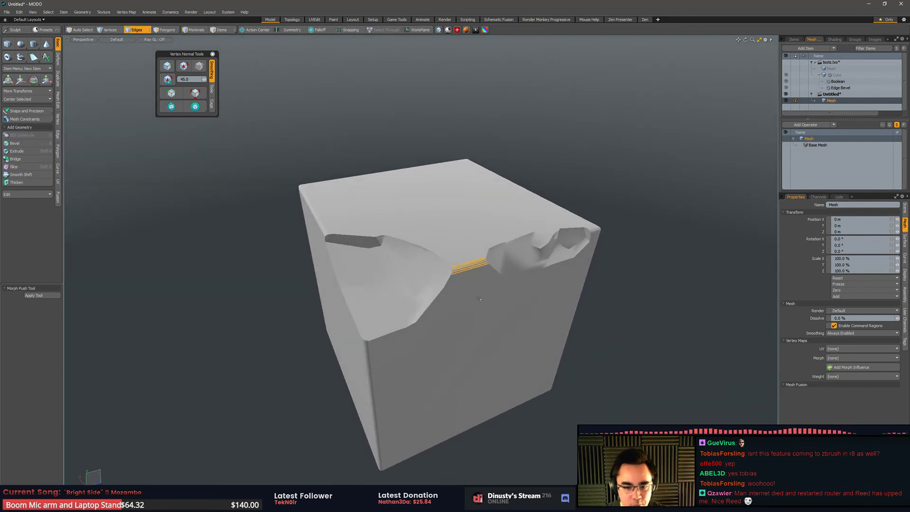
{"action": "left_click_drag", "start_coordinate": [479, 298], "coordinate": [409, 234], "text": "alt"}
{"action": "scroll", "coordinate": [409, 234], "scroll_direction": "up", "scroll_amount": 3}
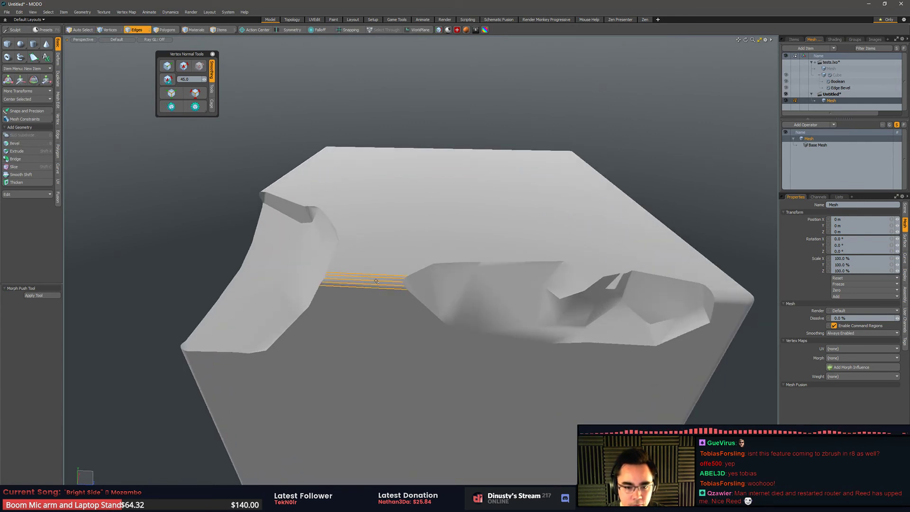
{"action": "left_click", "coordinate": [413, 273]}
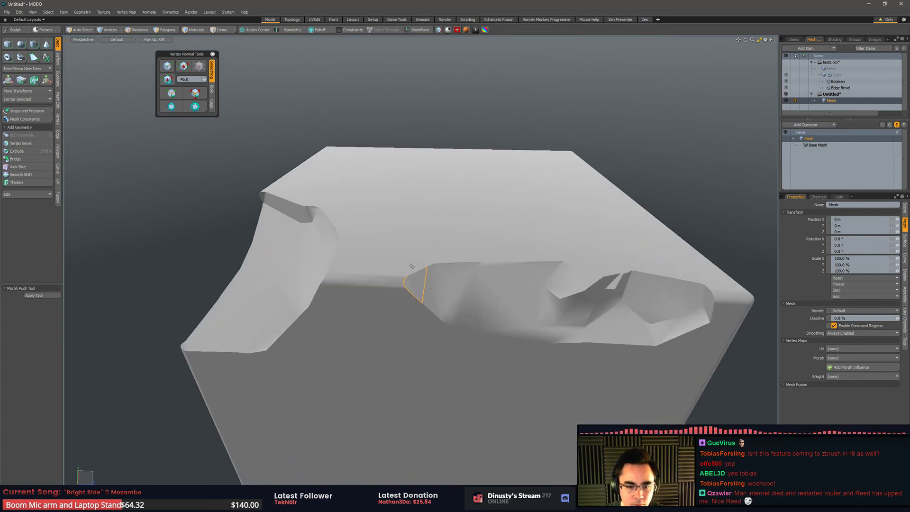
{"action": "left_click_drag", "start_coordinate": [412, 266], "coordinate": [418, 299], "text": "ctrl"}
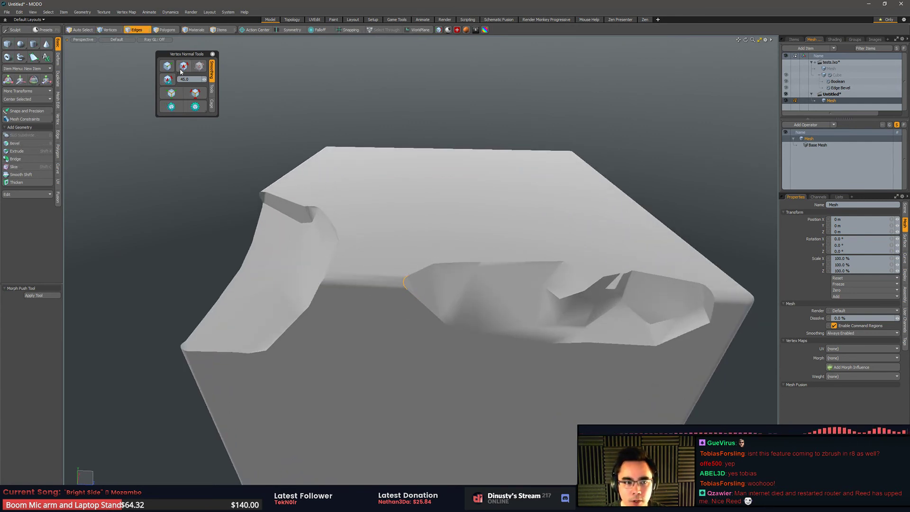
{"action": "left_click_drag", "start_coordinate": [364, 217], "coordinate": [438, 279], "text": "alt"}
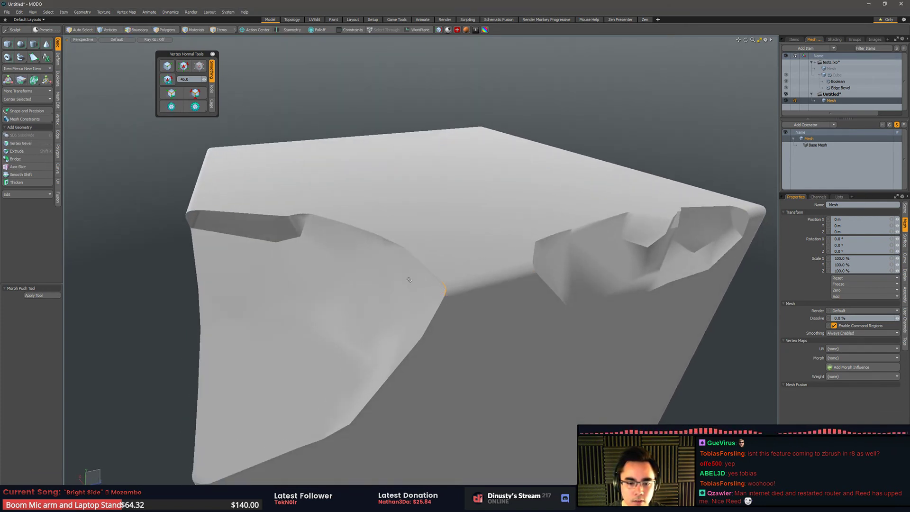
{"action": "left_click_drag", "start_coordinate": [576, 306], "coordinate": [412, 225], "text": "alt"}
Show the wireframe overlay again, clear the selection and examine the triangulated chips around the cube
{"action": "key", "text": "ctrl+3"}
{"action": "left_click", "coordinate": [465, 226]}
{"action": "left_click_drag", "start_coordinate": [498, 228], "coordinate": [368, 262], "text": "alt"}
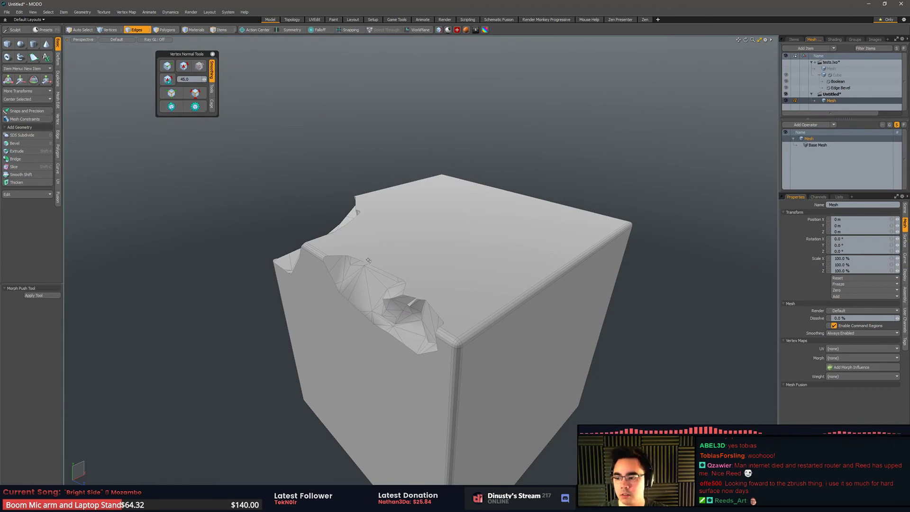
{"action": "left_click_drag", "start_coordinate": [405, 253], "coordinate": [537, 228], "text": "alt"}
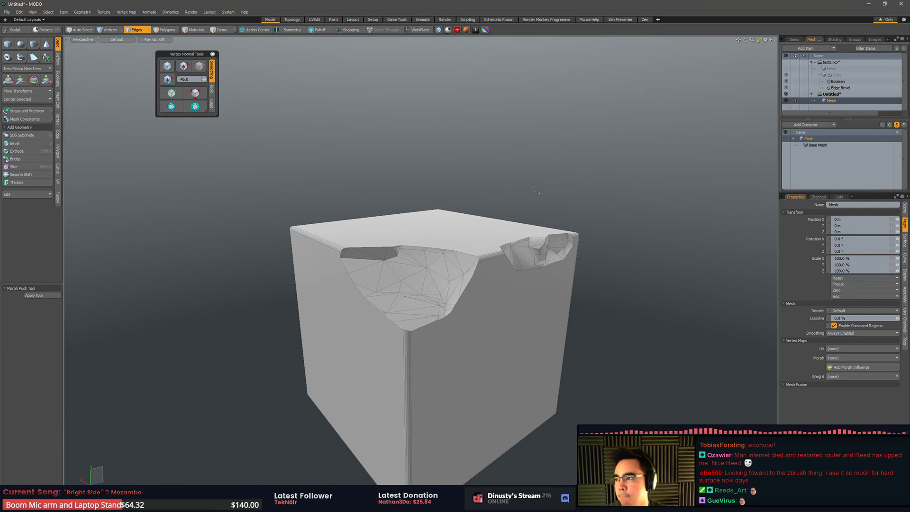
{"action": "left_click_drag", "start_coordinate": [593, 197], "coordinate": [606, 278], "text": "alt"}
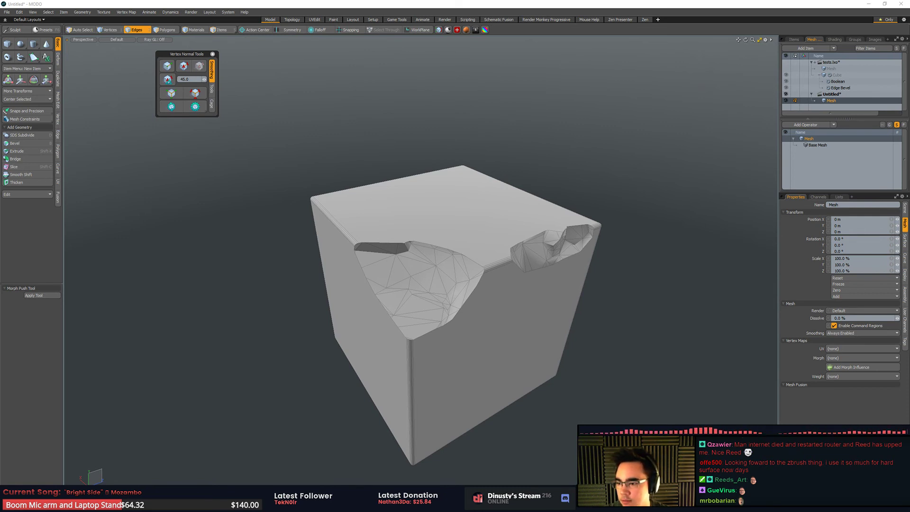
{"action": "left_click_drag", "start_coordinate": [740, 237], "coordinate": [771, 204], "text": "alt"}
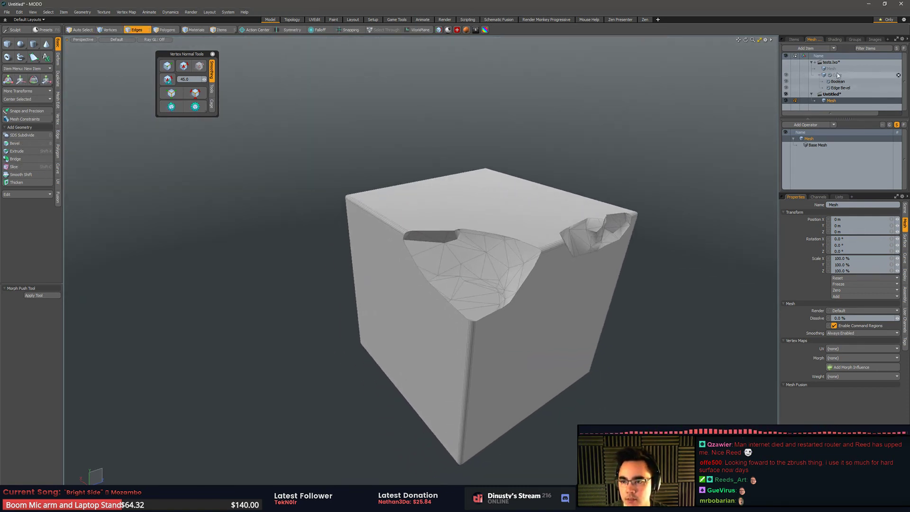
Close the Untitled and tests.lxo scenes without saving their changes
{"action": "left_click", "coordinate": [835, 66]}
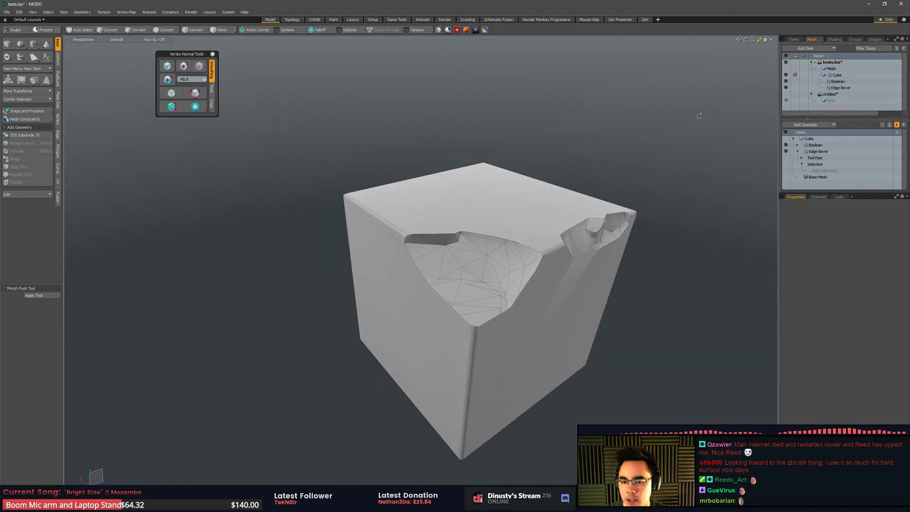
{"action": "right_click", "coordinate": [833, 94]}
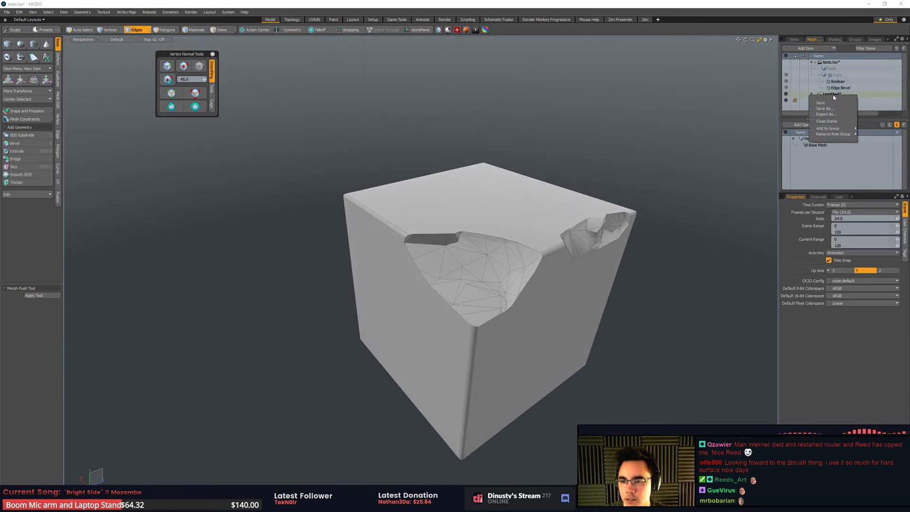
{"action": "left_click", "coordinate": [833, 128]}
{"action": "left_click", "coordinate": [517, 92]}
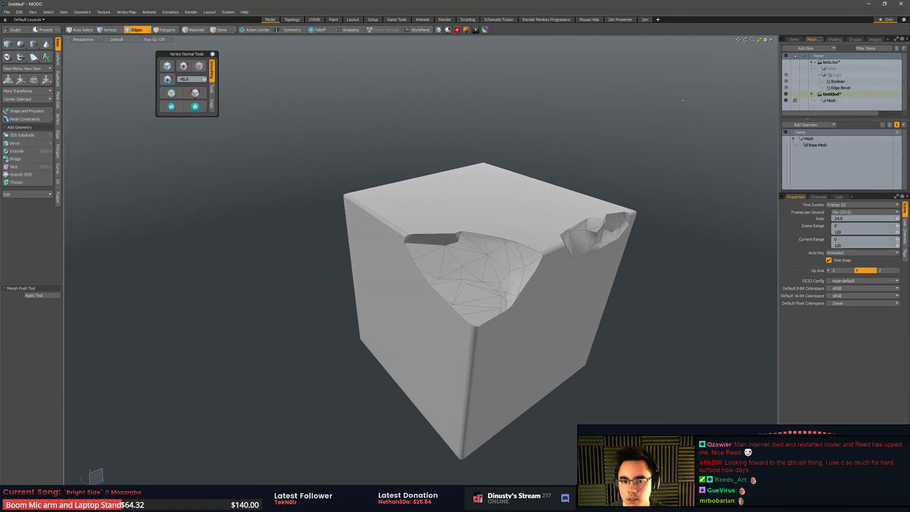
{"action": "right_click", "coordinate": [832, 64]}
{"action": "left_click", "coordinate": [825, 87]}
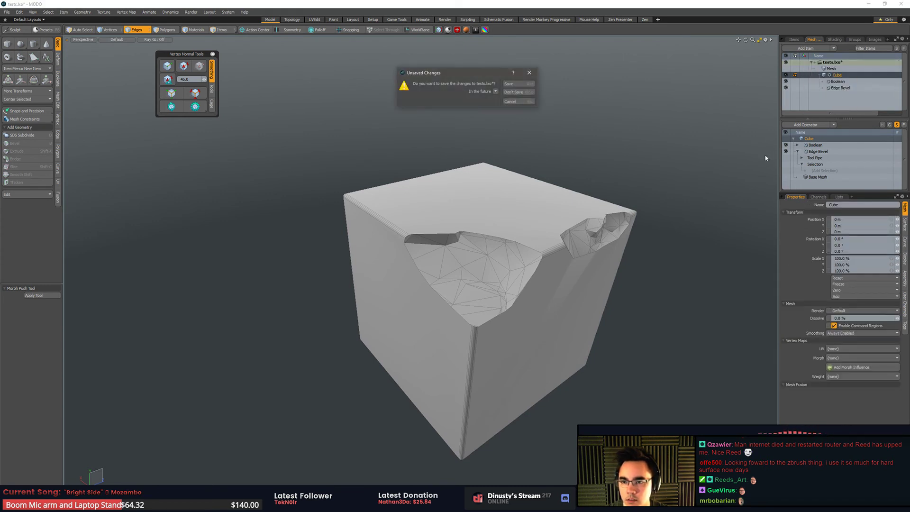
{"action": "left_click", "coordinate": [516, 91]}
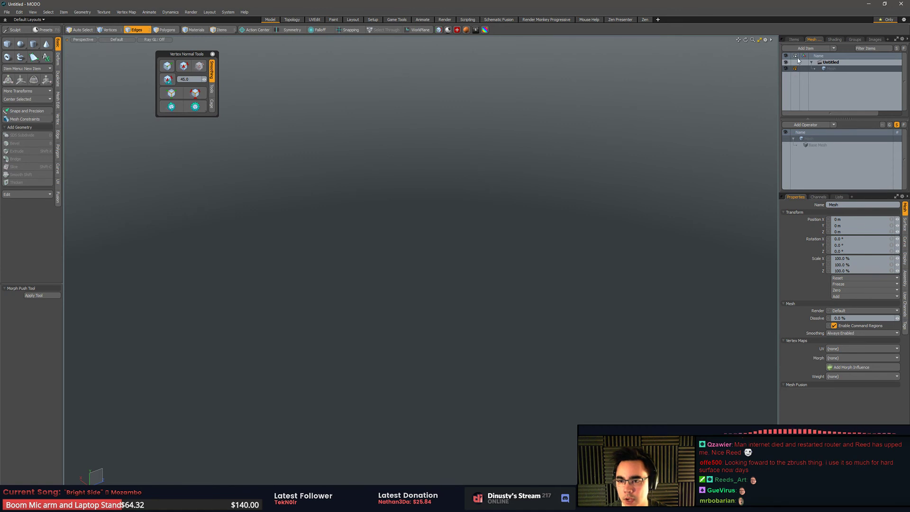
Switch to the Zen layout and open the 3D viewport's Drawing and Control properties
{"action": "key", "text": "alt+Tab"}
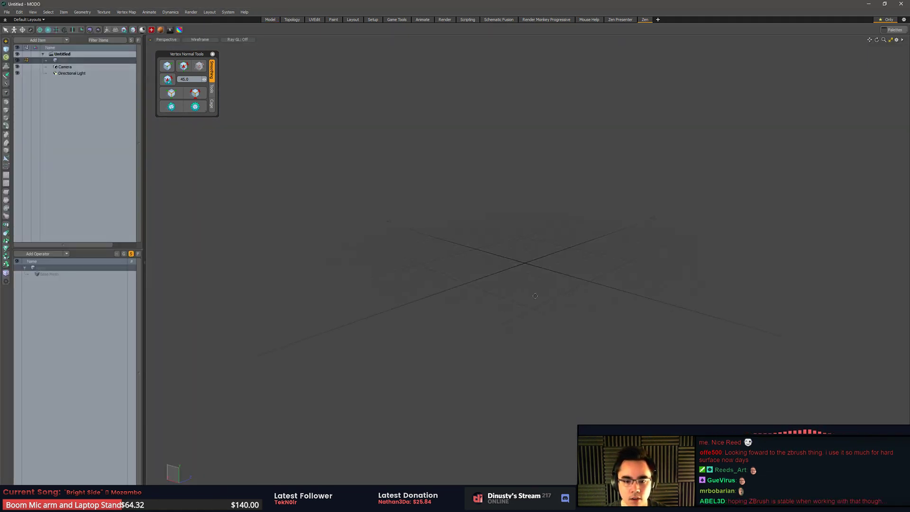
{"action": "mouse_move", "coordinate": [515, 238]}
{"action": "left_mouse_down", "text": "alt"}
{"action": "mouse_move", "coordinate": [488, 318]}
{"action": "mouse_move", "coordinate": [563, 305]}
{"action": "left_mouse_up", "text": "alt"}
{"action": "key", "text": "o"}
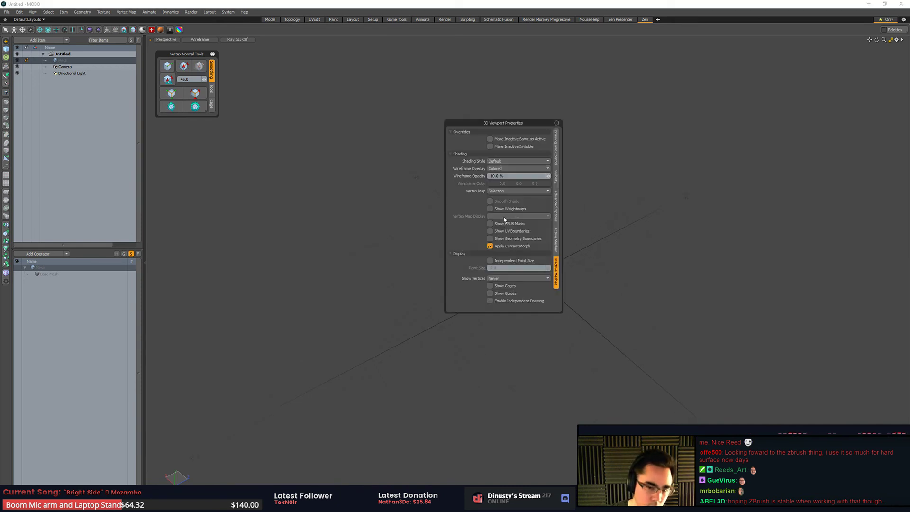
{"action": "left_click", "coordinate": [557, 148]}
Turn Show Viewport Controls and Information off and on, view the Selected Item Drawing setting, and close the viewport properties
{"action": "left_click", "coordinate": [531, 187]}
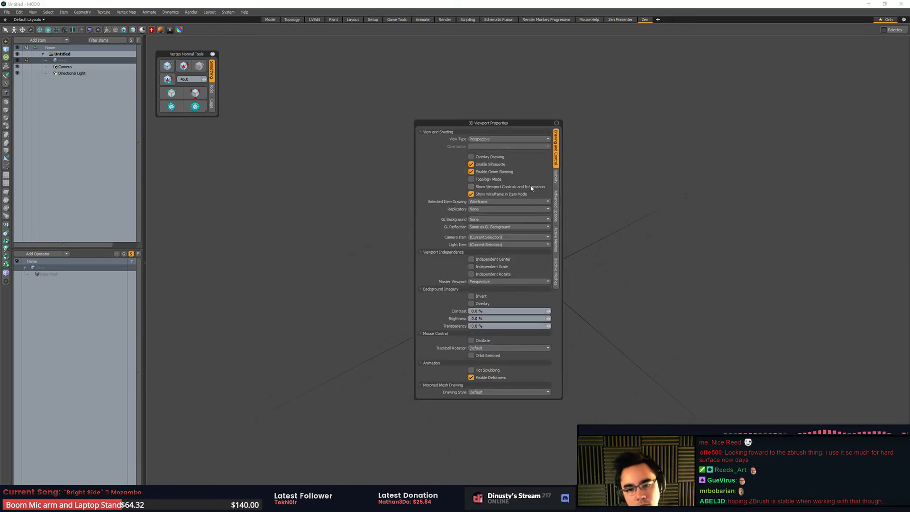
{"action": "left_click", "coordinate": [530, 188]}
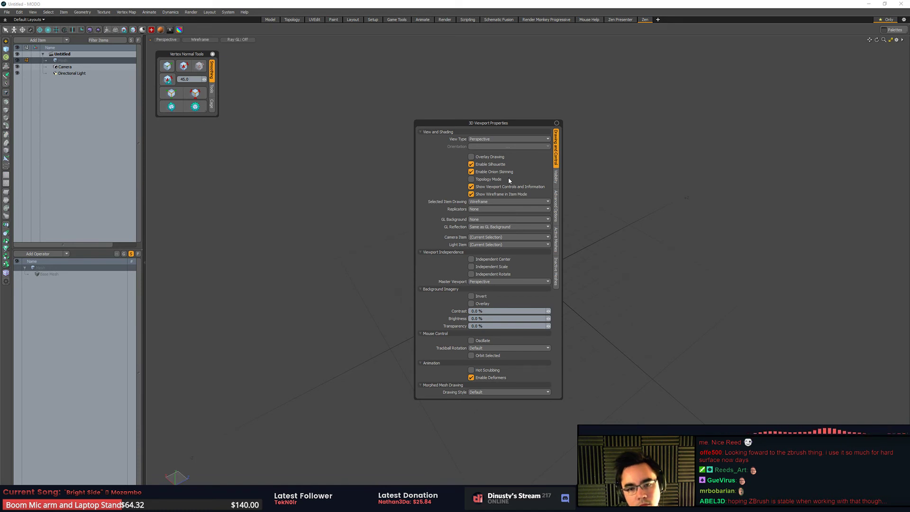
{"action": "left_click", "coordinate": [521, 188]}
{"action": "left_click", "coordinate": [521, 188]}
{"action": "left_click", "coordinate": [521, 188]}
{"action": "left_click", "coordinate": [521, 188]}
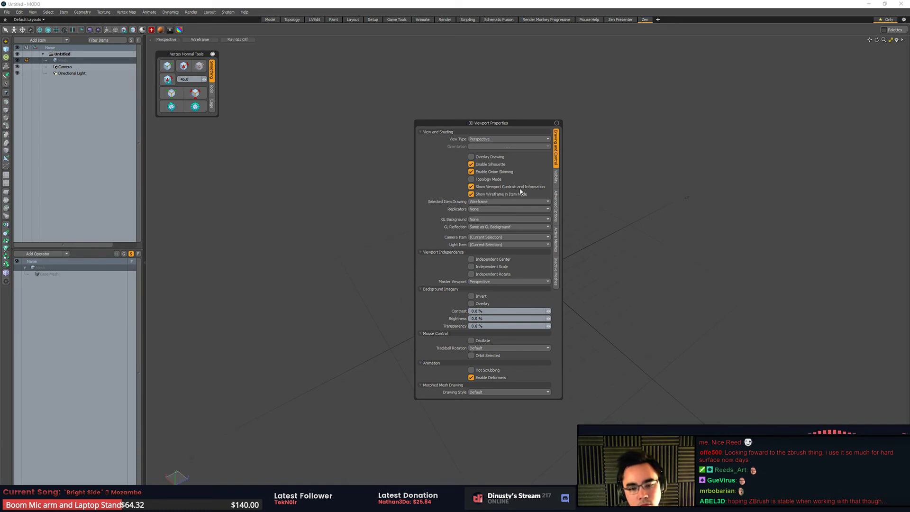
{"action": "left_click", "coordinate": [514, 197]}
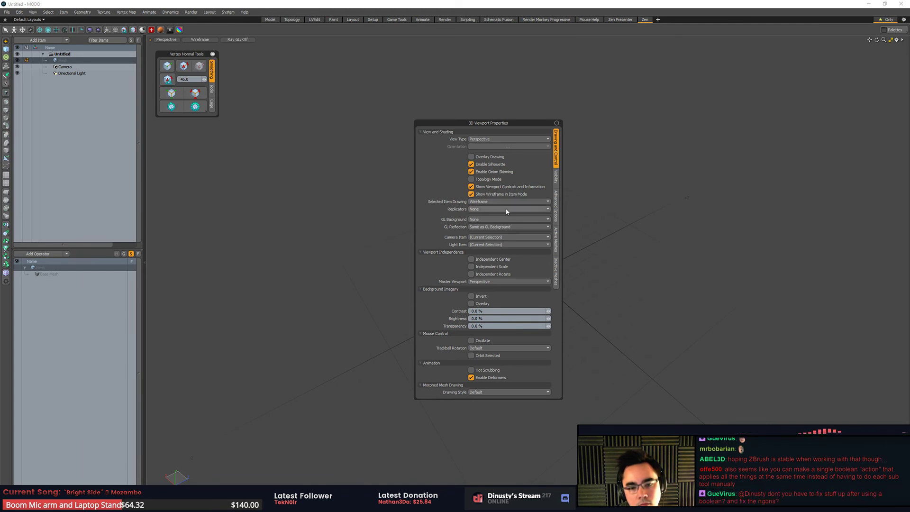
{"action": "left_click", "coordinate": [511, 203]}
{"action": "left_click", "coordinate": [508, 203]}
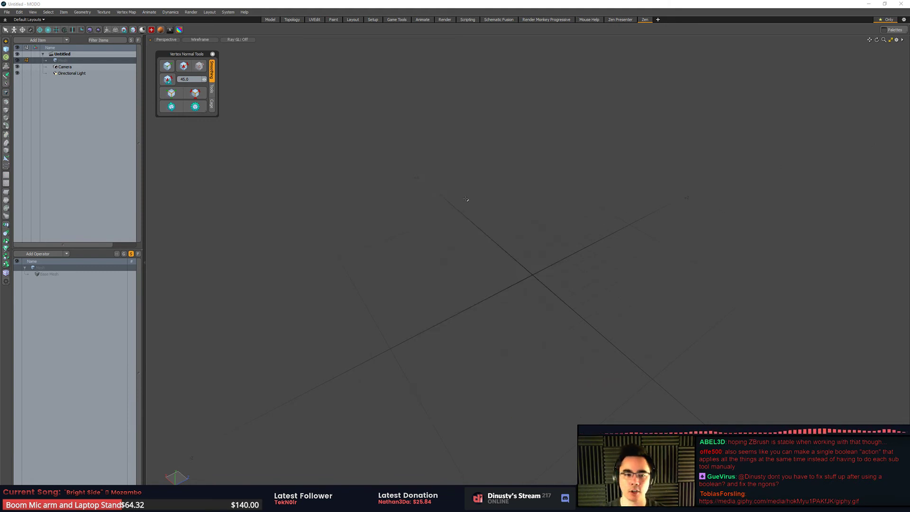
{"action": "left_click", "coordinate": [510, 181]}
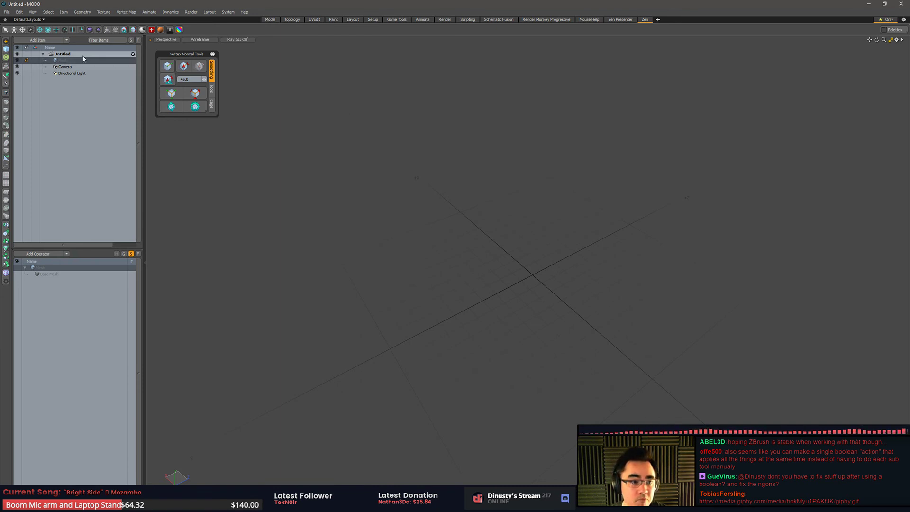
Reopen the recently used tests.lxo scene
{"action": "left_click", "coordinate": [24, 20]}
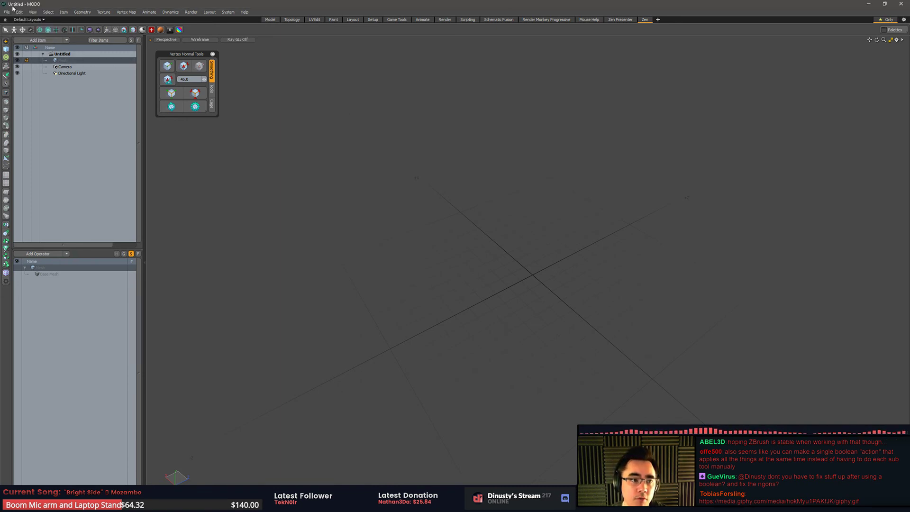
{"action": "left_click", "coordinate": [7, 12]}
{"action": "mouse_move", "coordinate": [29, 45]}
{"action": "left_click", "coordinate": [128, 45]}
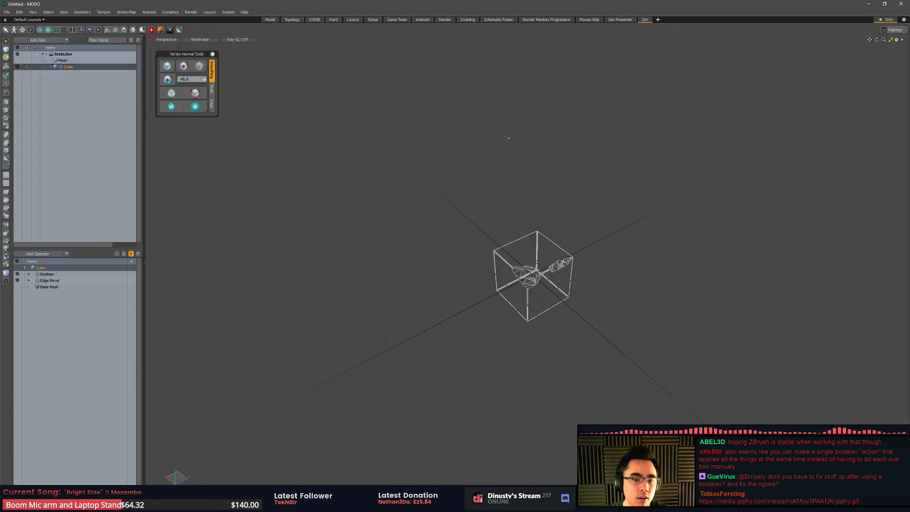
Hide the grid workplane, set the viewport shading to Default and view the chipped cube up close
{"action": "left_click_drag", "start_coordinate": [561, 239], "coordinate": [568, 221], "text": "alt"}
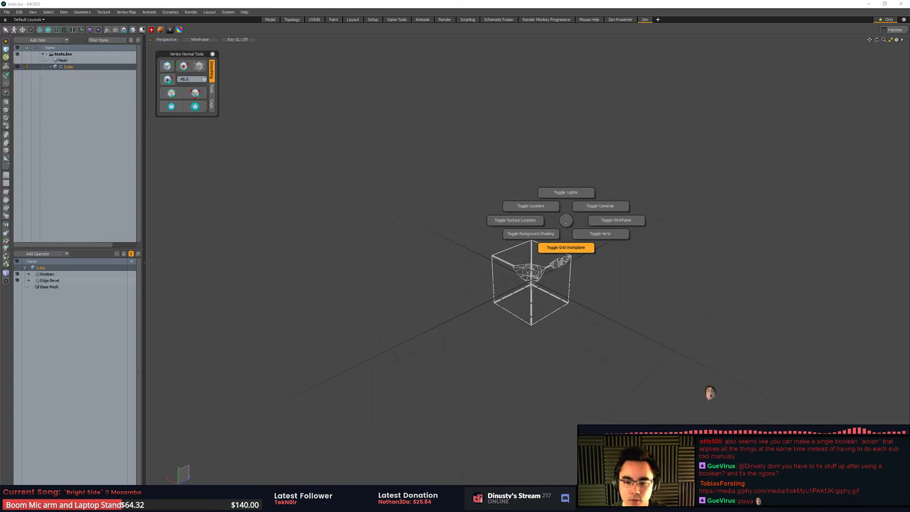
{"action": "key", "text": "ctrl+2"}
{"action": "key", "text": "ctrl+2"}
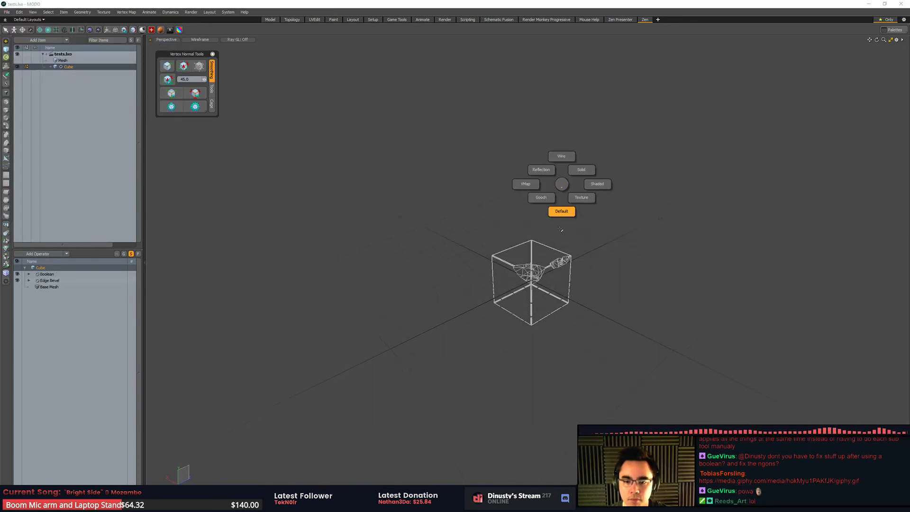
{"action": "left_click", "coordinate": [560, 229]}
{"action": "scroll", "coordinate": [561, 229], "scroll_direction": "up", "scroll_amount": 5}
{"action": "mouse_move", "coordinate": [561, 229]}
{"action": "left_mouse_down", "text": "alt"}
{"action": "mouse_move", "coordinate": [555, 250]}
{"action": "mouse_move", "coordinate": [610, 266]}
{"action": "left_mouse_up", "text": "alt"}
{"action": "scroll", "coordinate": [545, 197], "scroll_direction": "down", "scroll_amount": 3}
{"action": "mouse_move", "coordinate": [545, 197]}
{"action": "left_mouse_down", "text": "alt"}
{"action": "mouse_move", "coordinate": [564, 222]}
{"action": "mouse_move", "coordinate": [716, 236]}
{"action": "left_mouse_up", "text": "alt"}
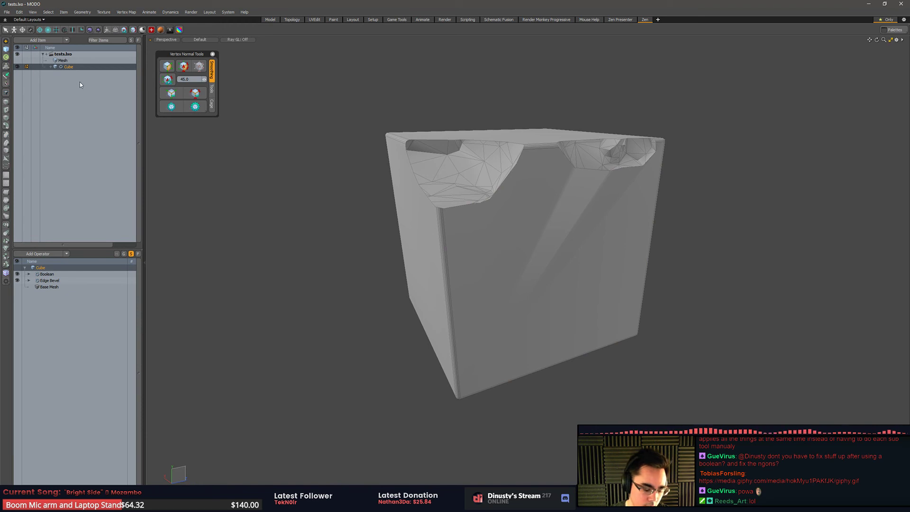
Create a new scene, paste the chipped cube's polygons into its mesh and clear the selection
{"action": "key", "text": "ctrl+n"}
{"action": "key", "text": "ctrl+v"}
{"action": "scroll", "coordinate": [470, 183], "scroll_direction": "up", "scroll_amount": 3}
{"action": "left_click_drag", "start_coordinate": [470, 183], "coordinate": [565, 207], "text": "alt"}
{"action": "scroll", "coordinate": [606, 205], "scroll_direction": "down", "scroll_amount": 5}
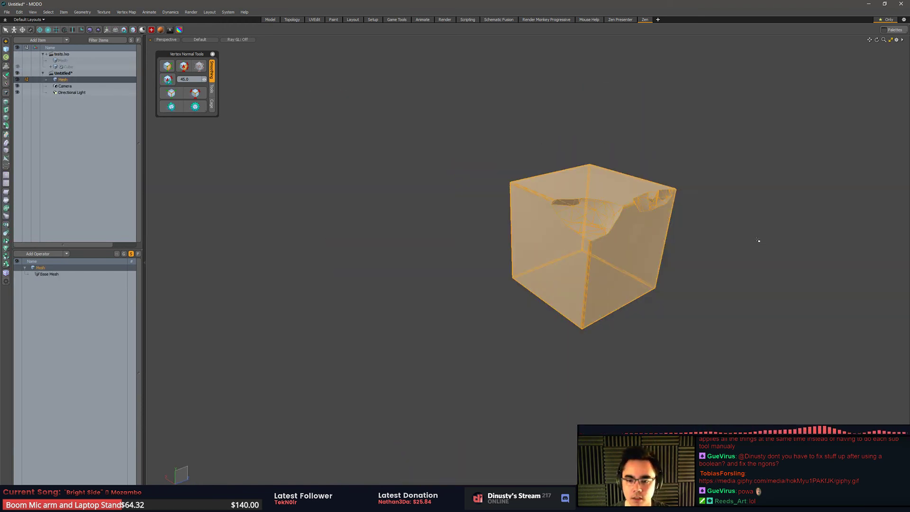
{"action": "left_click", "coordinate": [760, 240]}
{"action": "left_click_drag", "start_coordinate": [760, 239], "coordinate": [644, 238], "text": "alt"}
Recalculate the pasted cube's normals with the Vertex Normal Tools and examine the shading around the chips
{"action": "scroll", "coordinate": [644, 238], "scroll_direction": "up", "scroll_amount": 3}
{"action": "left_click", "coordinate": [172, 106]}
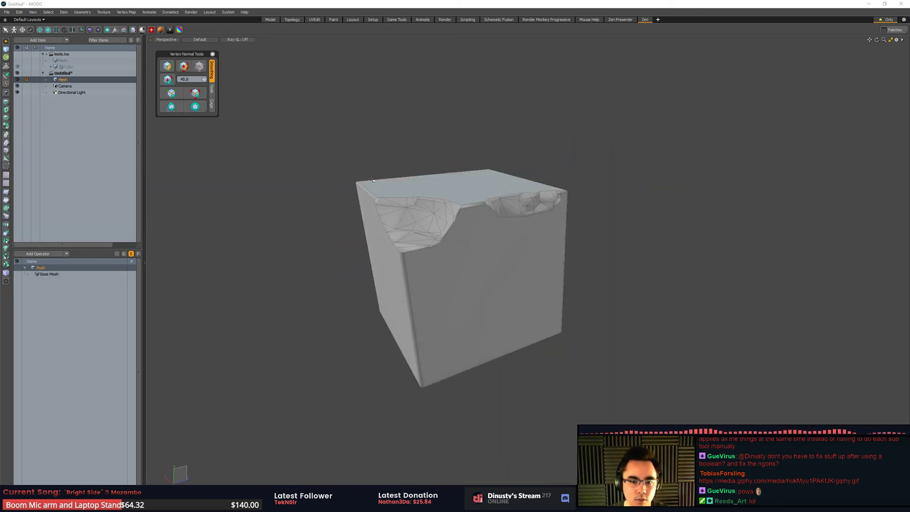
{"action": "left_click_drag", "start_coordinate": [455, 199], "coordinate": [425, 175], "text": "alt"}
{"action": "scroll", "coordinate": [425, 174], "scroll_direction": "up", "scroll_amount": 1}
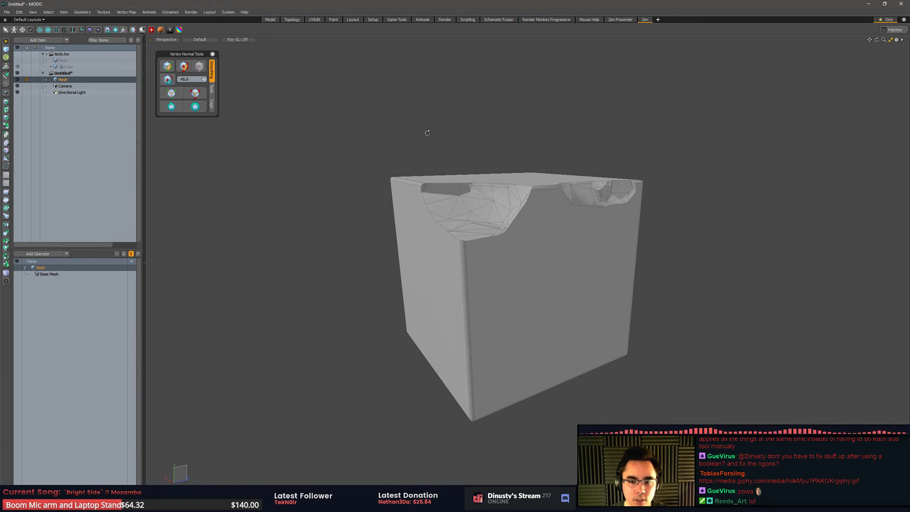
{"action": "left_click_drag", "start_coordinate": [427, 136], "coordinate": [390, 128], "text": "alt"}
Triangulate the large chipped side face of the pasted cube and clear the selection
{"action": "left_click", "coordinate": [618, 234]}
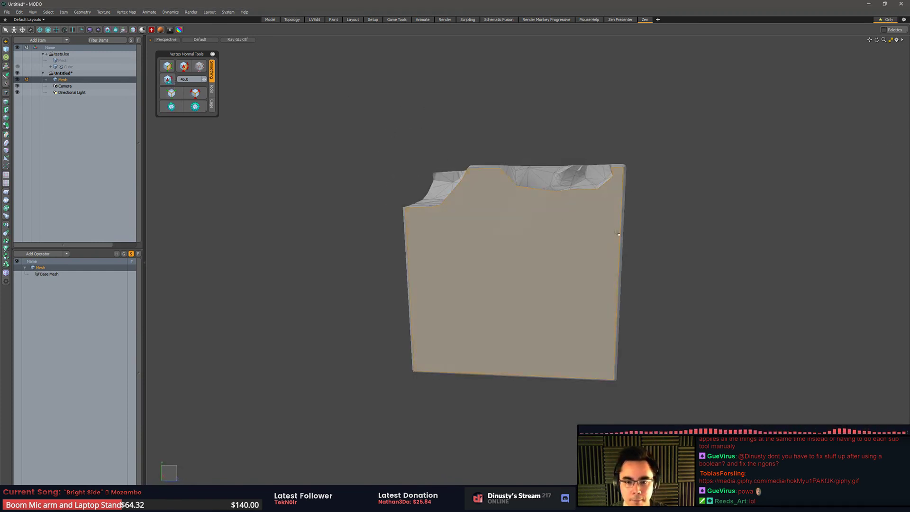
{"action": "left_click_drag", "start_coordinate": [697, 250], "coordinate": [527, 233], "text": "alt"}
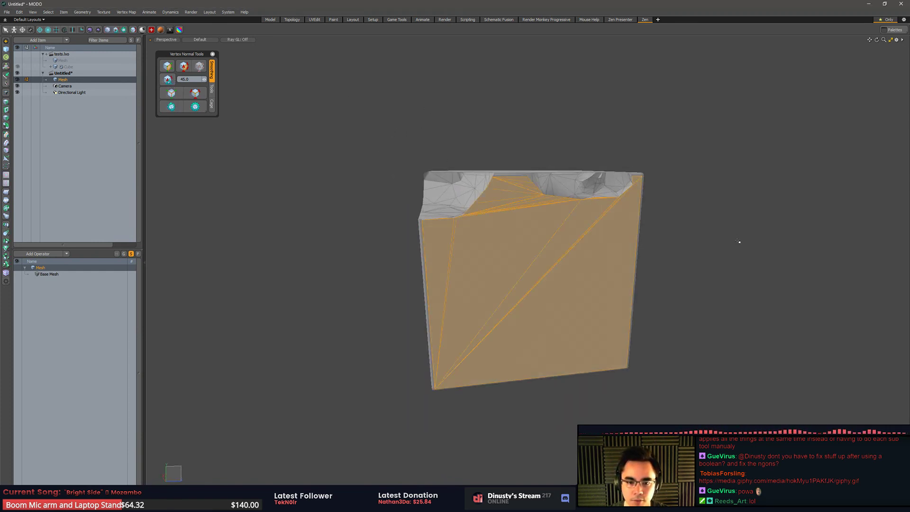
{"action": "left_click_drag", "start_coordinate": [738, 244], "coordinate": [584, 186], "text": "alt"}
{"action": "key", "text": "shift+t"}
{"action": "left_click", "coordinate": [692, 229]}
{"action": "scroll", "coordinate": [691, 230], "scroll_direction": "up", "scroll_amount": 2}
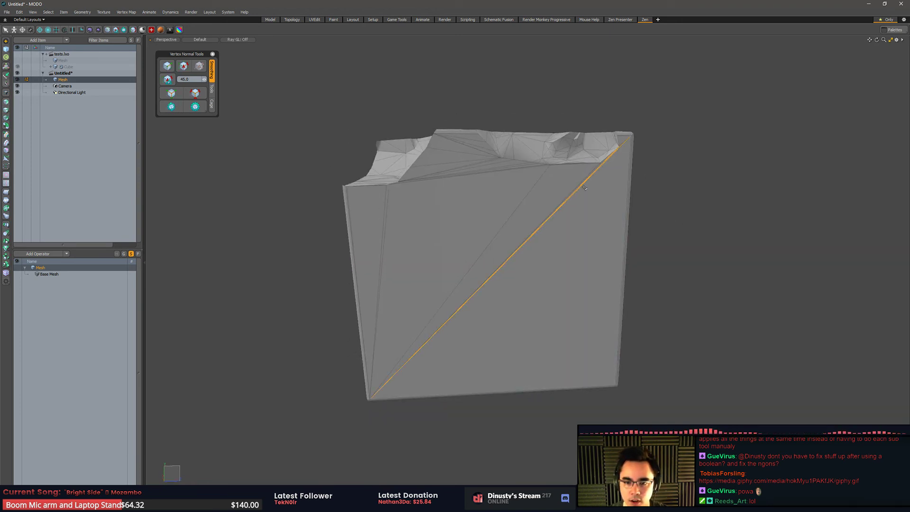
Select the long thin diagonal sliver and its edges on the triangulated side face and try removing them
{"action": "left_click_drag", "start_coordinate": [630, 166], "coordinate": [643, 235], "text": "alt+shift"}
{"action": "scroll", "coordinate": [616, 196], "scroll_direction": "up", "scroll_amount": 3}
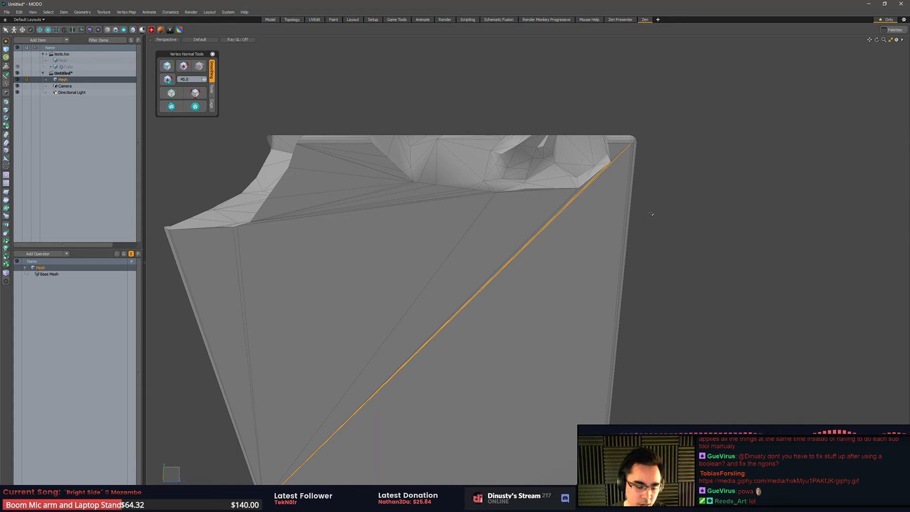
{"action": "left_click", "coordinate": [593, 214]}
{"action": "left_click", "coordinate": [581, 192]}
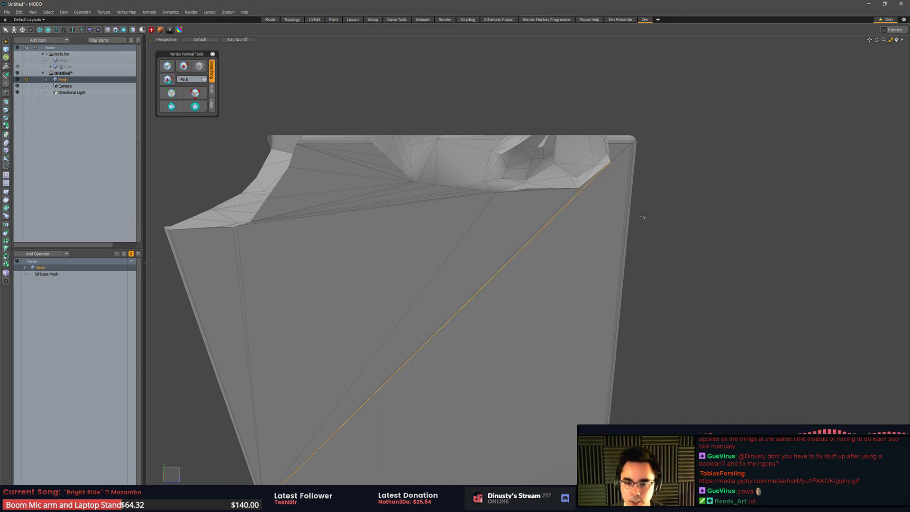
{"action": "key", "text": "ctrl+space"}
{"action": "key", "text": "ctrl+space"}
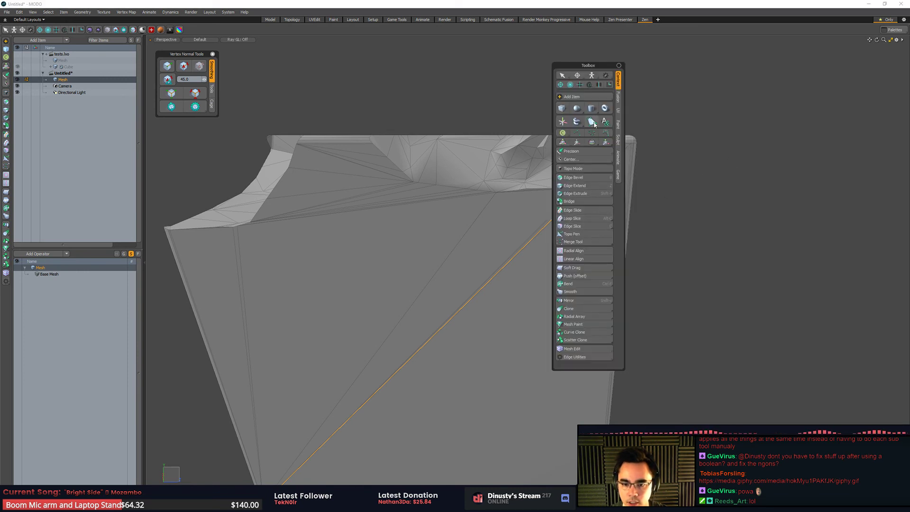
{"action": "mouse_move", "coordinate": [676, 251]}
{"action": "left_mouse_down", "text": "alt"}
{"action": "mouse_move", "coordinate": [669, 247]}
{"action": "mouse_move", "coordinate": [681, 260]}
{"action": "left_mouse_up", "text": "alt"}
{"action": "left_click_drag", "start_coordinate": [392, 263], "coordinate": [353, 186]}
{"action": "key", "text": "BackSpace"}
Undo the edge removal and the triangulation of the side face
{"action": "key", "text": "ctrl+z"}
{"action": "key", "text": "ctrl+z"}
{"action": "key", "text": "ctrl+z"}
{"action": "key", "text": "ctrl+z"}
{"action": "key", "text": "ctrl+z"}
{"action": "key", "text": "ctrl+z"}
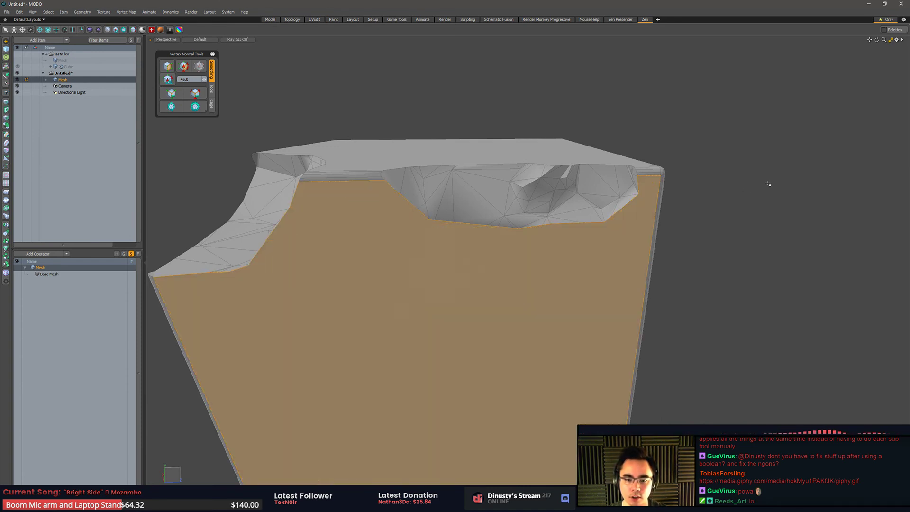
Split the side face between the two chips and from the edge chip's lower vertex to the far bottom corner
{"action": "key", "text": "1"}
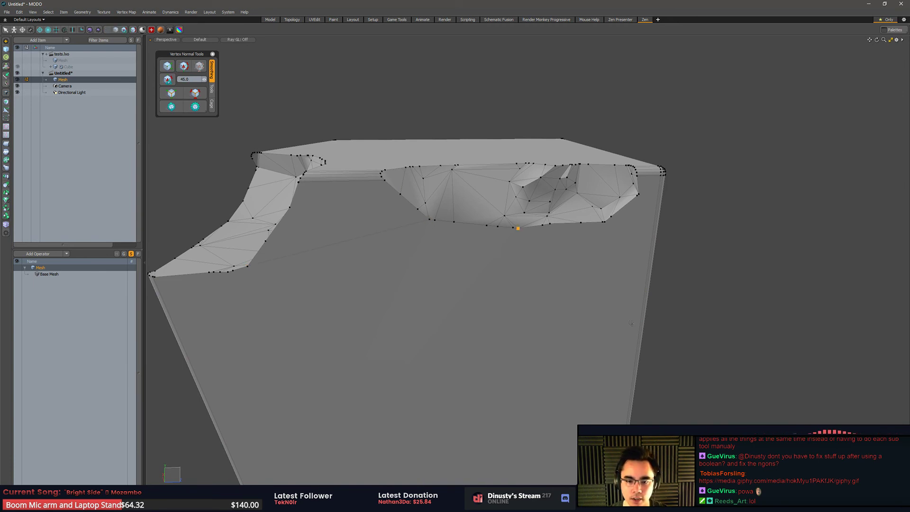
{"action": "scroll", "coordinate": [632, 324], "scroll_direction": "down", "scroll_amount": 3}
{"action": "left_click_drag", "start_coordinate": [631, 323], "coordinate": [603, 281], "text": "alt+shift"}
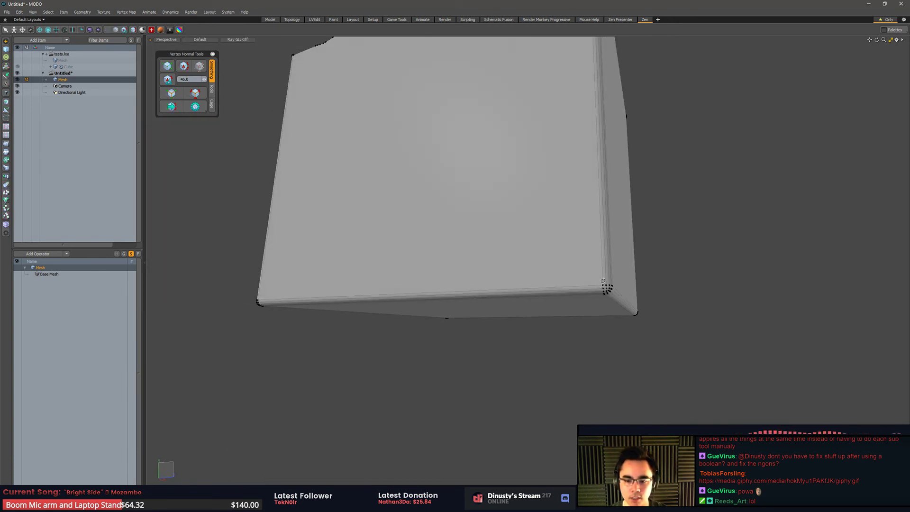
{"action": "left_click_drag", "start_coordinate": [652, 203], "coordinate": [636, 259], "text": "alt"}
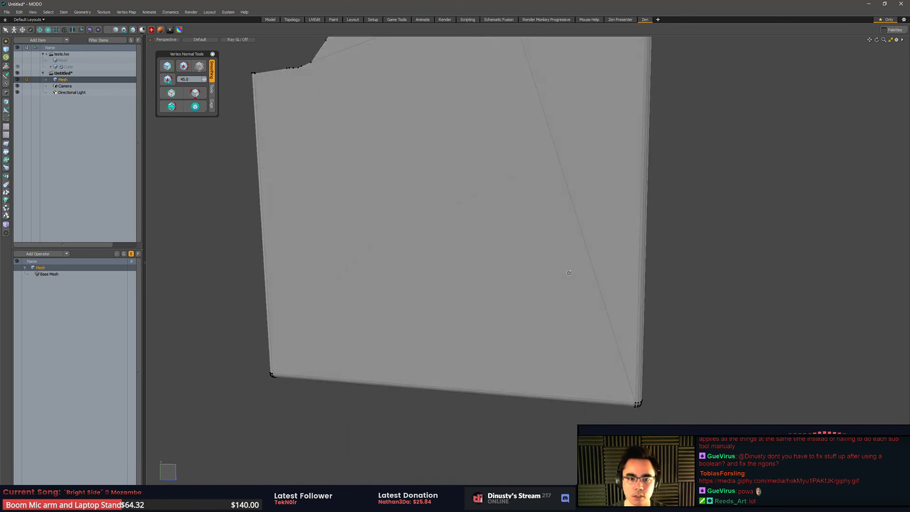
Split the side face from the corner chip's lower rim vertices to the near bottom corner, and triangulate the middle area
{"action": "key", "text": "3"}
{"action": "left_click_drag", "start_coordinate": [422, 127], "coordinate": [337, 163], "text": "alt"}
{"action": "key", "text": "1"}
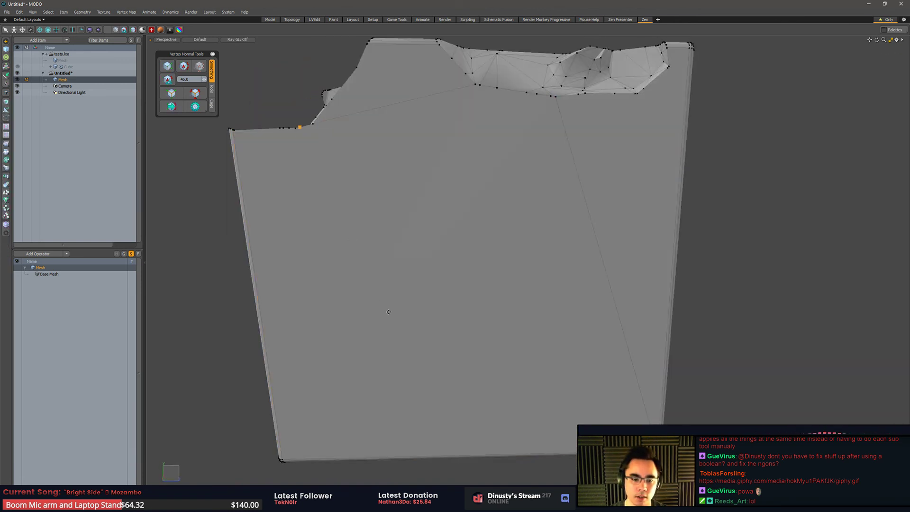
{"action": "left_click_drag", "start_coordinate": [388, 312], "coordinate": [400, 309], "text": "alt"}
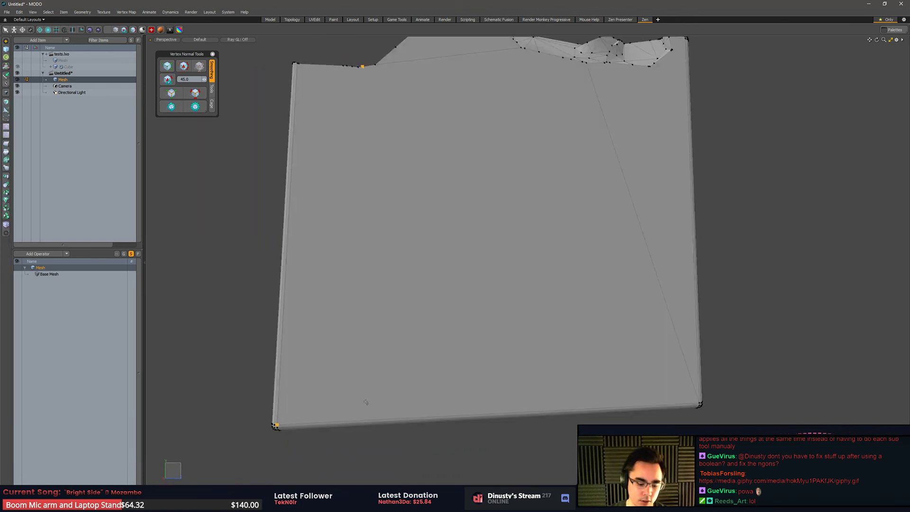
{"action": "key", "text": "3"}
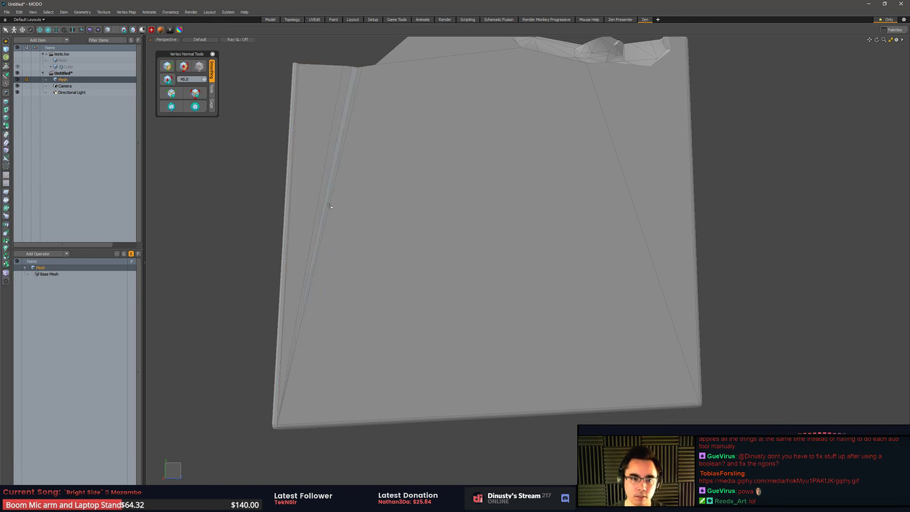
{"action": "left_click_drag", "start_coordinate": [462, 212], "coordinate": [570, 193], "text": "alt"}
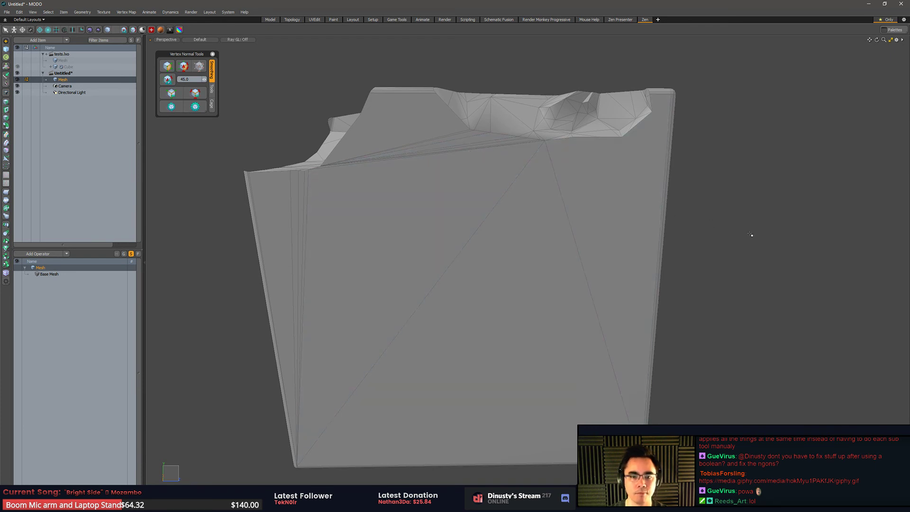
Undo the last triangulation, then divide the middle area diagonally from the corner chip's vertex to the opposite bottom corner
{"action": "key", "text": "ctrl+z"}
{"action": "key", "text": "1"}
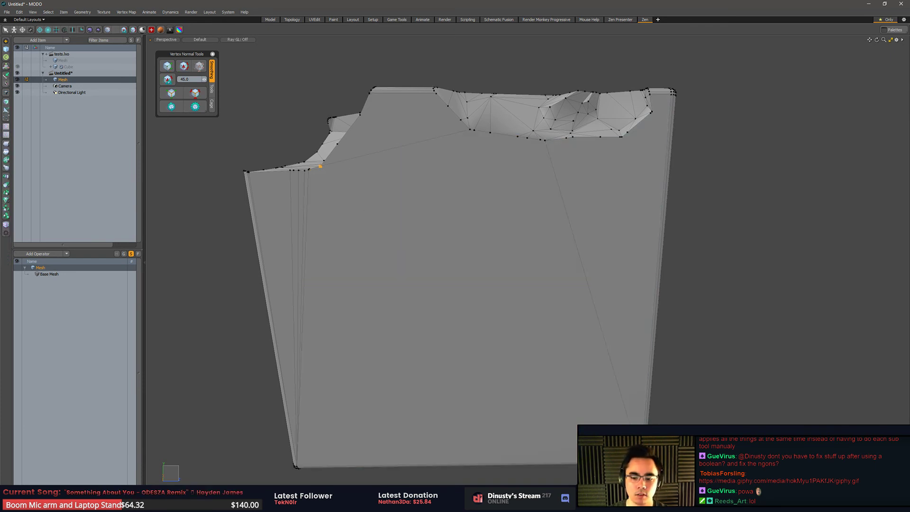
{"action": "key", "text": "3"}
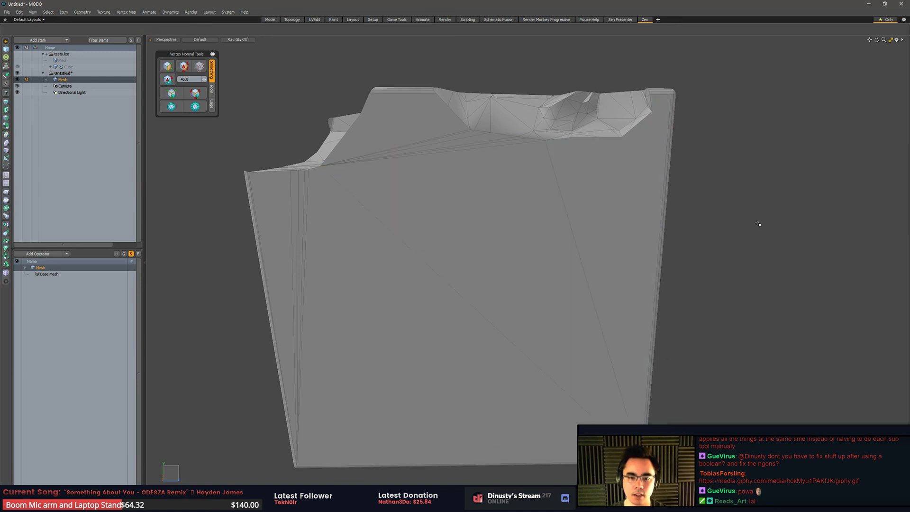
Triangulate the remaining part of the side face below the edge chip, next to the far vertical bevel
{"action": "left_click_drag", "start_coordinate": [732, 248], "coordinate": [687, 266], "text": "alt+shift"}
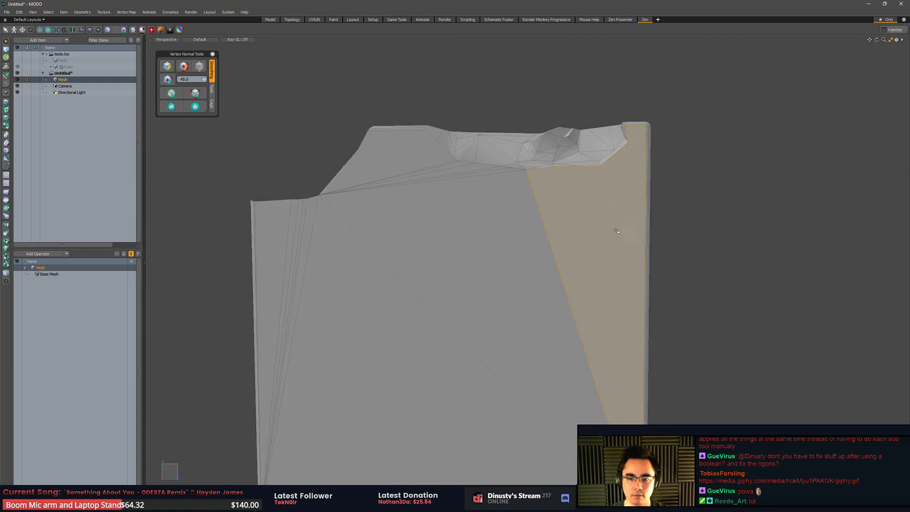
{"action": "left_click_drag", "start_coordinate": [733, 206], "coordinate": [687, 238], "text": "alt+shift"}
{"action": "scroll", "coordinate": [723, 268], "scroll_direction": "up", "scroll_amount": 3}
{"action": "left_click_drag", "start_coordinate": [626, 185], "coordinate": [621, 252], "text": "alt"}
{"action": "key", "text": "5"}
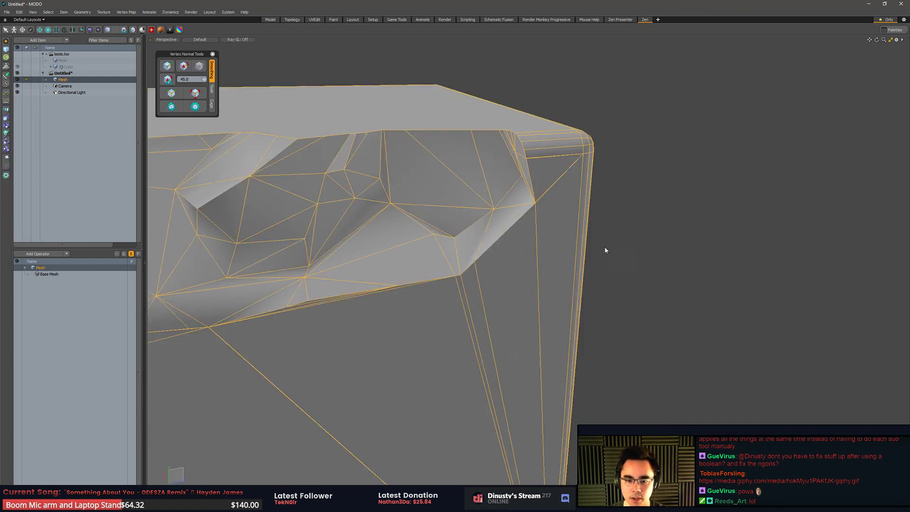
Select the edge along the edge chip's lower rim to inspect where the triangles meet it
{"action": "key", "text": "2"}
{"action": "left_click_drag", "start_coordinate": [286, 312], "coordinate": [528, 296], "text": "alt+shift"}
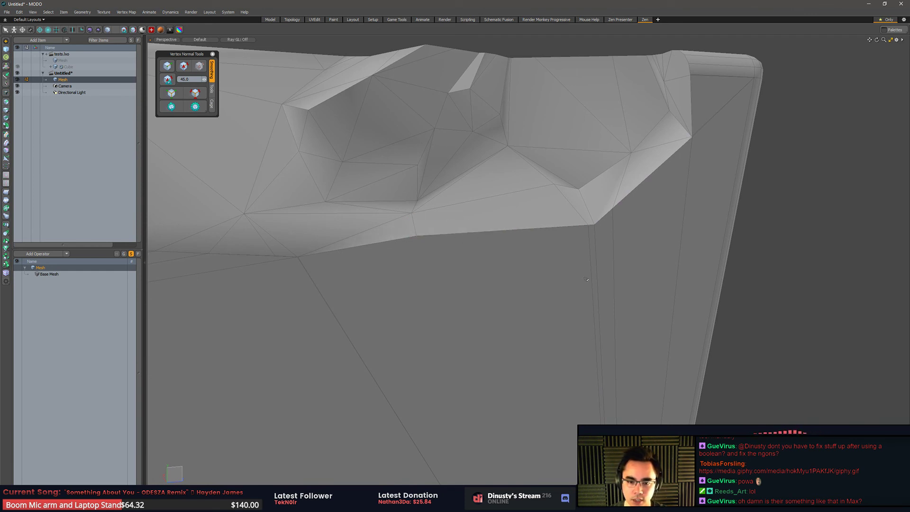
{"action": "key", "text": "1"}
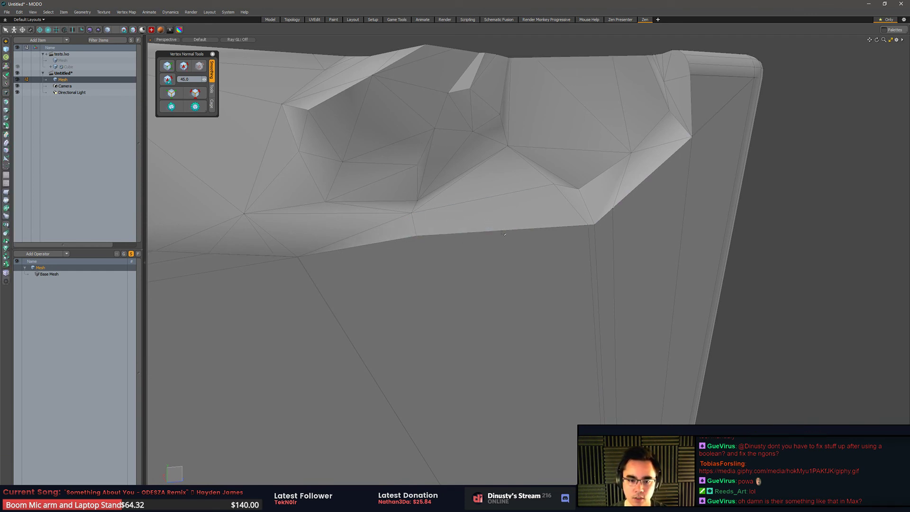
{"action": "key", "text": "2"}
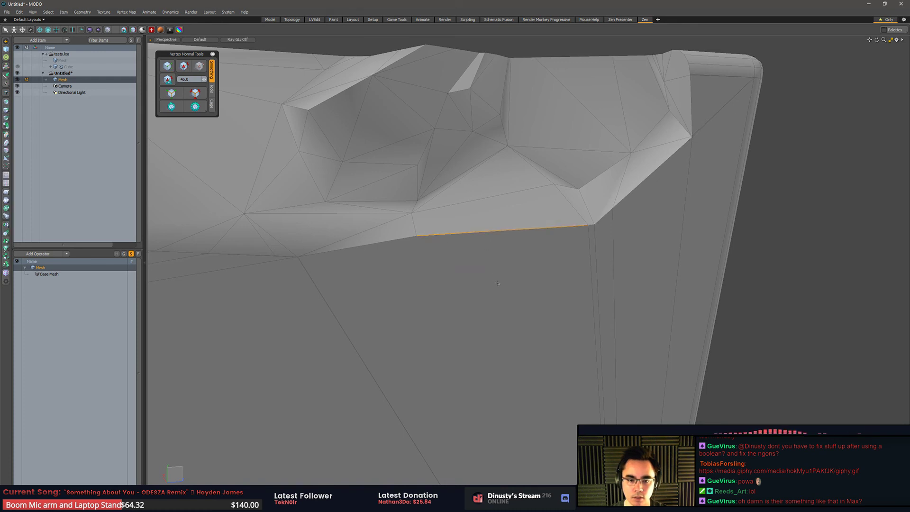
Triangulate the cube's top face and clear the selection
{"action": "key", "text": "3"}
{"action": "left_click_drag", "start_coordinate": [685, 286], "coordinate": [593, 187], "text": "alt"}
{"action": "left_click", "coordinate": [593, 188]}
{"action": "left_click_drag", "start_coordinate": [719, 195], "coordinate": [676, 289], "text": "alt"}
{"action": "left_click", "coordinate": [725, 273]}
Inspect the sliver triangles along the chip's upper rim, selecting the long edge beside them
{"action": "left_click_drag", "start_coordinate": [534, 341], "coordinate": [626, 351], "text": "ctrl+alt"}
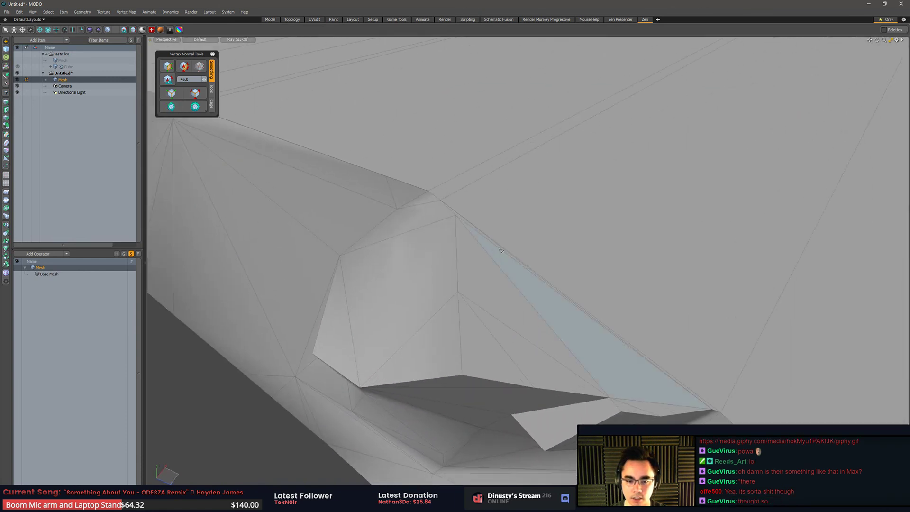
{"action": "left_click", "coordinate": [519, 257]}
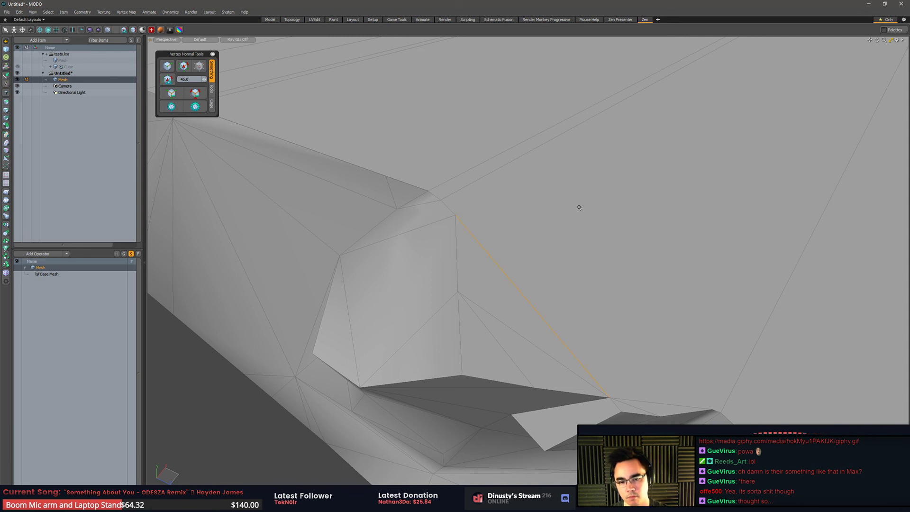
{"action": "key", "text": "1"}
{"action": "left_click_drag", "start_coordinate": [637, 215], "coordinate": [555, 197], "text": "ctrl+alt"}
{"action": "left_click", "coordinate": [663, 278]}
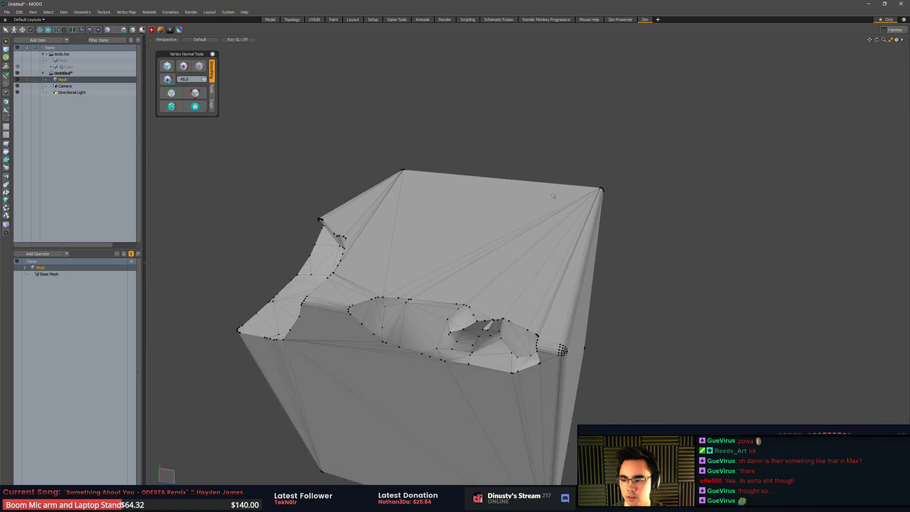
Select the large flat side face beside the corner chip and examine the cube's triangulation from several sides
{"action": "key", "text": "5"}
{"action": "left_click", "coordinate": [604, 120]}
{"action": "left_click_drag", "start_coordinate": [604, 120], "coordinate": [601, 177], "text": "alt"}
{"action": "left_click", "coordinate": [577, 198]}
{"action": "key", "text": "3"}
{"action": "left_click", "coordinate": [580, 193]}
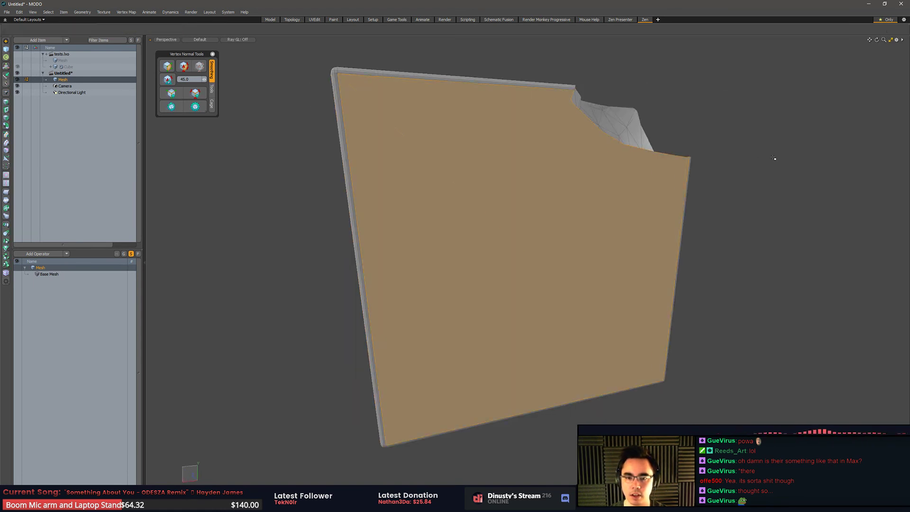
{"action": "left_click_drag", "start_coordinate": [774, 158], "coordinate": [508, 246], "text": "alt"}
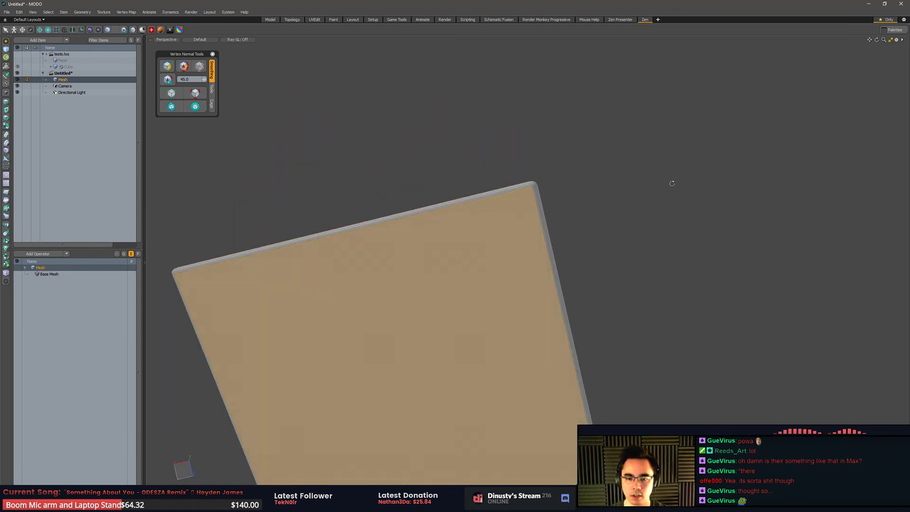
{"action": "left_click_drag", "start_coordinate": [672, 183], "coordinate": [638, 282], "text": "alt"}
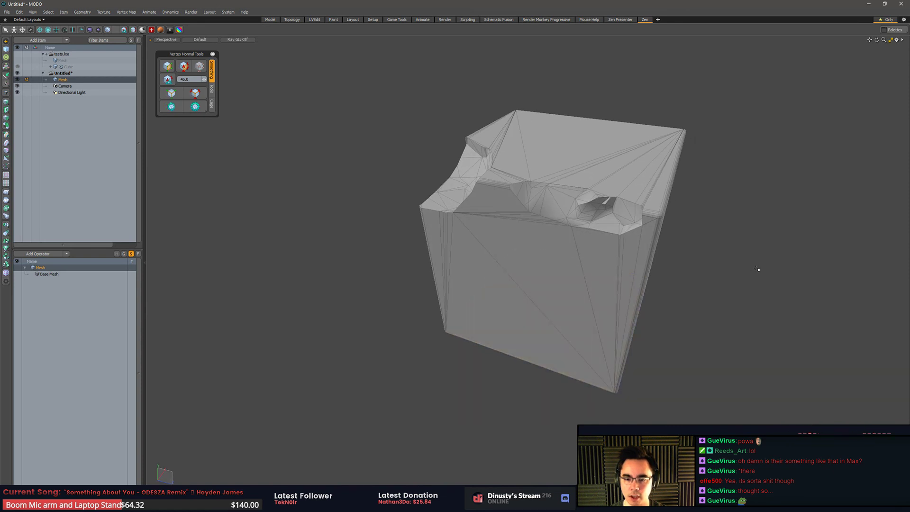
{"action": "left_click_drag", "start_coordinate": [757, 269], "coordinate": [634, 204], "text": "alt"}
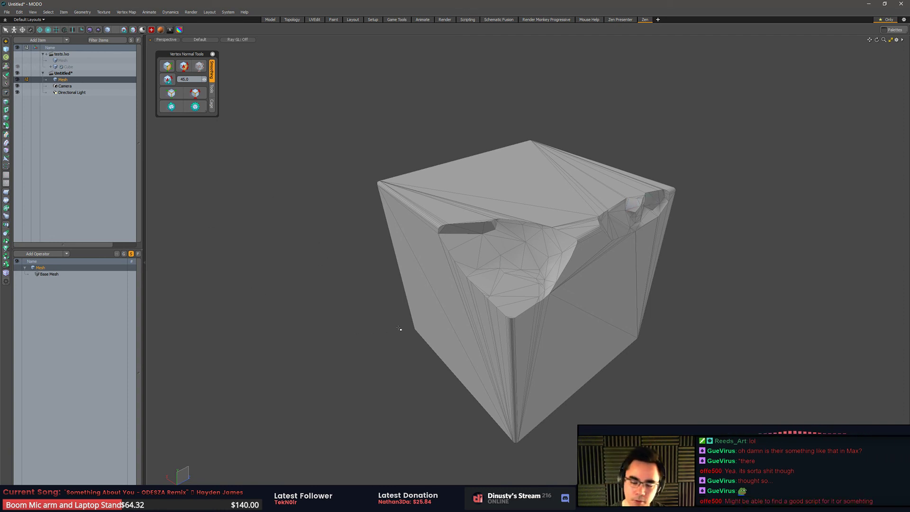
{"action": "scroll", "coordinate": [372, 345], "scroll_direction": "down", "scroll_amount": 1}
{"action": "scroll", "coordinate": [535, 314], "scroll_direction": "up", "scroll_amount": 1}
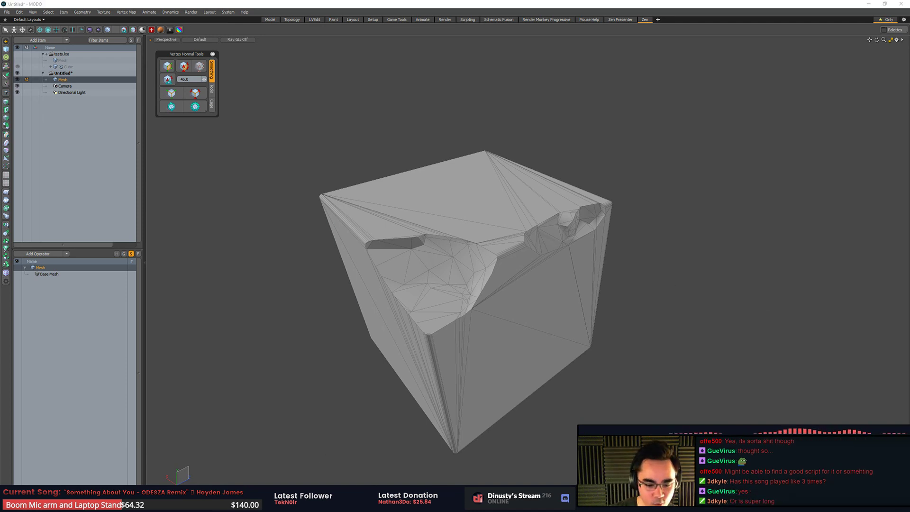
Switch to Spotify, remove the non-remix "Something About You" from the Stream 2016 [Summer Feels] playlist, and return to MODO
{"action": "left_click", "coordinate": [325, 501]}
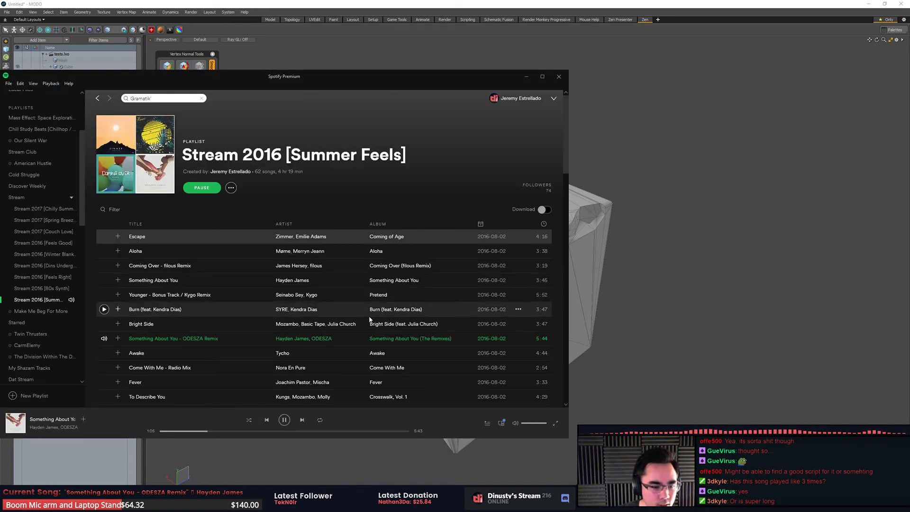
{"action": "left_click", "coordinate": [223, 280]}
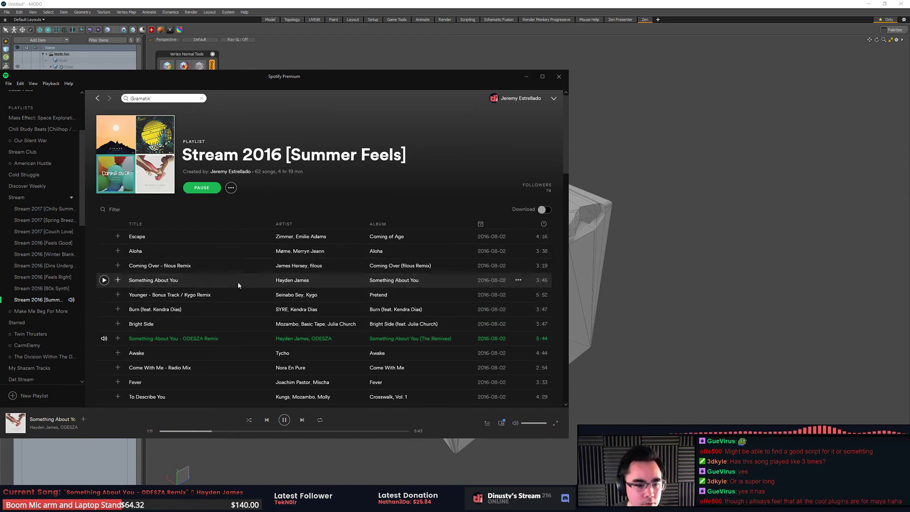
{"action": "key", "text": "Delete"}
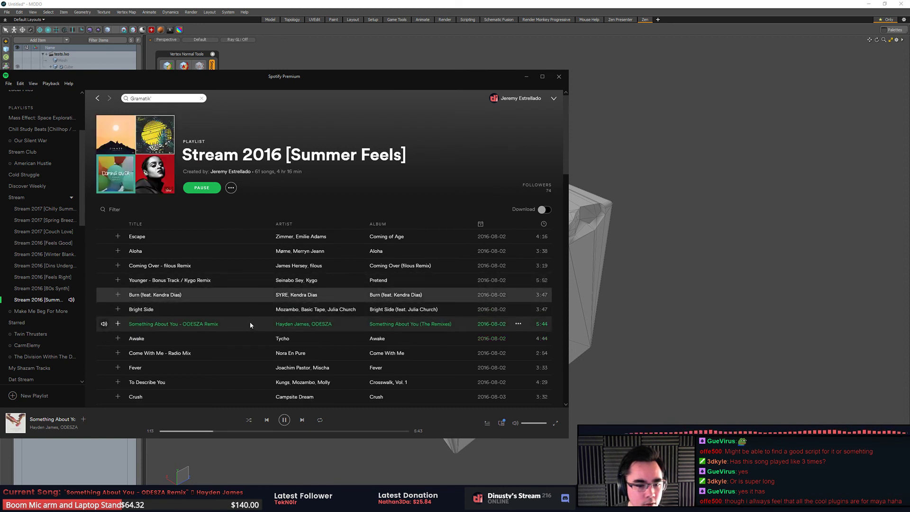
{"action": "left_click", "coordinate": [252, 319]}
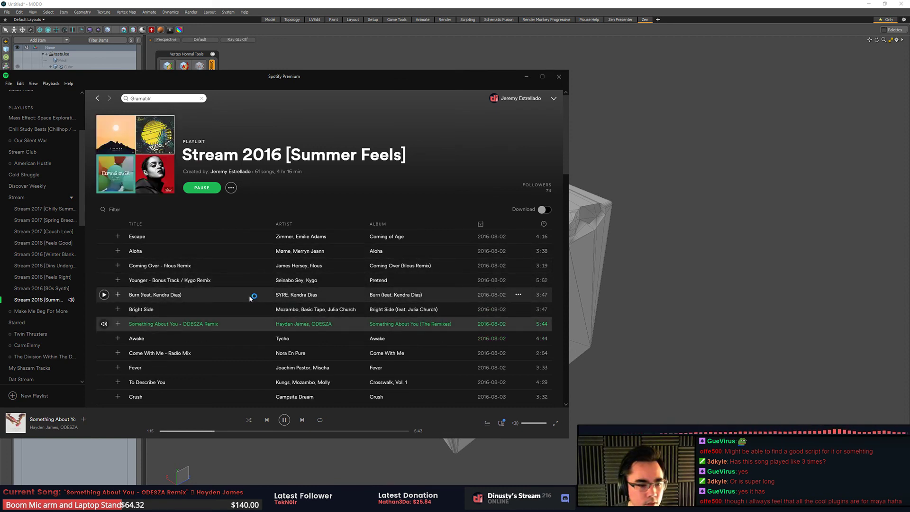
{"action": "scroll", "coordinate": [242, 263], "scroll_direction": "down", "scroll_amount": 3}
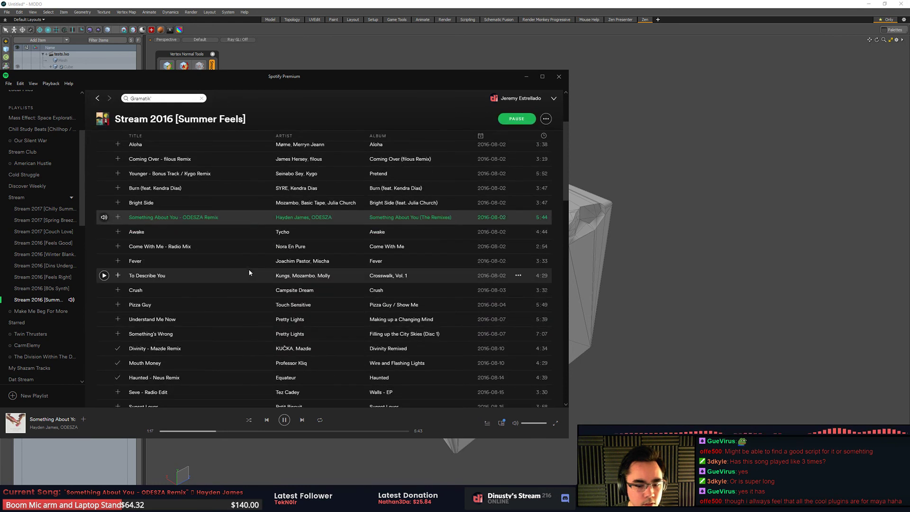
{"action": "left_click", "coordinate": [645, 275]}
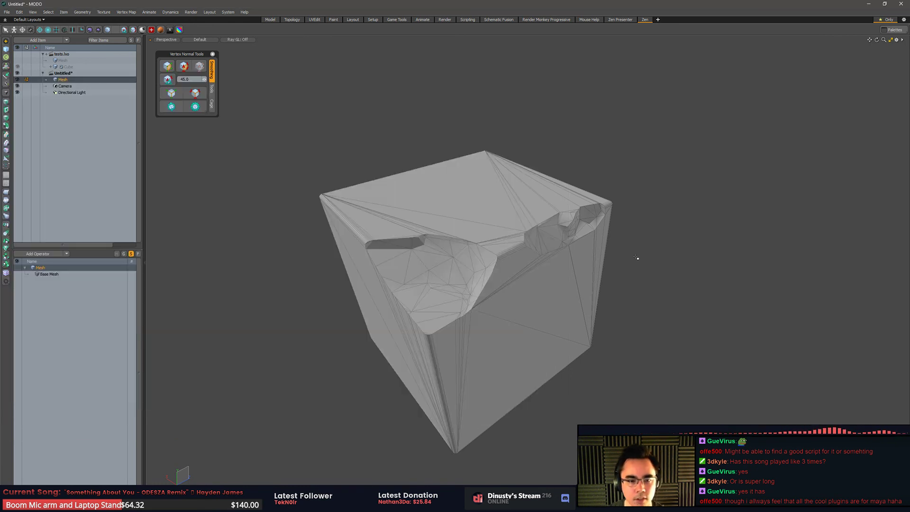
{"action": "left_click_drag", "start_coordinate": [636, 259], "coordinate": [659, 306], "text": "alt"}
{"action": "left_click_drag", "start_coordinate": [659, 306], "coordinate": [684, 298], "text": "alt+shift"}
{"action": "scroll", "coordinate": [683, 298], "scroll_direction": "up", "scroll_amount": 1}
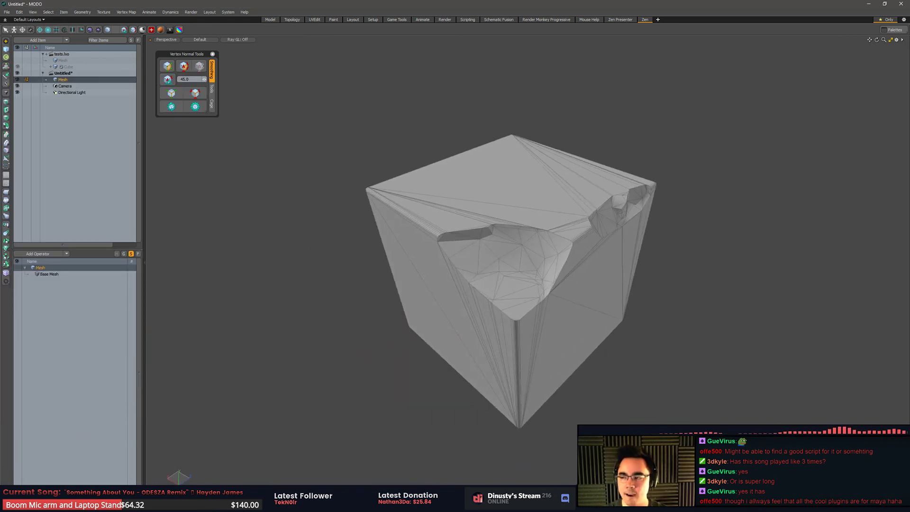
Switch to Spotify, skip to the next track and return to MODO
{"action": "key", "text": "alt+Tab"}
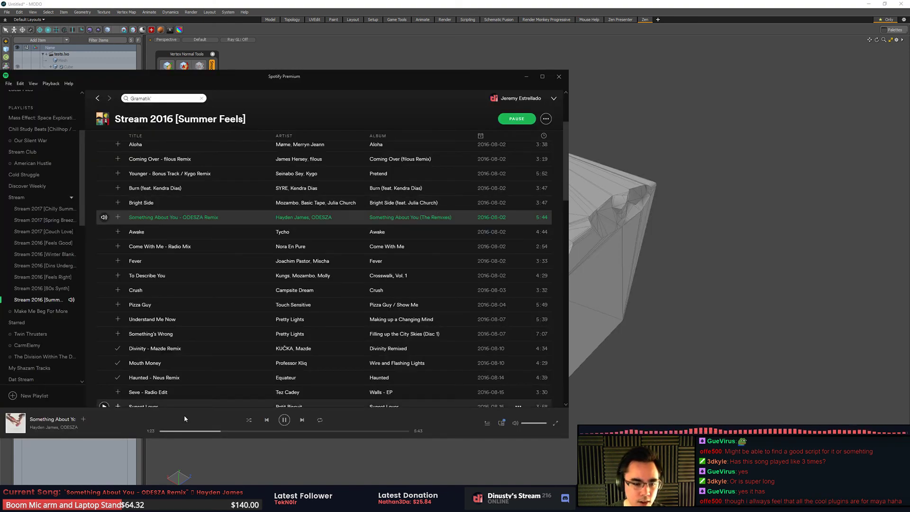
{"action": "left_click", "coordinate": [302, 421]}
{"action": "left_click", "coordinate": [723, 331]}
Try removing the long edge along the edge chip's upper rim, and undo the removal
{"action": "left_click_drag", "start_coordinate": [724, 331], "coordinate": [622, 422], "text": "alt"}
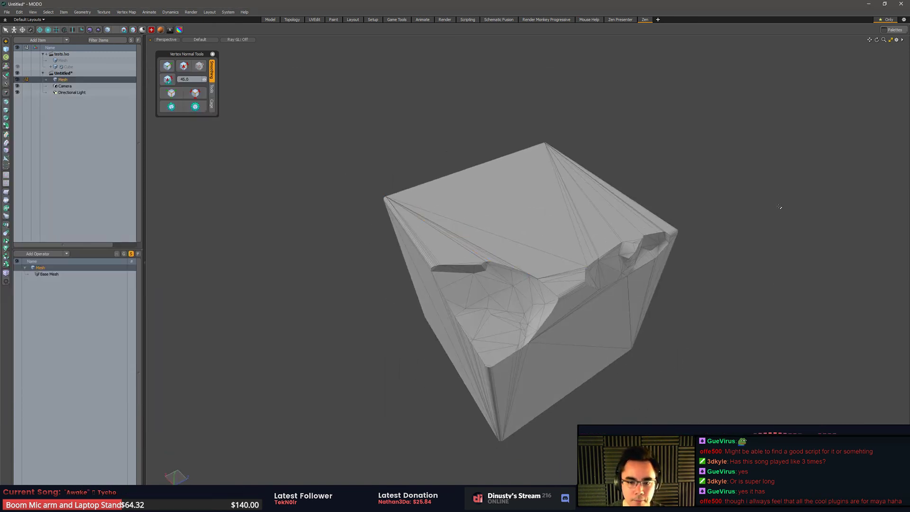
{"action": "left_click_drag", "start_coordinate": [781, 207], "coordinate": [759, 220], "text": "alt"}
{"action": "scroll", "coordinate": [462, 232], "scroll_direction": "up", "scroll_amount": 5}
{"action": "left_click_drag", "start_coordinate": [462, 232], "coordinate": [389, 204], "text": "alt"}
{"action": "scroll", "coordinate": [566, 273], "scroll_direction": "down", "scroll_amount": 4}
{"action": "left_click", "coordinate": [700, 176]}
{"action": "left_click_drag", "start_coordinate": [700, 177], "coordinate": [538, 259], "text": "alt"}
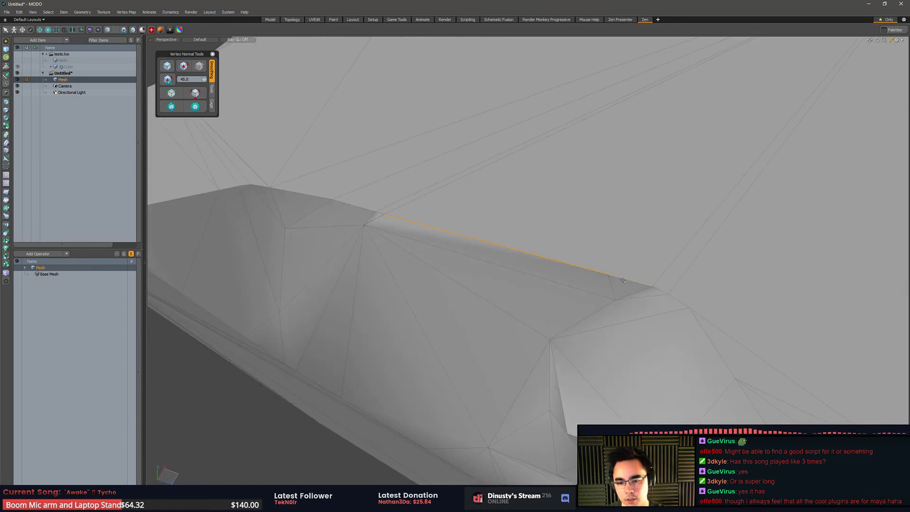
{"action": "key", "text": "BackSpace"}
{"action": "key", "text": "ctrl+z"}
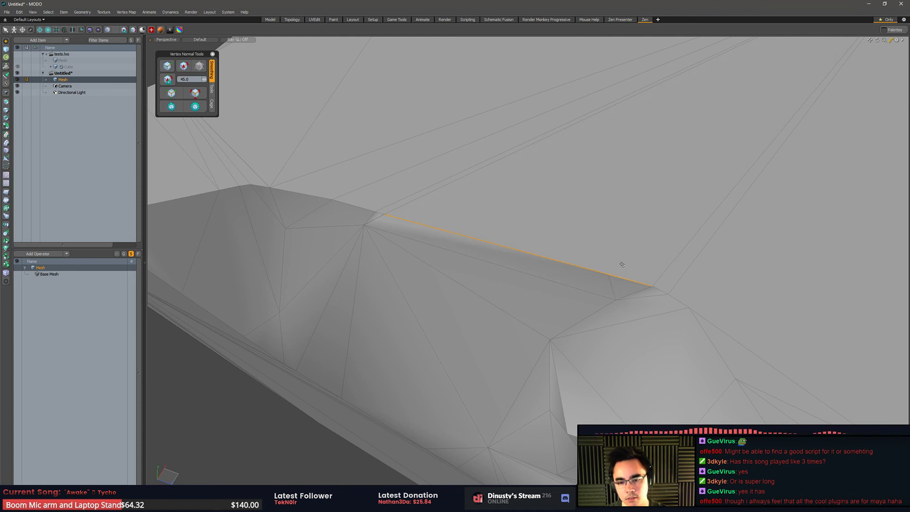
Try to connect the stray vertex on the edge chip's upper rim to the top face's far corner
{"action": "key", "text": "1"}
{"action": "left_click", "coordinate": [608, 274]}
{"action": "scroll", "coordinate": [609, 274], "scroll_direction": "down", "scroll_amount": 5}
{"action": "left_click_drag", "start_coordinate": [612, 271], "coordinate": [663, 213], "text": "alt"}
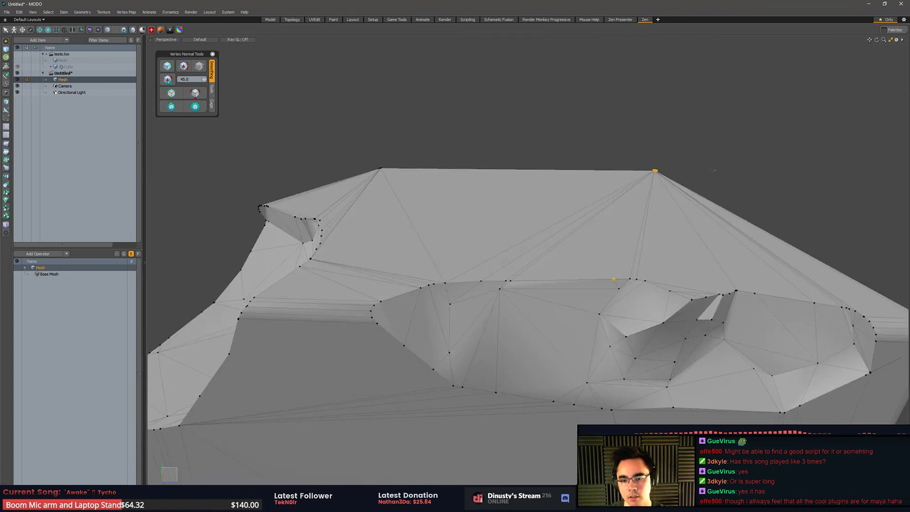
{"action": "key", "text": "3"}
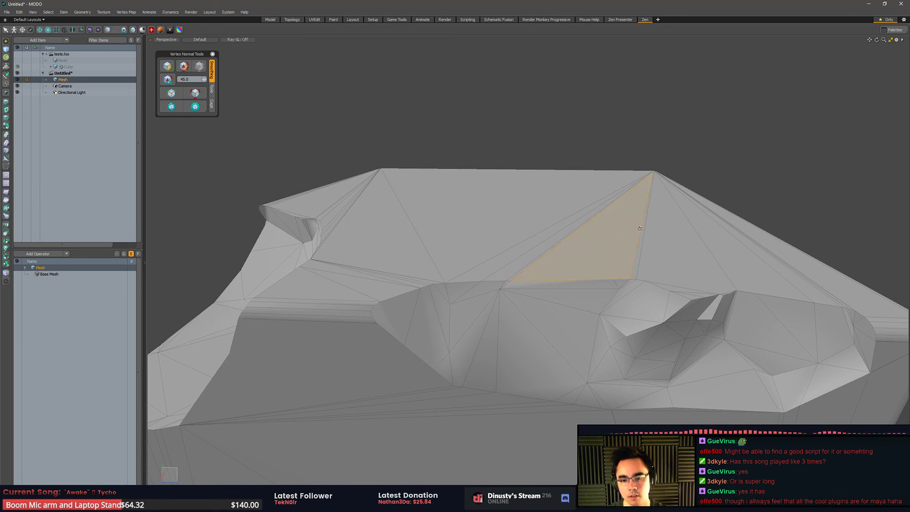
{"action": "key", "text": "1"}
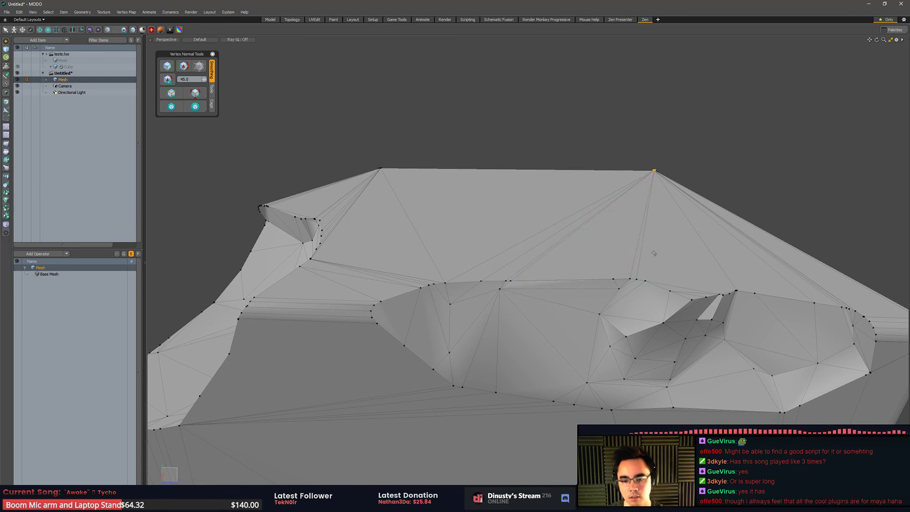
{"action": "key", "text": "p"}
{"action": "left_click", "coordinate": [517, 87]}
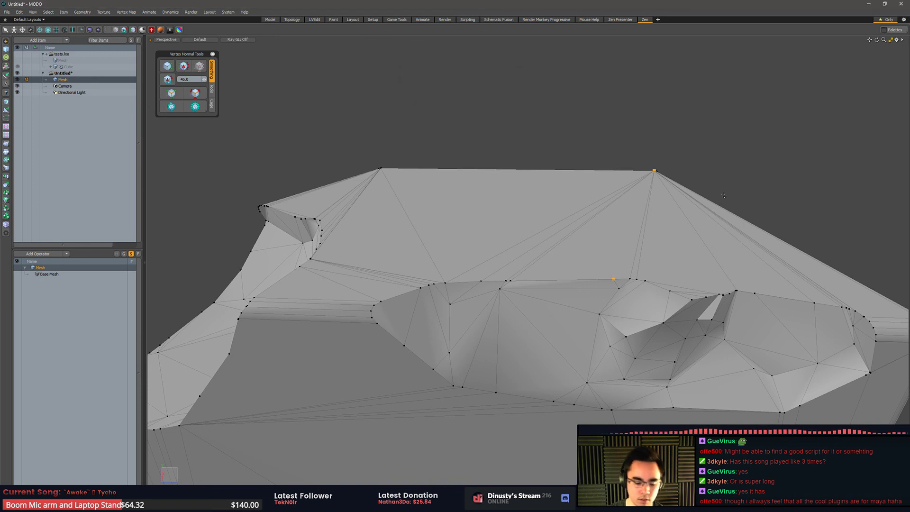
Delete the triangle and adjoining slivers between the chip's upper rim and the top face's far corner, and fill the hole with one polygon
{"action": "key", "text": "2"}
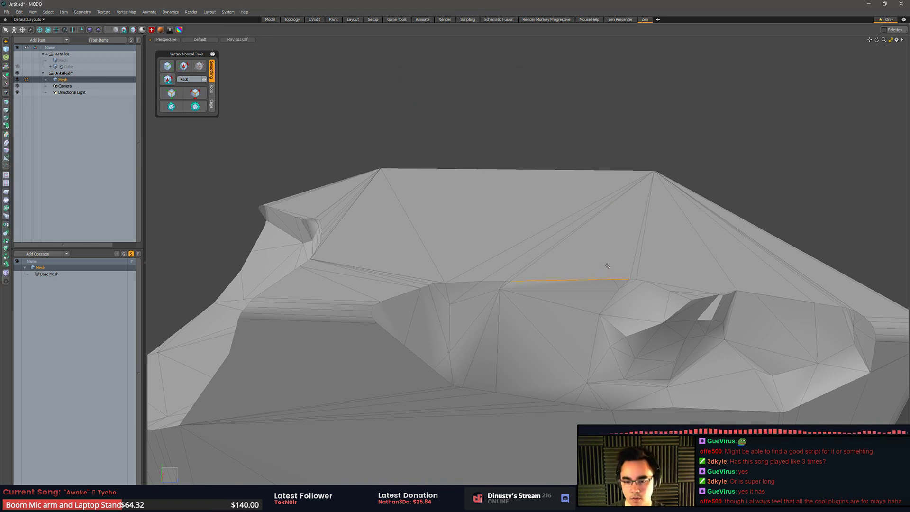
{"action": "key", "text": "Delete"}
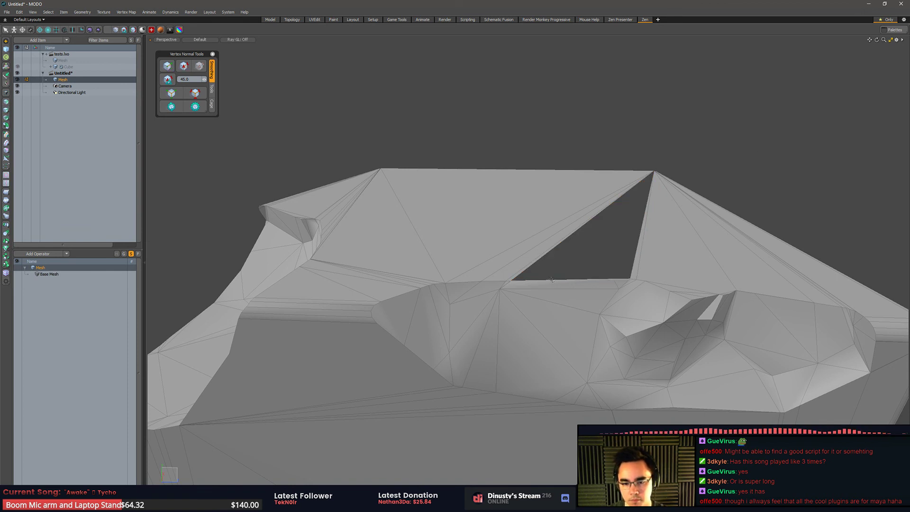
{"action": "double_click", "coordinate": [620, 286]}
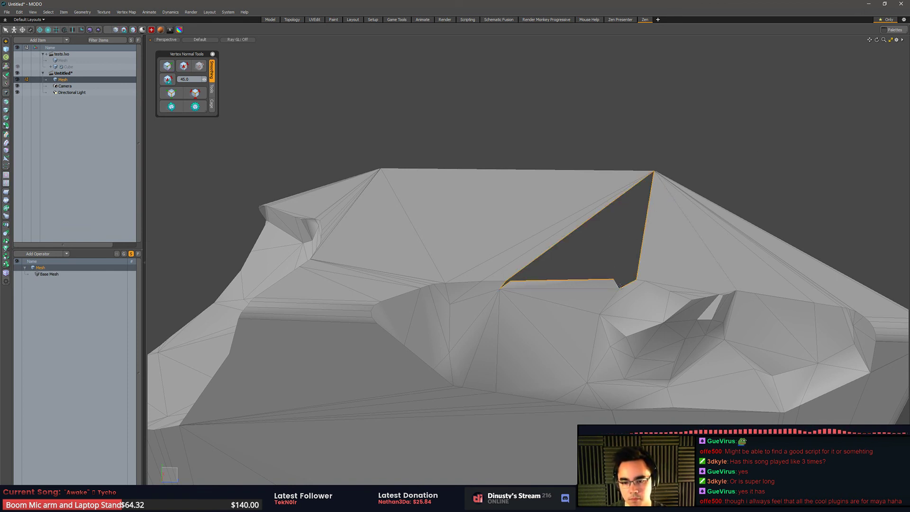
{"action": "key", "text": "p"}
Split the new polygon between the chip's upper rim vertices and the top face's far corner
{"action": "key", "text": "1"}
{"action": "left_click", "coordinate": [614, 279]}
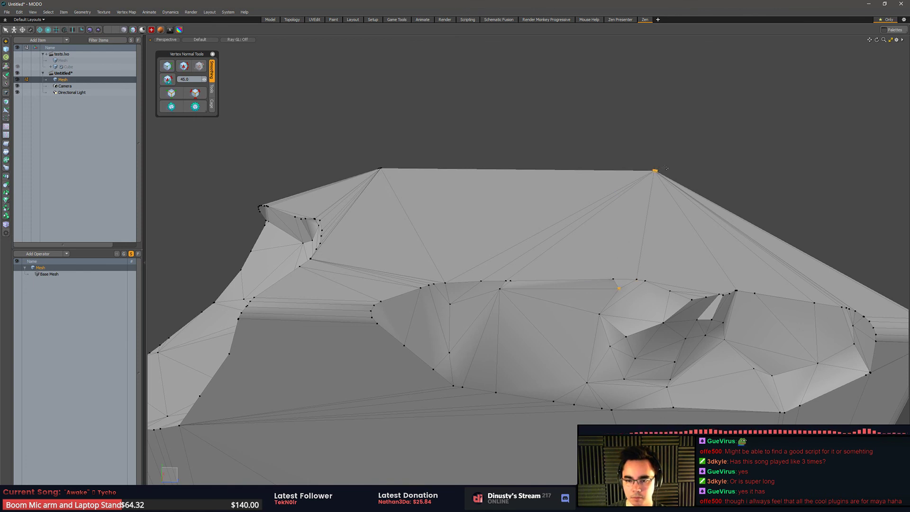
{"action": "double_click", "coordinate": [667, 201]}
{"action": "left_click", "coordinate": [667, 203]}
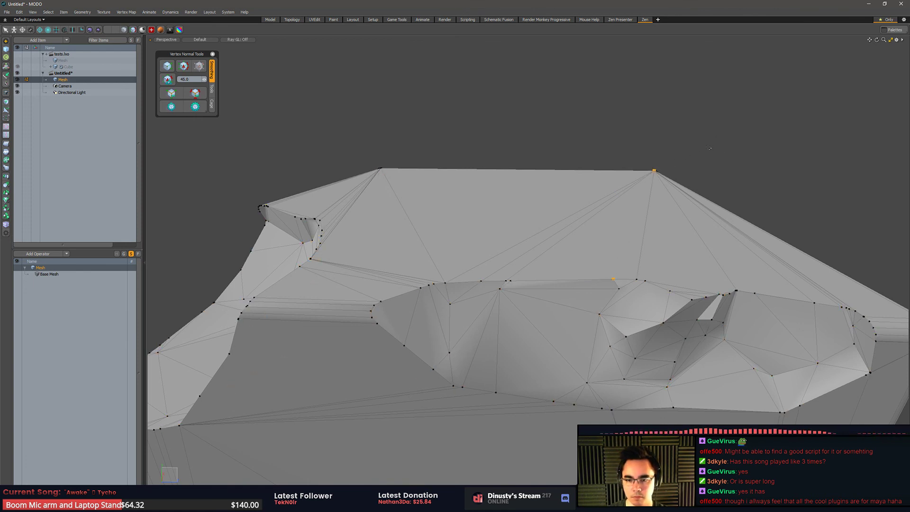
Examine the closely spaced vertices and edges at the other end of the chip's upper rim, and look over the whole cube
{"action": "left_click_drag", "start_coordinate": [705, 256], "coordinate": [663, 273], "text": "alt"}
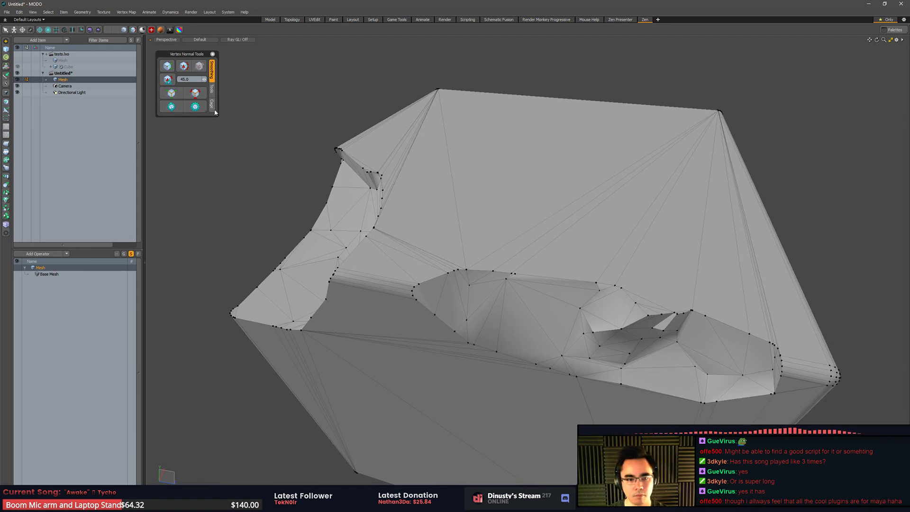
{"action": "key", "text": "2"}
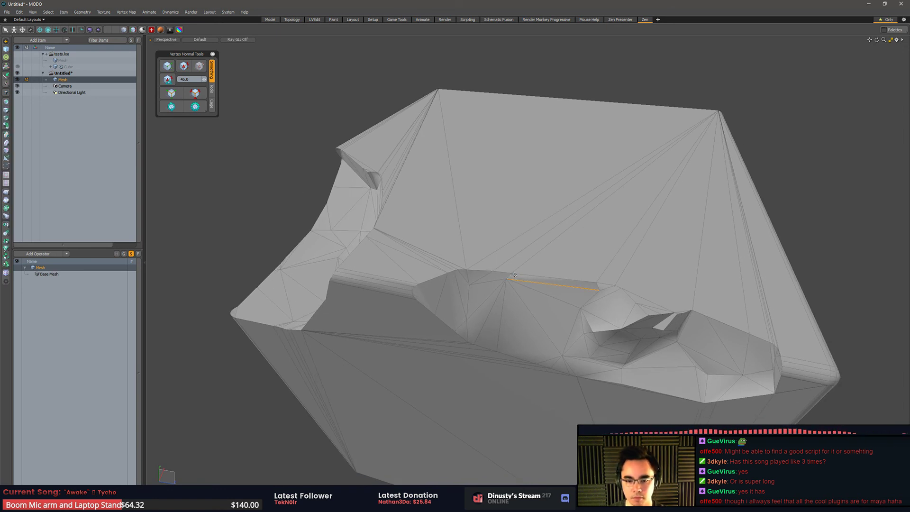
{"action": "scroll", "coordinate": [502, 287], "scroll_direction": "up", "scroll_amount": 5}
{"action": "key", "text": "1"}
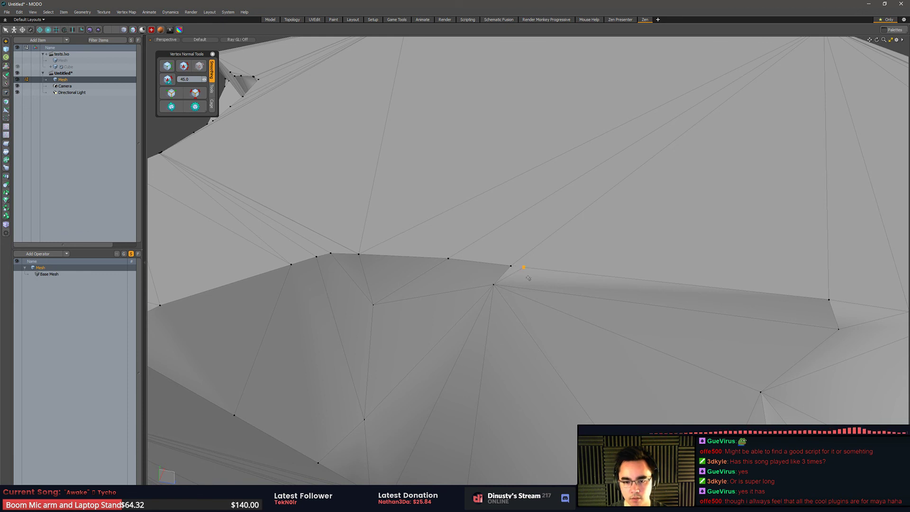
{"action": "key", "text": "2"}
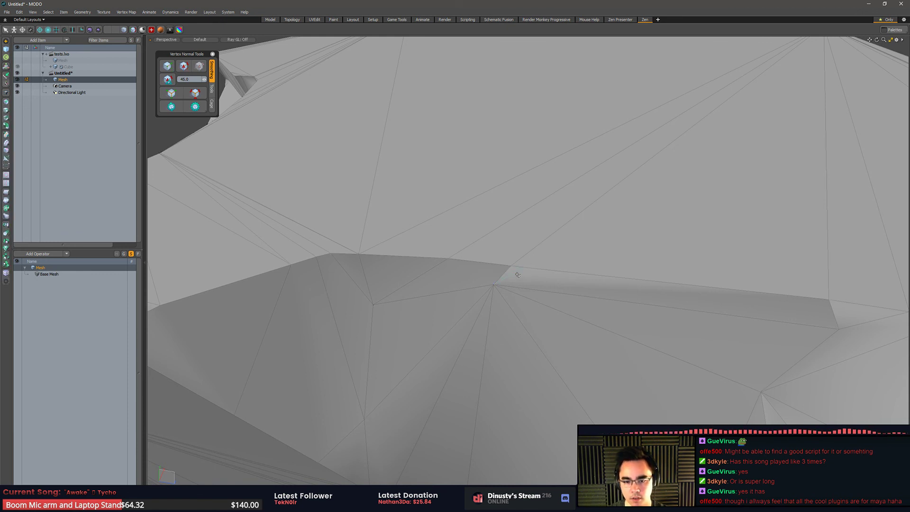
{"action": "scroll", "coordinate": [612, 243], "scroll_direction": "down", "scroll_amount": 5}
{"action": "left_click_drag", "start_coordinate": [612, 243], "coordinate": [659, 237], "text": "alt"}
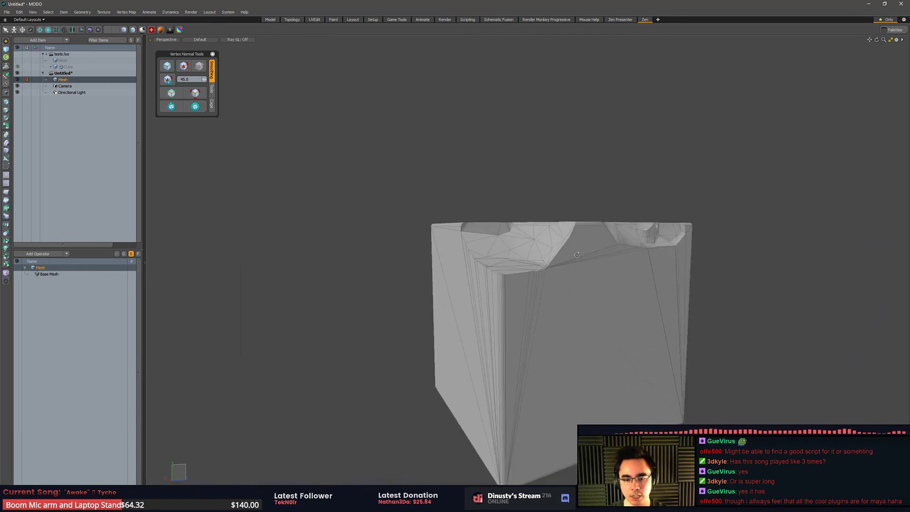
Switch to ZBrush, cancel the pending mesh export and view the decimated cutter rock from another angle
{"action": "key", "text": "alt+Tab"}
{"action": "left_click", "coordinate": [608, 204]}
{"action": "key", "text": "alt+Tab"}
{"action": "left_click", "coordinate": [479, 299]}
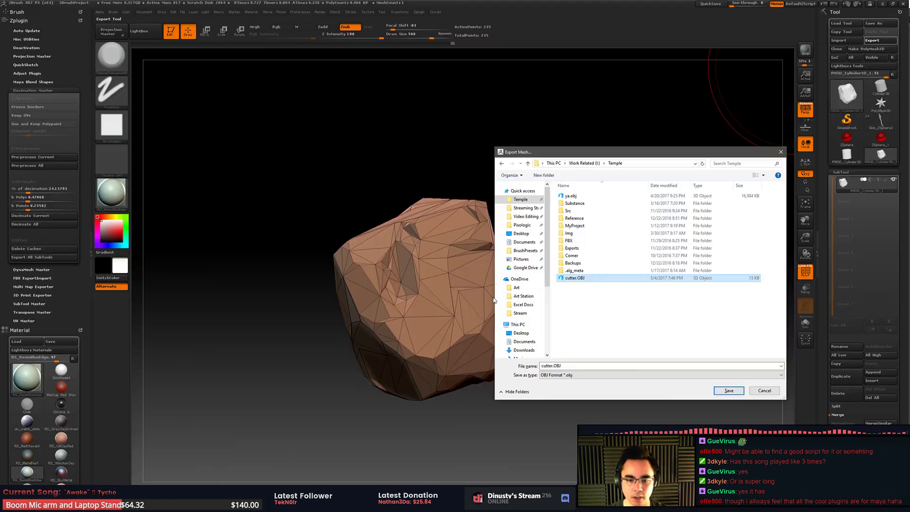
{"action": "left_click", "coordinate": [579, 264]}
{"action": "left_click", "coordinate": [763, 390]}
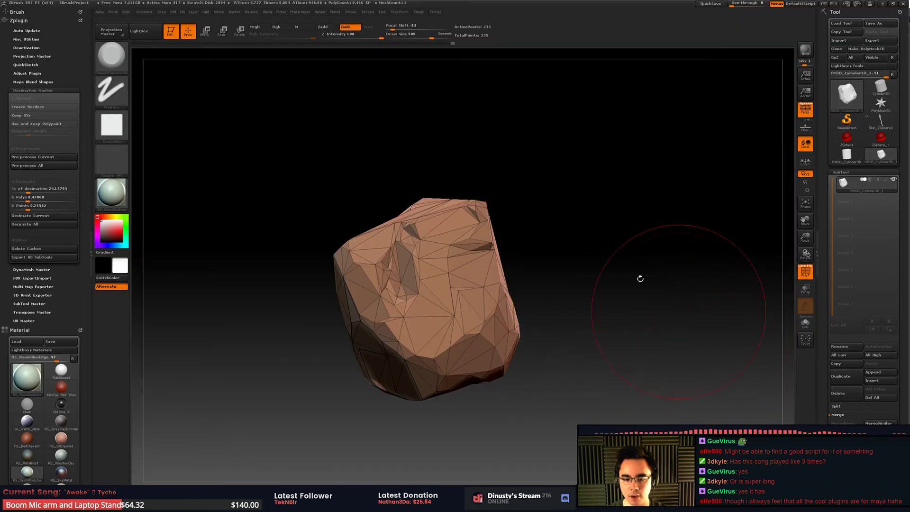
{"action": "left_click_drag", "start_coordinate": [640, 279], "coordinate": [658, 263]}
{"action": "mouse_move", "coordinate": [681, 231]}
{"action": "left_mouse_down"}
{"action": "mouse_move", "coordinate": [674, 256]}
{"action": "mouse_move", "coordinate": [631, 293]}
{"action": "left_mouse_up"}
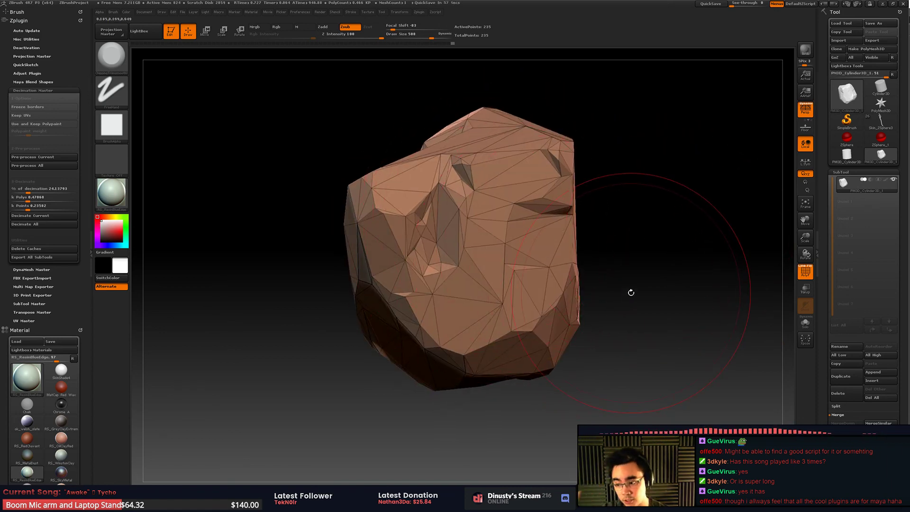
Return to MODO and look over the chipped cube's triangulation
{"action": "key", "text": "alt+Tab"}
{"action": "left_click_drag", "start_coordinate": [516, 69], "coordinate": [394, 258], "text": "alt"}
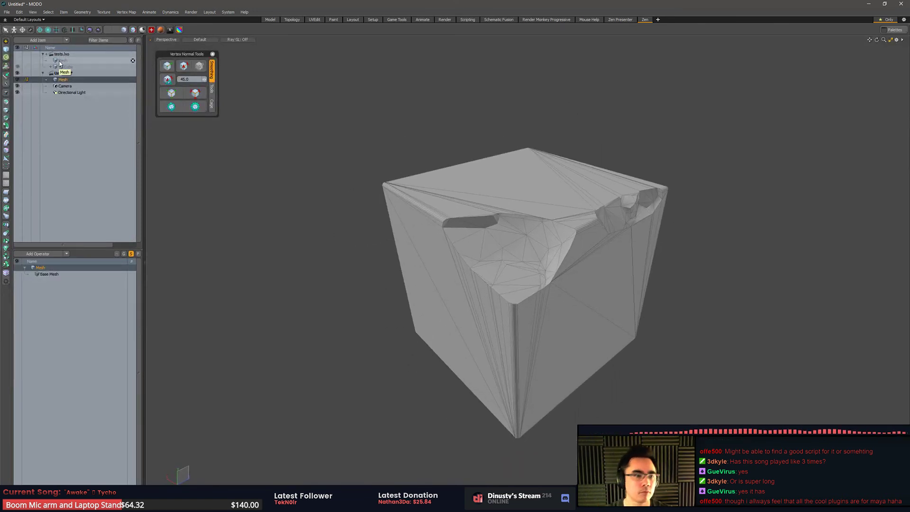
{"action": "left_click_drag", "start_coordinate": [569, 177], "coordinate": [563, 146], "text": "alt+shift"}
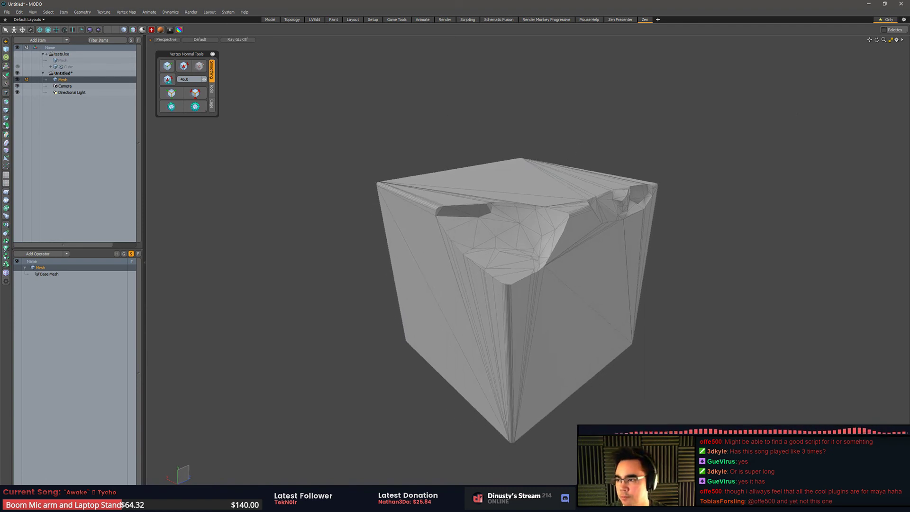